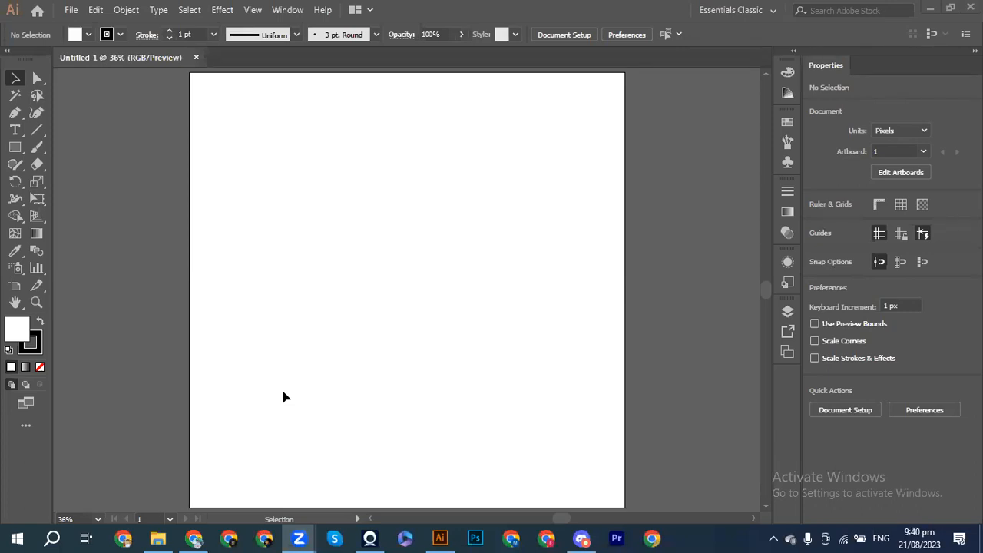
# Step: Bring File Explorer's Quick access view with recent files in front of the blank artboard
pyautogui.moveTo(158, 538)
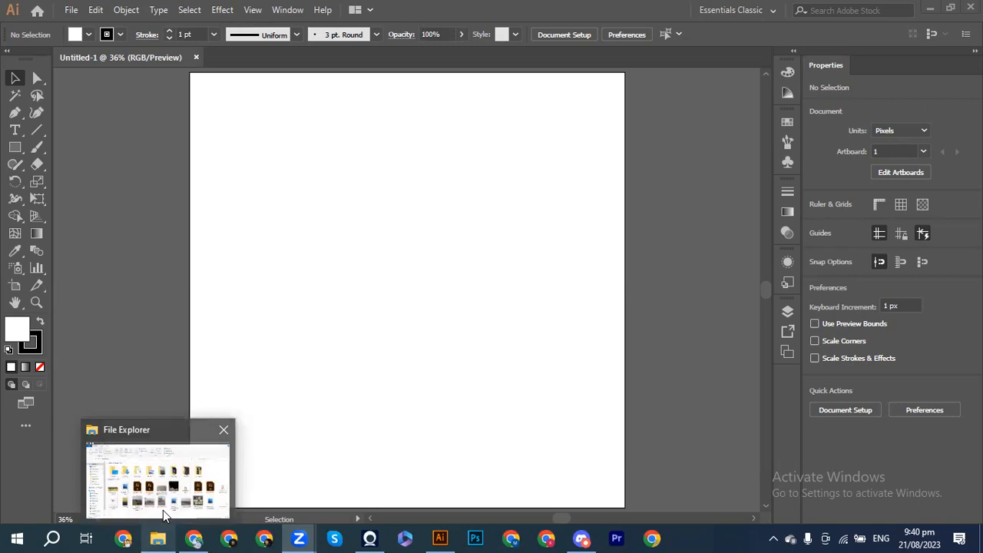
pyautogui.click(163, 510)
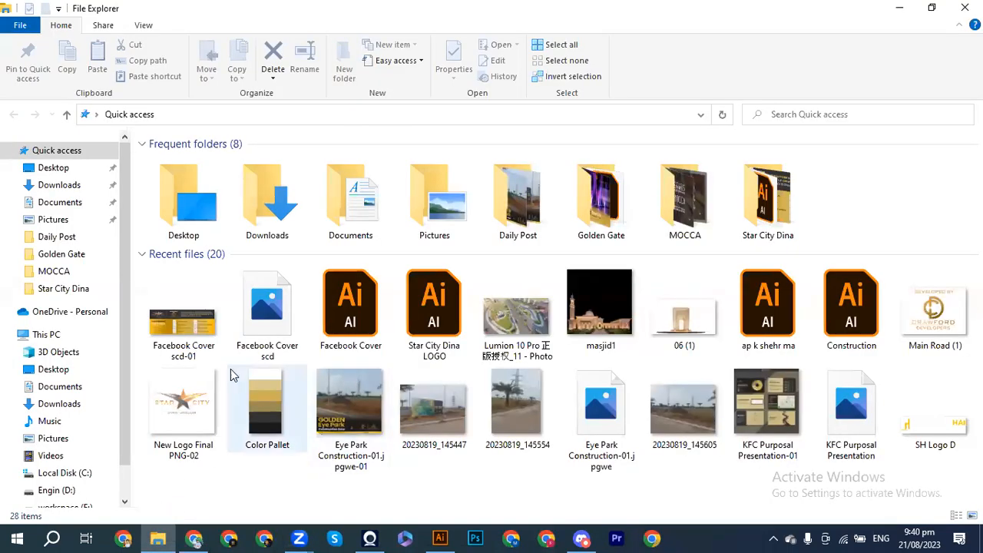
pyautogui.click(195, 539)
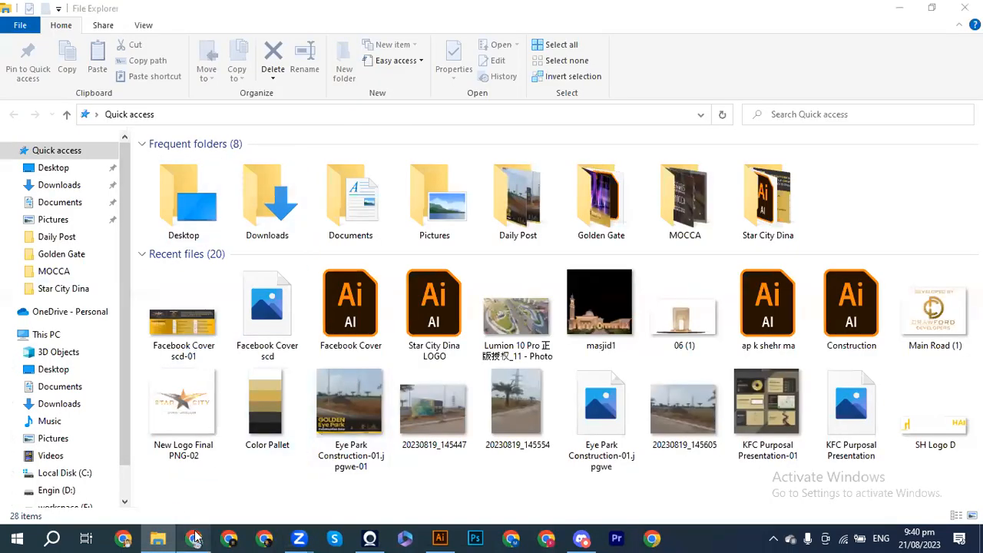
# Step: Search Google for 'box packaging' in a new Chrome tab and scroll through the results
pyautogui.click(364, 11)
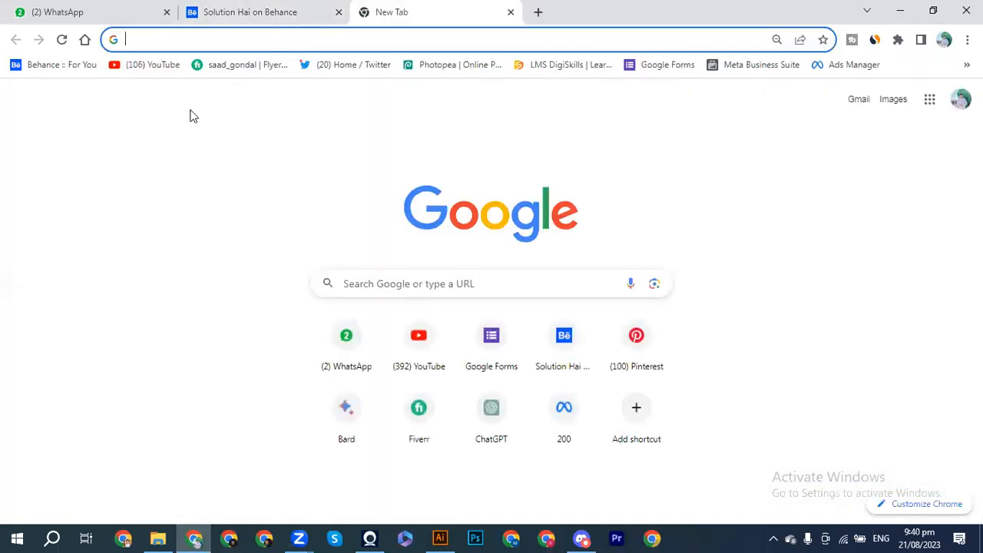
pyautogui.write('bos')
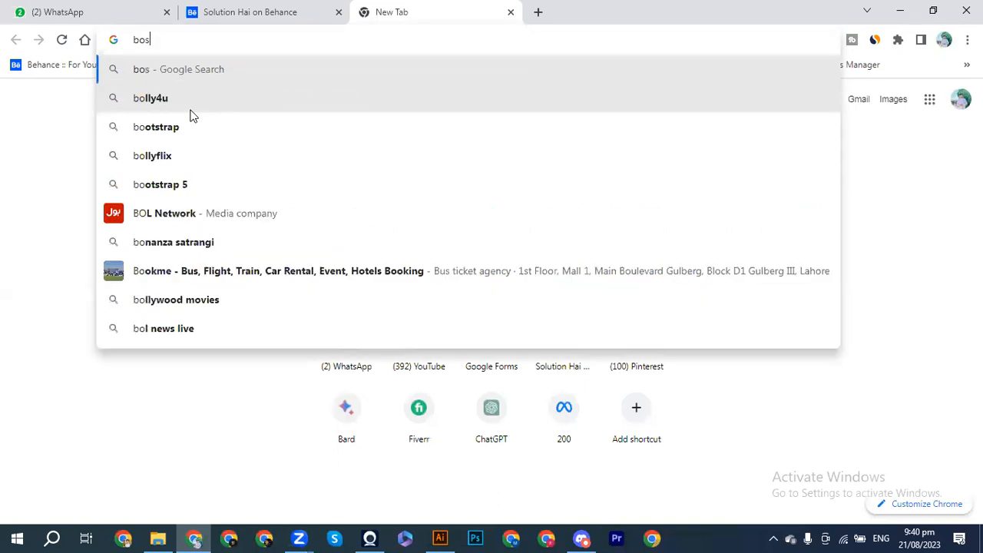
pyautogui.press('BackSpace')
pyautogui.write('x')
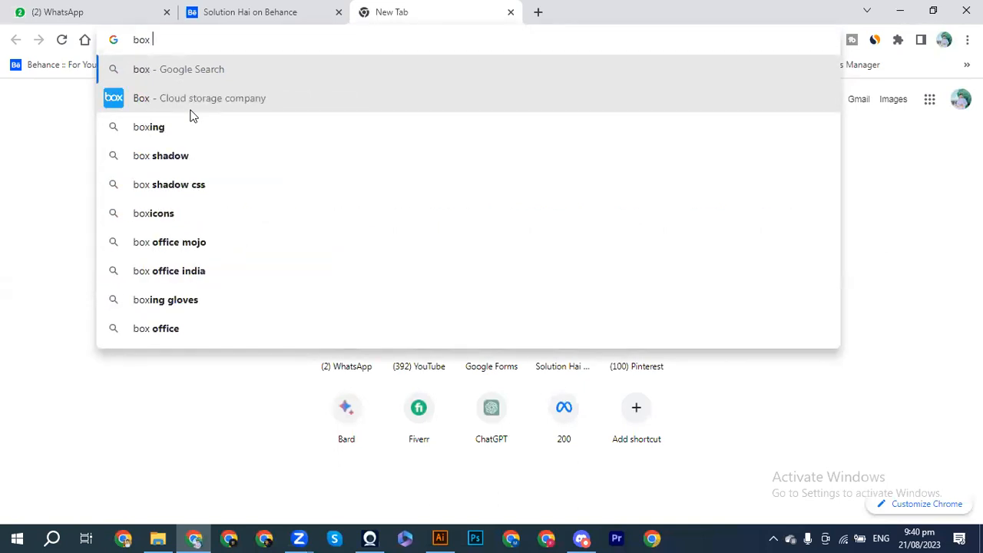
pyautogui.write(' pack')
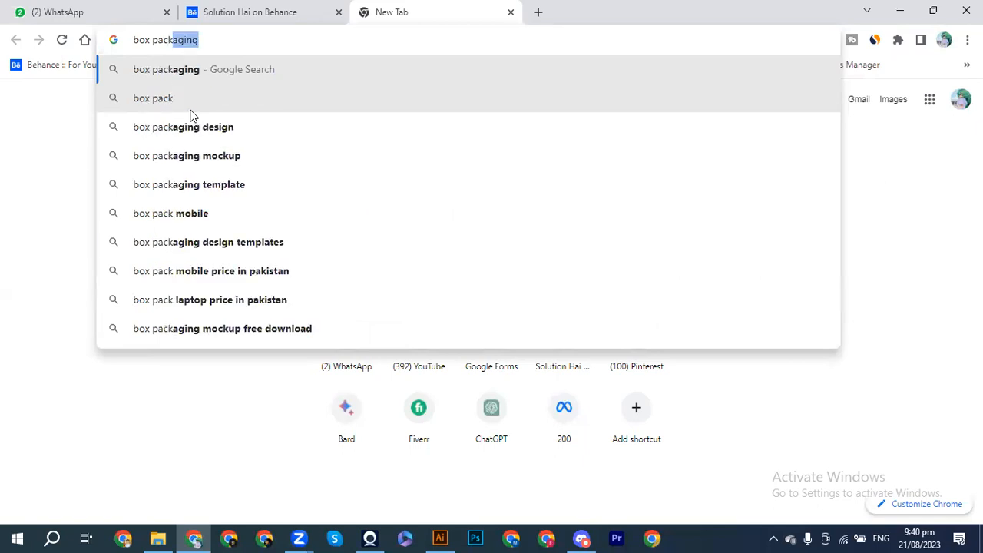
pyautogui.press('Return')
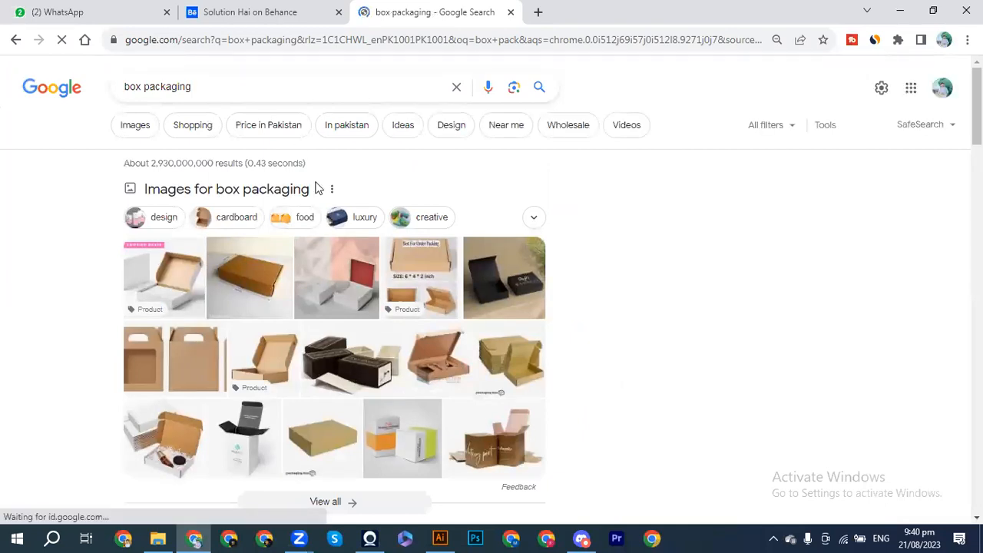
pyautogui.scroll(-4, 432, 455)
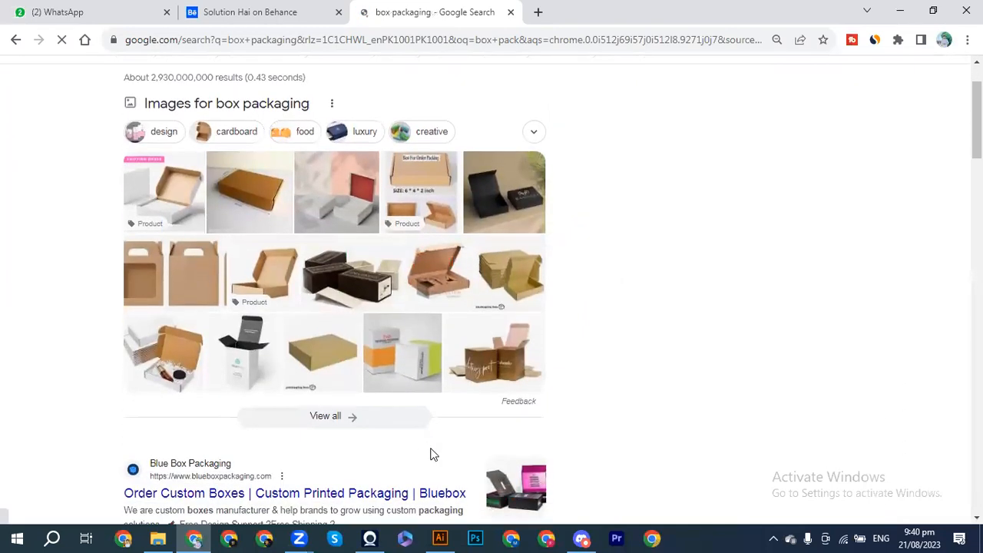
pyautogui.scroll(-2, 431, 455)
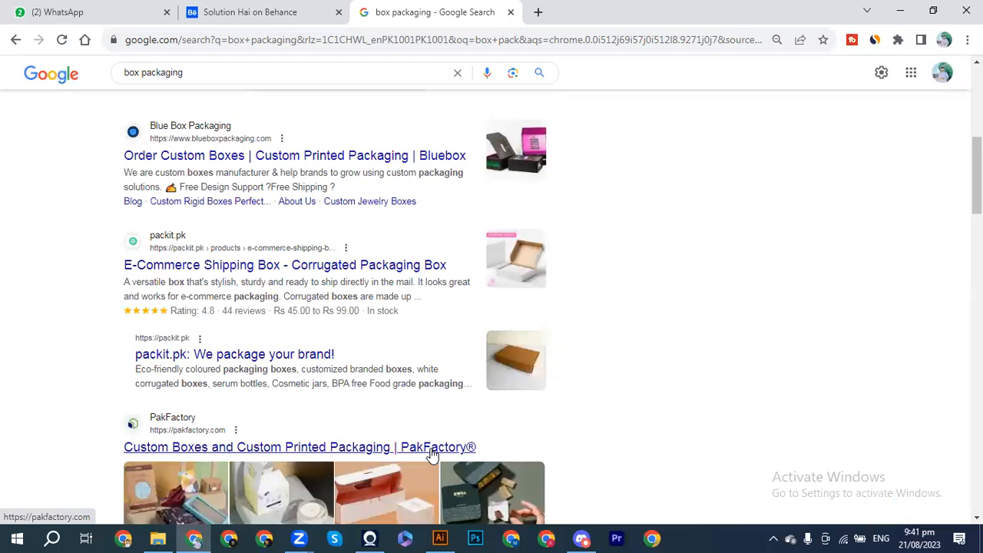
pyautogui.click(440, 538)
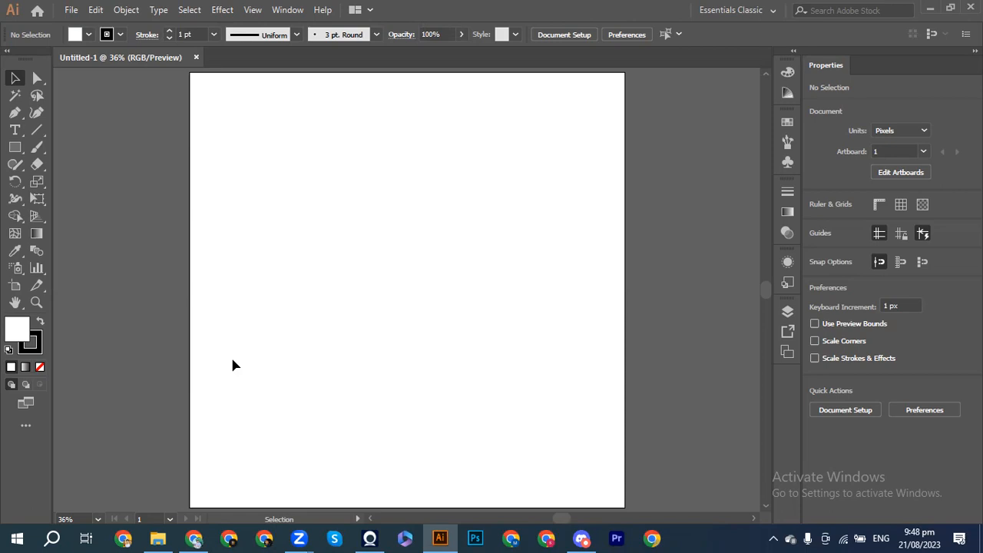
# Step: Browse to workspace (E:) > Workspace > Solution hai and scroll through its files
pyautogui.click(157, 538)
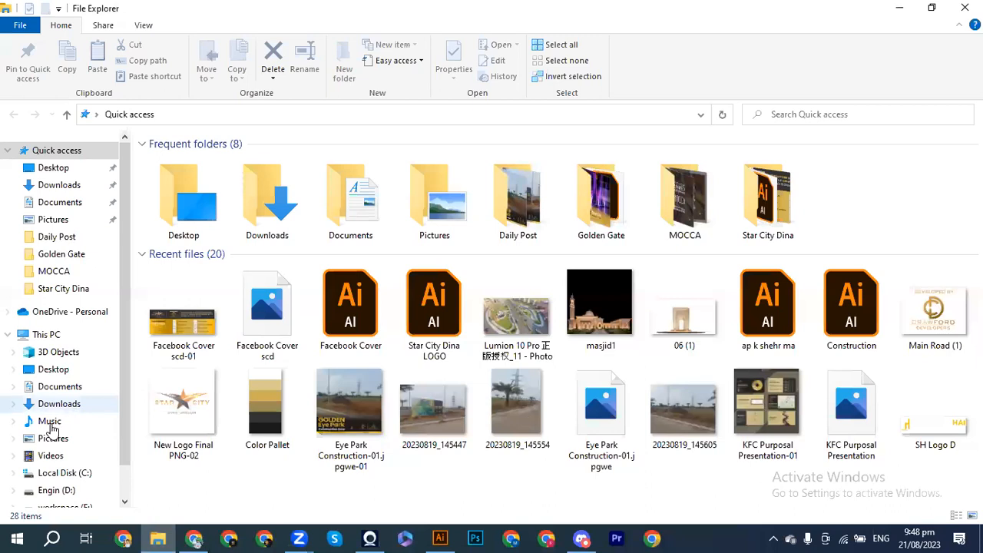
pyautogui.scroll(-1, 44, 435)
pyautogui.click(65, 462)
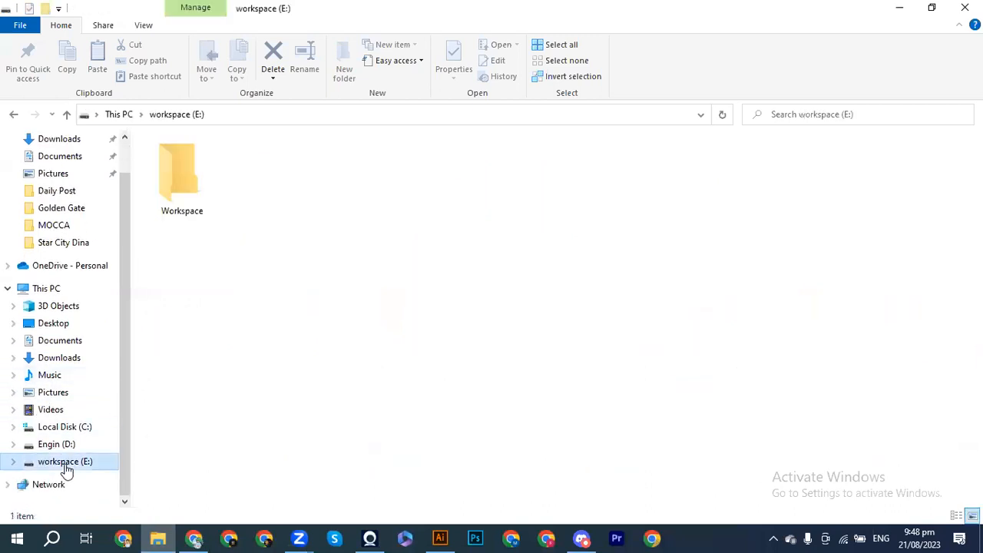
pyautogui.doubleClick(180, 181)
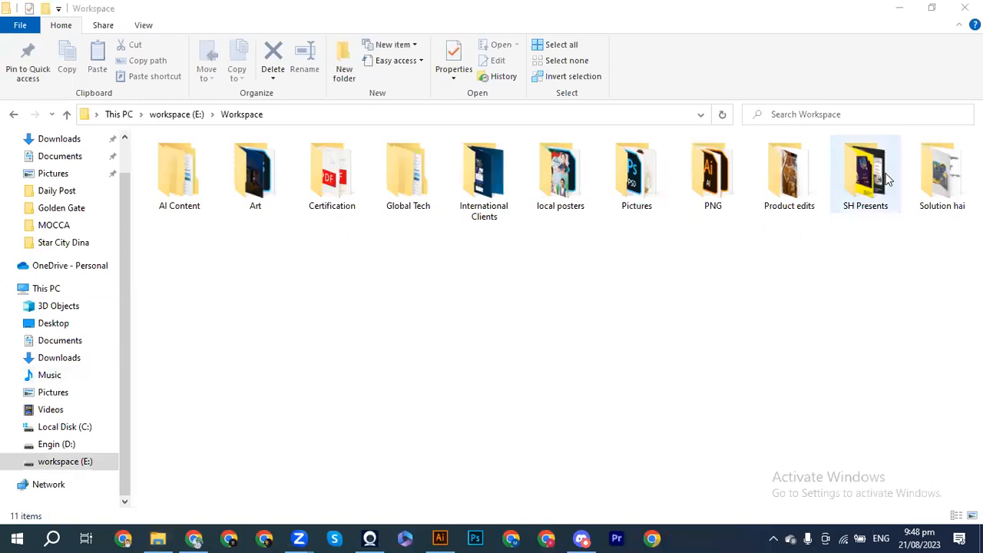
pyautogui.click(937, 198)
pyautogui.doubleClick(937, 198)
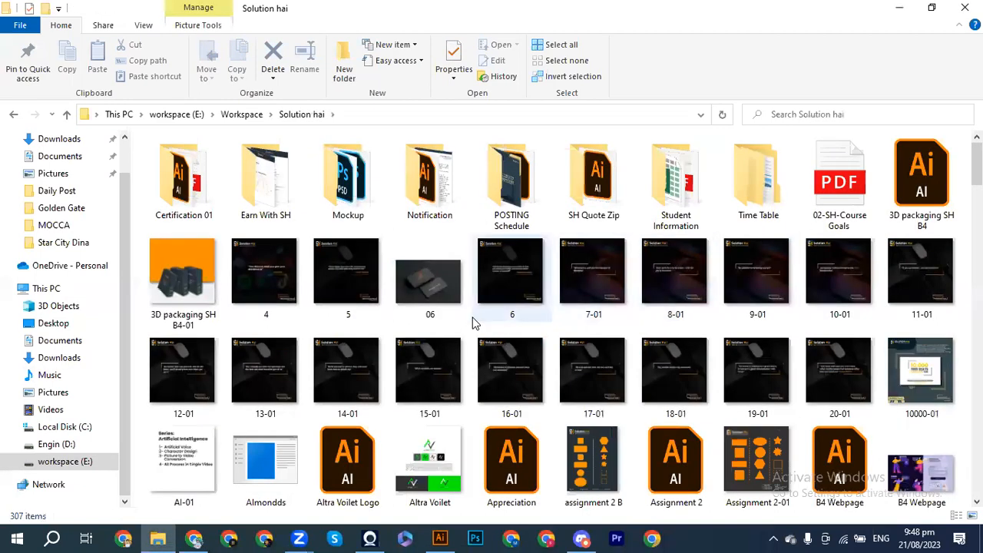
pyautogui.scroll(-6, 473, 323)
pyautogui.scroll(-5, 472, 323)
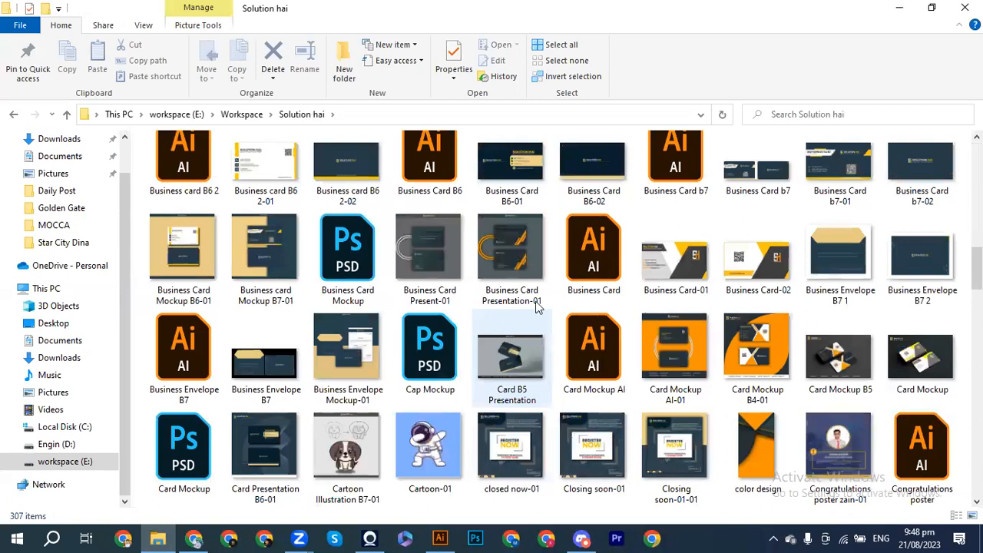
pyautogui.scroll(-15, 520, 391)
pyautogui.scroll(-10, 515, 388)
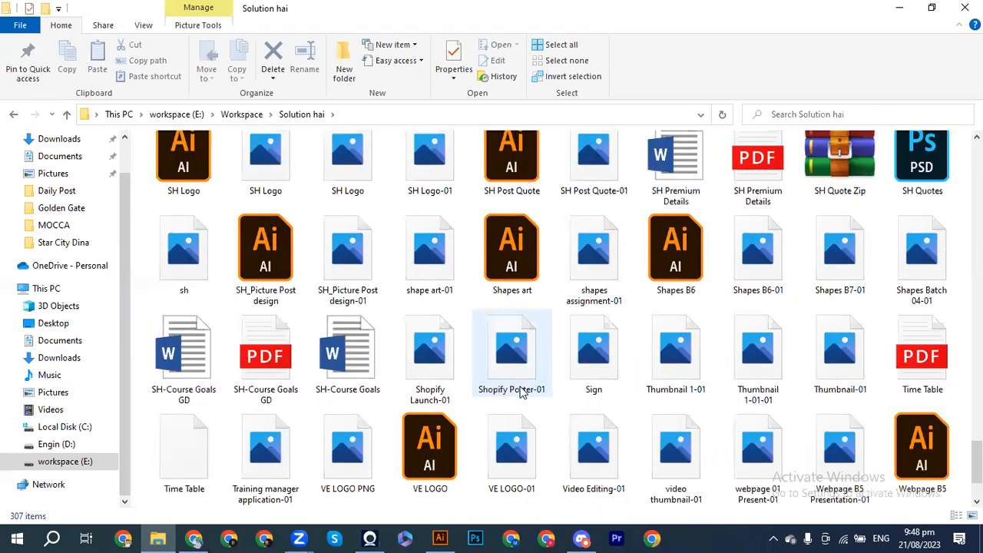
# Step: Select SH-Course Goals GD.pdf to read its numbered course topic list in Edge
pyautogui.click(258, 257)
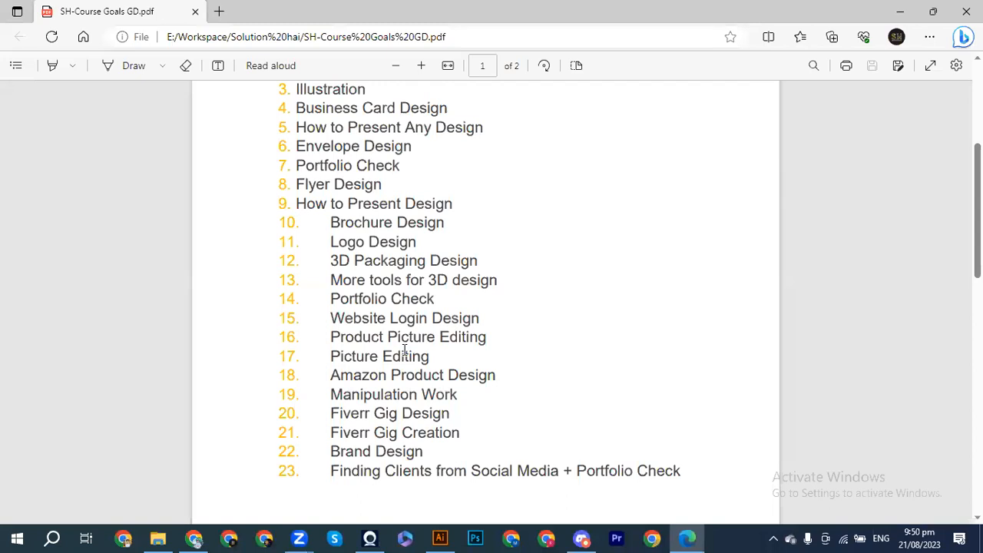
# Step: Draw a 1080 × 1080 px rectangle from the artboard's top-left to bottom-right corner
pyautogui.click(440, 538)
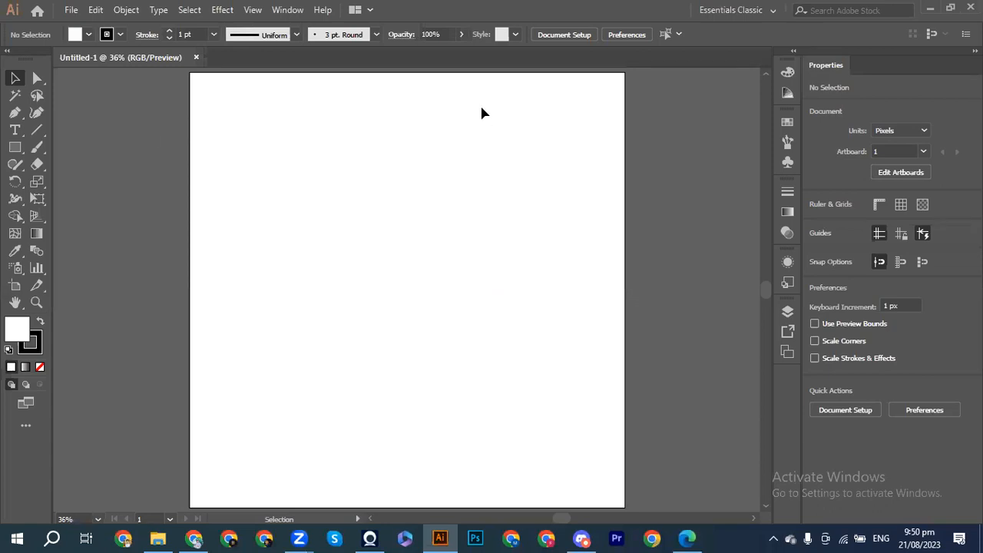
pyautogui.click(13, 149)
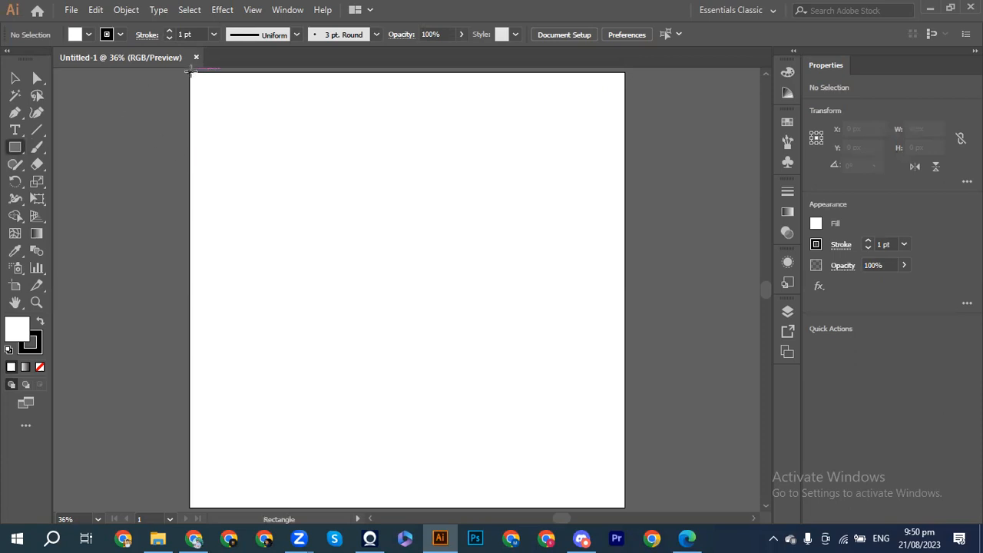
pyautogui.moveTo(188, 71); pyautogui.dragTo(626, 505)
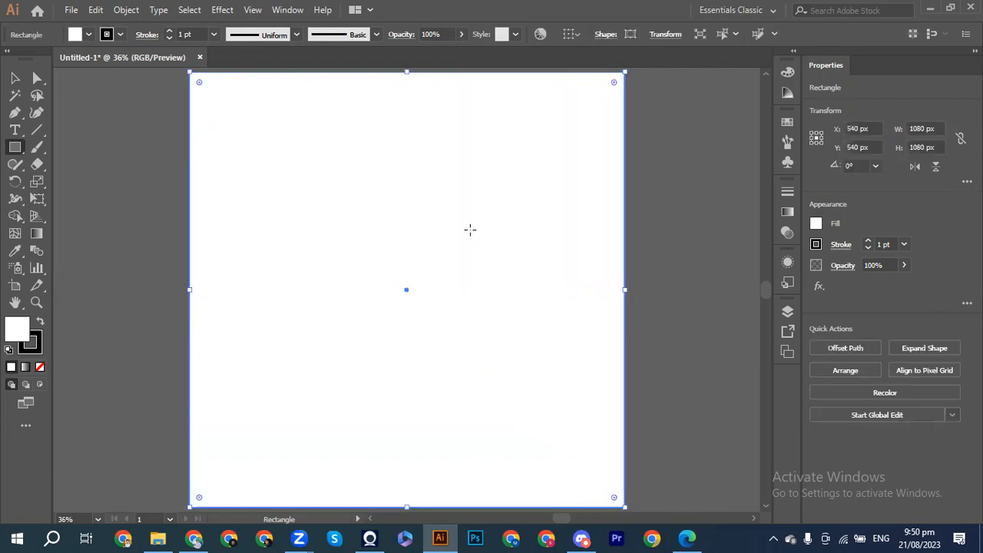
# Step: Open the Place dialog (Ctrl+Shift+P) and browse to workspace (E:) > Workspace > Solution hai
pyautogui.press('ctrl')
pyautogui.hotkey('ctrl', 'shift', 'p')
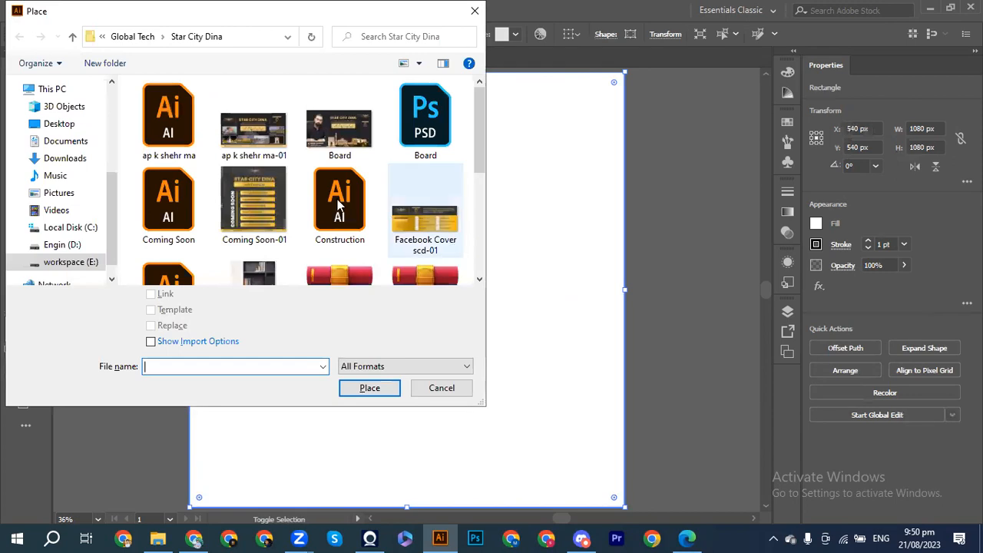
pyautogui.scroll(-1, 58, 252)
pyautogui.click(62, 240)
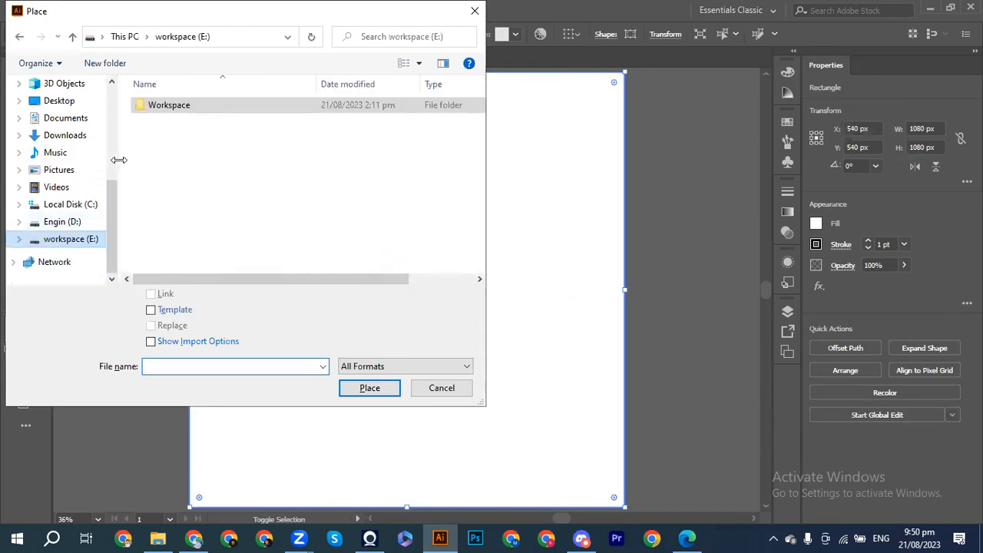
pyautogui.doubleClick(175, 104)
pyautogui.doubleClick(183, 240)
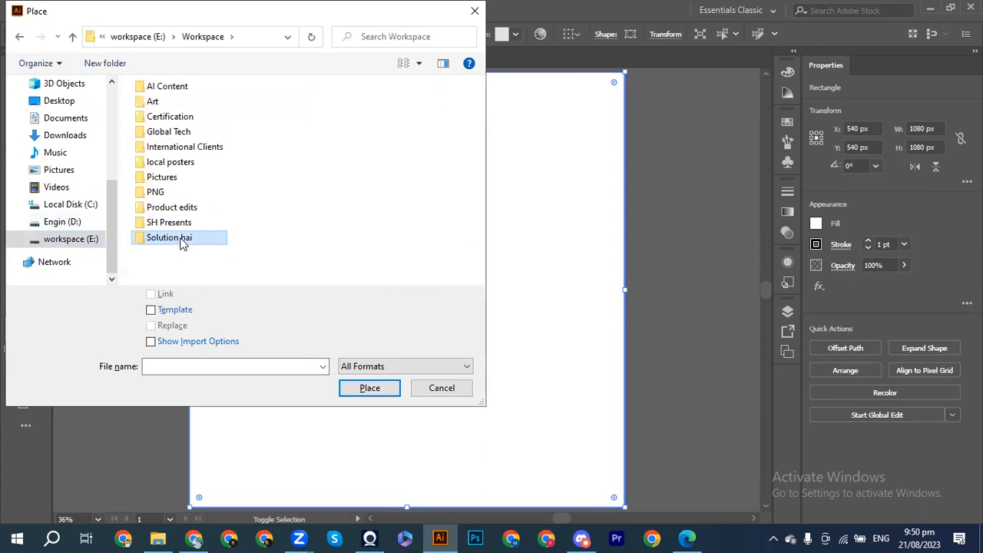
pyautogui.scroll(-5, 332, 203)
pyautogui.scroll(-8, 333, 202)
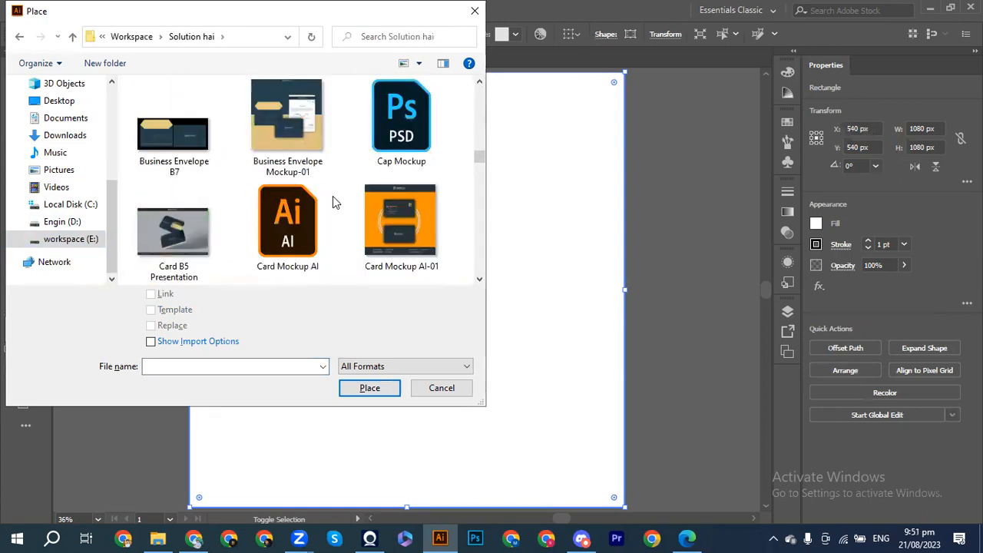
pyautogui.scroll(-1, 269, 123)
pyautogui.scroll(-6, 269, 235)
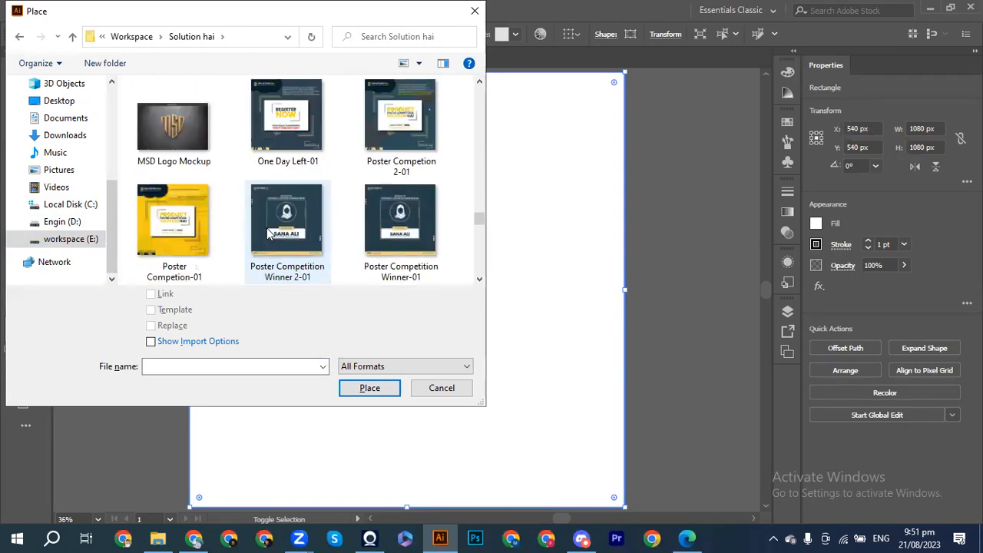
pyautogui.scroll(-6, 268, 235)
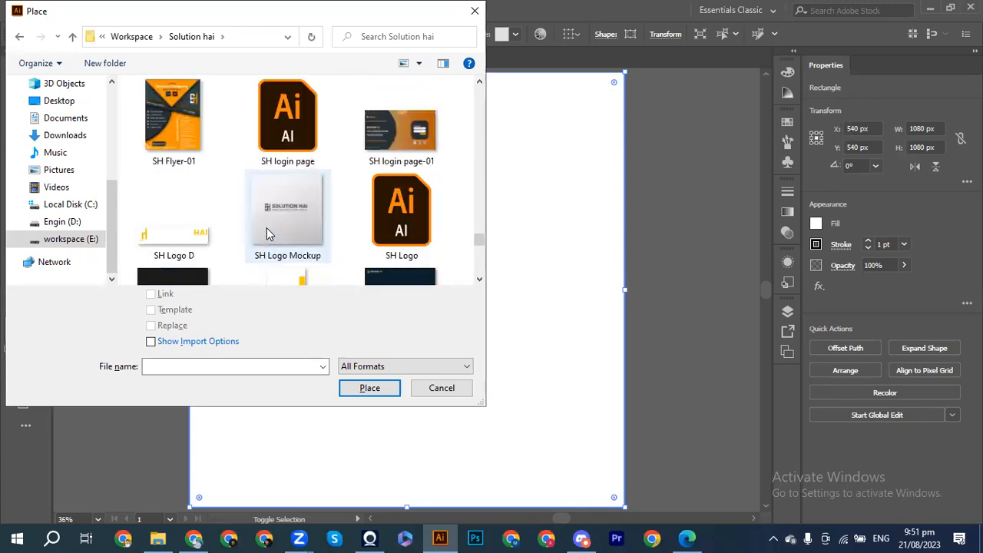
pyautogui.scroll(3, 268, 234)
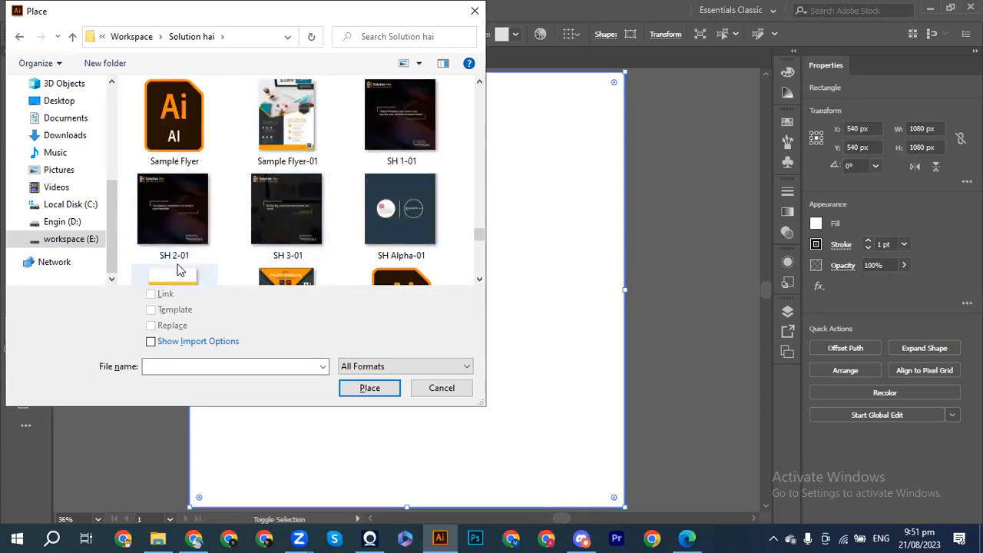
# Step: Place the SH Color pallet image beside the artboard, cancelling the unembed save
pyautogui.click(198, 276)
pyautogui.click(343, 389)
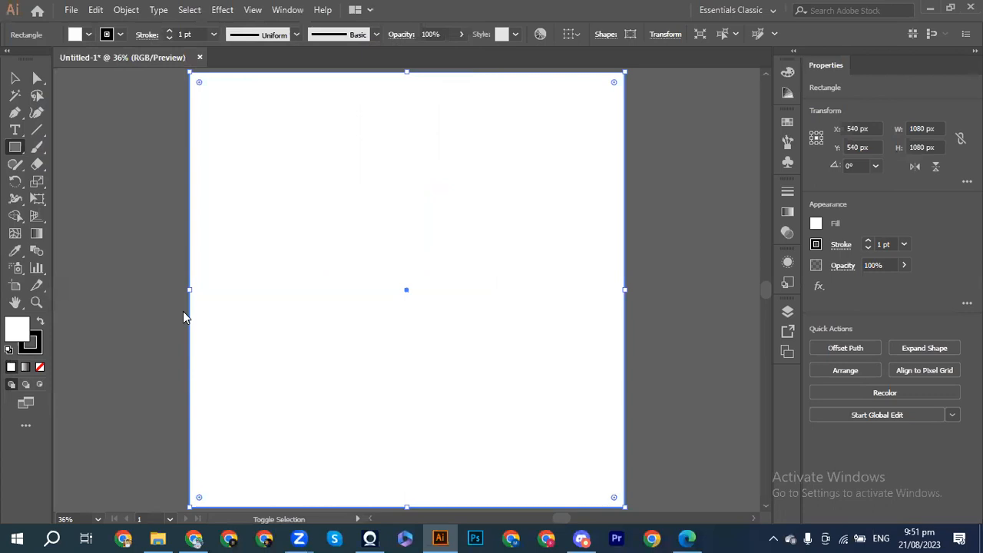
pyautogui.click(89, 183)
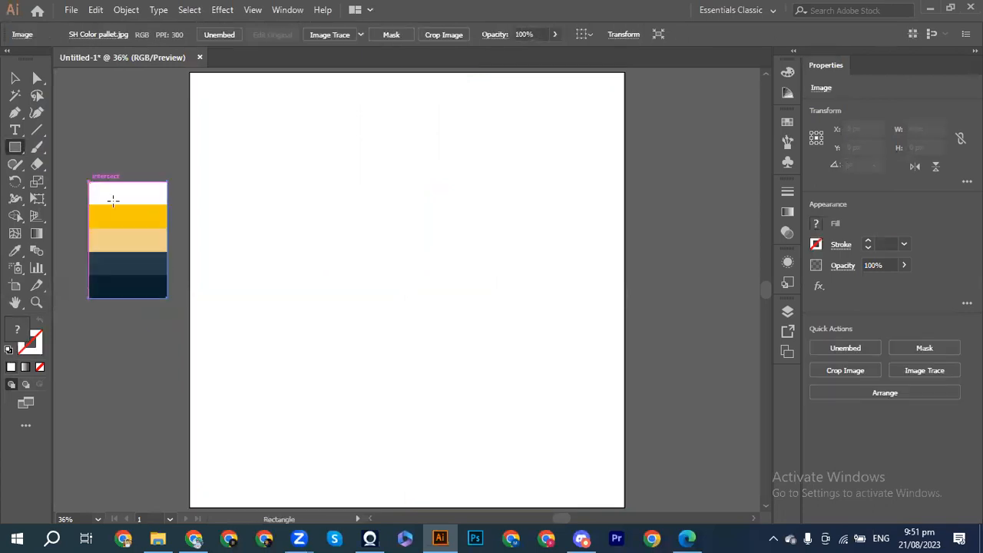
pyautogui.click(837, 346)
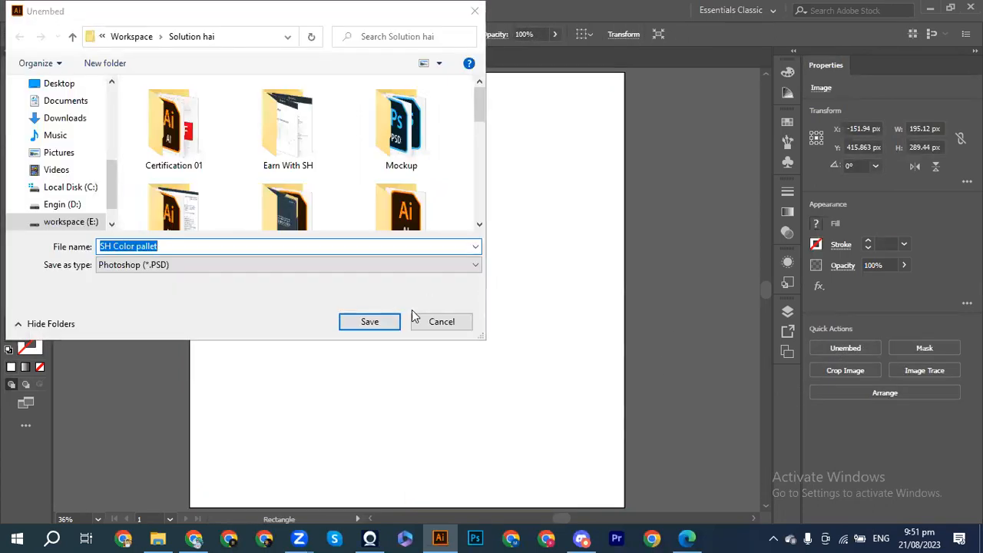
pyautogui.click(451, 323)
# Step: Fill the artboard background rectangle with the palette's light-orange stripe and lock it (Ctrl+2)
pyautogui.click(15, 77)
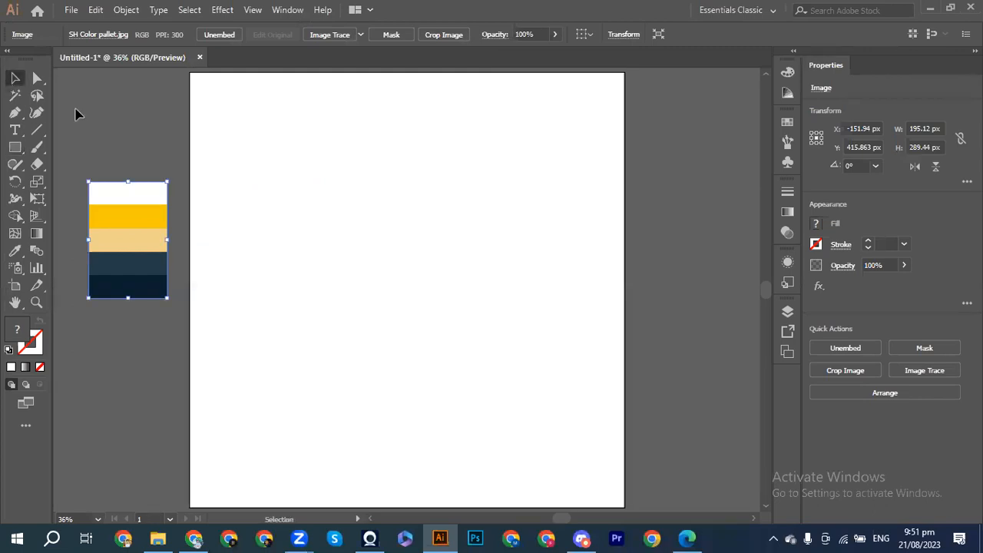
pyautogui.click(261, 197)
pyautogui.click(253, 199)
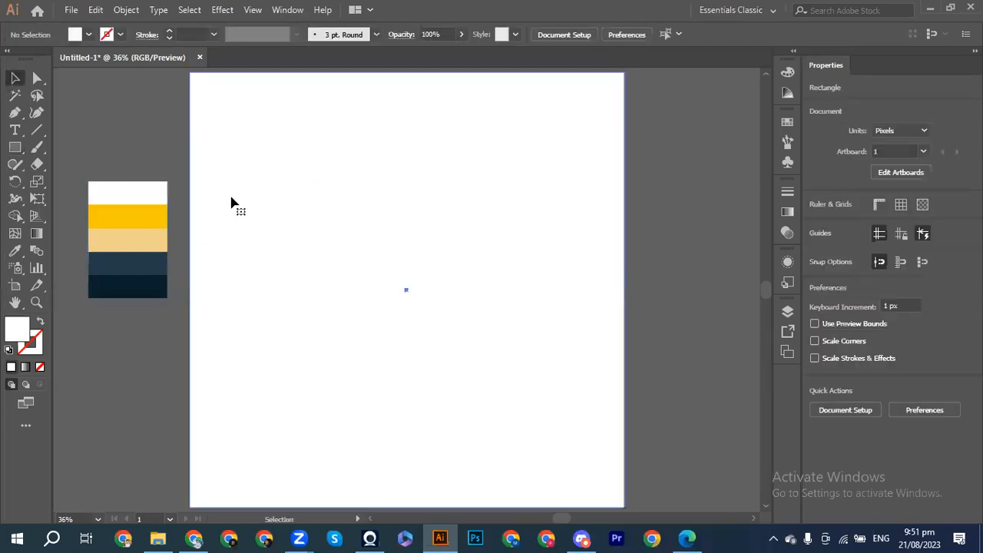
pyautogui.click(15, 252)
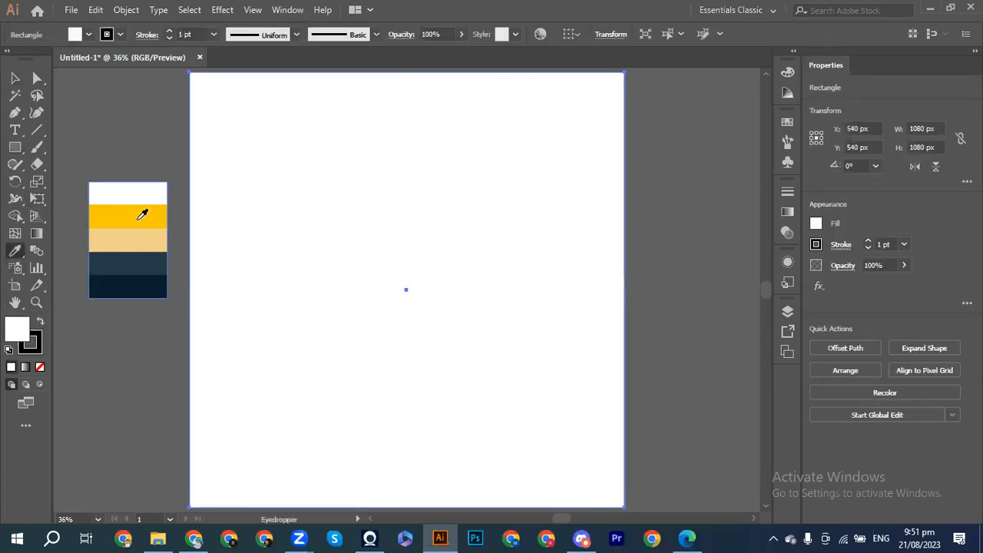
pyautogui.click(138, 218)
pyautogui.click(133, 234)
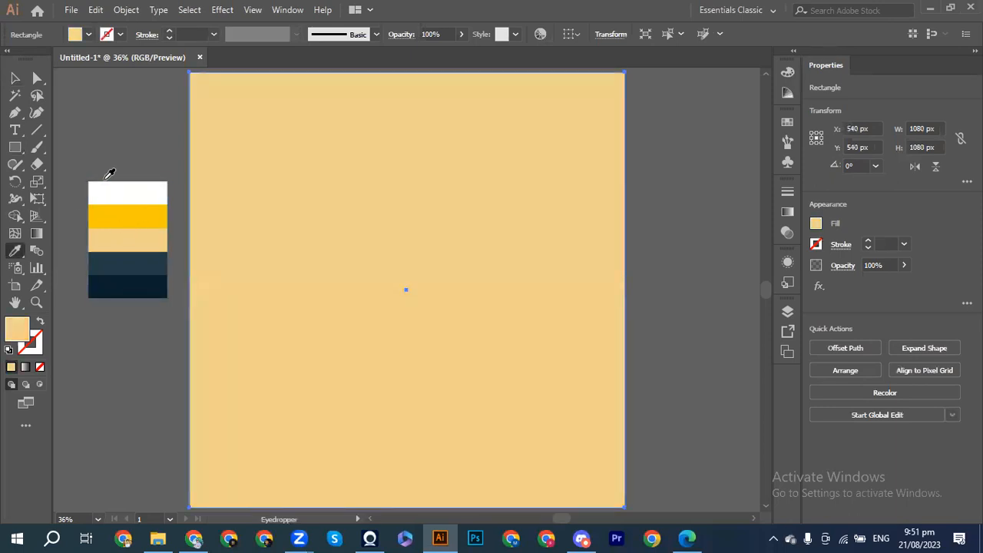
pyautogui.click(15, 79)
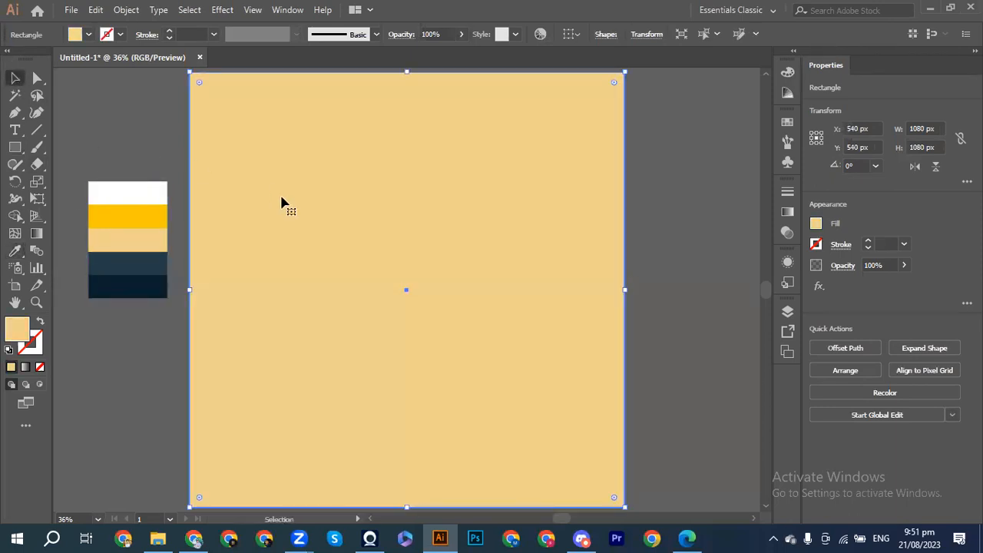
pyautogui.hotkey('ctrl', '2')
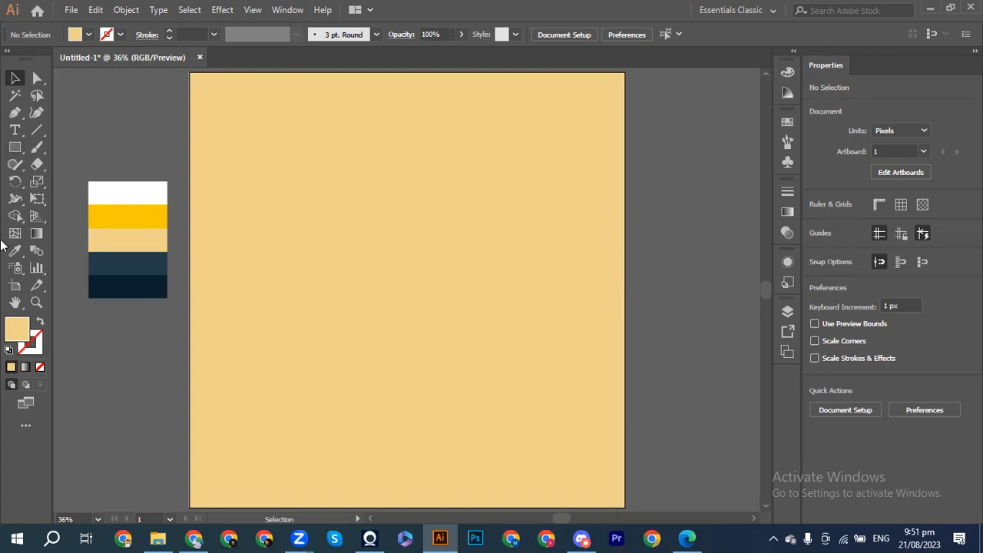
pyautogui.click(16, 151)
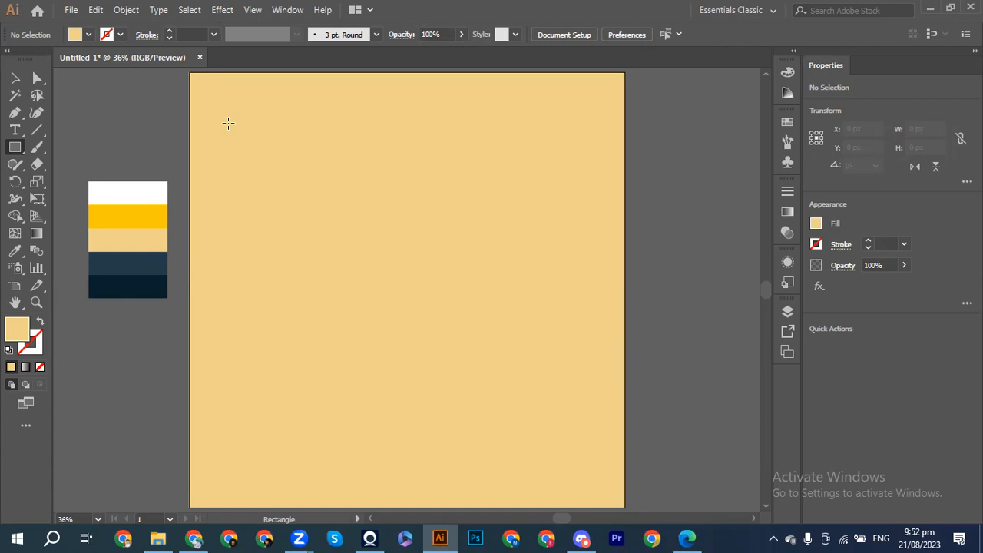
pyautogui.click(194, 536)
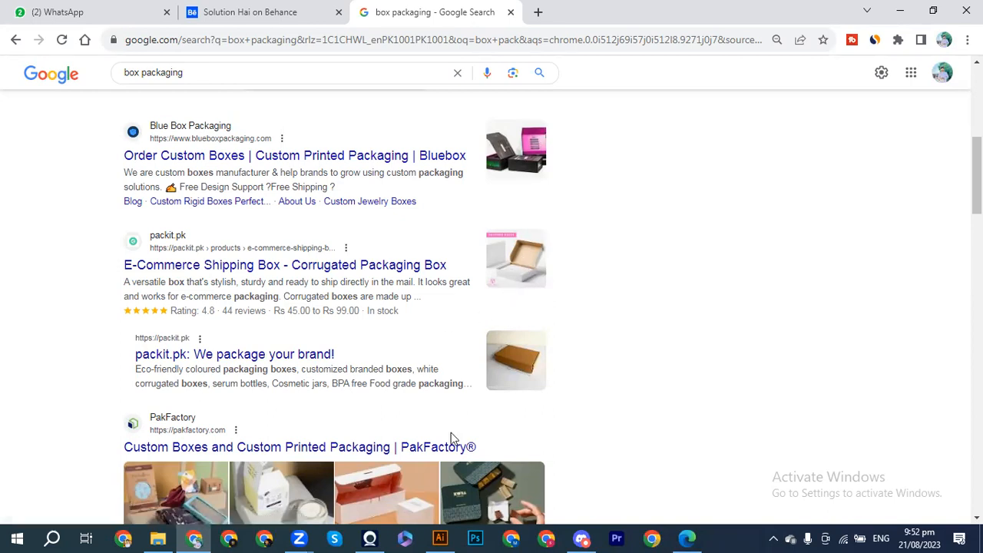
pyautogui.moveTo(441, 537)
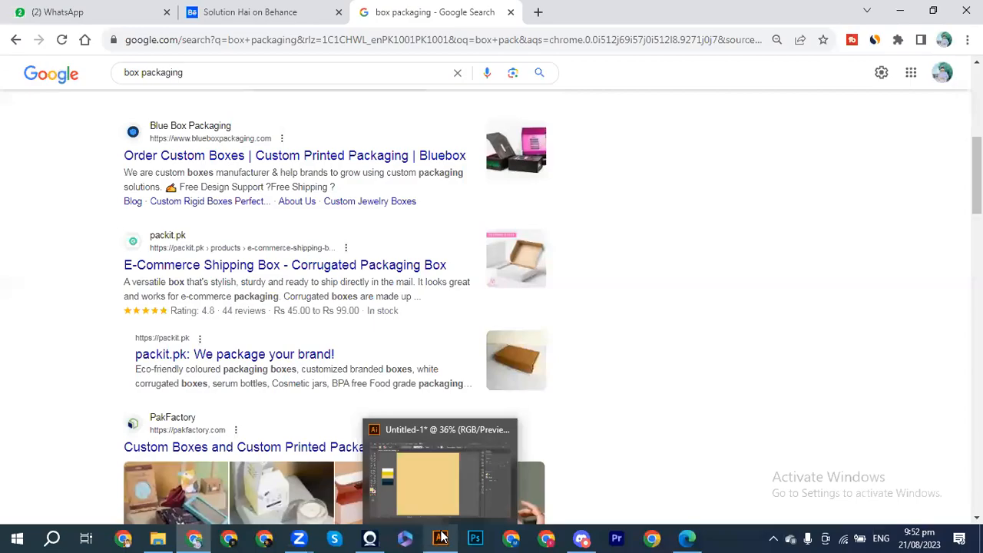
pyautogui.click(441, 537)
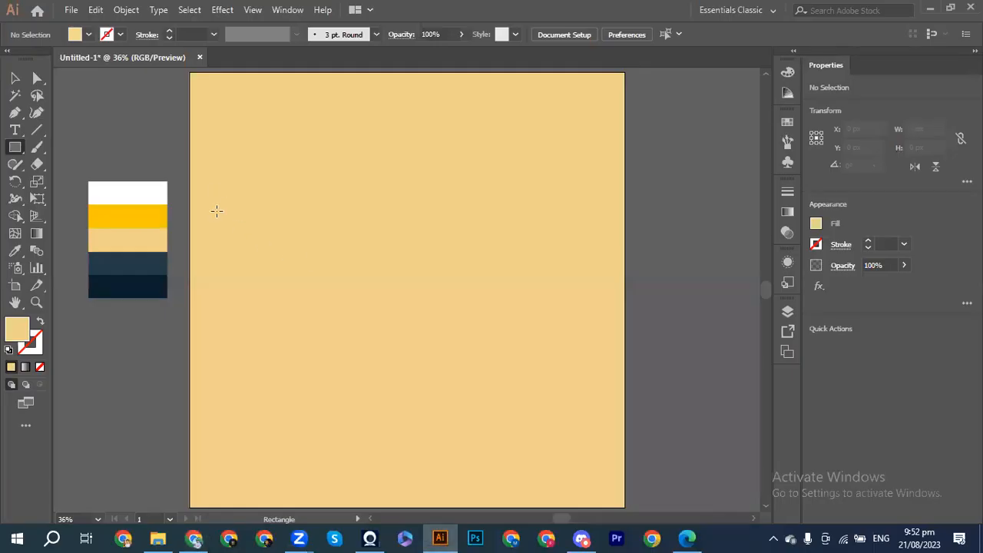
# Step: Draw a 414.286 × 114.286 px rectangle on the artboard's left and fill it dark navy
pyautogui.moveTo(204, 227); pyautogui.dragTo(372, 273)
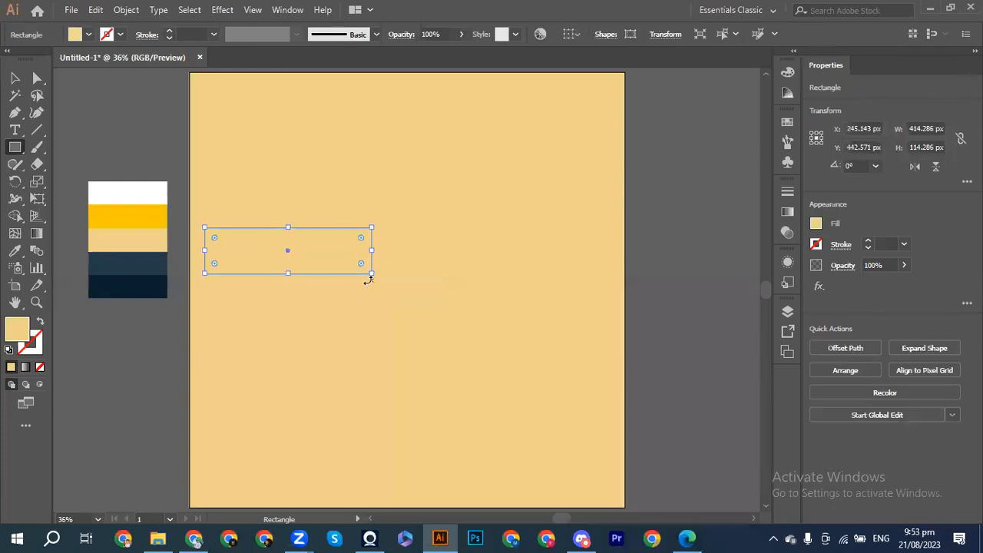
pyautogui.click(15, 77)
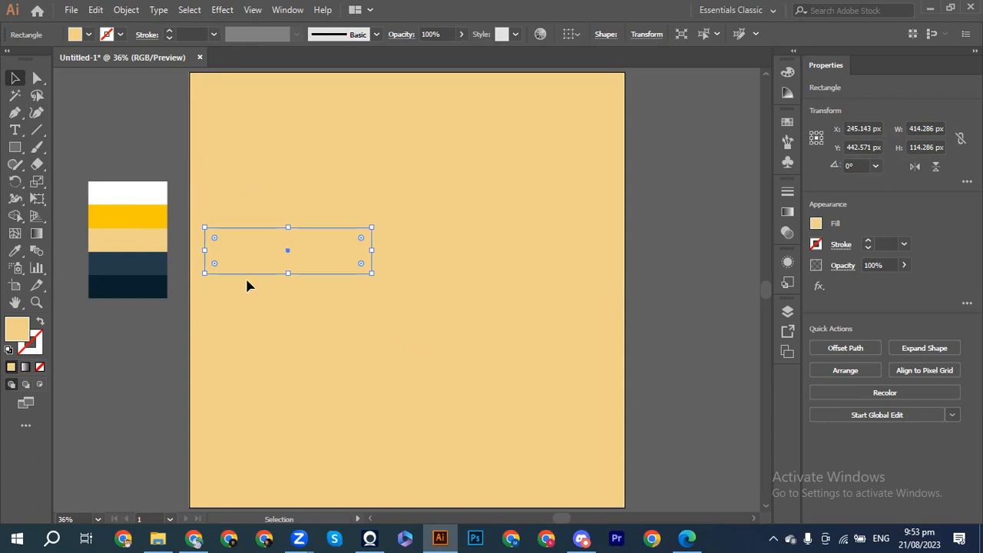
pyautogui.click(15, 252)
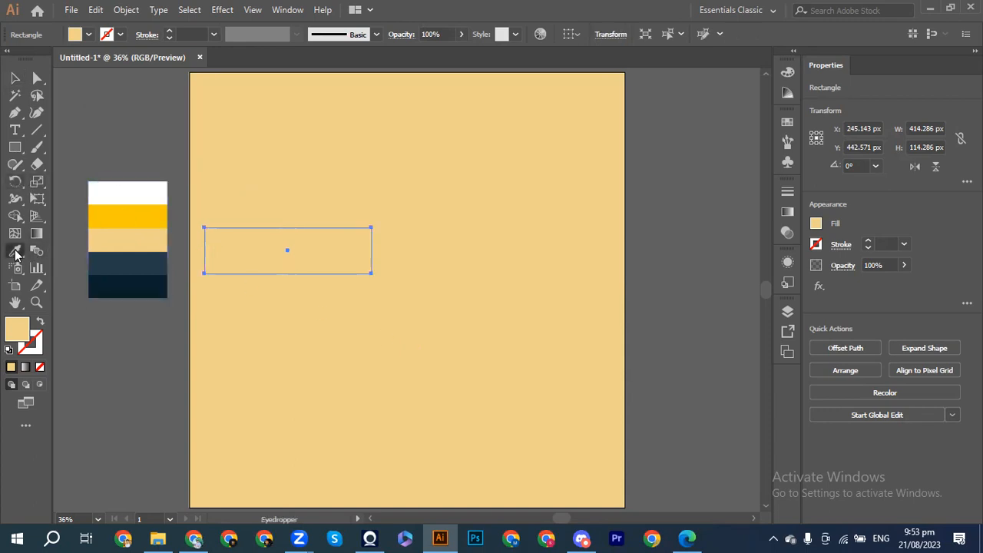
pyautogui.click(135, 262)
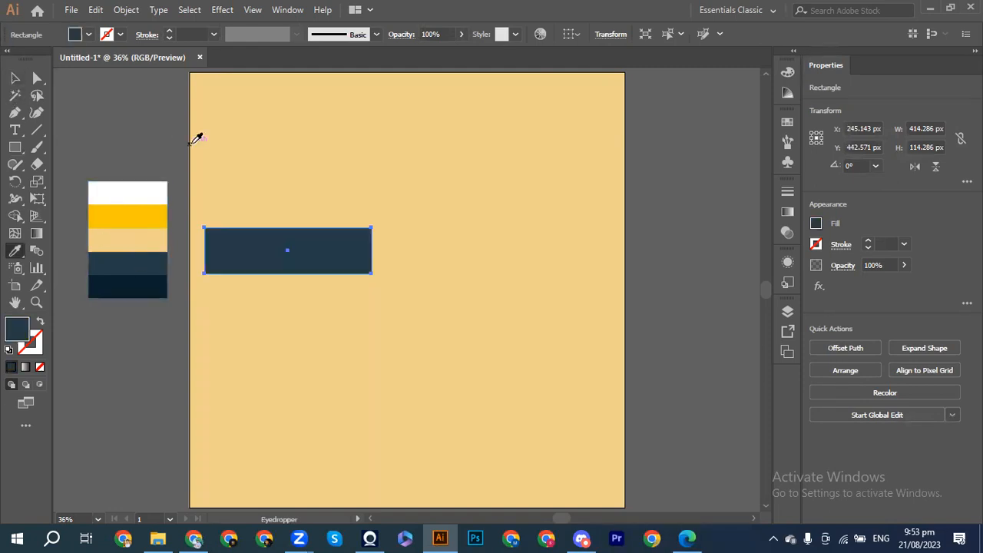
pyautogui.click(15, 78)
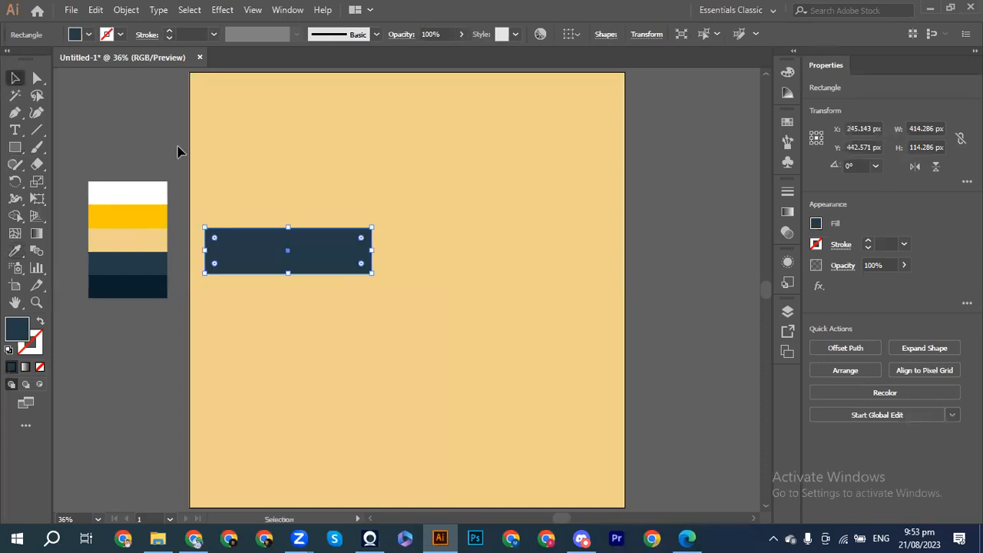
# Step: Stretch the navy rectangle into a tall top-left panel and copy a shortened 435.714 × 135.714 px flap beneath it
pyautogui.moveTo(373, 251); pyautogui.dragTo(382, 251)
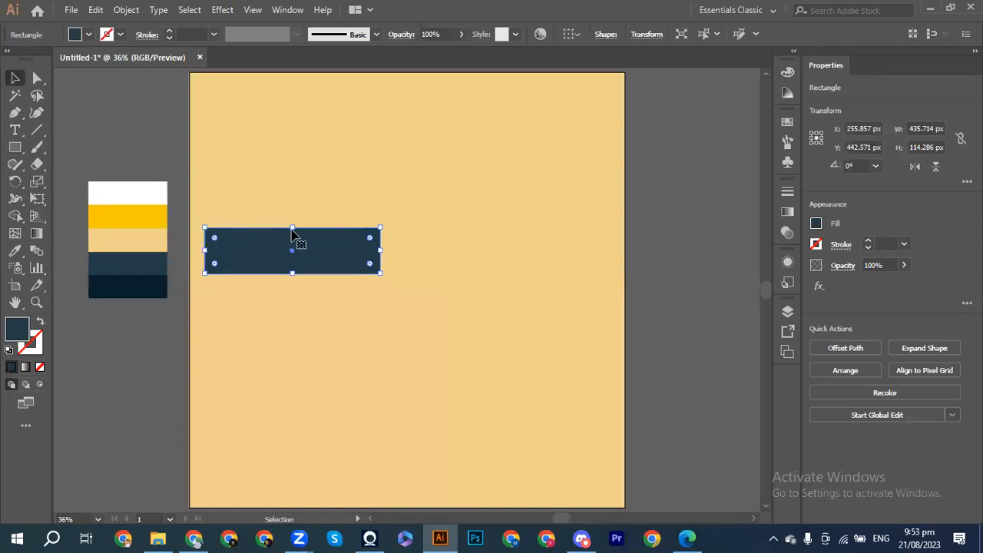
pyautogui.moveTo(293, 228); pyautogui.dragTo(279, 89)
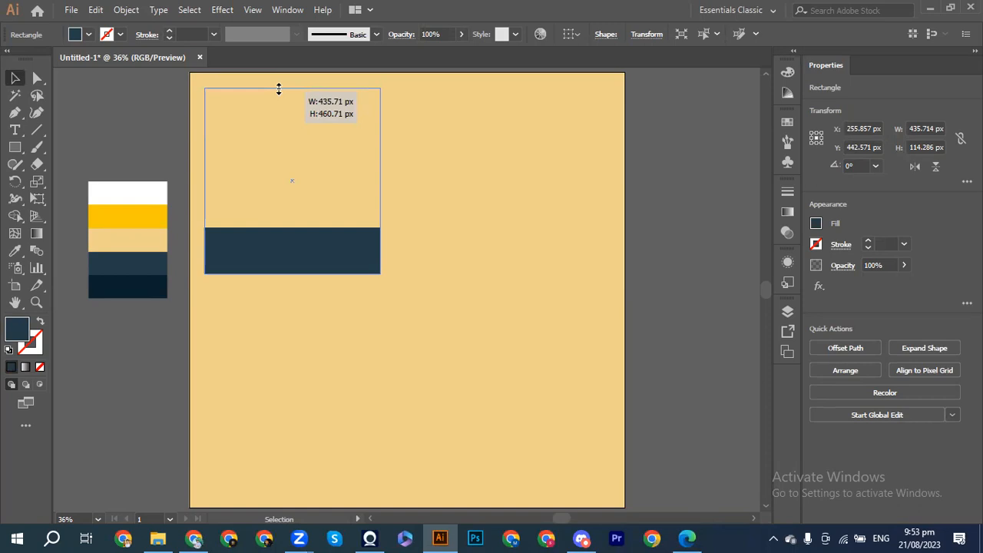
pyautogui.moveTo(279, 89); pyautogui.dragTo(279, 88)
pyautogui.click(442, 171)
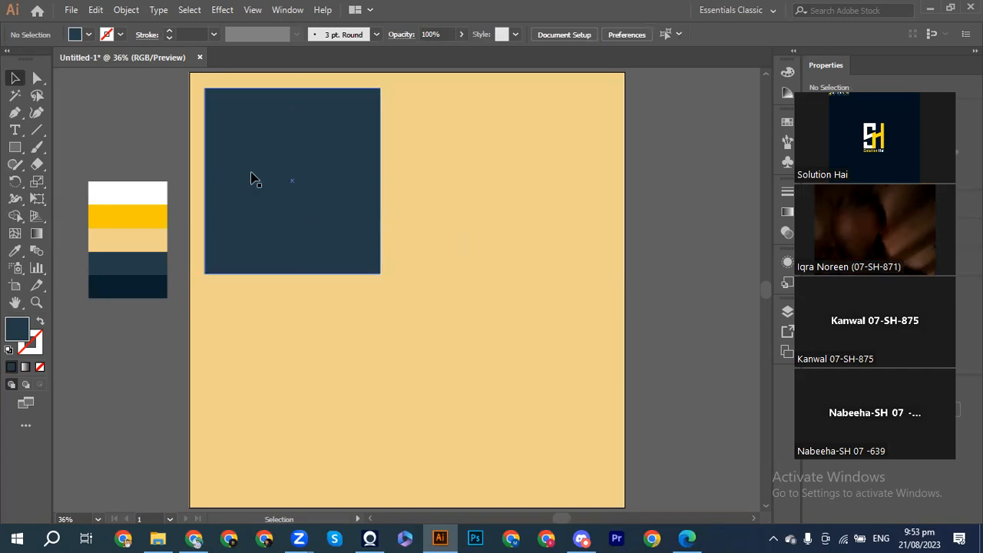
pyautogui.moveTo(300, 171); pyautogui.dragTo(308, 226)
pyautogui.moveTo(293, 145); pyautogui.dragTo(292, 277)
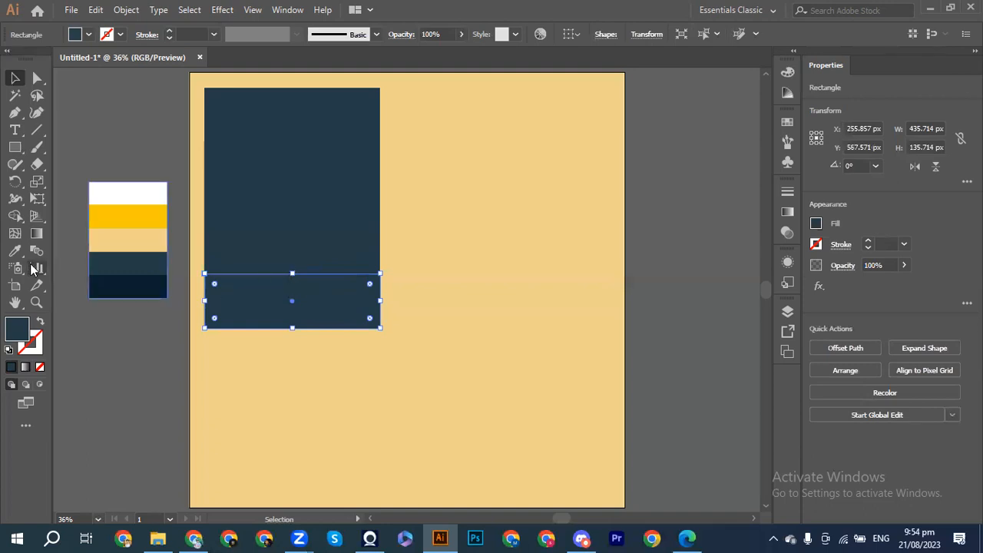
# Step: Place a copy of the bottom navy flap to the right of the panel
pyautogui.click(410, 344)
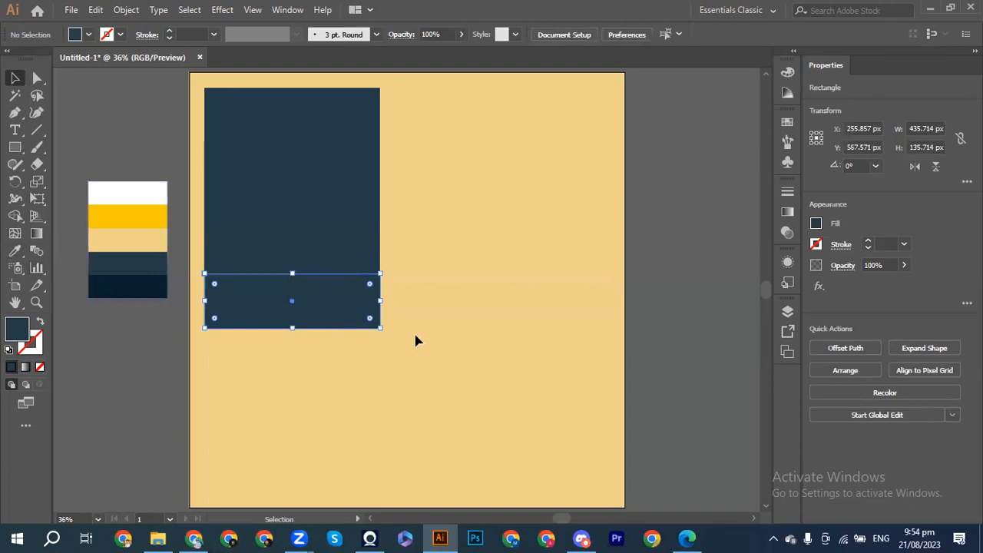
pyautogui.click(292, 319)
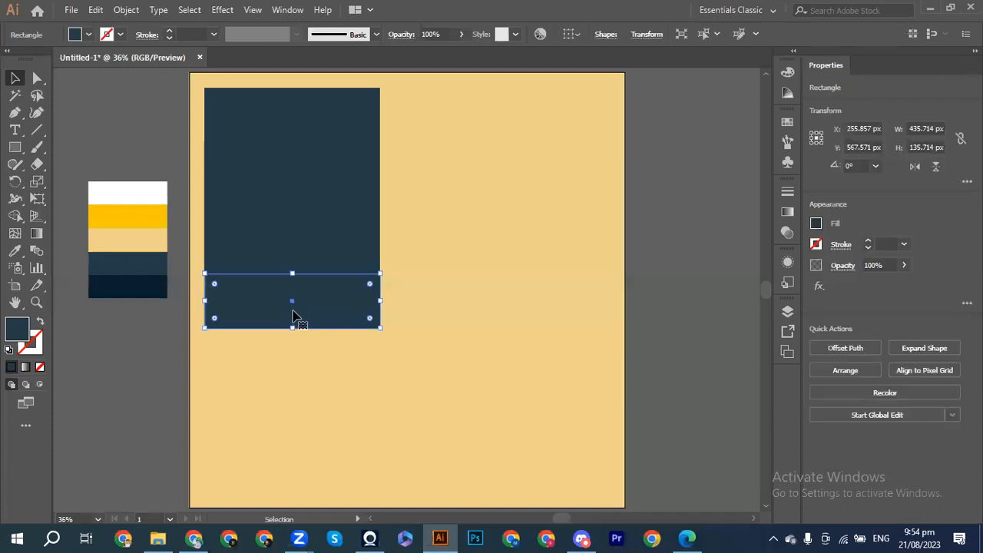
pyautogui.moveTo(293, 303); pyautogui.dragTo(471, 278)
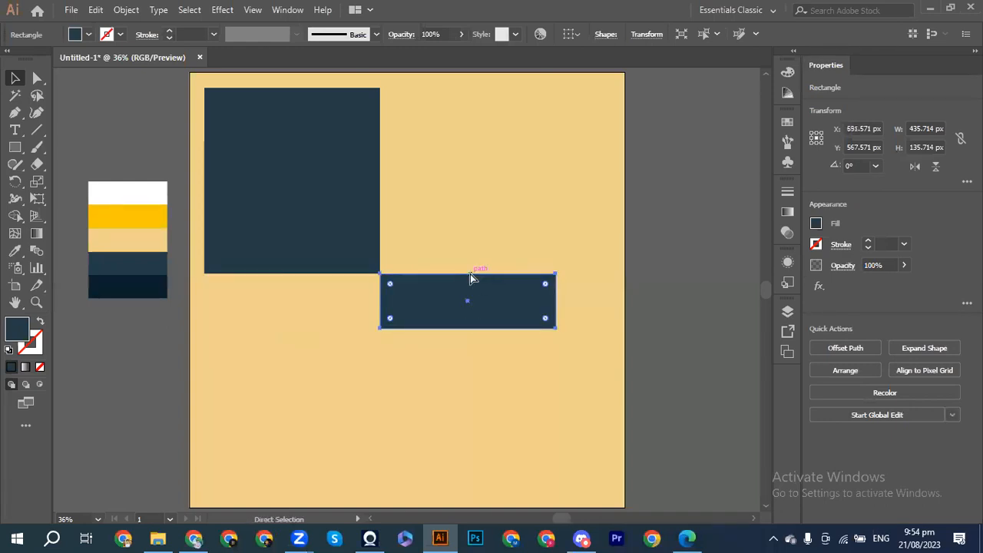
pyautogui.hotkey('ctrl', 'z')
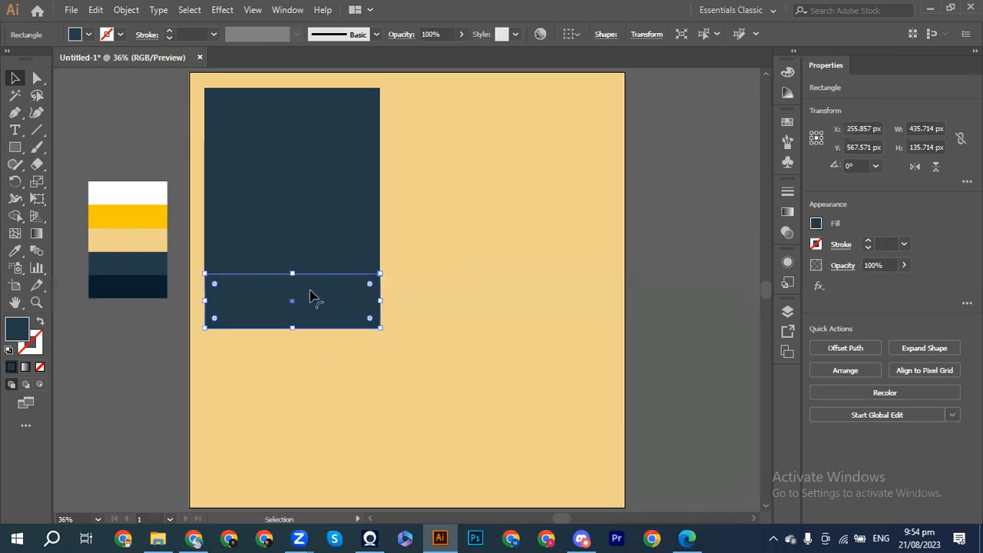
pyautogui.moveTo(294, 305); pyautogui.dragTo(471, 308)
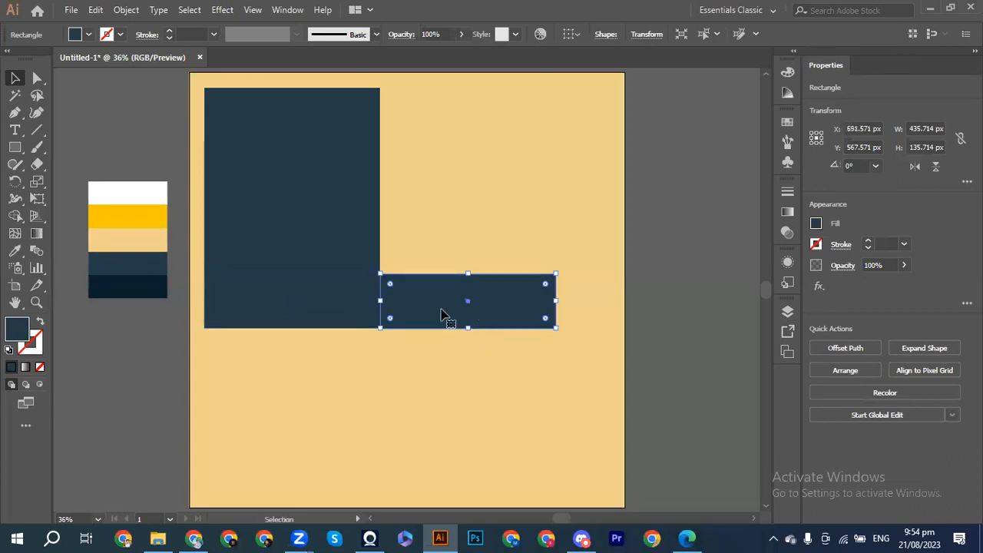
# Step: Fill both bottom flaps with the yellow swatch from the palette strip
pyautogui.click(349, 308)
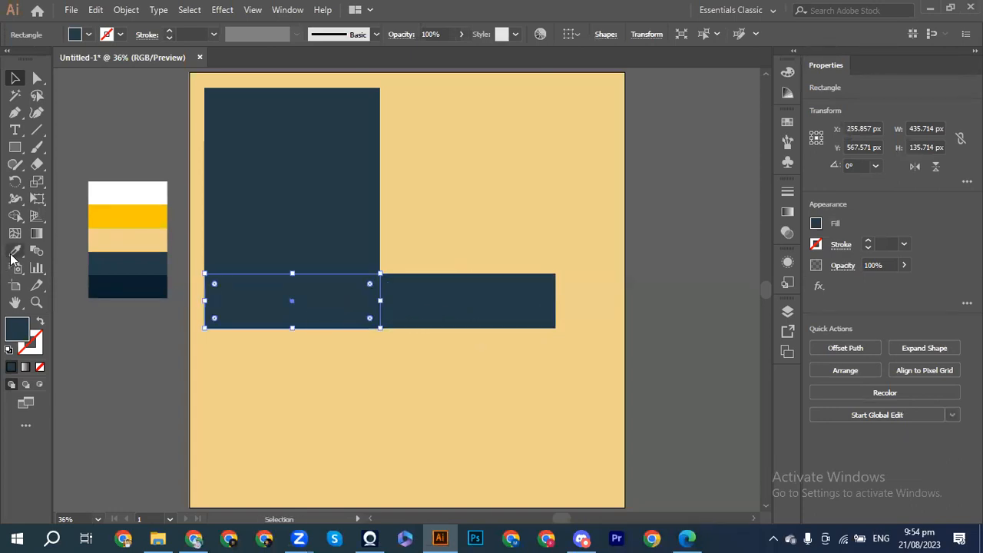
pyautogui.click(15, 250)
pyautogui.click(128, 229)
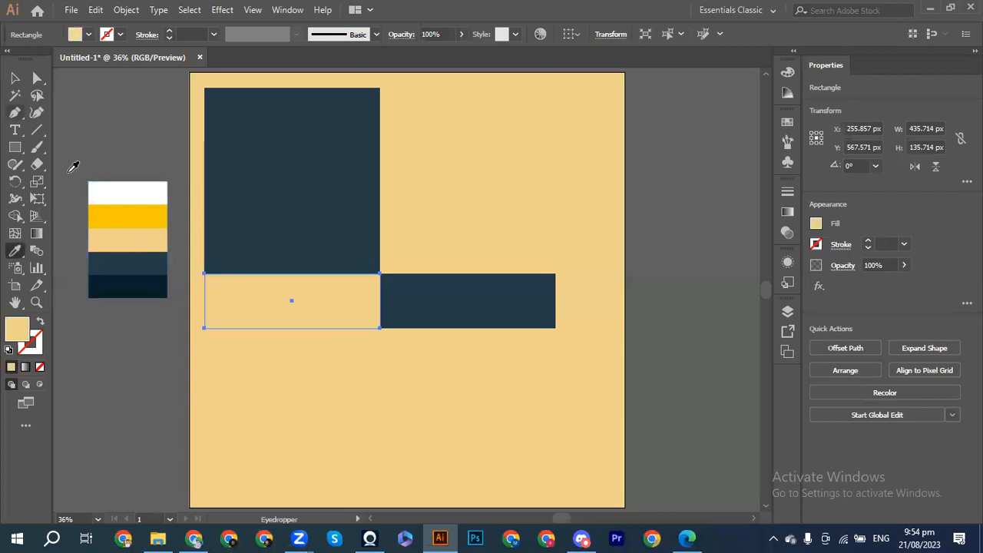
pyautogui.click(114, 210)
pyautogui.click(15, 96)
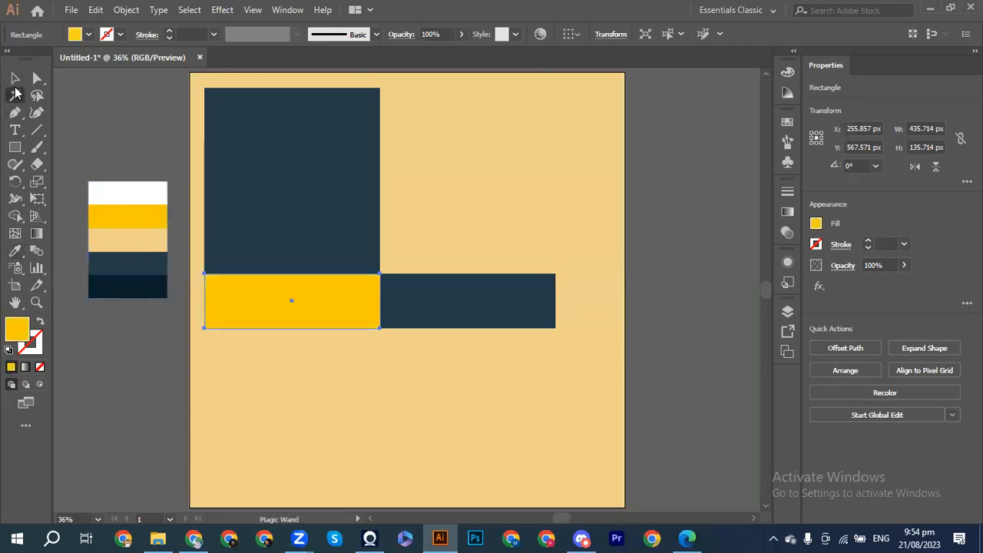
pyautogui.click(15, 78)
pyautogui.click(133, 136)
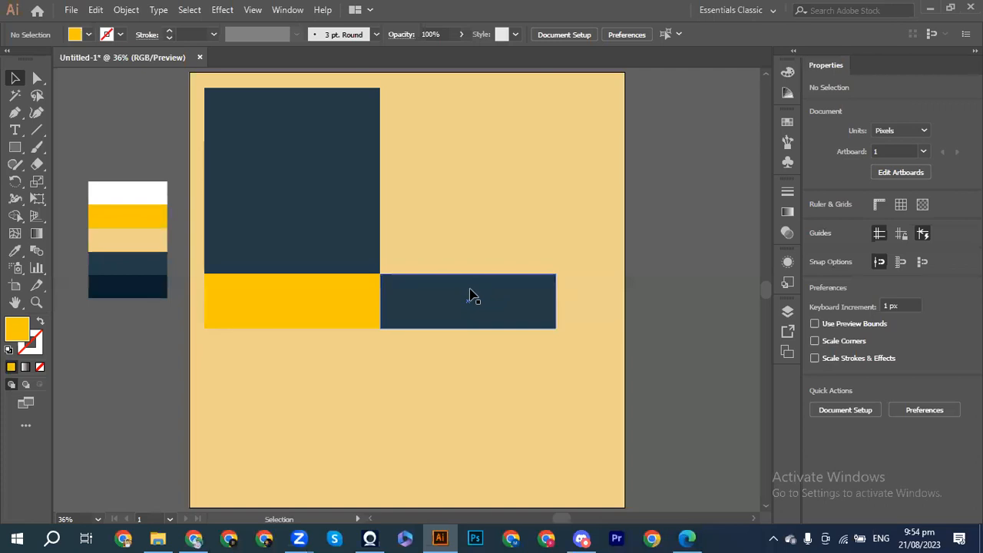
pyautogui.click(471, 294)
pyautogui.click(15, 250)
pyautogui.click(116, 212)
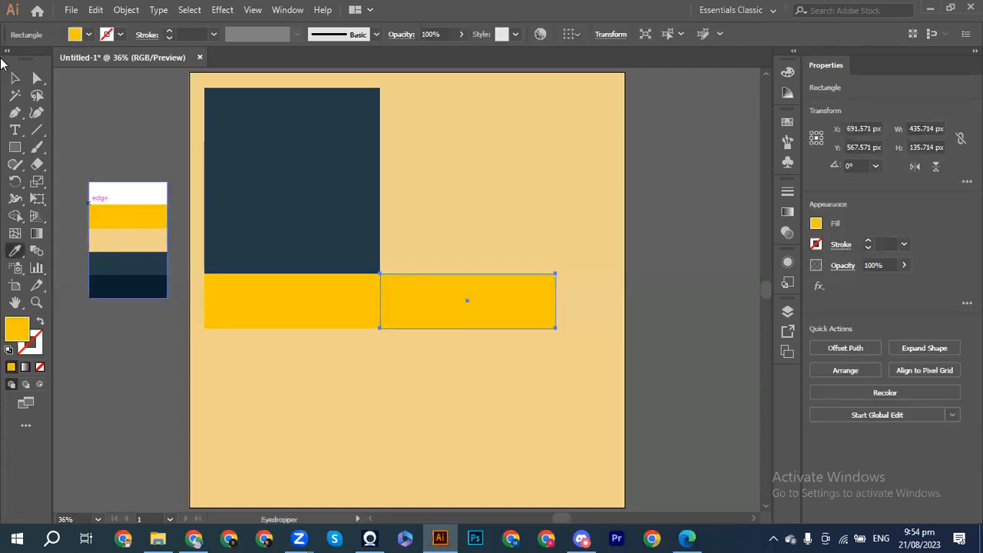
pyautogui.click(15, 77)
# Step: Rotate the right yellow flap 90° into an upright 135.714 × 435.714 px panel beside the navy panel
pyautogui.hotkey('ctrl', 'shift', 'a')
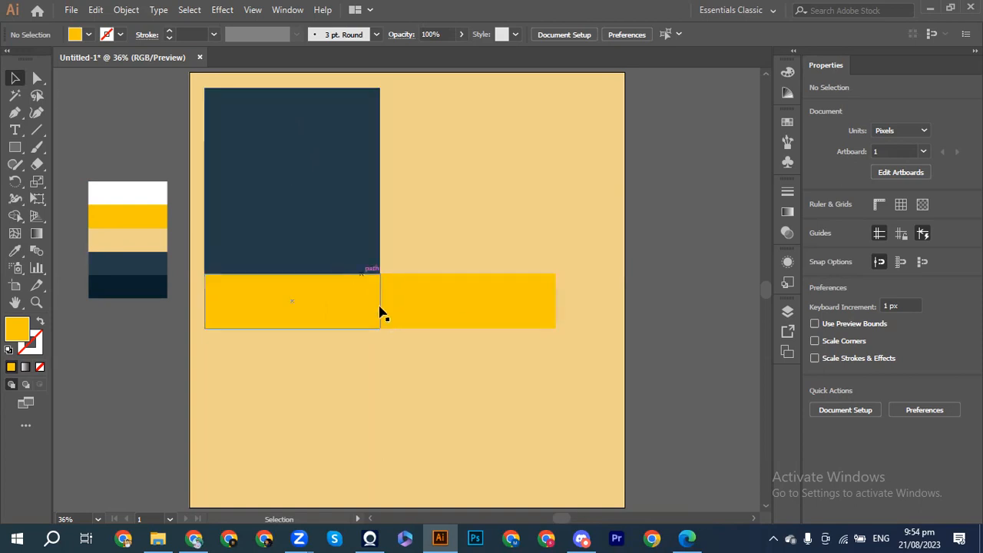
pyautogui.click(444, 303)
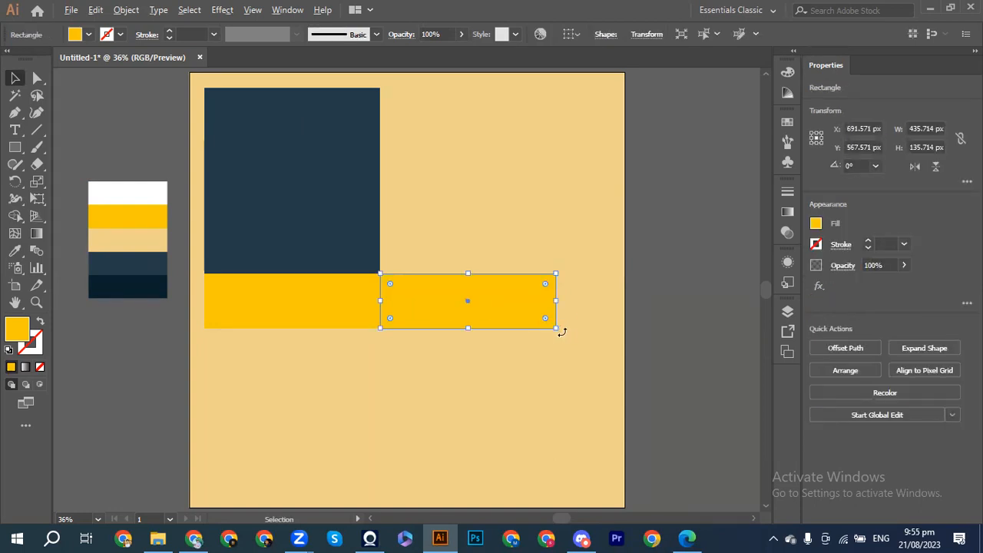
pyautogui.moveTo(561, 330); pyautogui.dragTo(499, 209)
pyautogui.moveTo(463, 303); pyautogui.dragTo(408, 193)
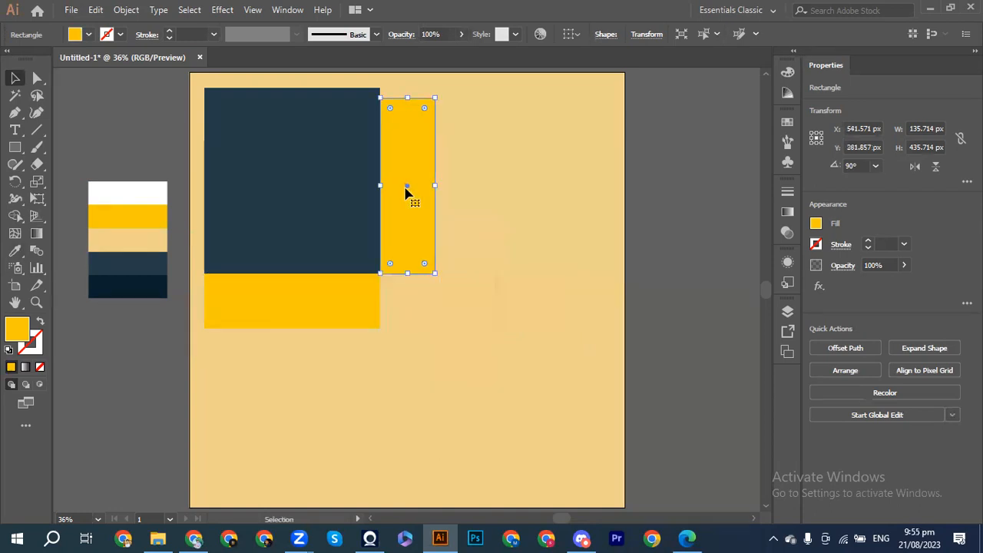
pyautogui.click(407, 304)
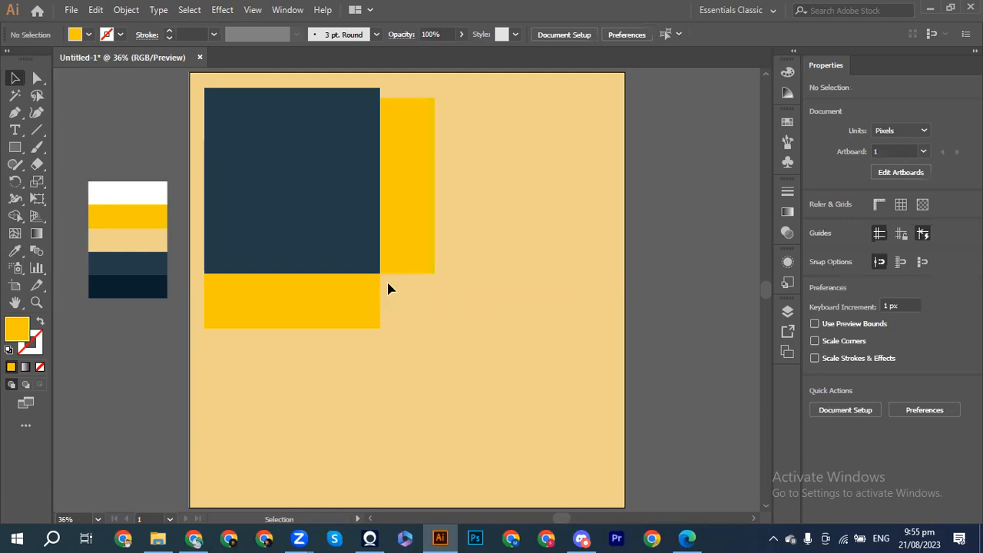
pyautogui.hotkey('ctrl', '+')
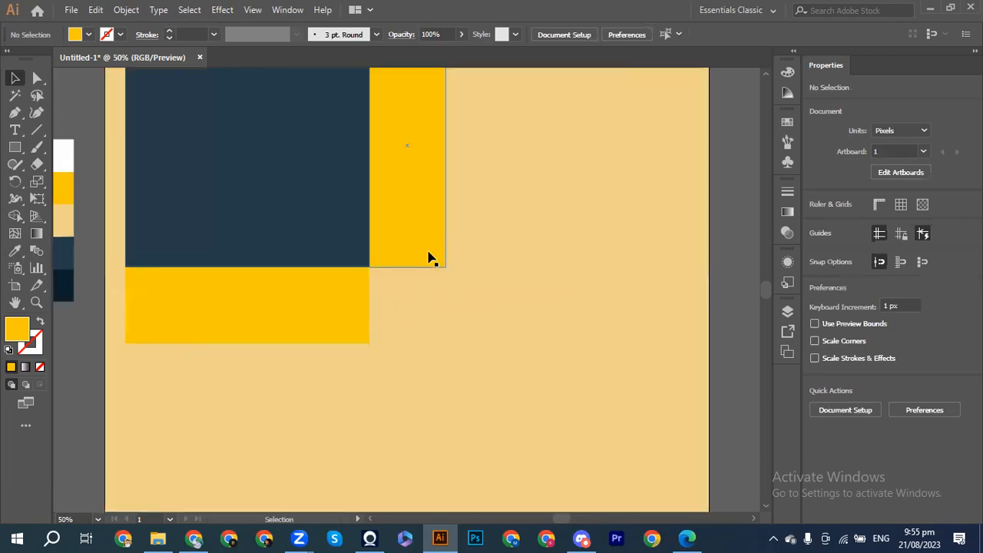
# Step: Stretch the upright yellow bar's top edge up to line up with the navy panel's top
pyautogui.scroll(4, 430, 259)
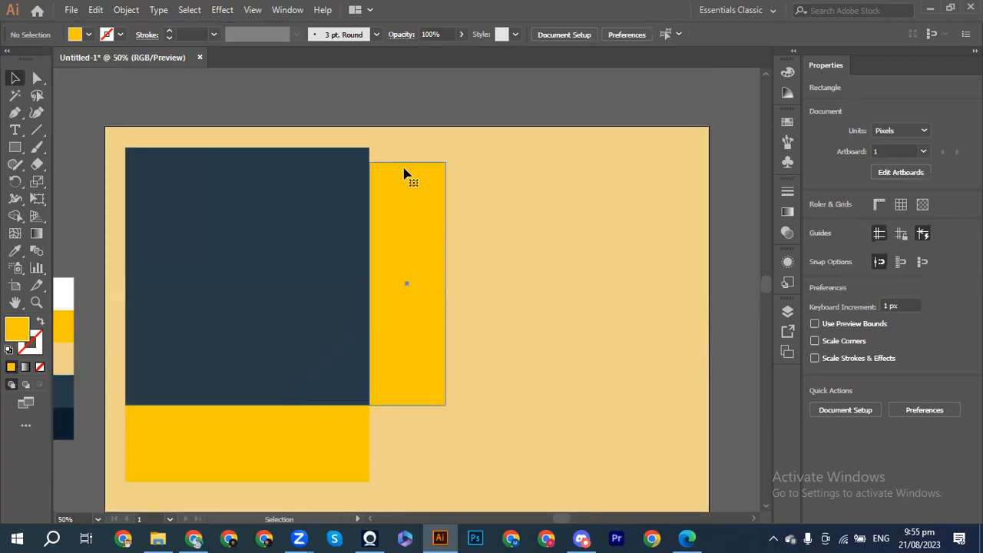
pyautogui.click(404, 175)
pyautogui.moveTo(406, 162); pyautogui.dragTo(405, 147)
pyautogui.click(498, 202)
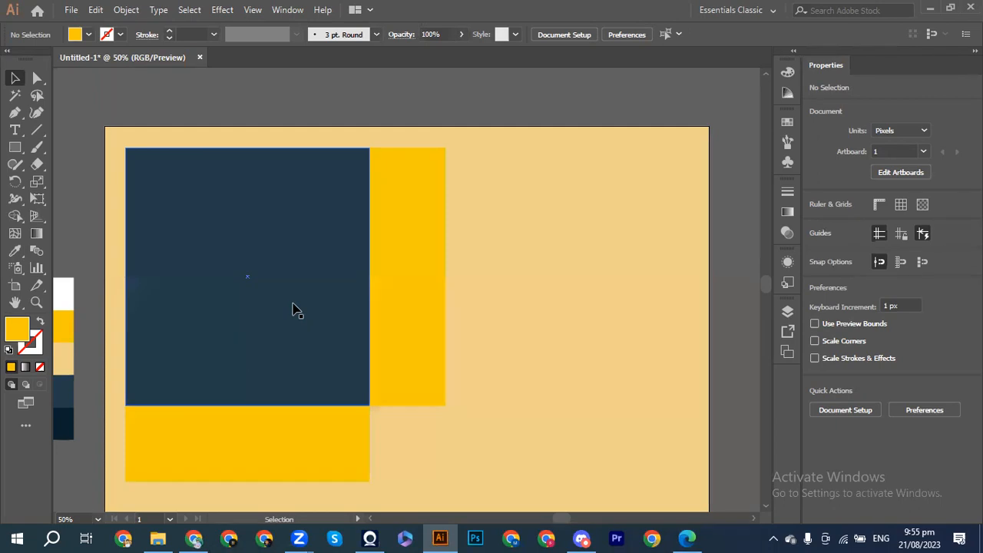
pyautogui.click(193, 214)
pyautogui.click(116, 135)
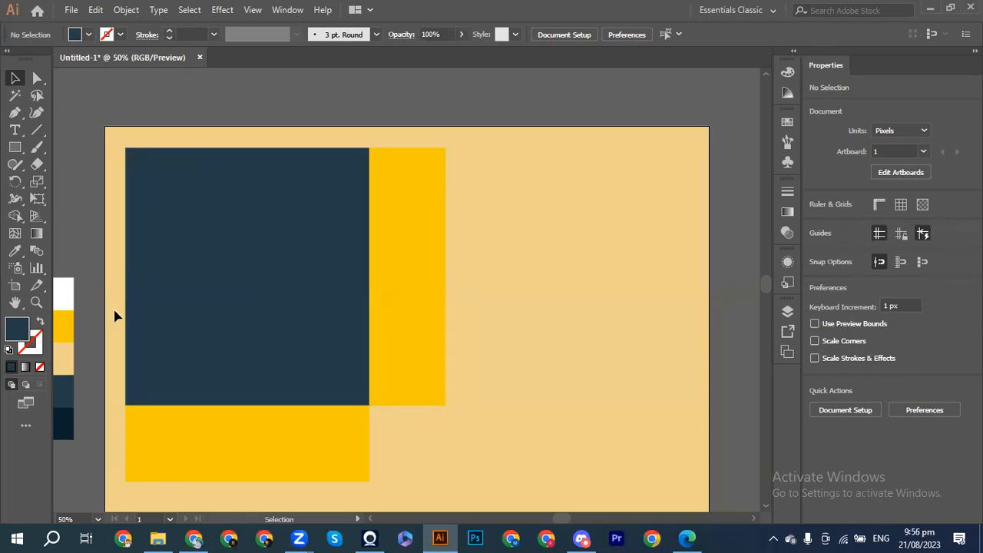
# Step: Nudge the upright yellow bar right twice with Shift+Right, leaving a gap beside the navy panel
pyautogui.moveTo(131, 321); pyautogui.dragTo(448, 343)
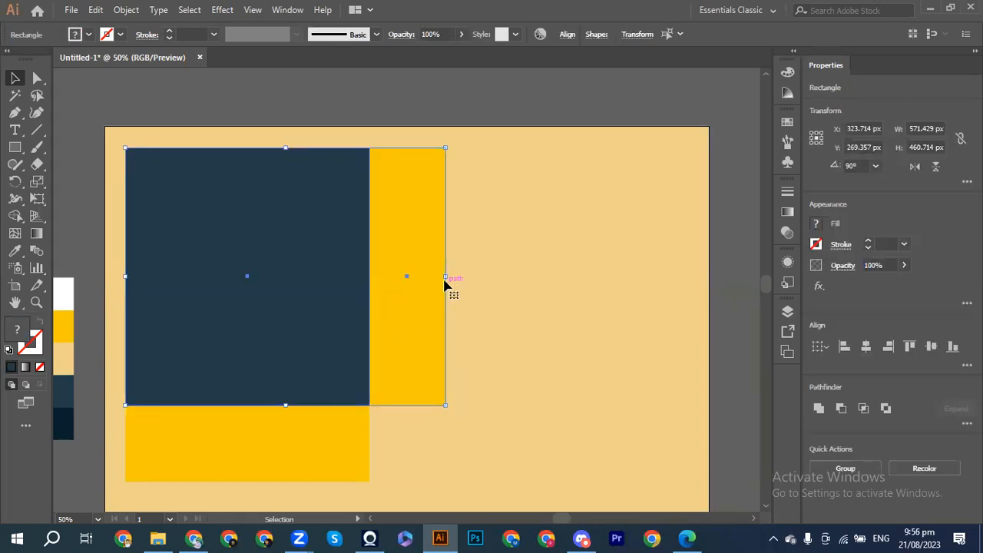
pyautogui.moveTo(445, 277); pyautogui.dragTo(556, 259)
pyautogui.hotkey('ctrl', 'z')
pyautogui.click(495, 295)
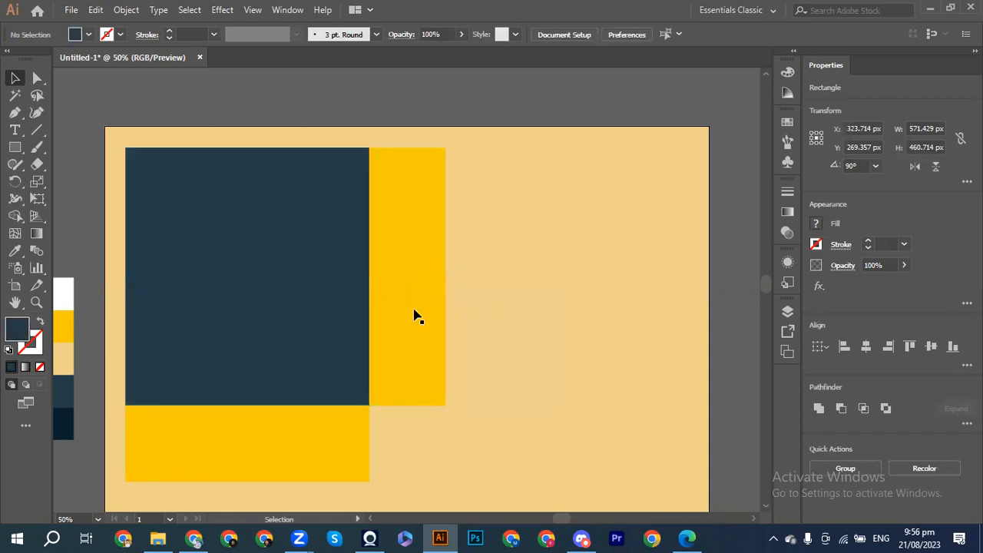
pyautogui.click(404, 323)
pyautogui.hotkey('shift', 'Right')
pyautogui.hotkey('shift', 'Right')
pyautogui.hotkey('shift', 'Right')
pyautogui.hotkey('shift', 'Right')
pyautogui.hotkey('shift', 'Right')
pyautogui.hotkey('shift', 'Right')
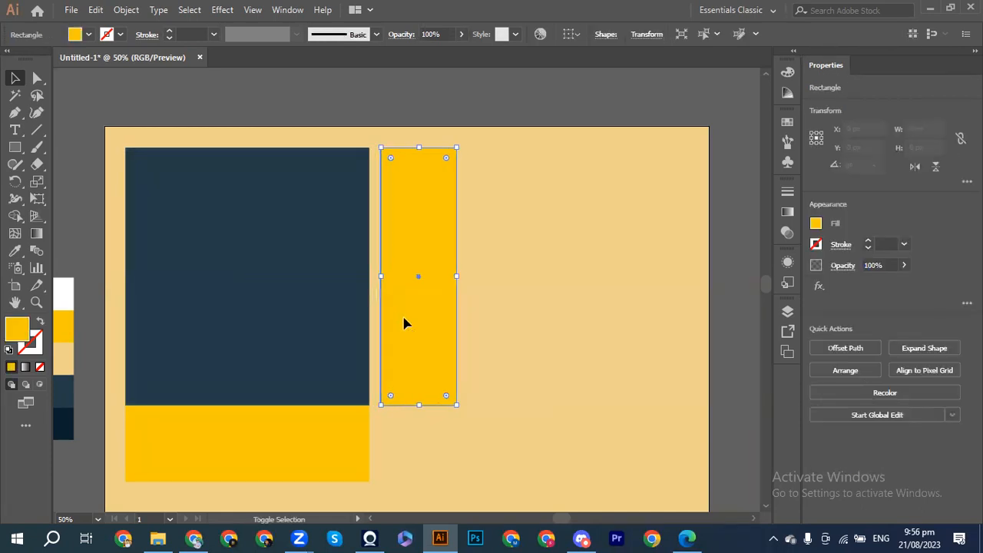
pyautogui.hotkey('shift', 'Right')
pyautogui.hotkey('shift', 'Right')
pyautogui.hotkey('shift', 'Right')
pyautogui.hotkey('shift', 'Right')
pyautogui.hotkey('shift', 'Right')
pyautogui.hotkey('shift', 'Right')
pyautogui.hotkey('shift', 'Right')
pyautogui.hotkey('shift', 'Right')
pyautogui.hotkey('shift', 'Right')
pyautogui.hotkey('shift', 'Right')
pyautogui.hotkey('shift', 'Right')
pyautogui.hotkey('shift', 'Right')
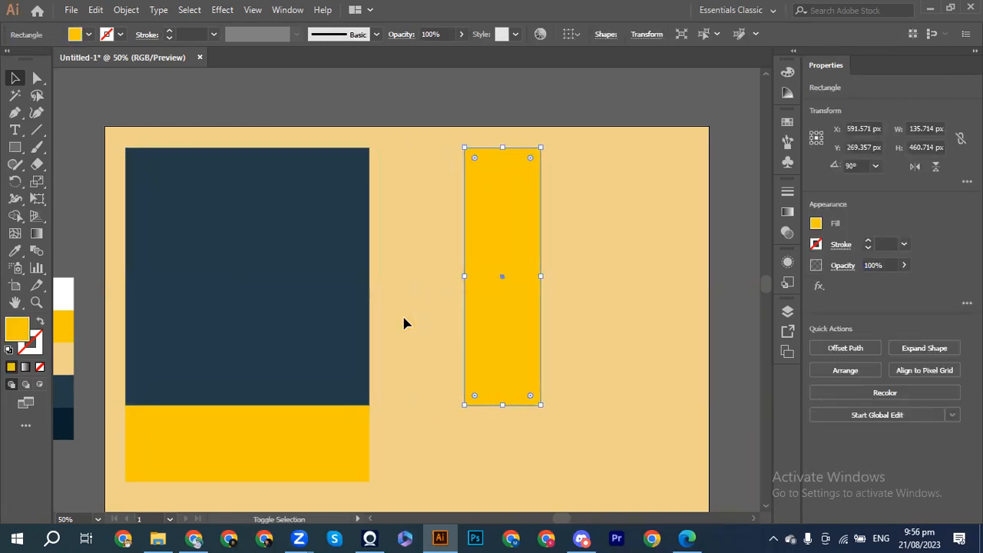
# Step: Widen the navy panel and the bottom yellow flap to reach the yellow bar's edge
pyautogui.click(342, 326)
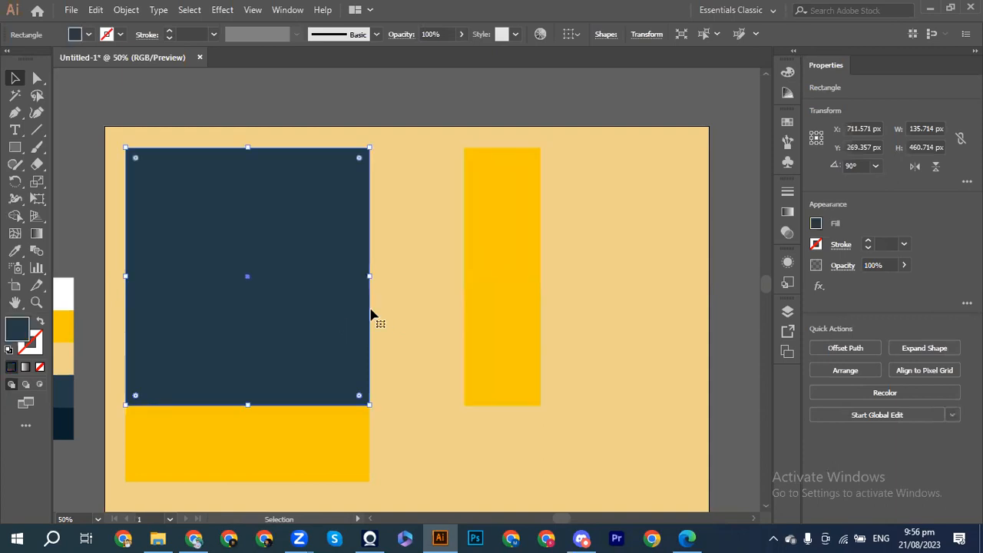
pyautogui.moveTo(370, 276); pyautogui.dragTo(465, 276)
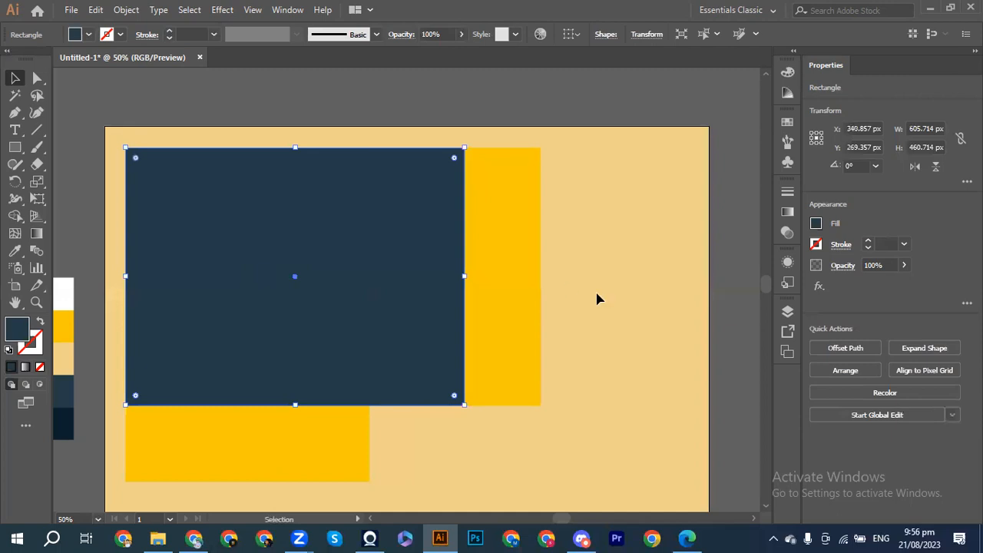
pyautogui.click(443, 440)
pyautogui.click(354, 463)
pyautogui.moveTo(372, 444); pyautogui.dragTo(466, 444)
pyautogui.click(646, 406)
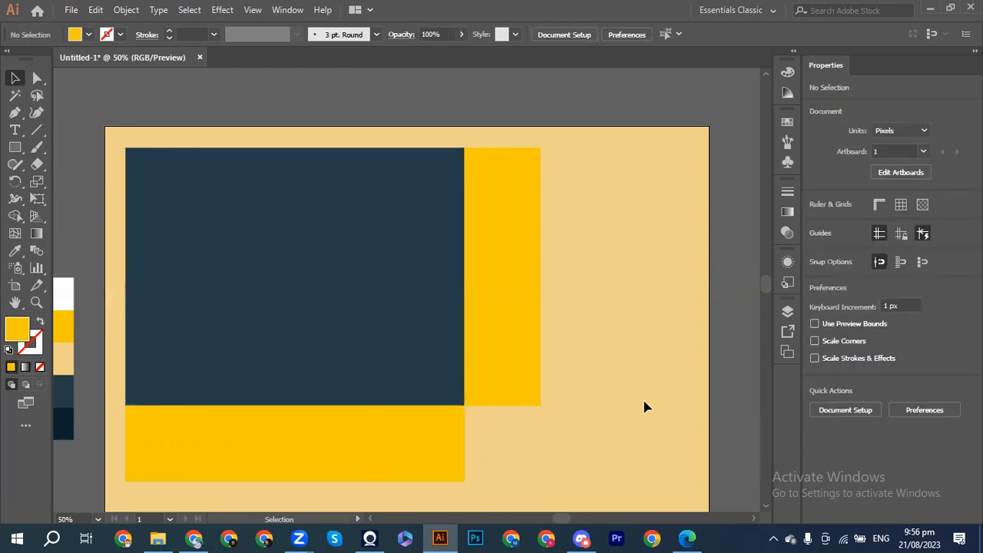
# Step: Fill the bottom flap with the dark navy swatch using the Eyedropper
pyautogui.click(361, 444)
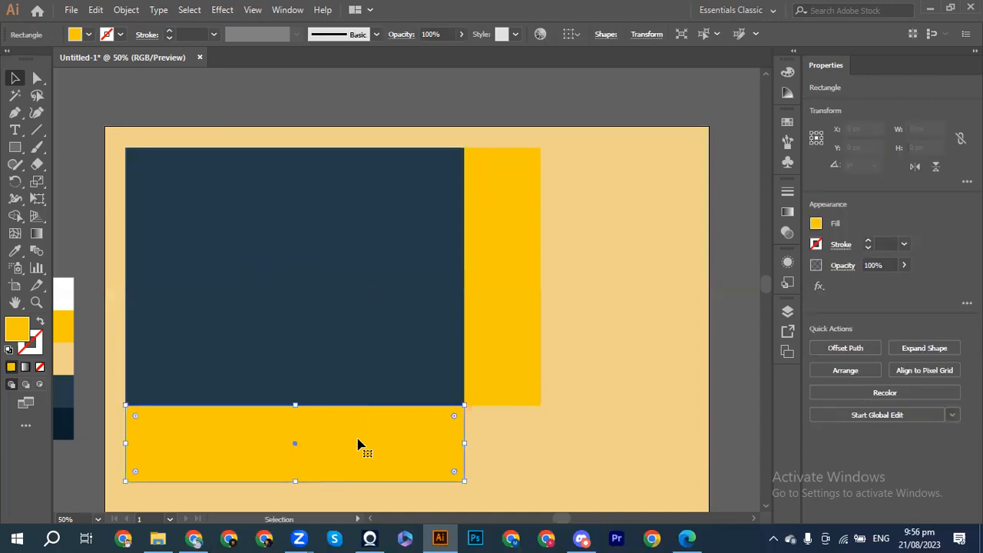
pyautogui.click(17, 254)
pyautogui.click(66, 414)
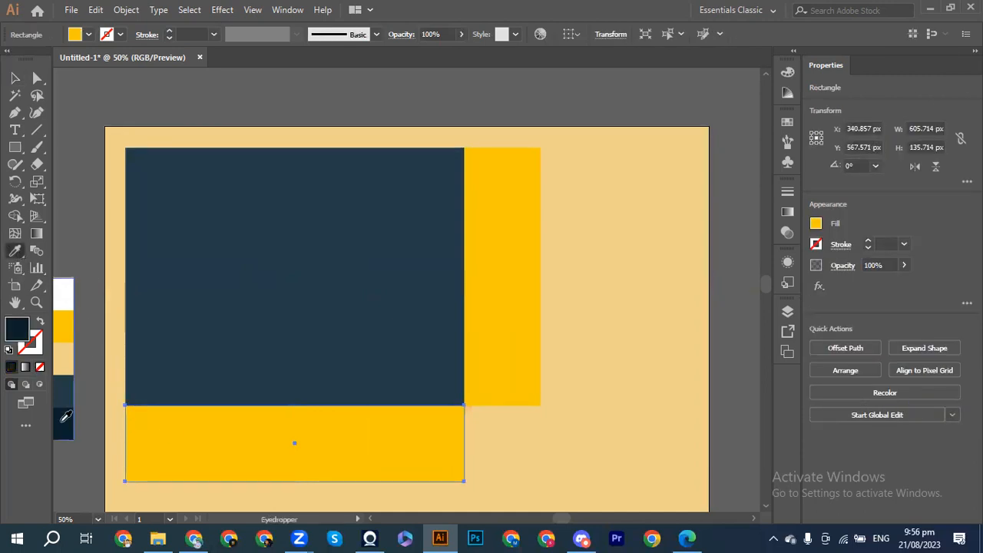
pyautogui.click(14, 79)
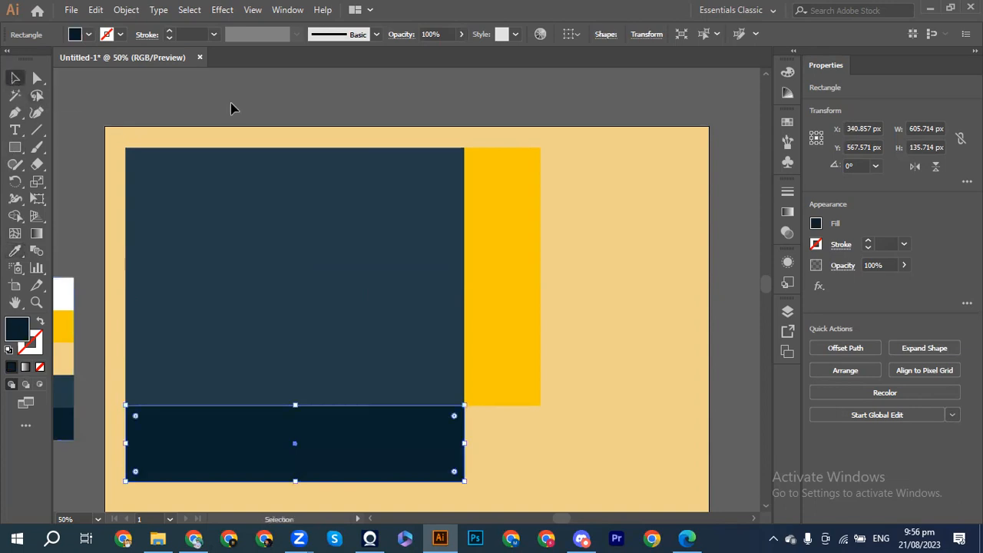
pyautogui.click(253, 114)
# Step: Give the upright right-hand flap the same dark navy swatch fill
pyautogui.click(500, 252)
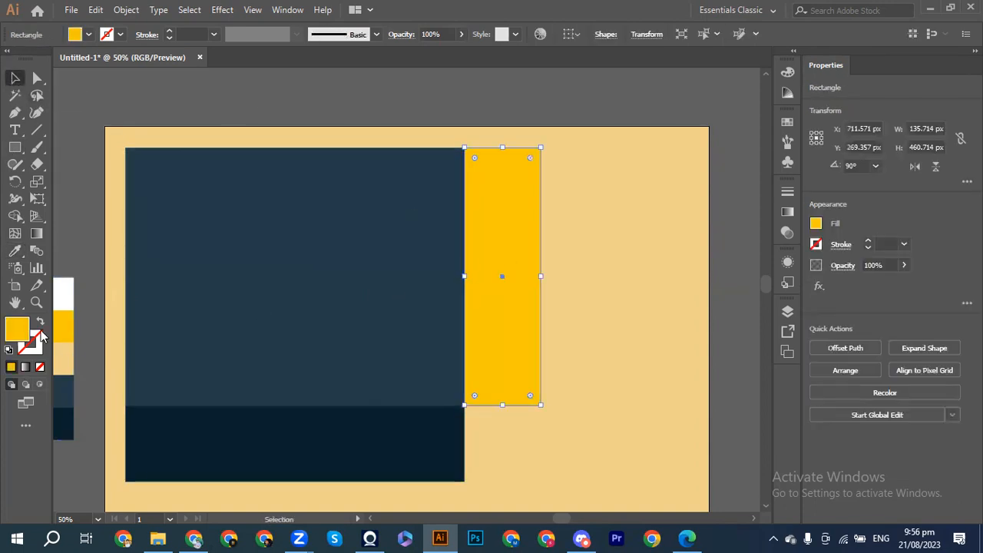
pyautogui.click(14, 252)
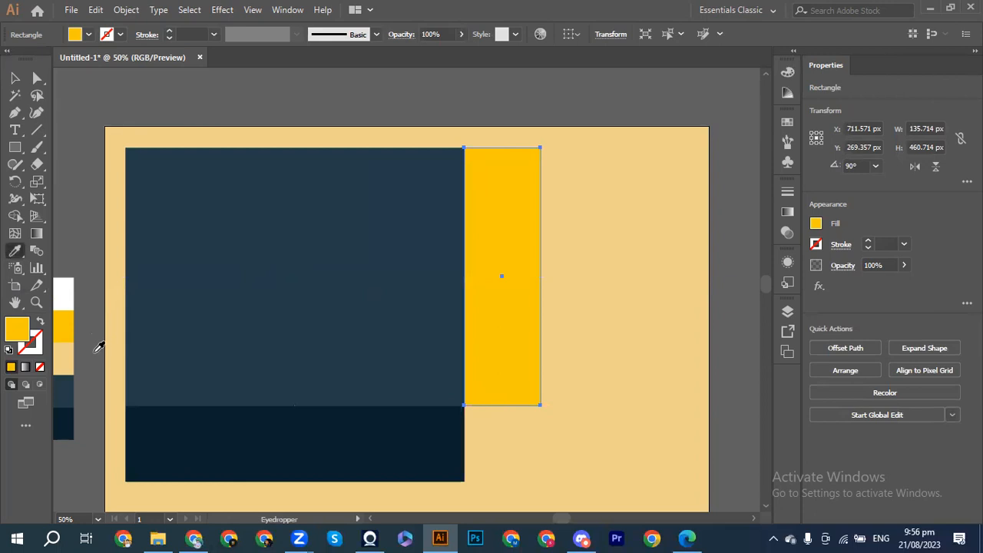
pyautogui.click(75, 420)
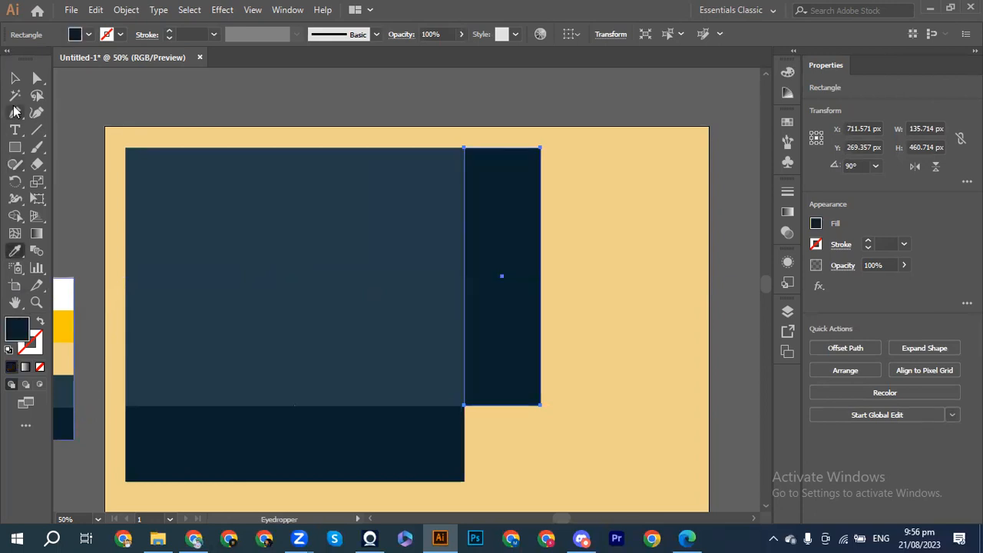
pyautogui.click(15, 78)
pyautogui.click(121, 96)
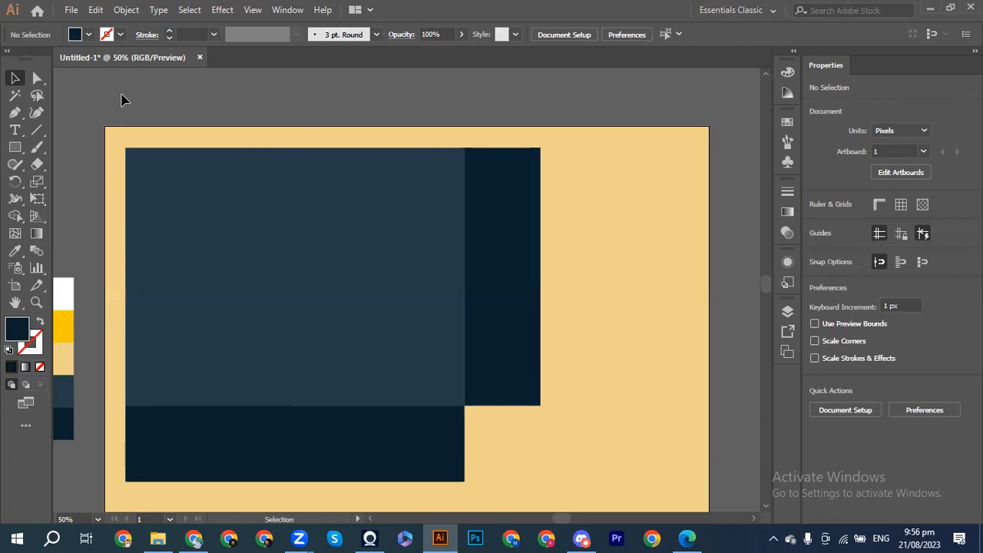
pyautogui.scroll(-3, 121, 99)
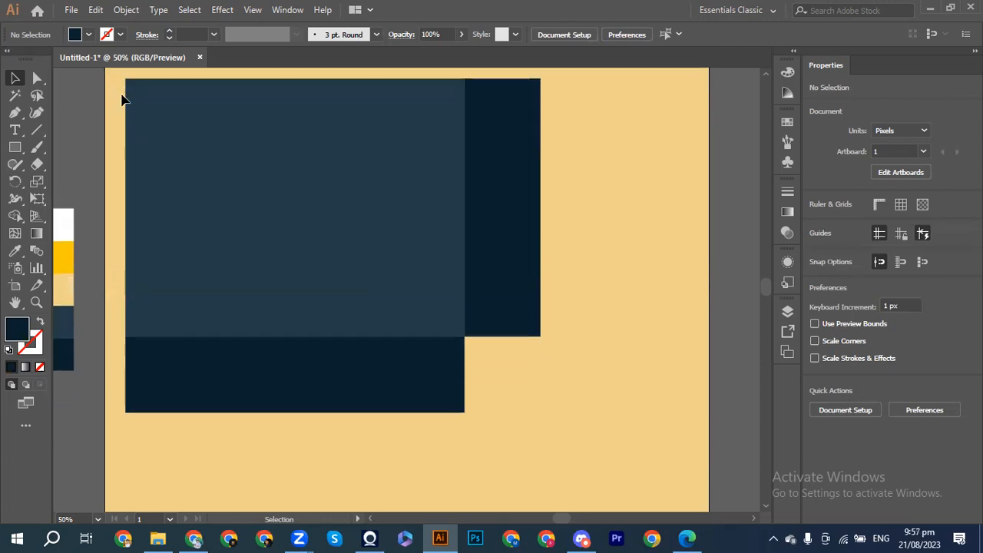
pyautogui.click(500, 158)
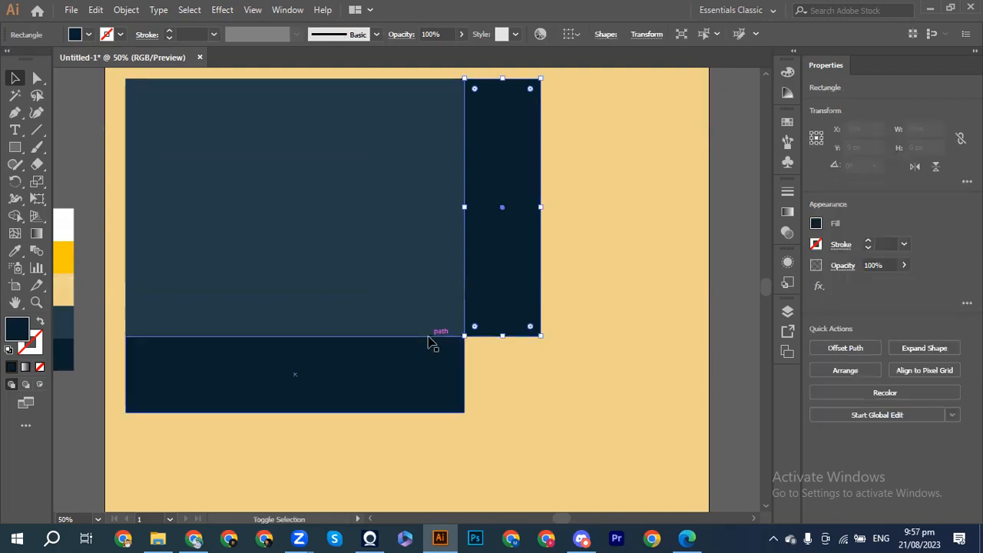
# Step: Set the right flap and bottom panel fill to RGB 32/58/68 (#203A44) in the Color Mixer
pyautogui.keyDown('shift'); pyautogui.click(394, 373); pyautogui.keyUp('shift')
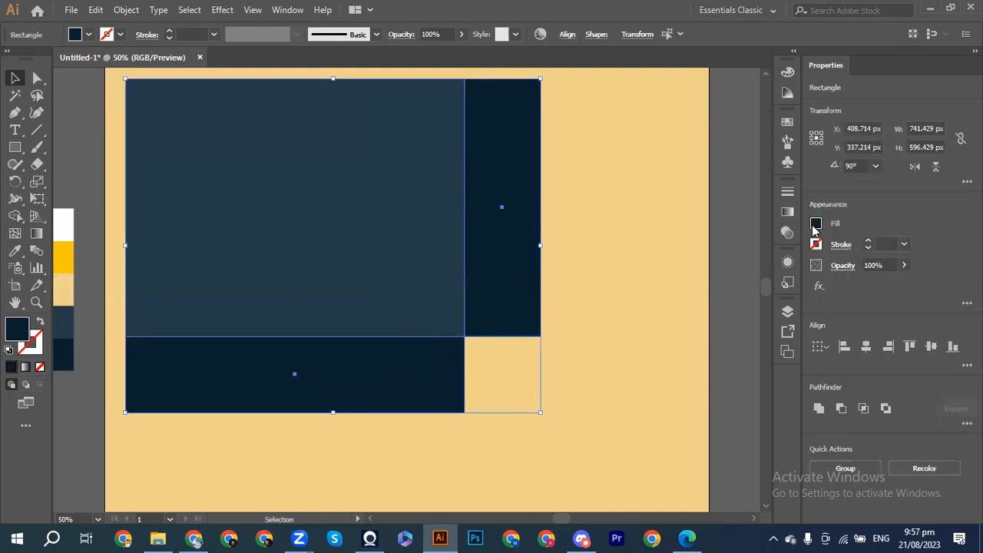
pyautogui.click(816, 225)
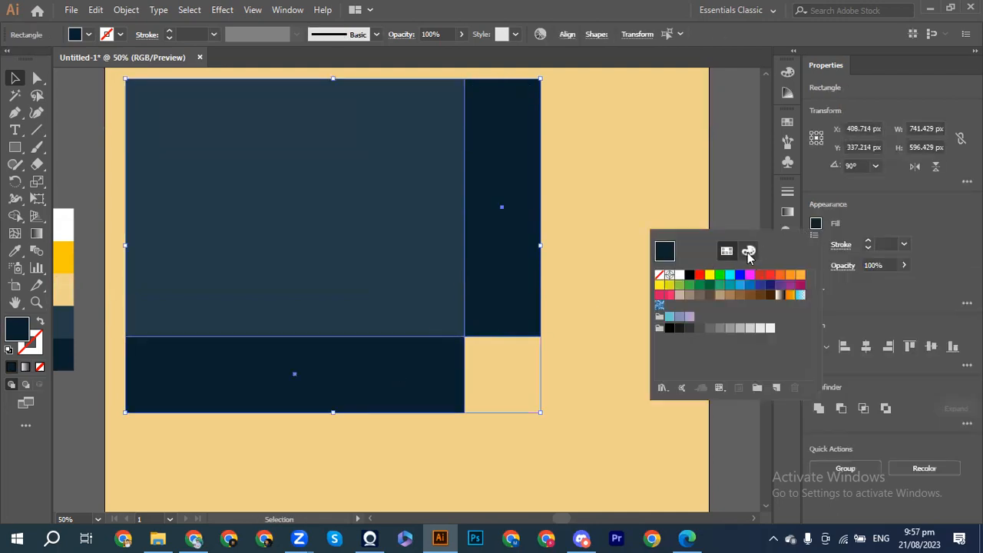
pyautogui.click(748, 251)
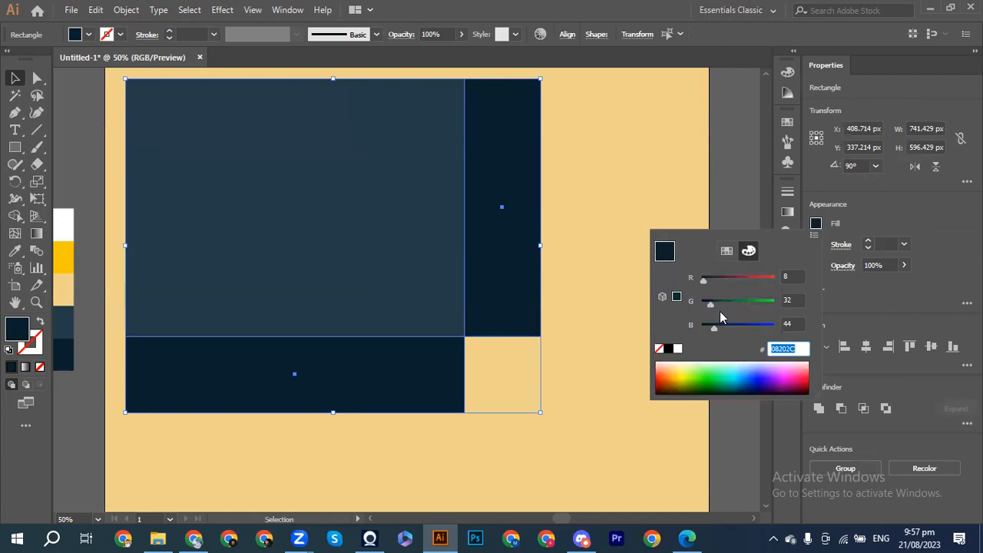
pyautogui.moveTo(711, 305); pyautogui.dragTo(708, 282)
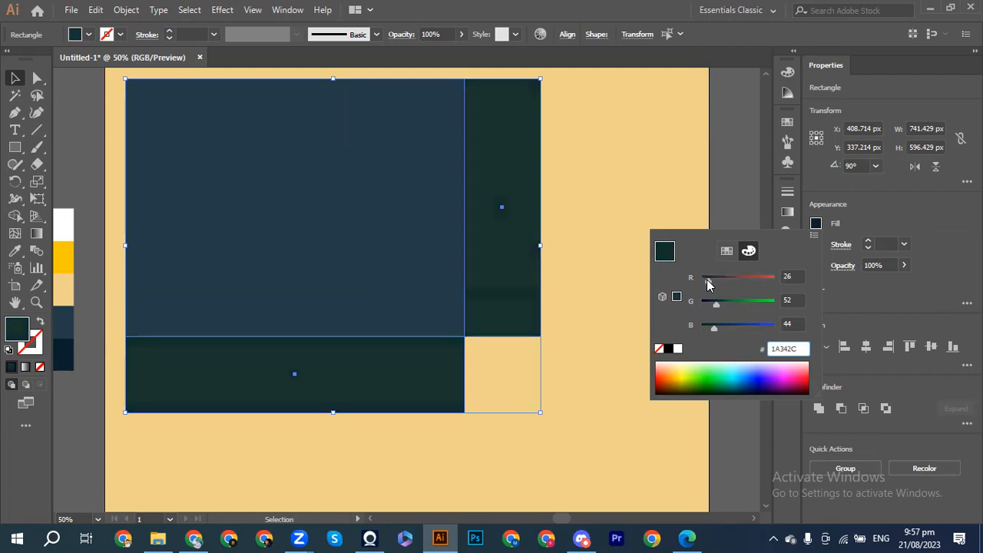
pyautogui.moveTo(715, 333); pyautogui.dragTo(719, 326)
pyautogui.moveTo(711, 285); pyautogui.dragTo(708, 281)
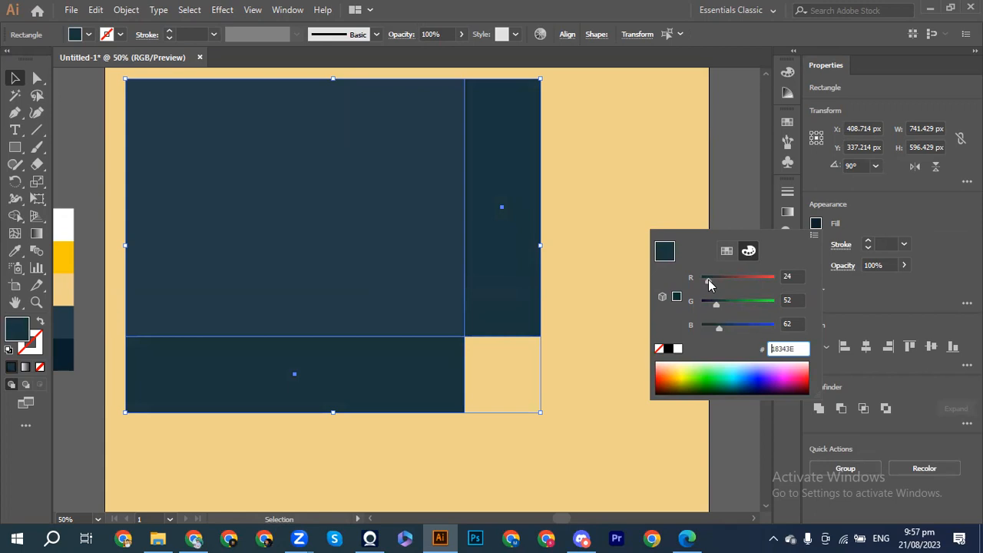
pyautogui.moveTo(719, 305); pyautogui.dragTo(723, 324)
pyautogui.moveTo(713, 280); pyautogui.dragTo(717, 301)
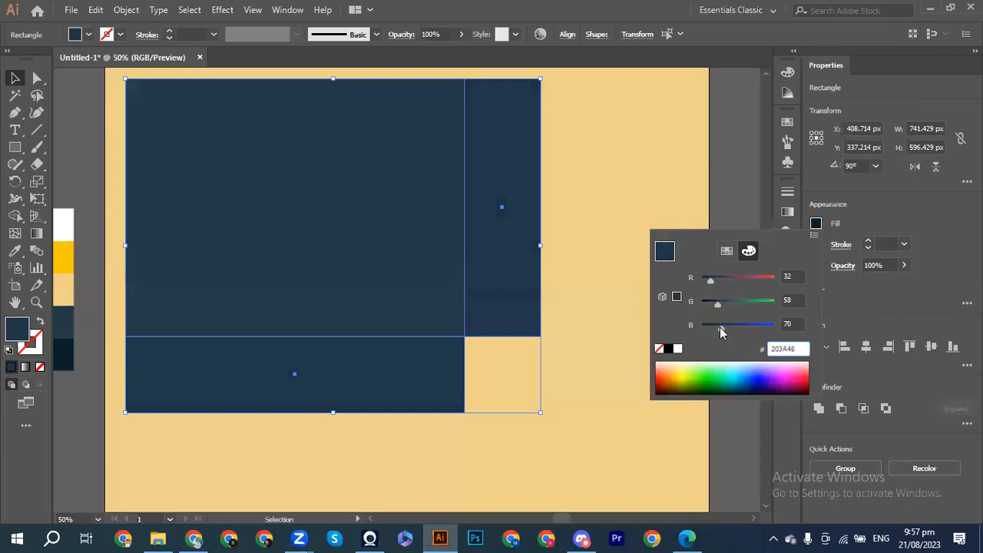
pyautogui.moveTo(720, 327); pyautogui.dragTo(720, 328)
pyautogui.click(730, 194)
# Step: Deselect the panels, inspect their edges at close zoom, and open File > Place with Shift+Ctrl+P
pyautogui.click(729, 196)
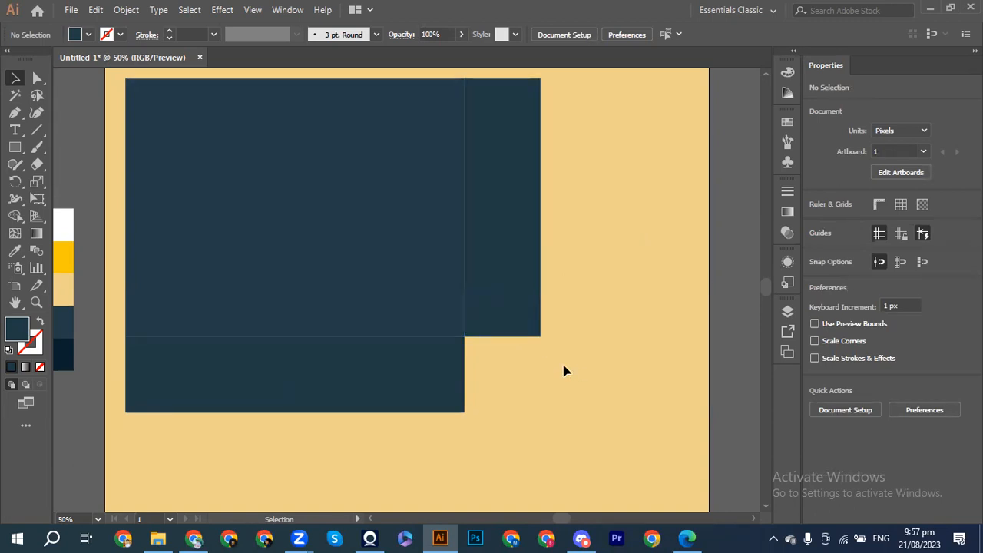
pyautogui.hotkey('ctrl', '=')
pyautogui.hotkey('ctrl', '=')
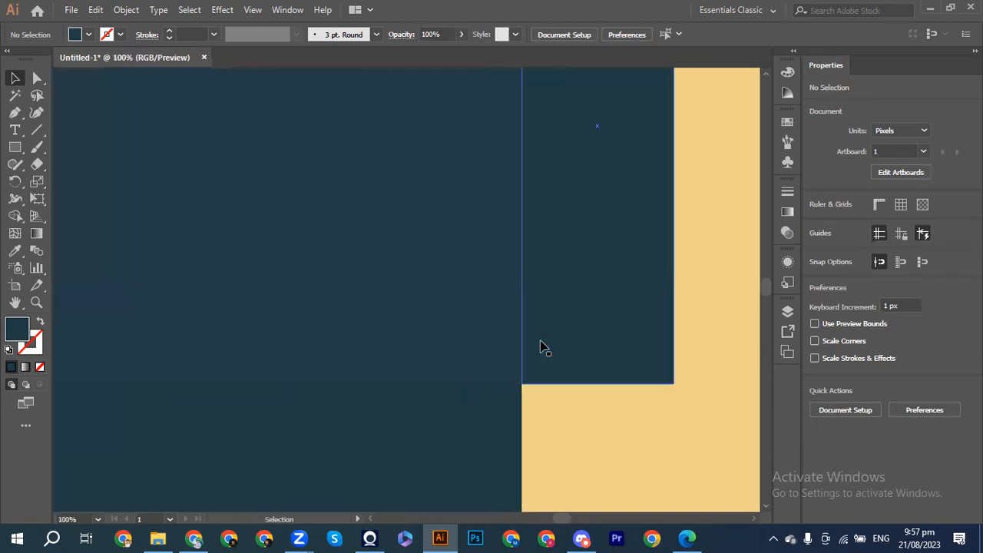
pyautogui.hotkey('ctrl', '-')
pyautogui.hotkey('ctrl', '-')
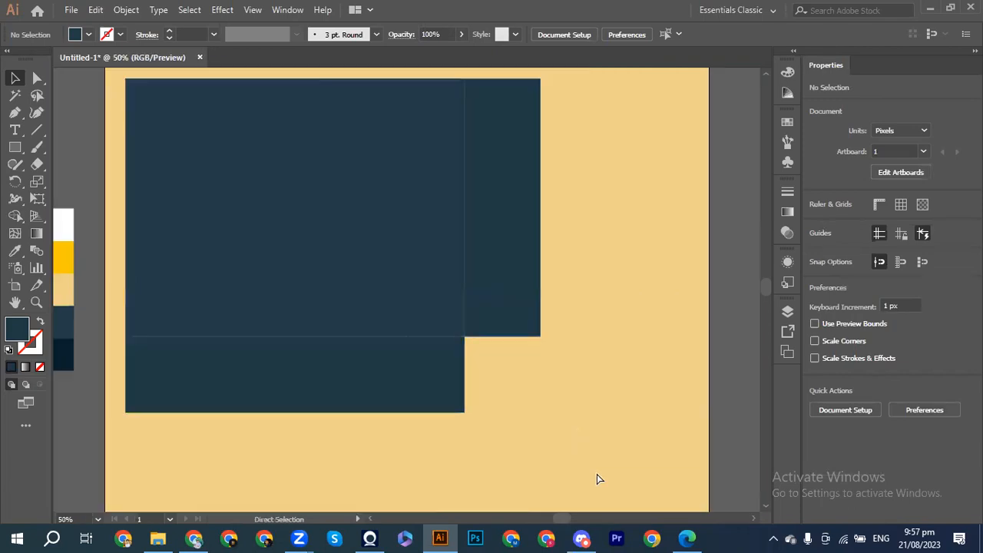
pyautogui.hotkey('ctrl', '=')
pyautogui.hotkey('ctrl', '=')
pyautogui.hotkey('ctrl', '=')
pyautogui.hotkey('ctrl', '=')
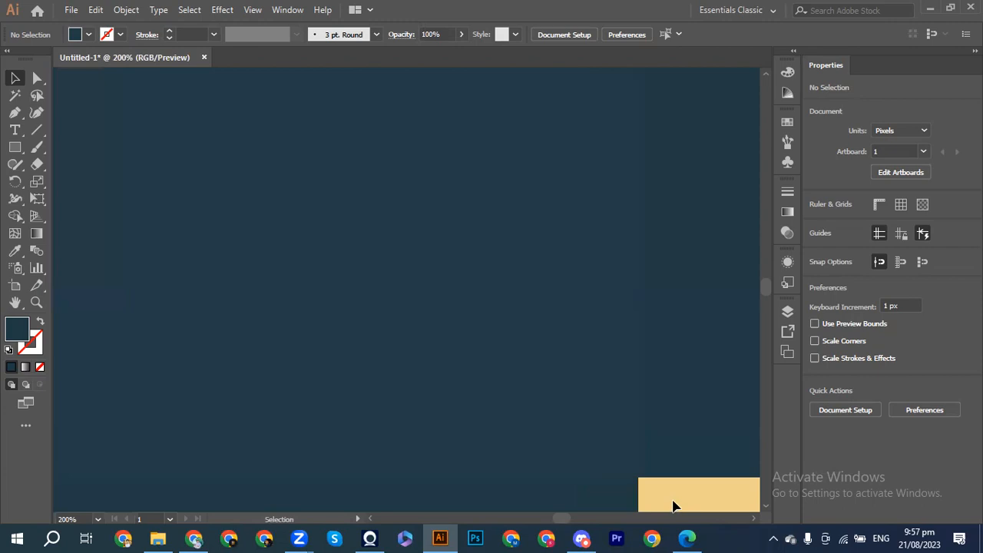
pyautogui.hotkey('ctrl', '-')
pyautogui.hotkey('ctrl', '-')
pyautogui.hotkey('ctrl', '-')
pyautogui.hotkey('ctrl', '-')
pyautogui.hotkey('ctrl', '-')
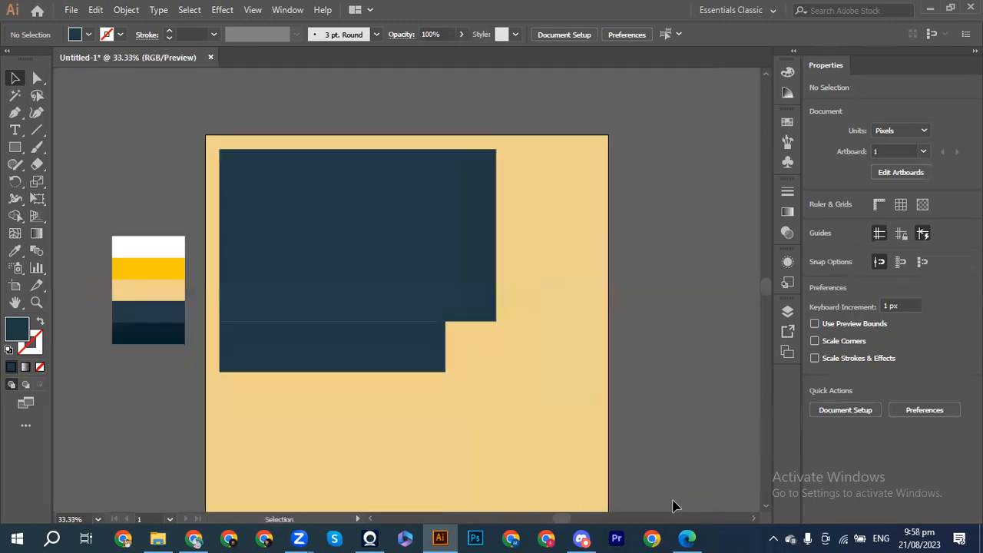
pyautogui.scroll(-3, 475, 381)
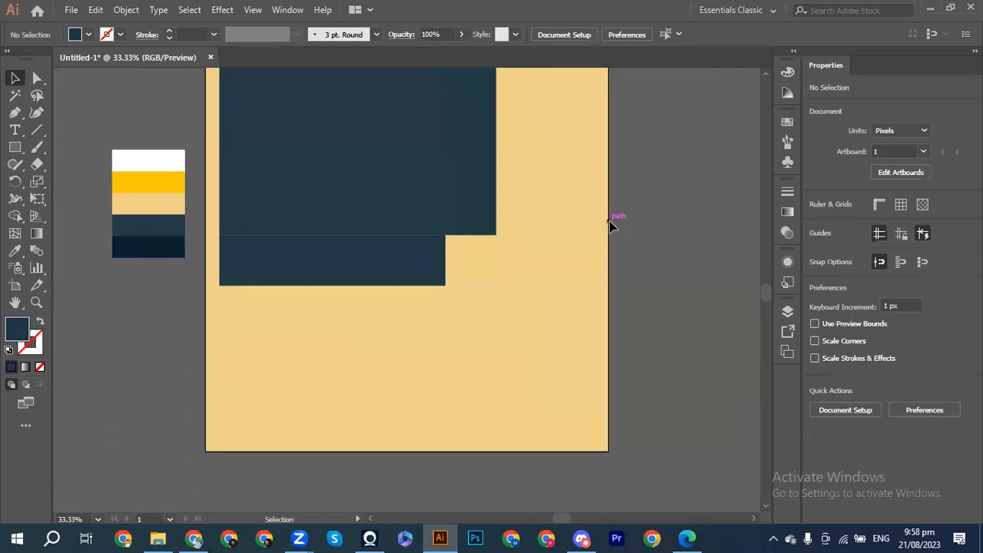
pyautogui.scroll(2, 613, 225)
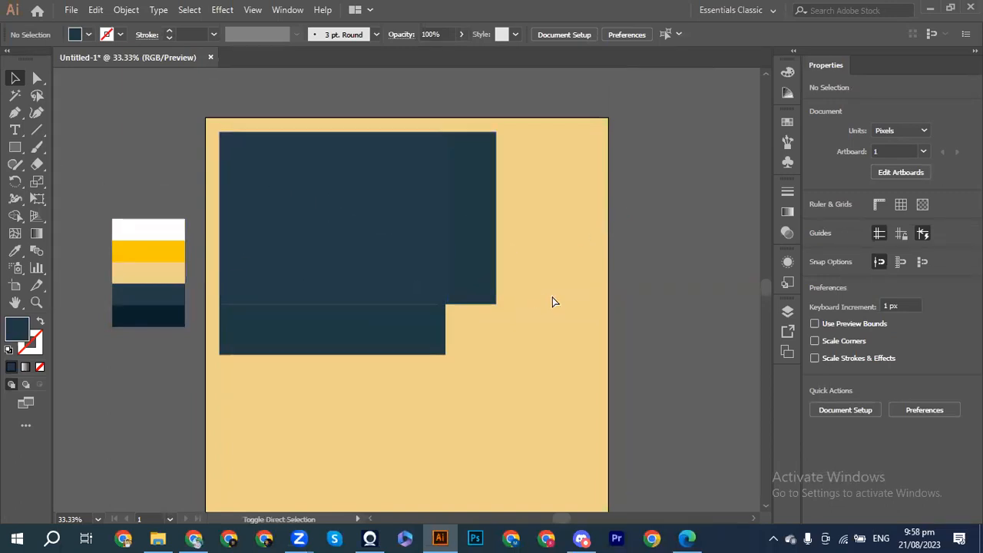
pyautogui.hotkey('ctrl', 'shift', 'p')
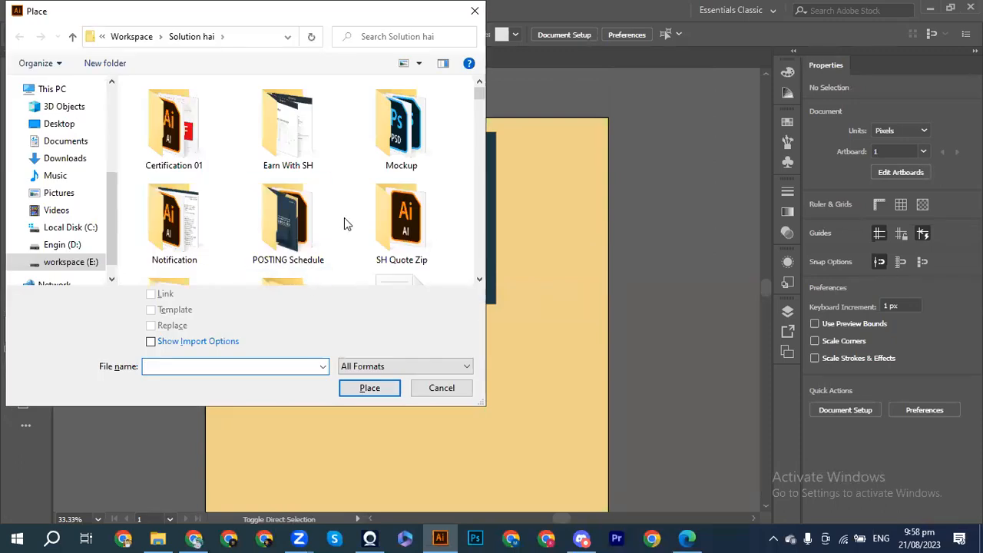
# Step: Place SH Logo D.png from the Solution hai folder onto the main navy panel
pyautogui.scroll(-5, 344, 218)
pyautogui.moveTo(480, 100); pyautogui.dragTo(486, 243)
pyautogui.click(174, 184)
pyautogui.click(369, 388)
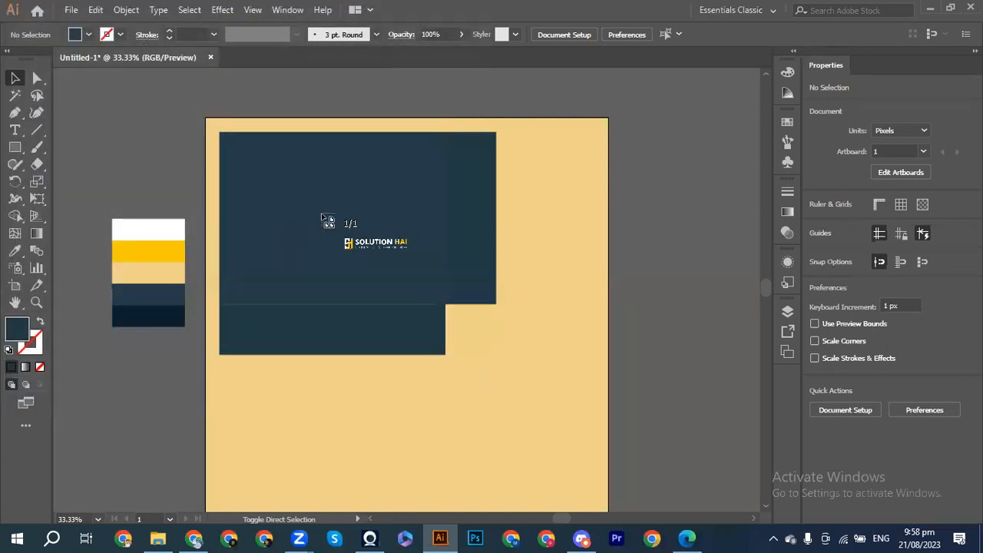
pyautogui.click(296, 197)
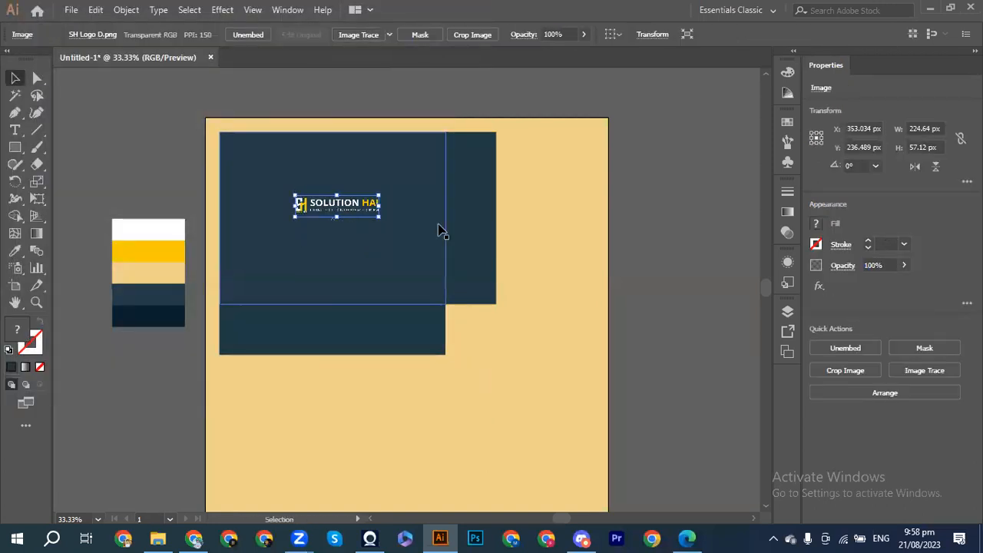
# Step: Scale the logo down to about 130.217 × 33.111 px
pyautogui.moveTo(379, 217); pyautogui.dragTo(366, 212)
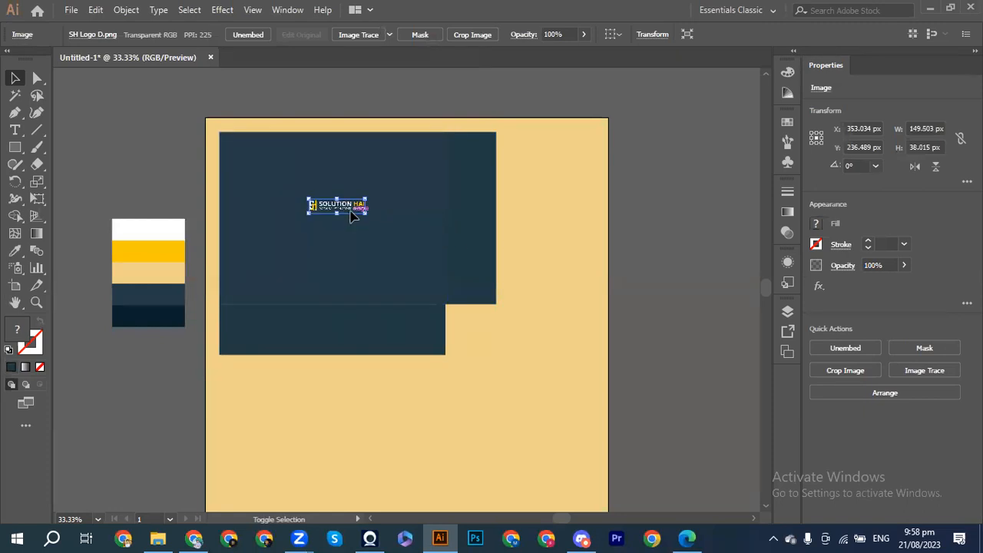
pyautogui.click(569, 217)
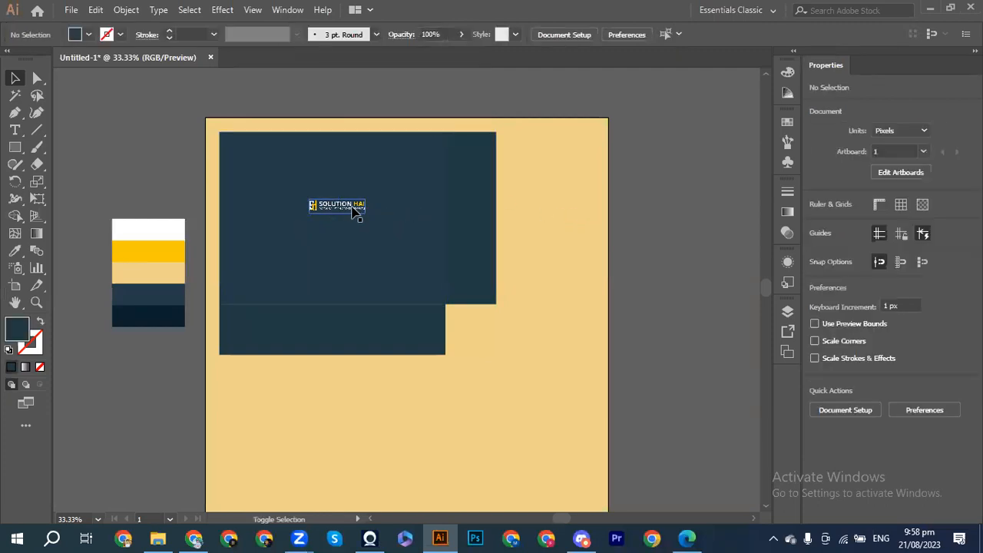
pyautogui.click(357, 213)
pyautogui.moveTo(366, 217); pyautogui.dragTo(362, 210)
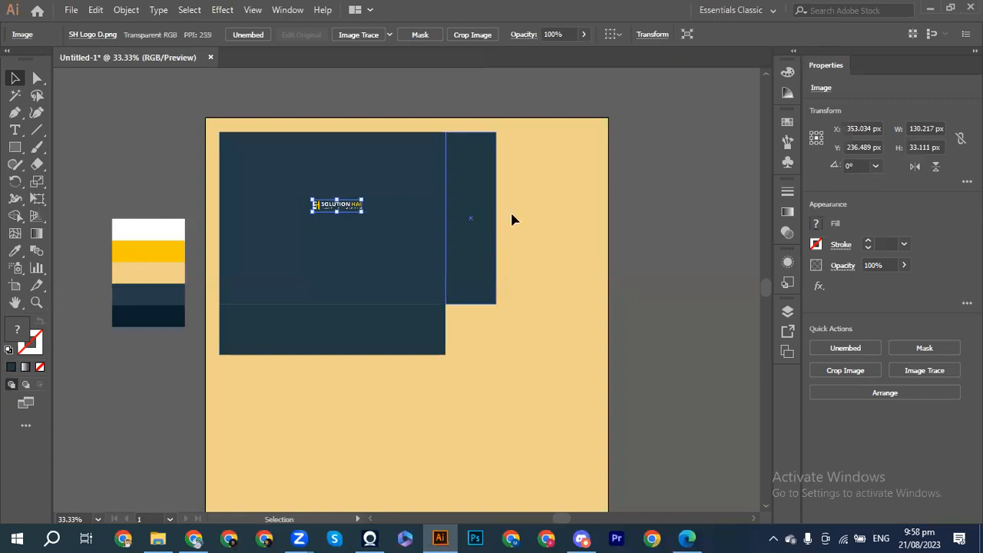
pyautogui.click(551, 219)
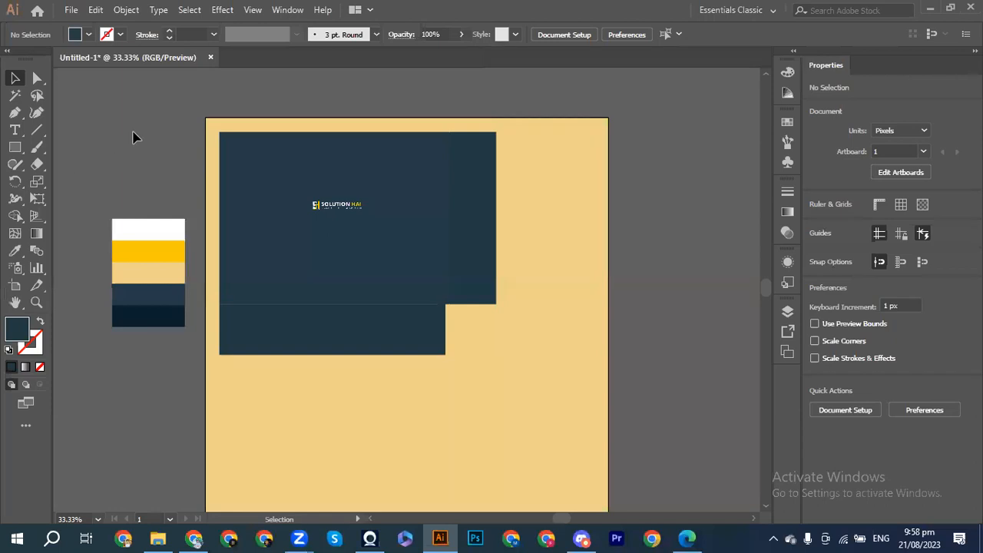
# Step: Start a text line below the logo and set its font to Poppins
pyautogui.click(15, 131)
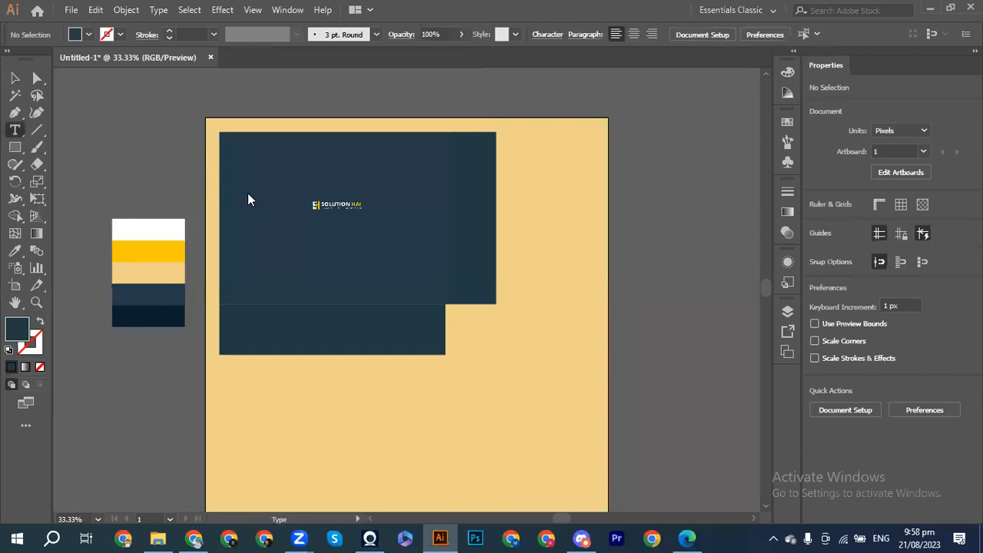
pyautogui.click(323, 234)
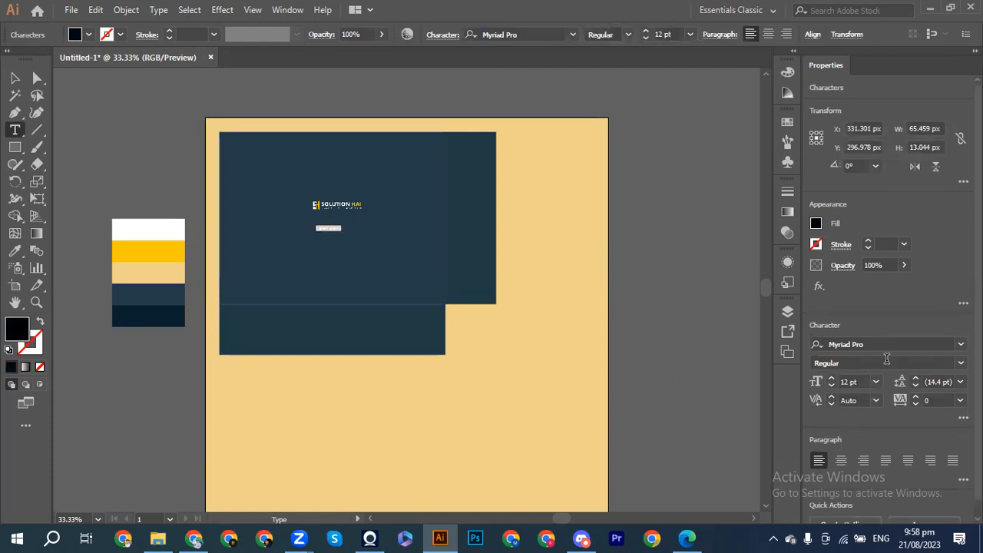
pyautogui.click(961, 344)
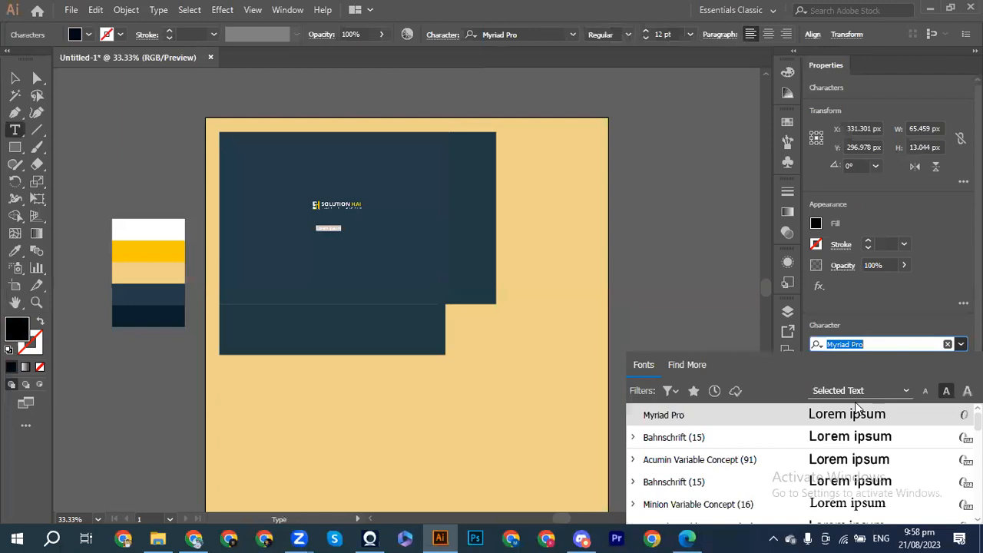
pyautogui.scroll(1, 814, 461)
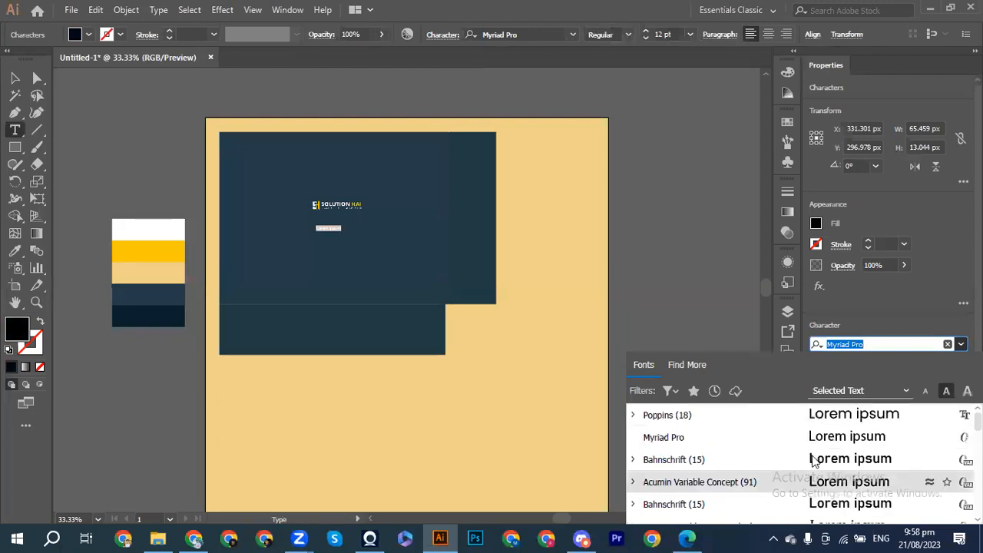
pyautogui.click(709, 413)
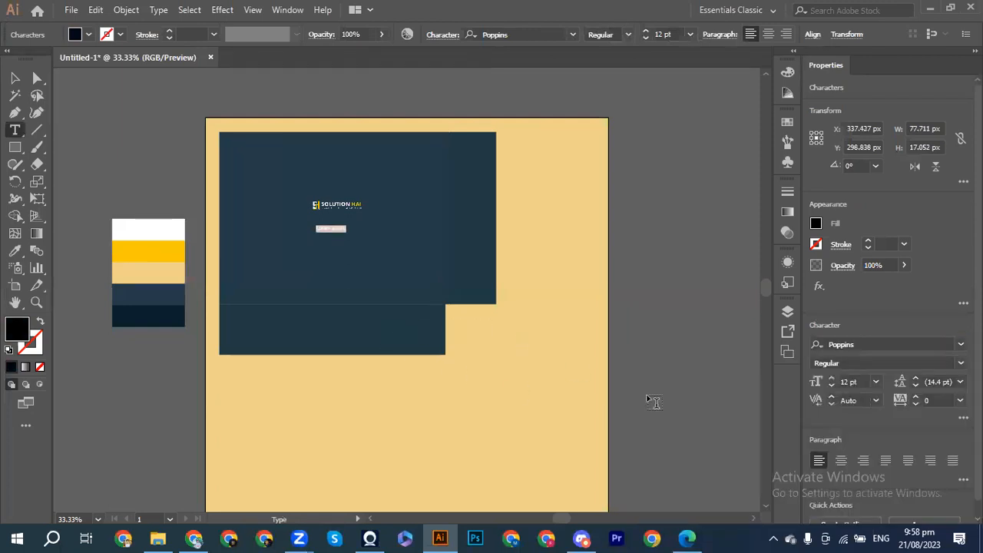
# Step: Raise the text size to 16 pt and delete the Lorem ipsum placeholder
pyautogui.click(832, 382)
pyautogui.click(832, 382)
pyautogui.click(832, 381)
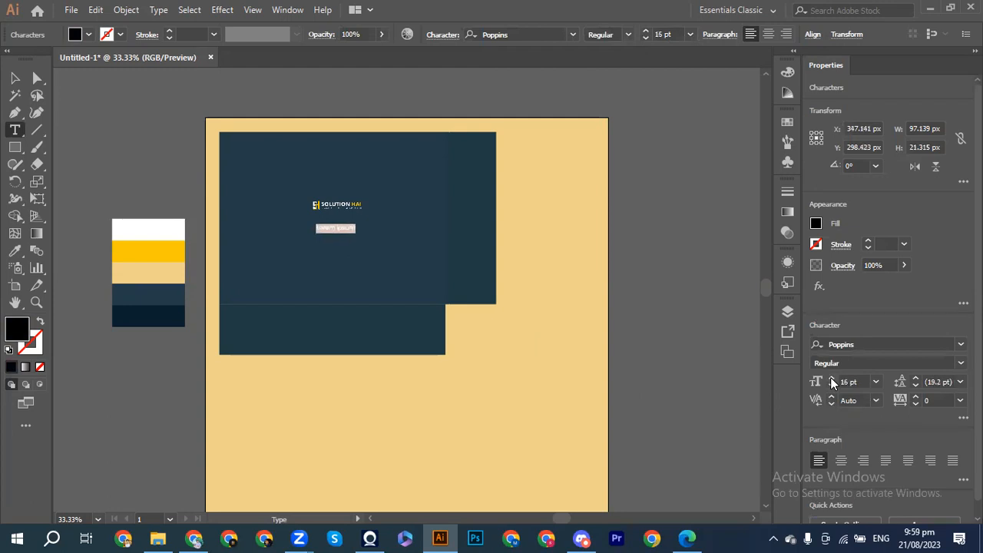
pyautogui.hotkey('ctrl', '1')
pyautogui.hotkey('ctrl', '+')
pyautogui.press('BackSpace')
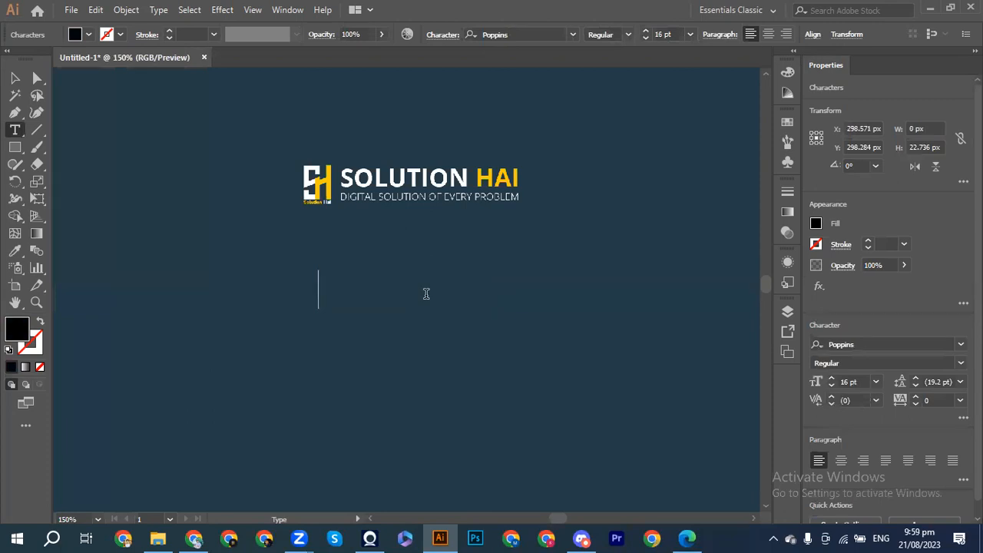
# Step: Type 'SOLUTION HAI (TRAININGS & DEVELOPMENTS)' below the logo, fixing typos, and exit text editing
pyautogui.write('SOLU')
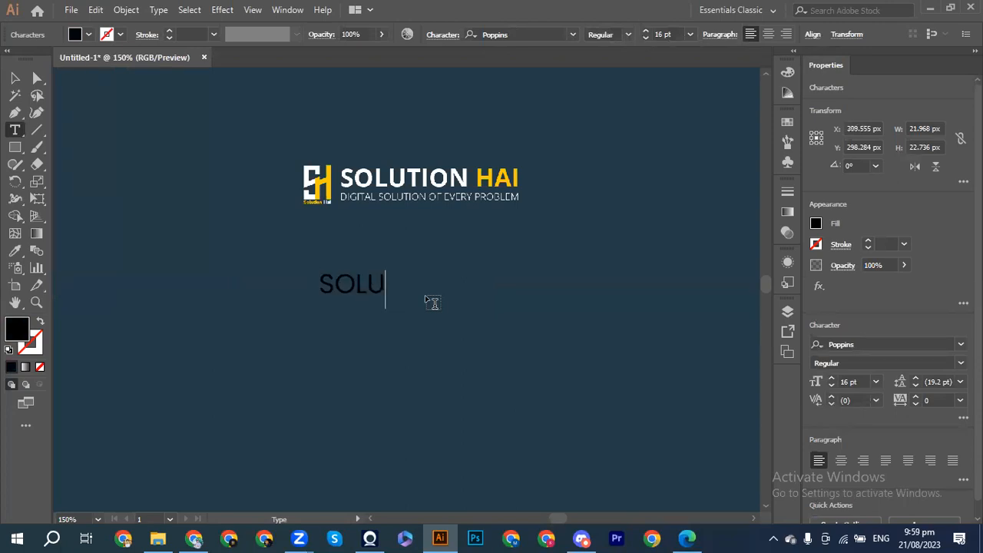
pyautogui.write('TION HAI')
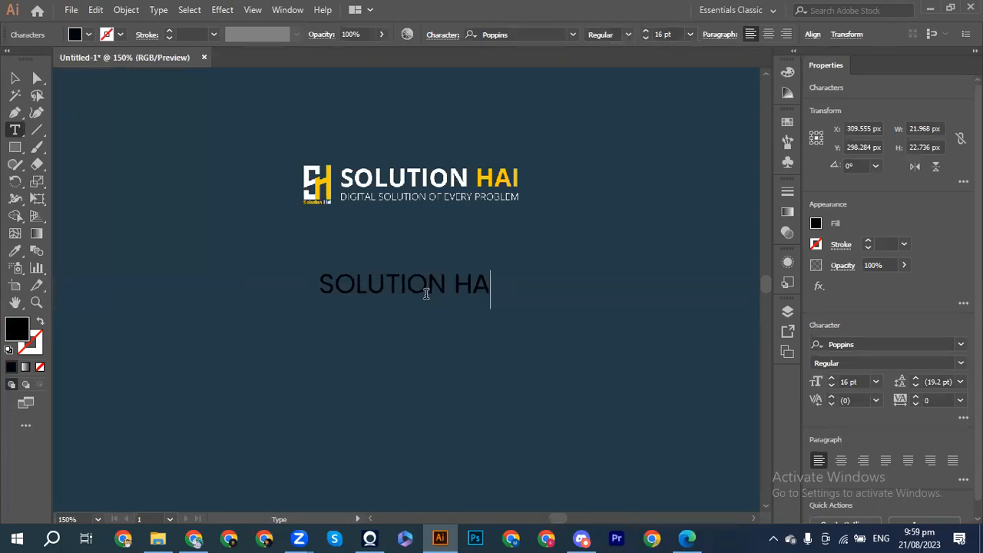
pyautogui.write(' (')
pyautogui.write('tR')
pyautogui.press('BackSpace')
pyautogui.press('BackSpace')
pyautogui.write('tRAO')
pyautogui.press('BackSpace')
pyautogui.press('BackSpace')
pyautogui.press('BackSpace')
pyautogui.press('BackSpace')
pyautogui.write('TA')
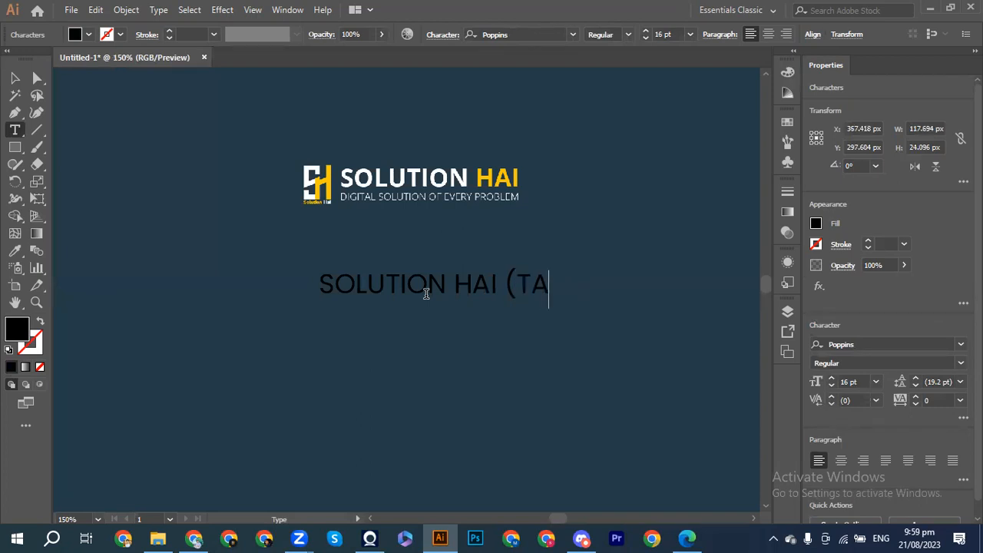
pyautogui.press('BackSpace')
pyautogui.write('RAI')
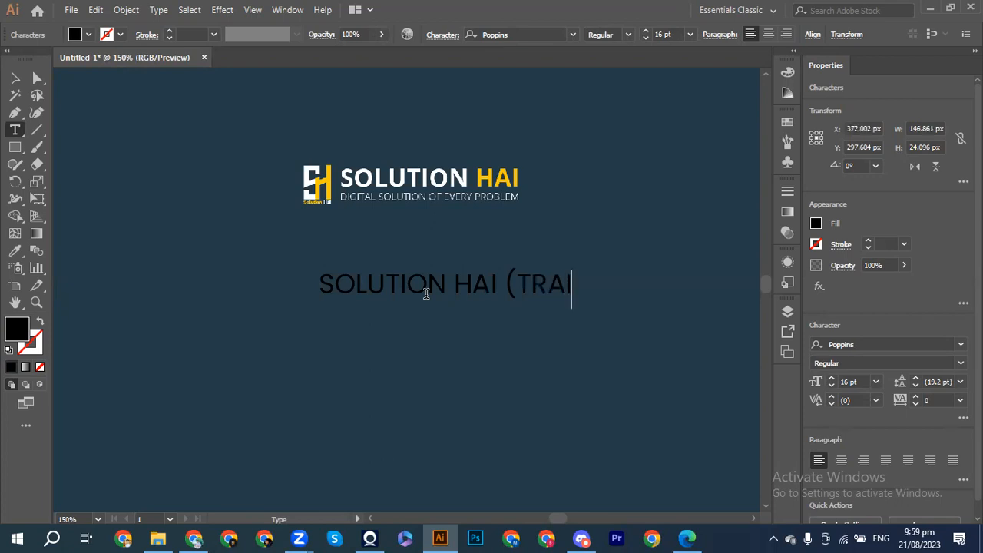
pyautogui.write('NING')
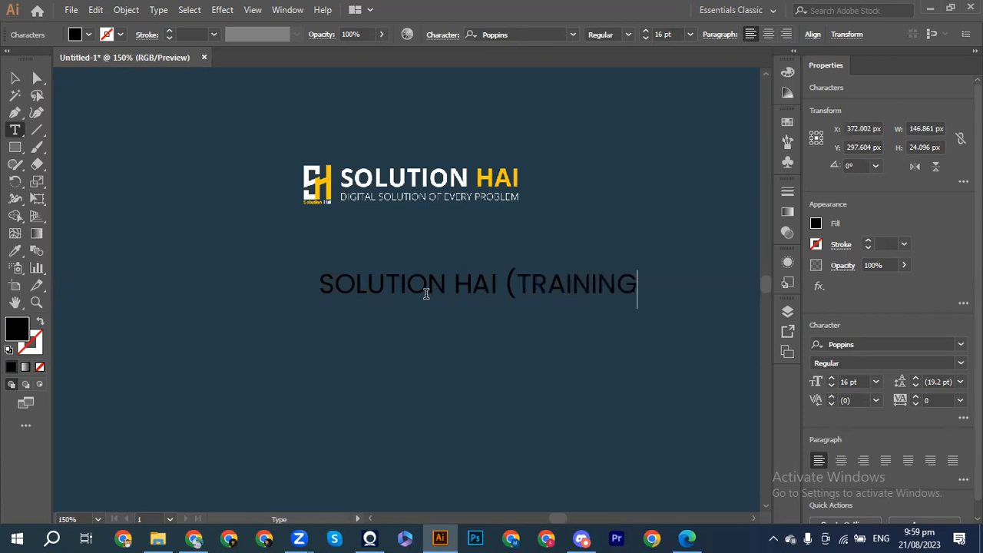
pyautogui.write('S & dEVE')
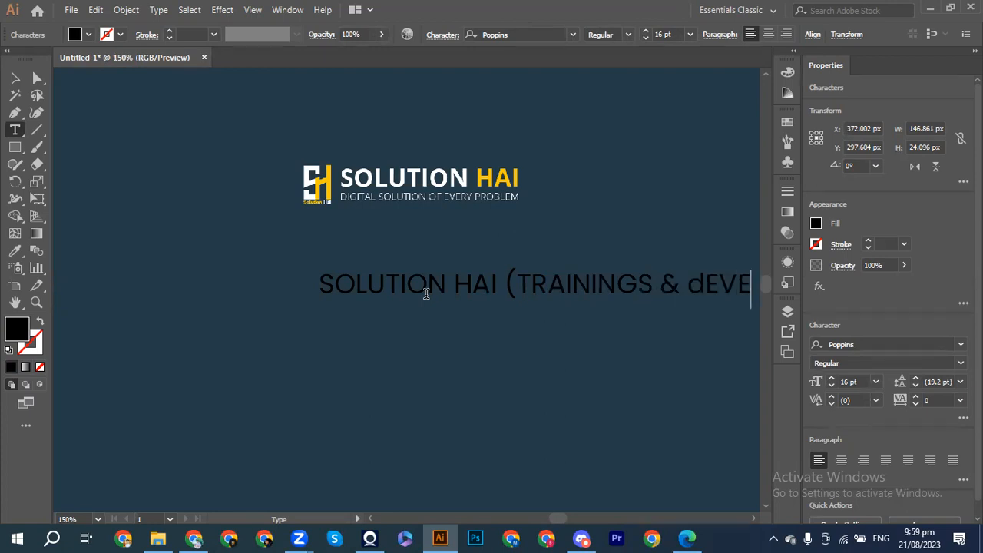
pyautogui.press('Home')
pyautogui.press('End')
pyautogui.press('BackSpace')
pyautogui.press('BackSpace')
pyautogui.press('BackSpace')
pyautogui.press('BackSpace')
pyautogui.press('BackSpace')
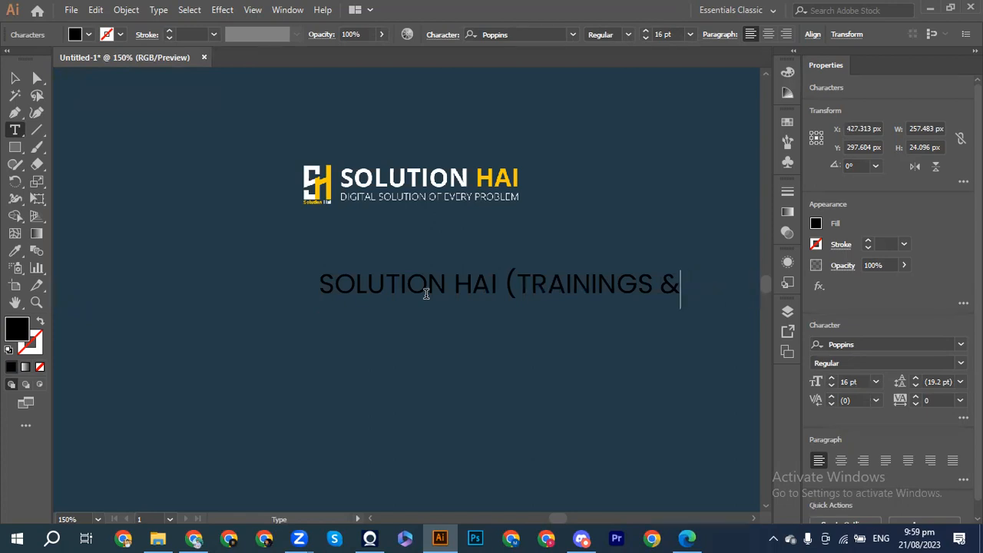
pyautogui.write('DEVE')
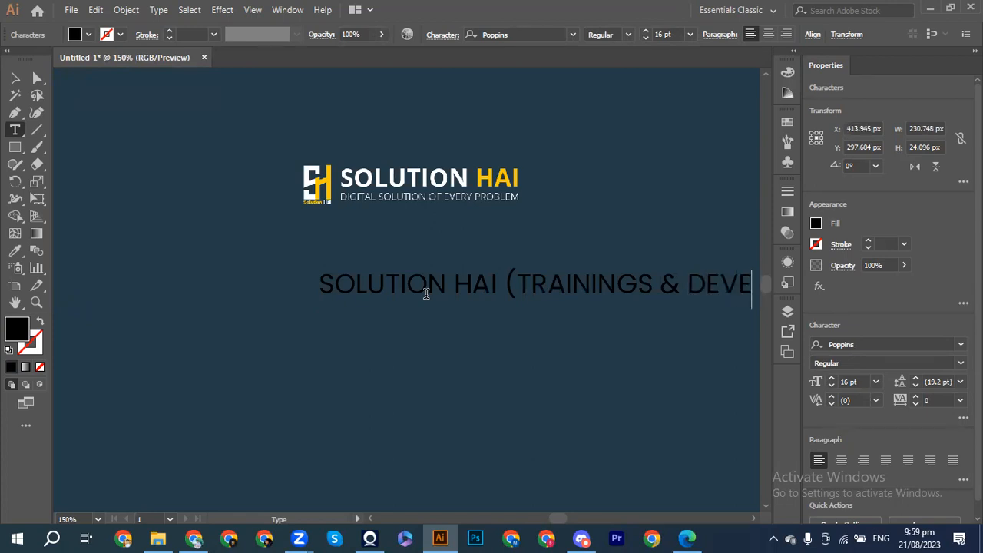
pyautogui.write('LOPME')
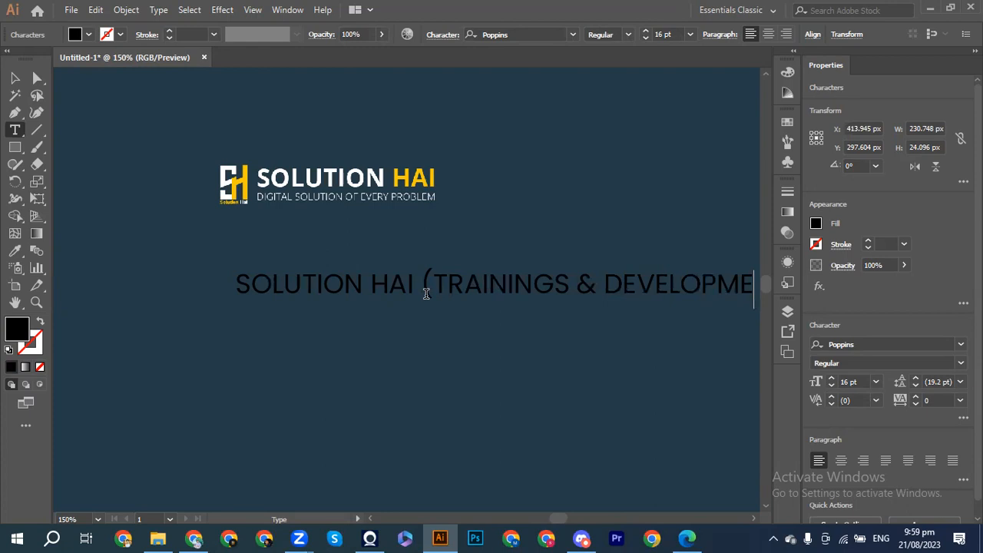
pyautogui.write('NTS')
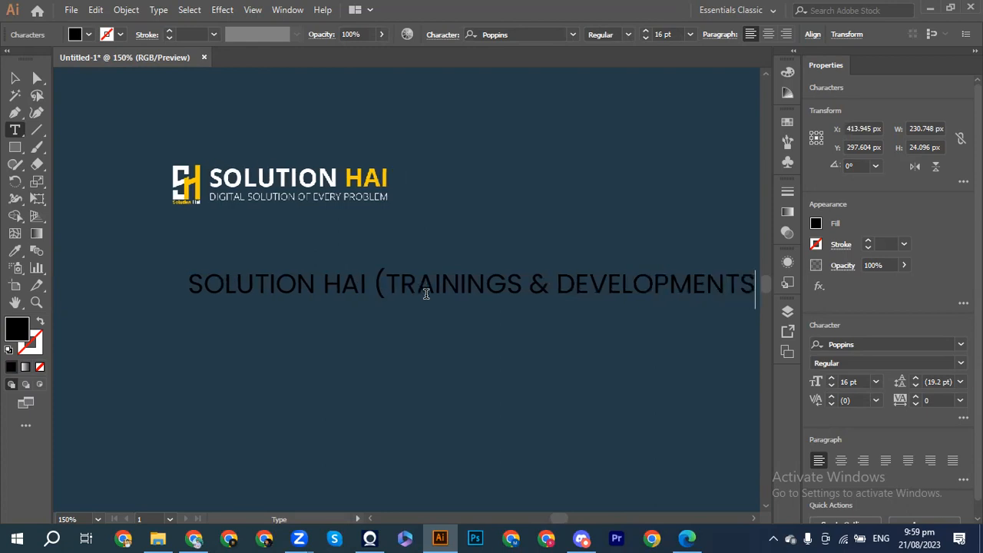
pyautogui.write(')')
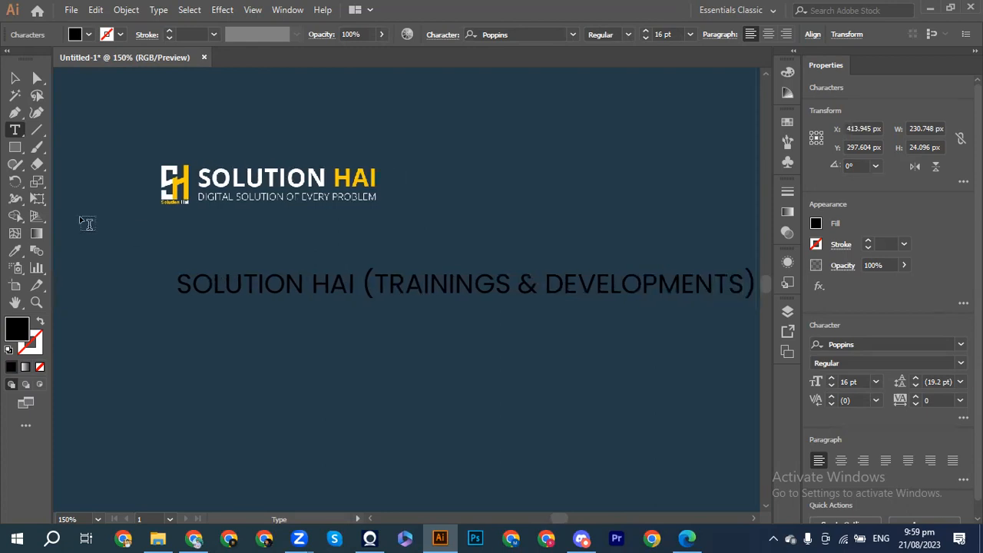
pyautogui.click(15, 78)
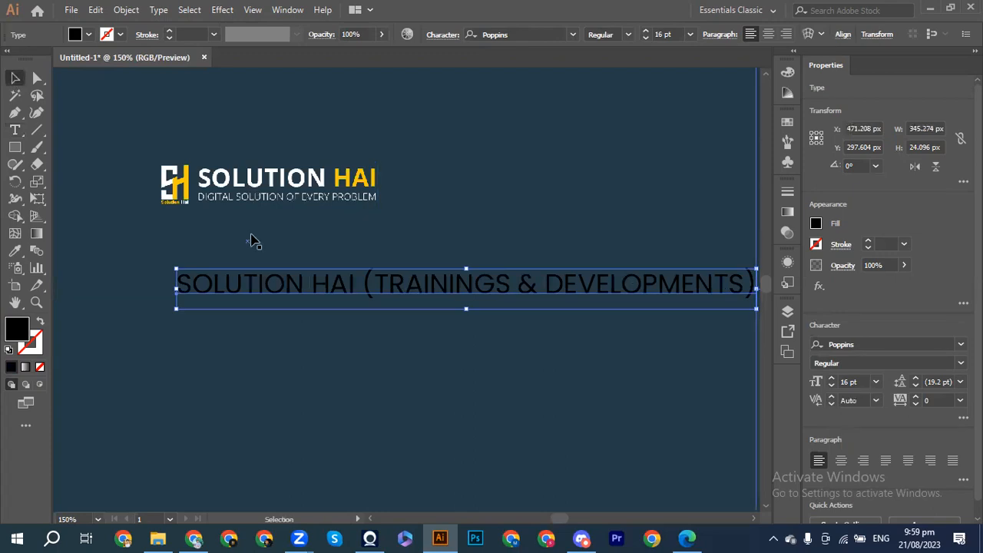
pyautogui.moveTo(259, 285); pyautogui.dragTo(134, 287)
pyautogui.moveTo(610, 313); pyautogui.dragTo(545, 306)
pyautogui.scroll(-1, 545, 307)
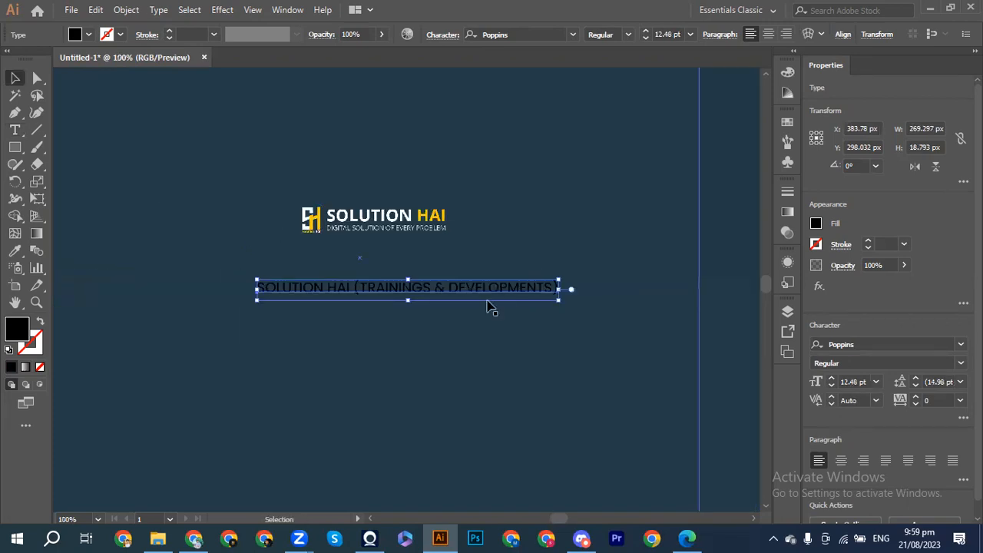
pyautogui.keyDown('shift'); pyautogui.click(380, 232); pyautogui.keyUp('shift')
pyautogui.keyDown('shift'); pyautogui.click(379, 228); pyautogui.keyUp('shift')
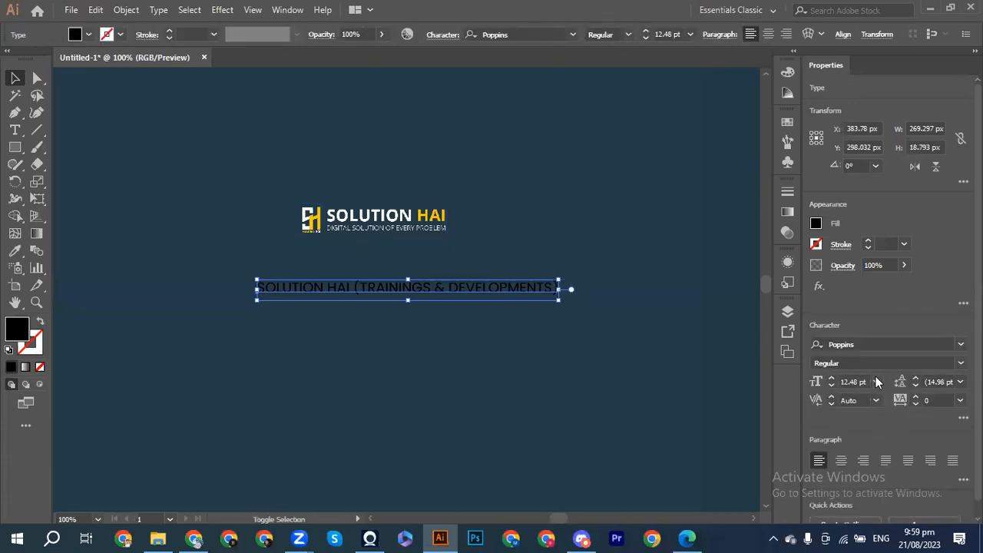
pyautogui.keyDown('shift'); pyautogui.click(438, 235); pyautogui.keyUp('shift')
pyautogui.click(418, 223)
pyautogui.click(867, 347)
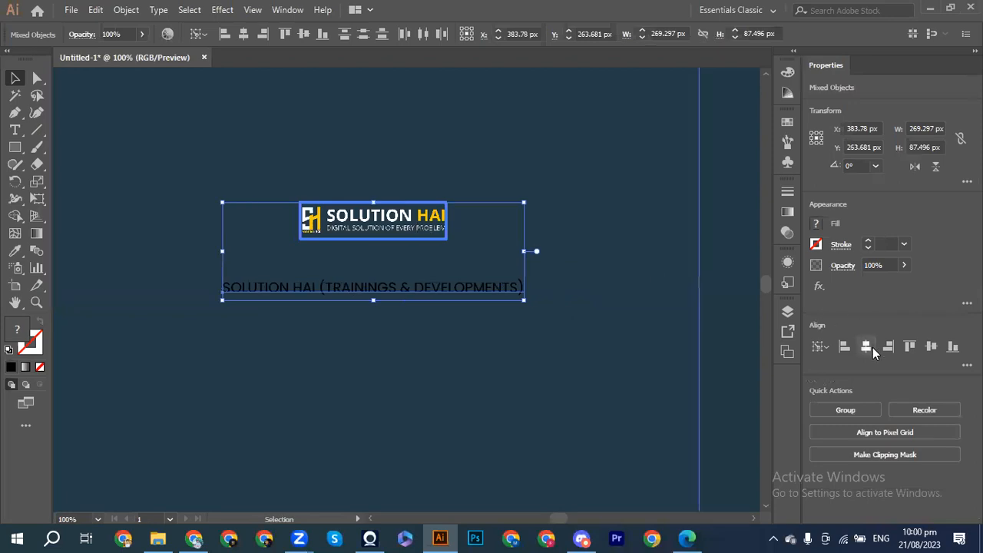
pyautogui.click(731, 237)
pyautogui.click(436, 299)
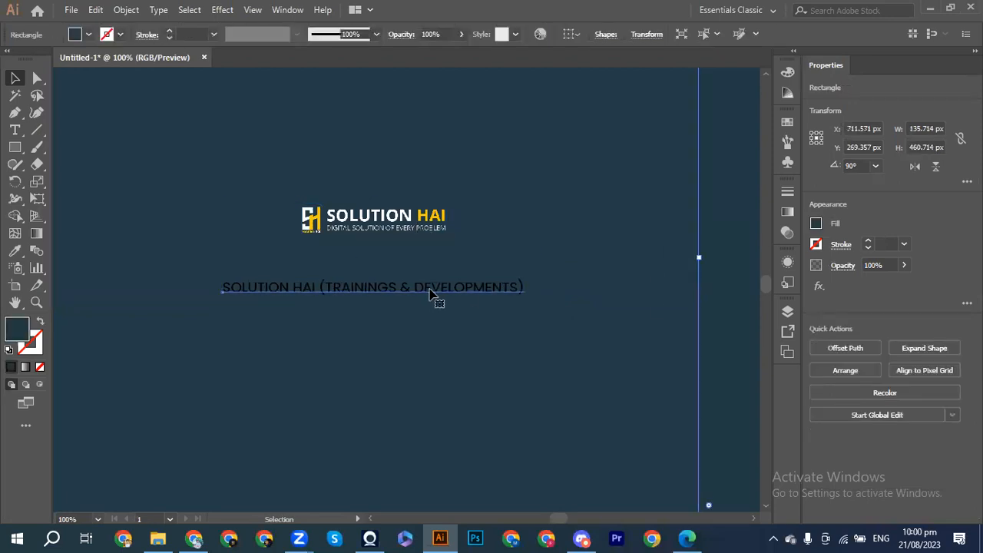
pyautogui.click(816, 223)
pyautogui.click(677, 349)
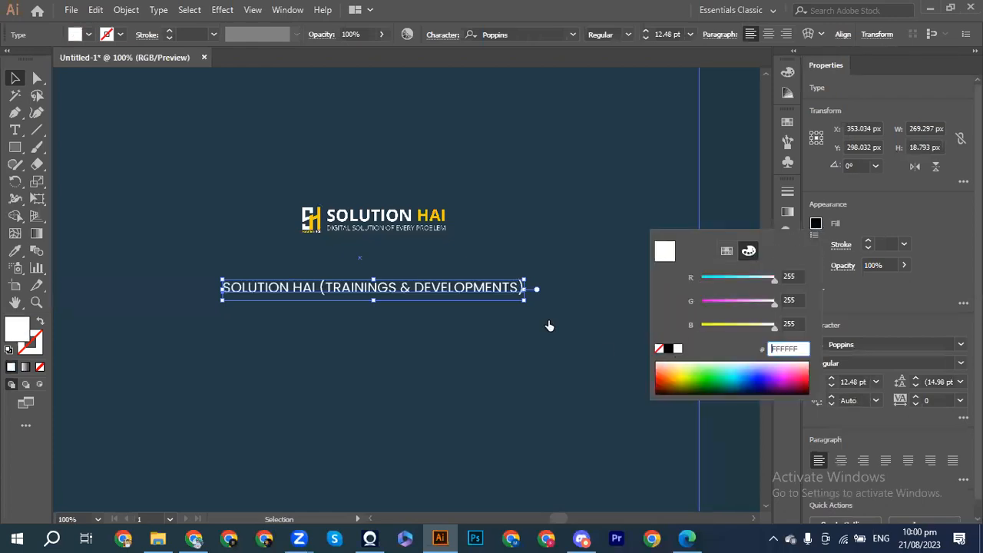
pyautogui.press('Escape')
pyautogui.doubleClick(525, 236)
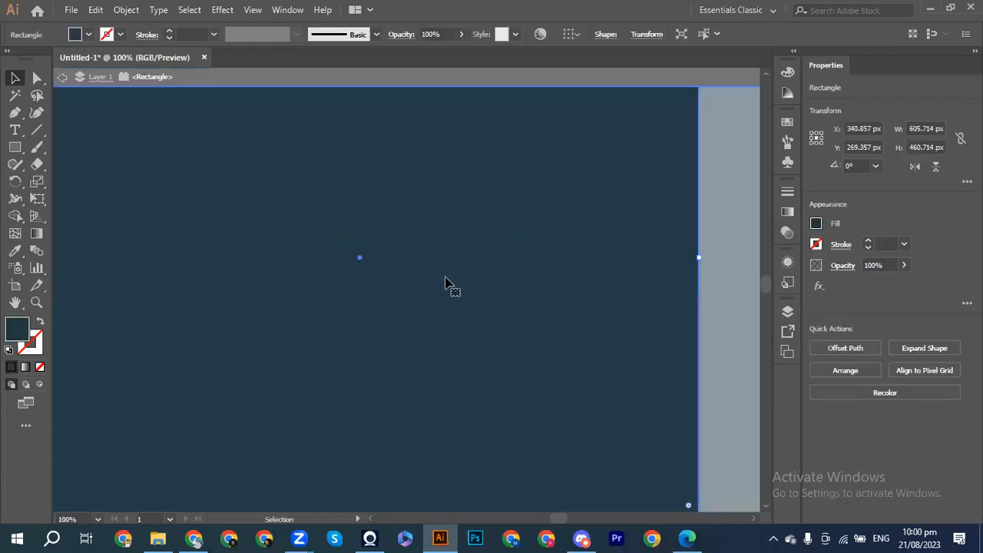
pyautogui.hotkey('ctrl', '-')
pyautogui.hotkey('ctrl', '-')
pyautogui.hotkey('ctrl', '-')
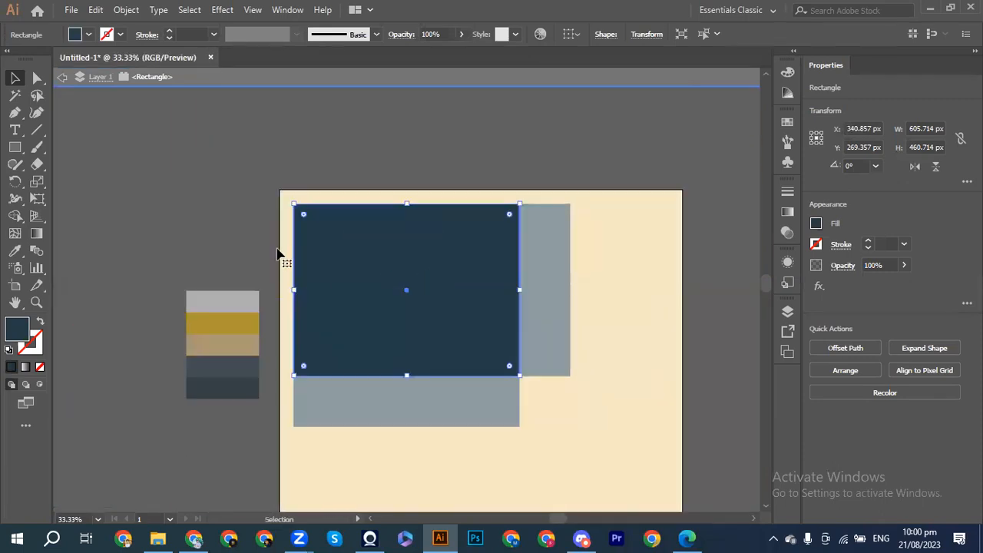
pyautogui.click(188, 195)
pyautogui.click(467, 206)
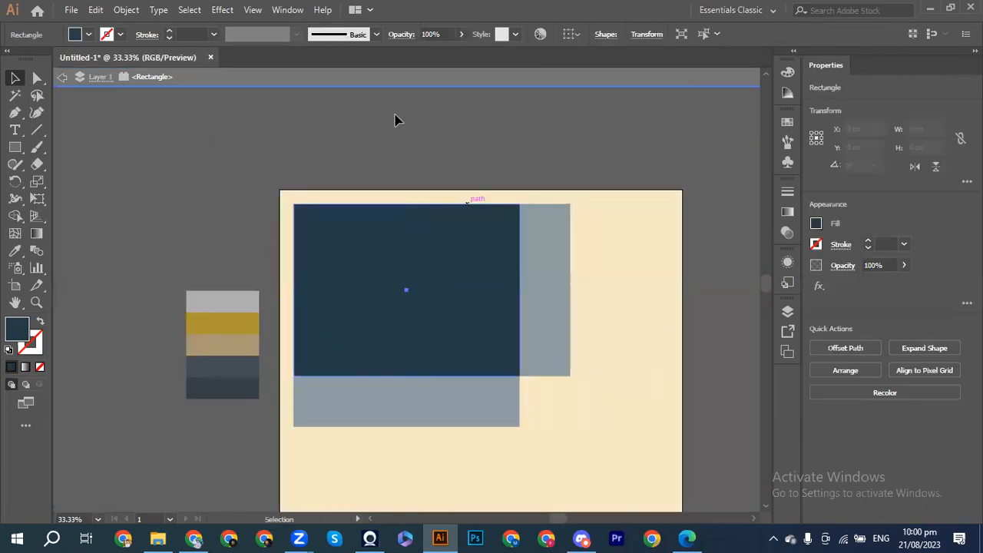
pyautogui.doubleClick(395, 115)
pyautogui.moveTo(463, 178); pyautogui.dragTo(574, 297)
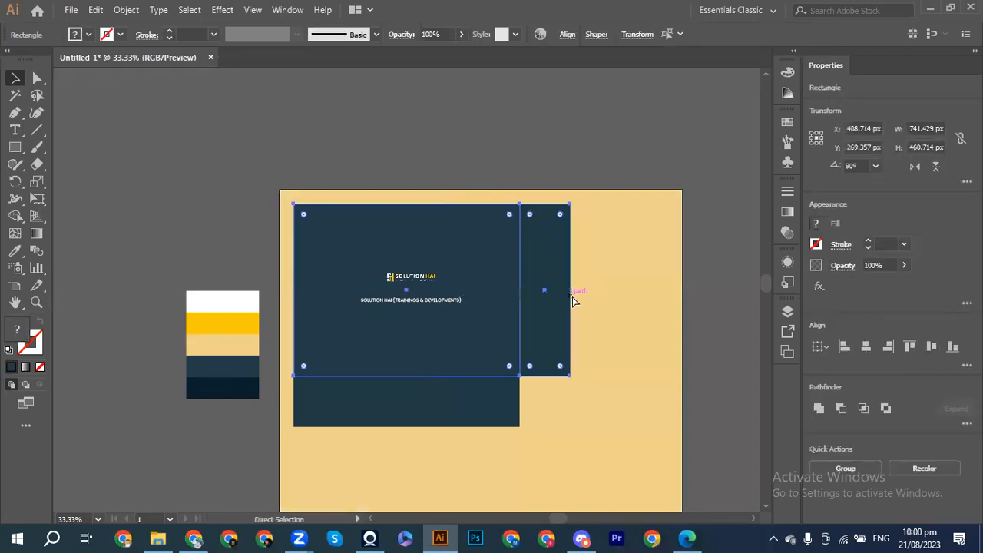
pyautogui.click(575, 295)
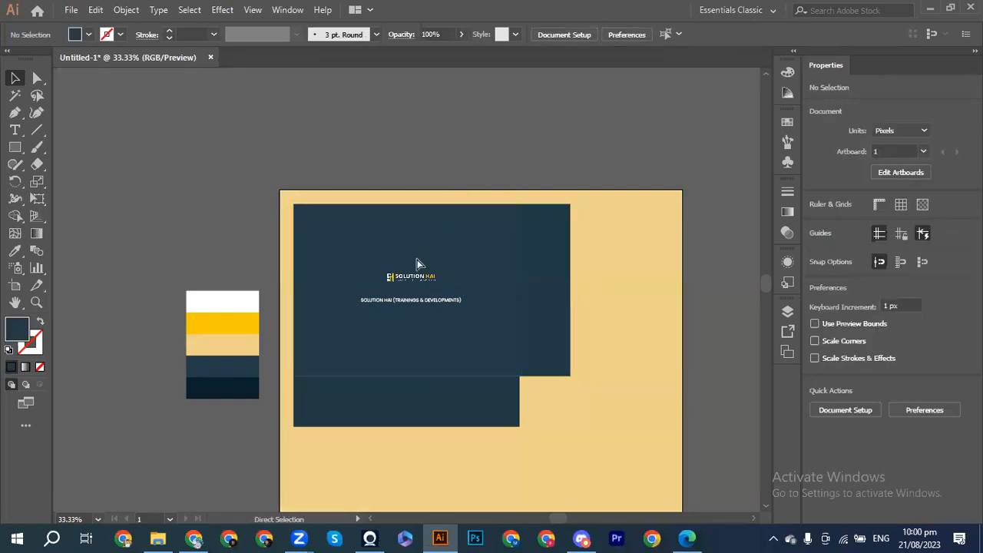
pyautogui.hotkey('ctrl', '1')
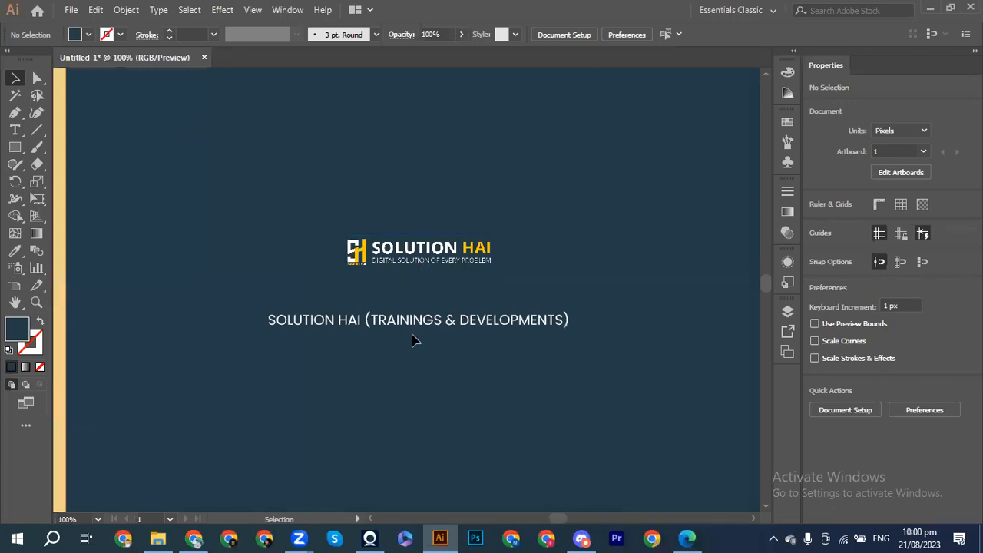
# Step: Duplicate the first tagline just below itself and clear the copy's text
pyautogui.click(403, 326)
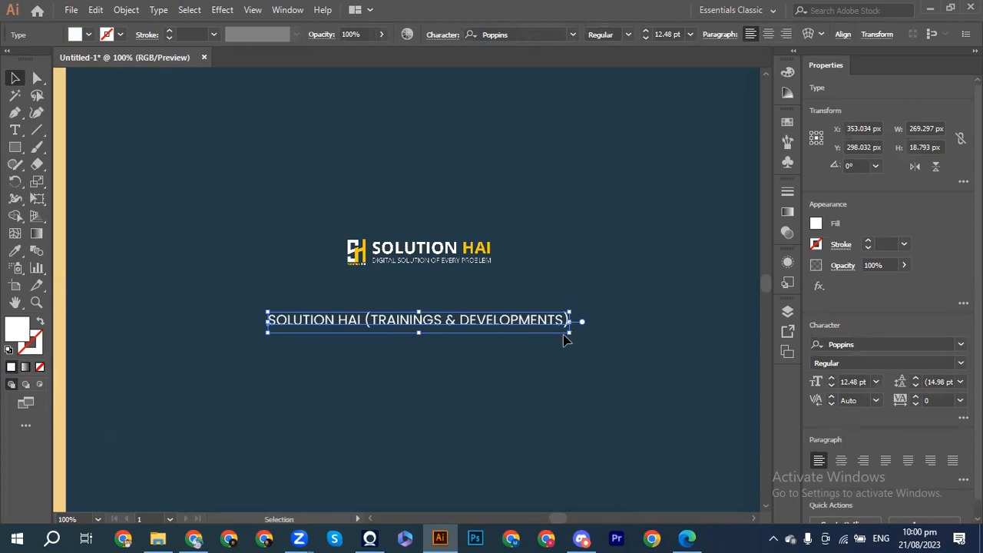
pyautogui.moveTo(454, 333); pyautogui.dragTo(454, 342)
pyautogui.doubleClick(452, 336)
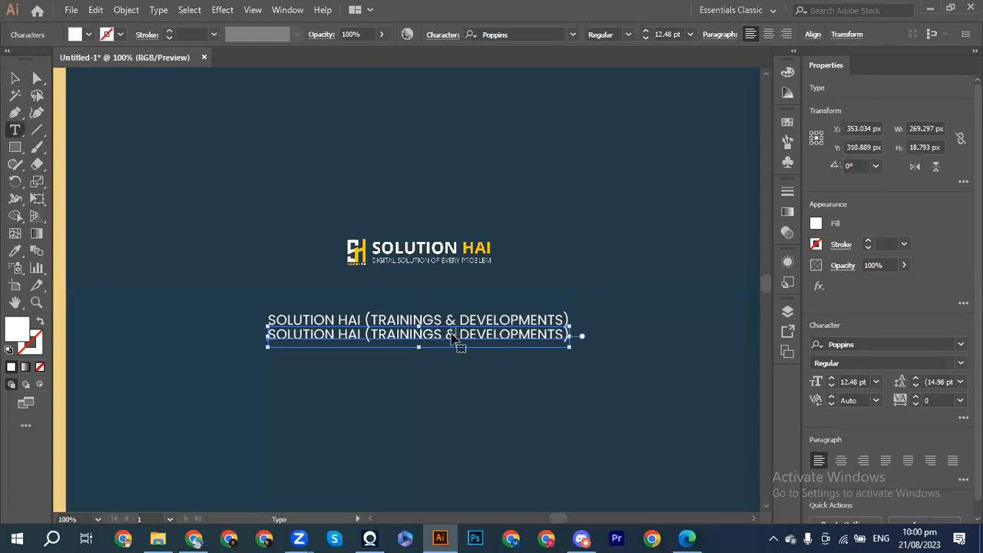
pyautogui.hotkey('ctrl', 'a')
pyautogui.press('BackSpace')
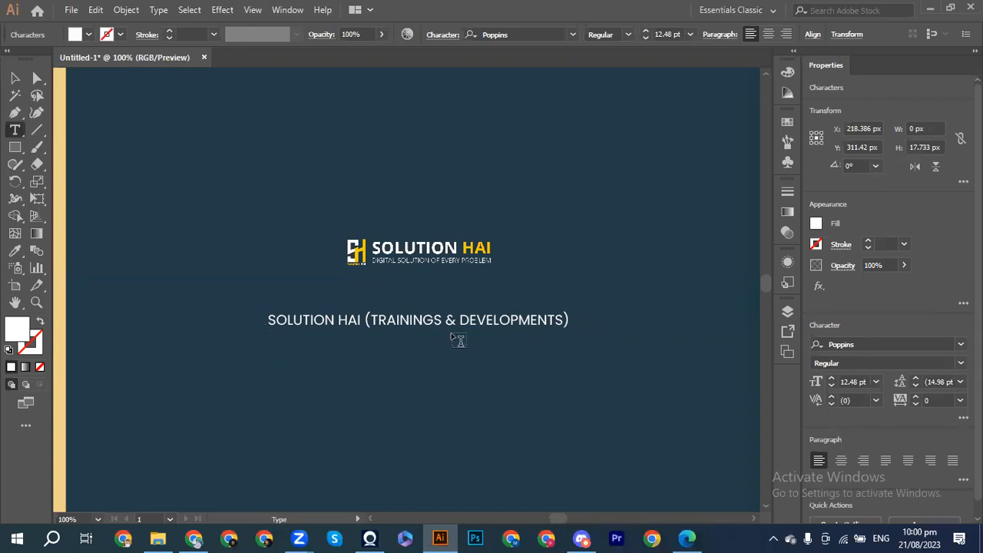
# Step: Type 'THE NAME OF TRUST AND QUALITY' in the copy, then nudge it right and shrink slightly
pyautogui.write('THE NA')
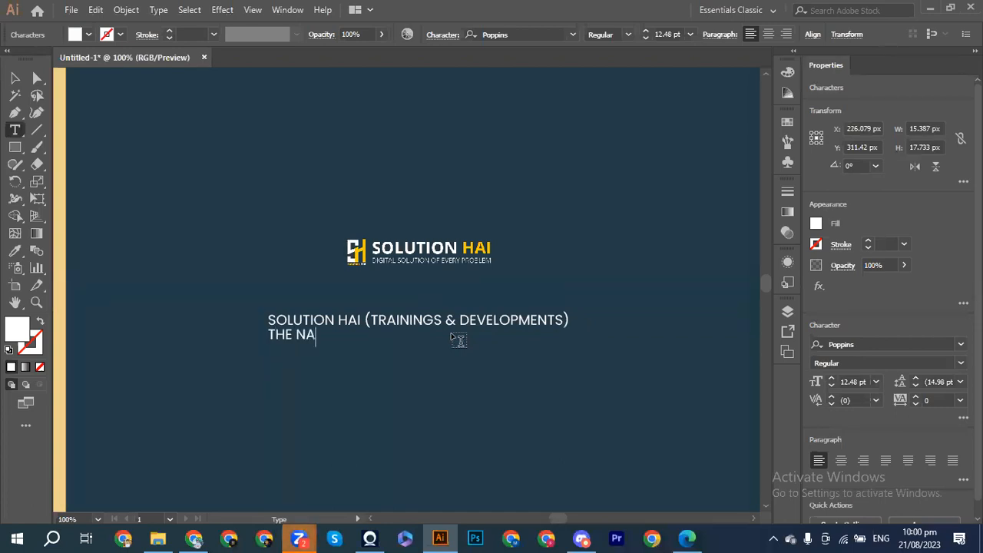
pyautogui.write('ME OF TRUC')
pyautogui.press('BackSpace')
pyautogui.write('S')
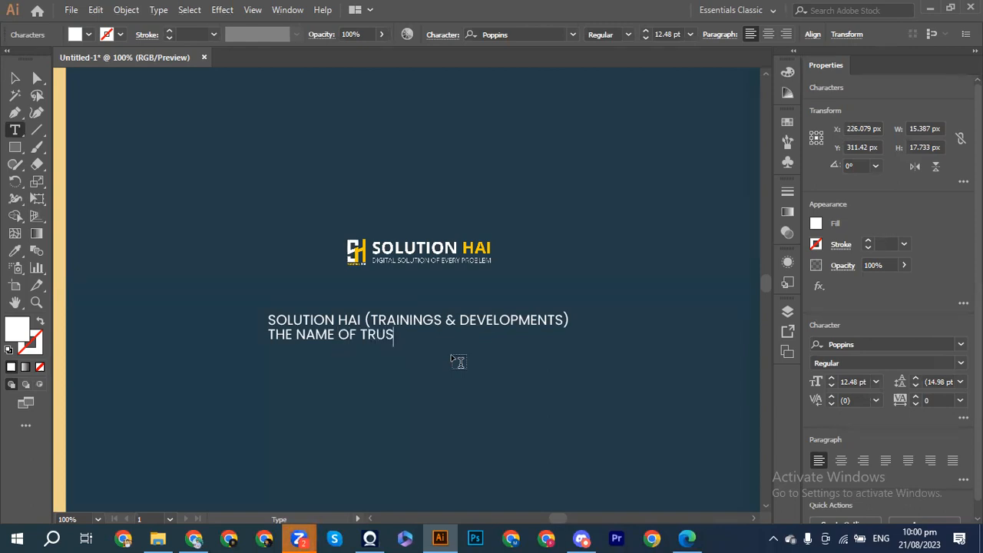
pyautogui.write('T AND ')
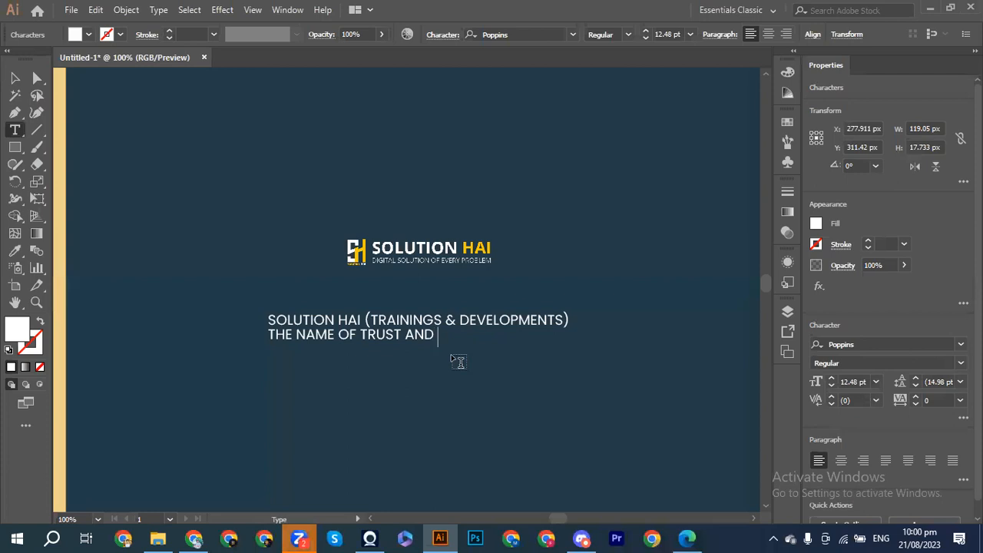
pyautogui.write('QUALITY')
pyautogui.click(14, 78)
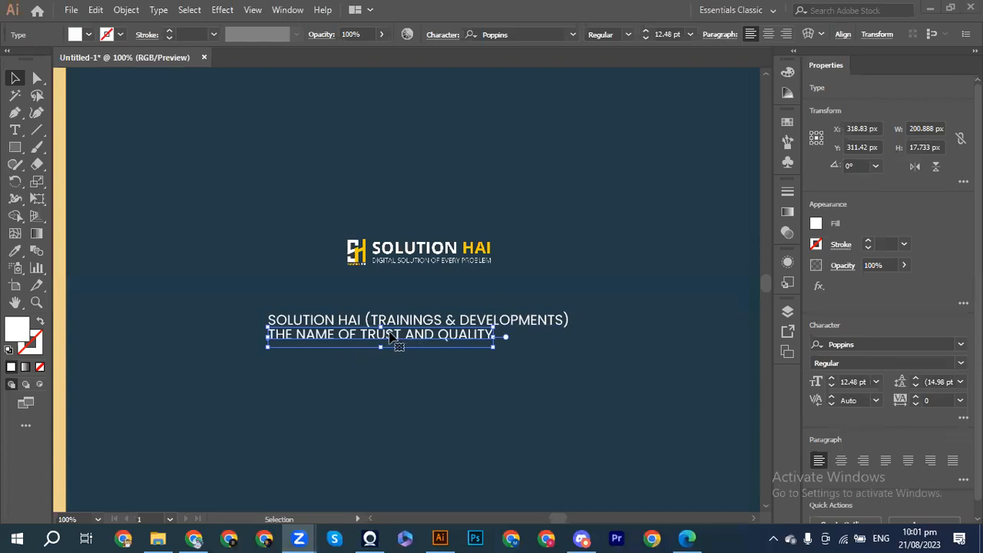
pyautogui.hotkey('shift', 'Right')
pyautogui.hotkey('shift', 'Right')
pyautogui.hotkey('shift', 'Right')
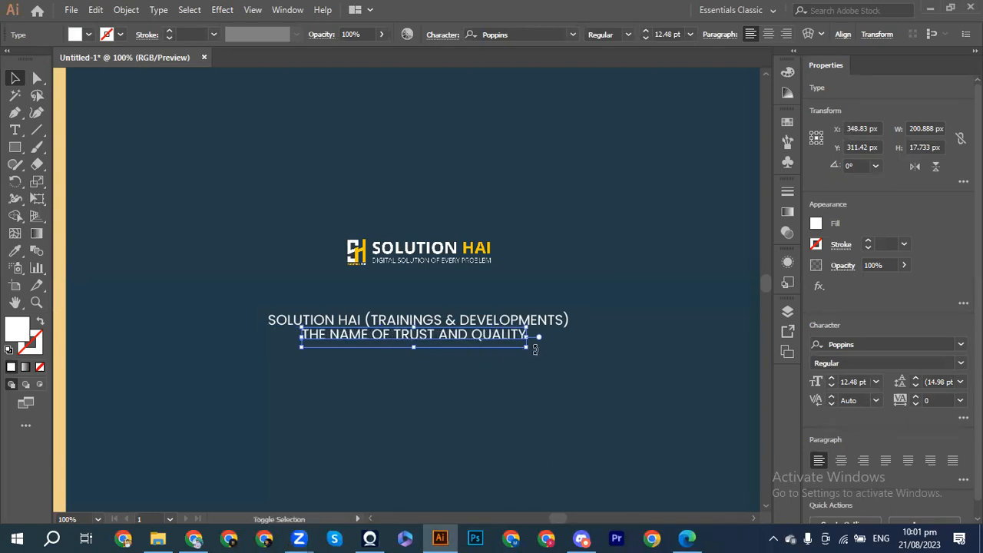
pyautogui.moveTo(527, 348); pyautogui.dragTo(523, 349)
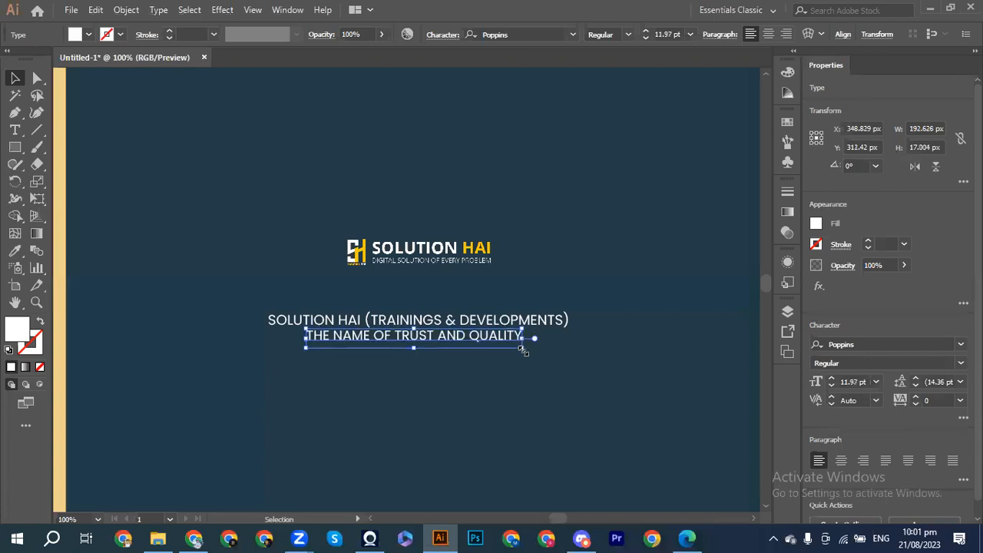
# Step: Scale the second tagline up to 16.52 pt and nudge it down and right under the first
pyautogui.moveTo(525, 350); pyautogui.dragTo(563, 375)
pyautogui.press('Down')
pyautogui.press('Down')
pyautogui.press('Right')
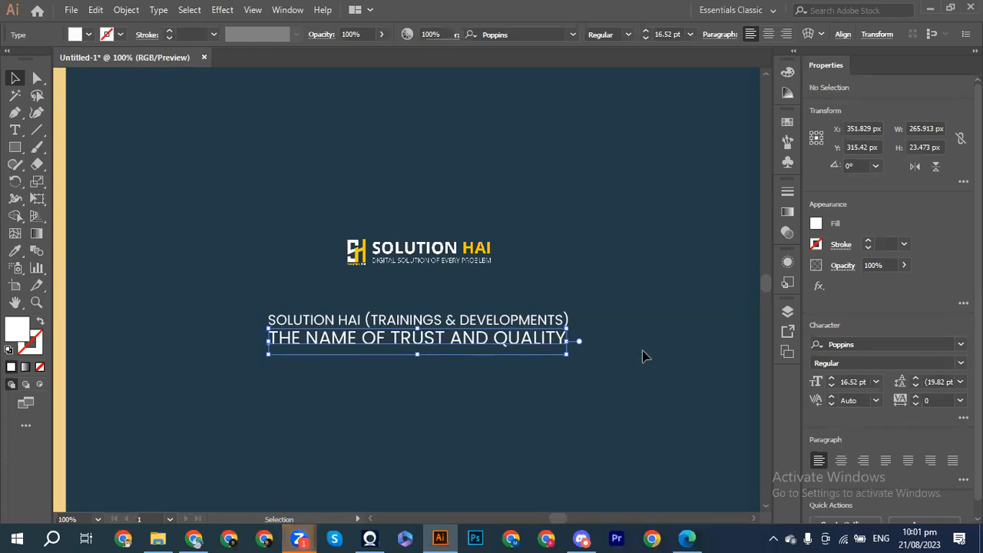
pyautogui.click(644, 356)
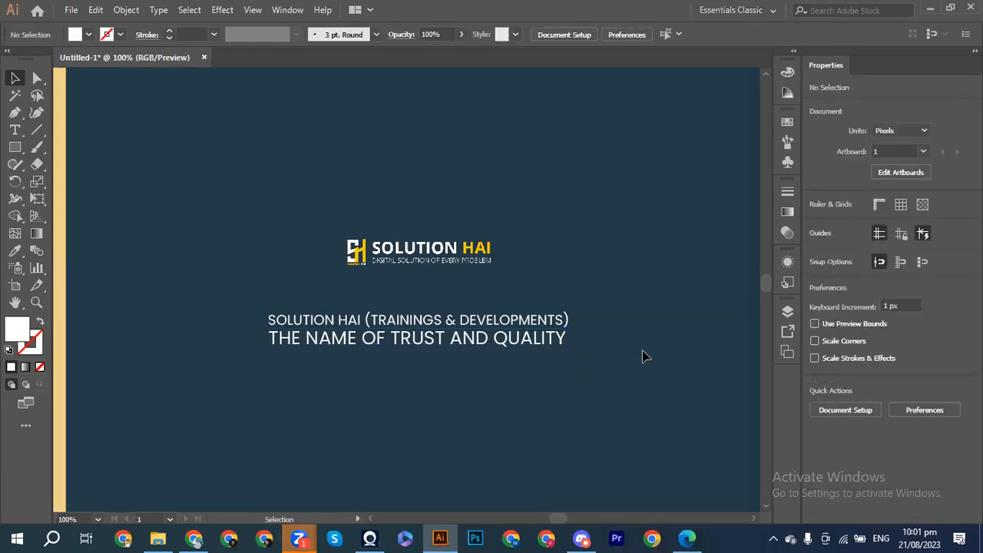
pyautogui.click(415, 354)
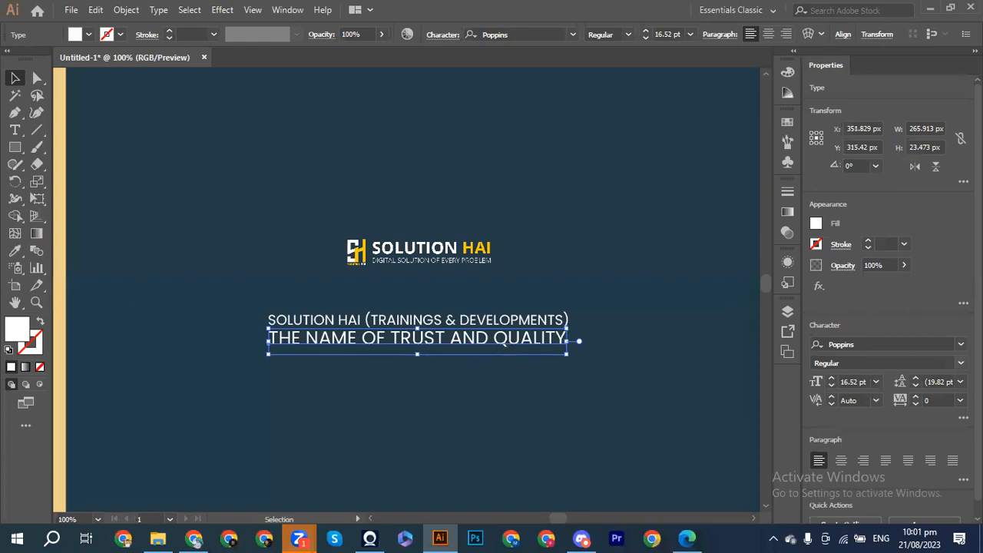
# Step: Set THE NAME OF TRUST AND QUALITY to the Bold font style
pyautogui.click(888, 363)
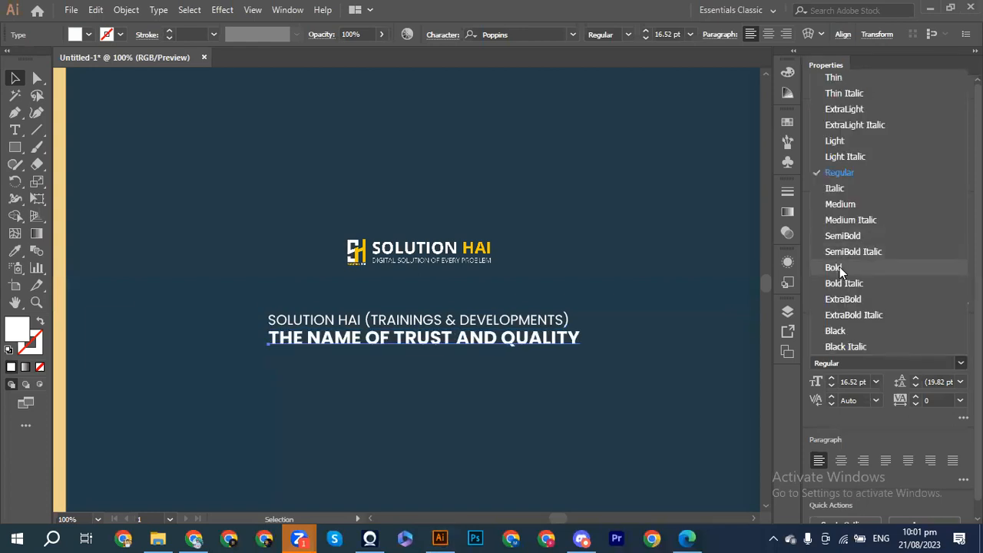
pyautogui.click(839, 267)
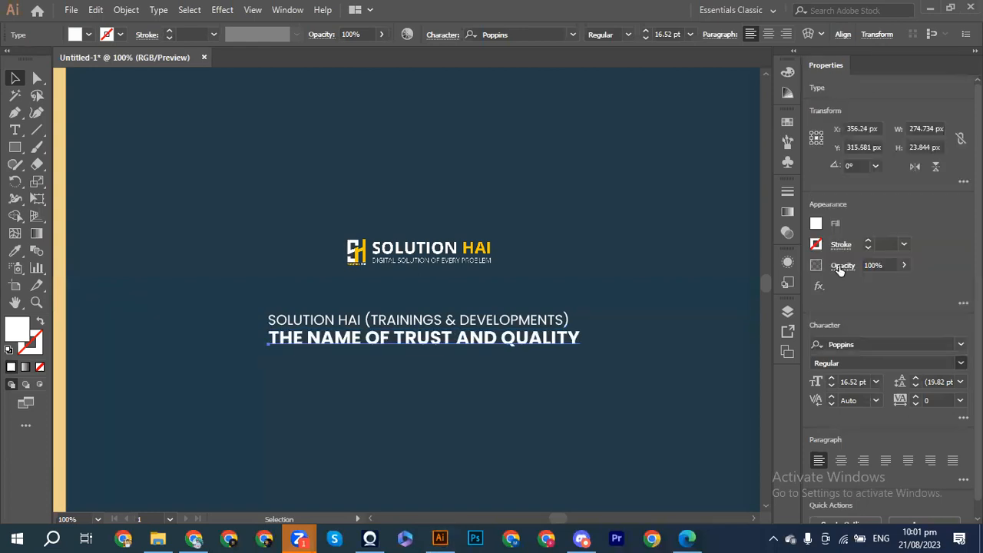
pyautogui.click(573, 388)
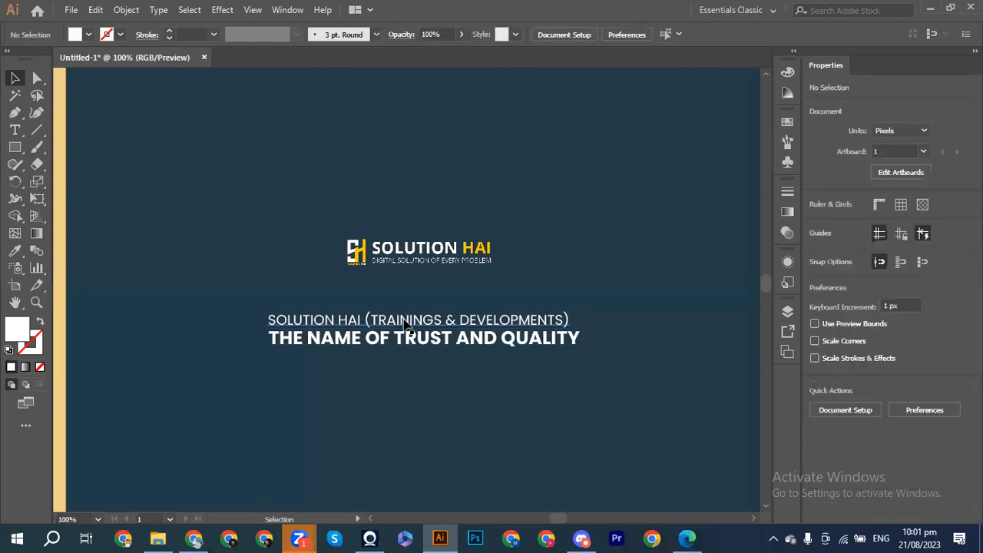
# Step: Horizontally centre-align the logo and both tagline lines
pyautogui.moveTo(363, 190); pyautogui.dragTo(457, 404)
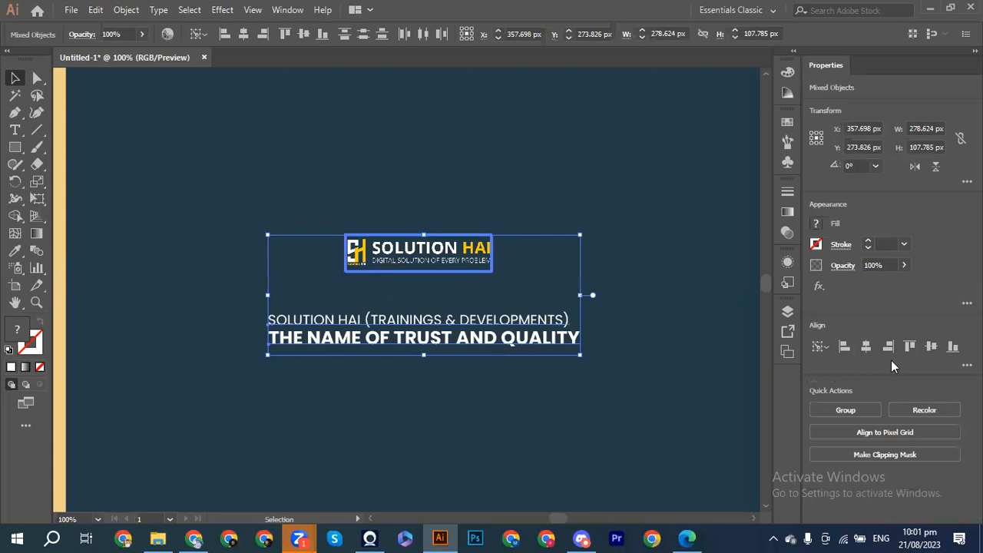
pyautogui.click(866, 346)
pyautogui.click(578, 177)
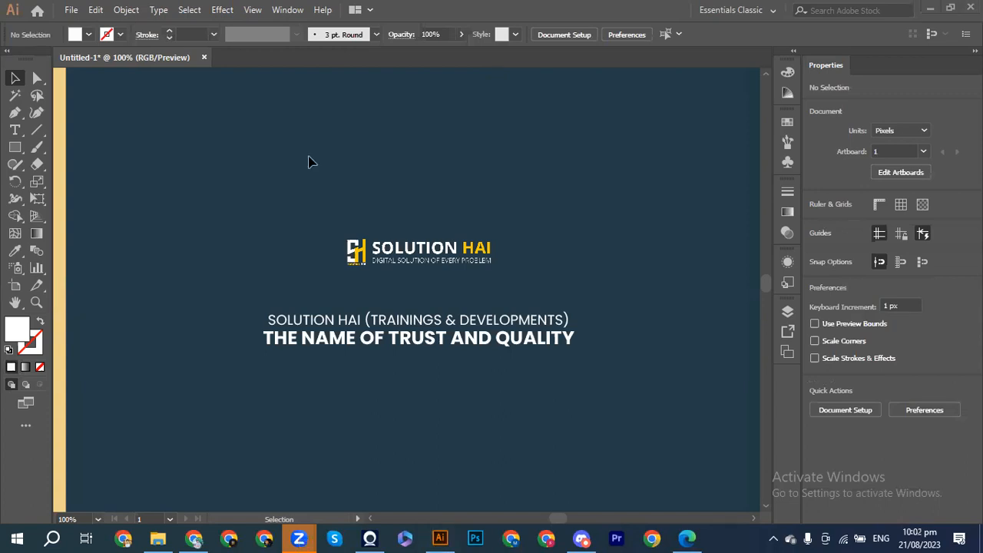
pyautogui.click(14, 147)
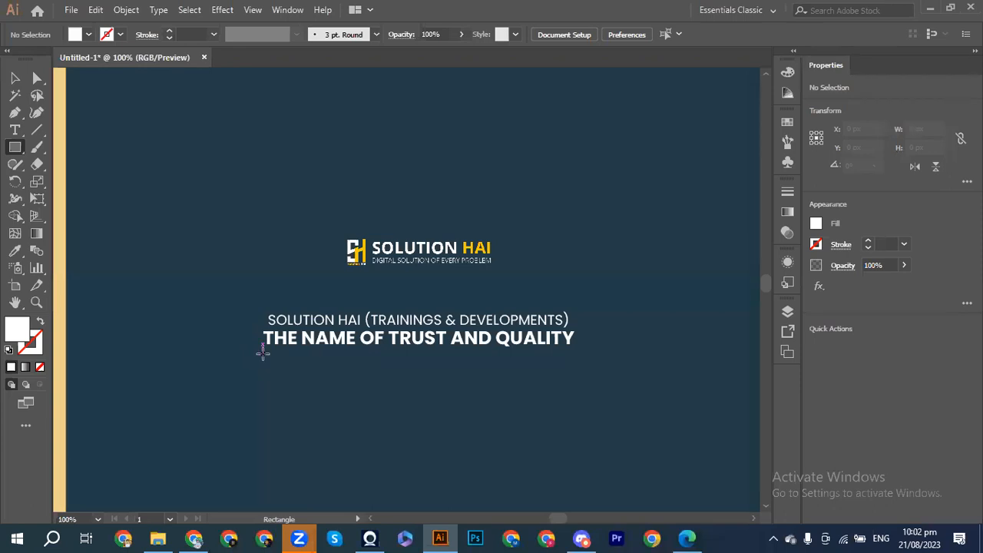
# Step: Draw a thin rule under THE NAME OF TRUST AND QUALITY and Alt-copy it just below
pyautogui.moveTo(263, 352); pyautogui.dragTo(575, 354)
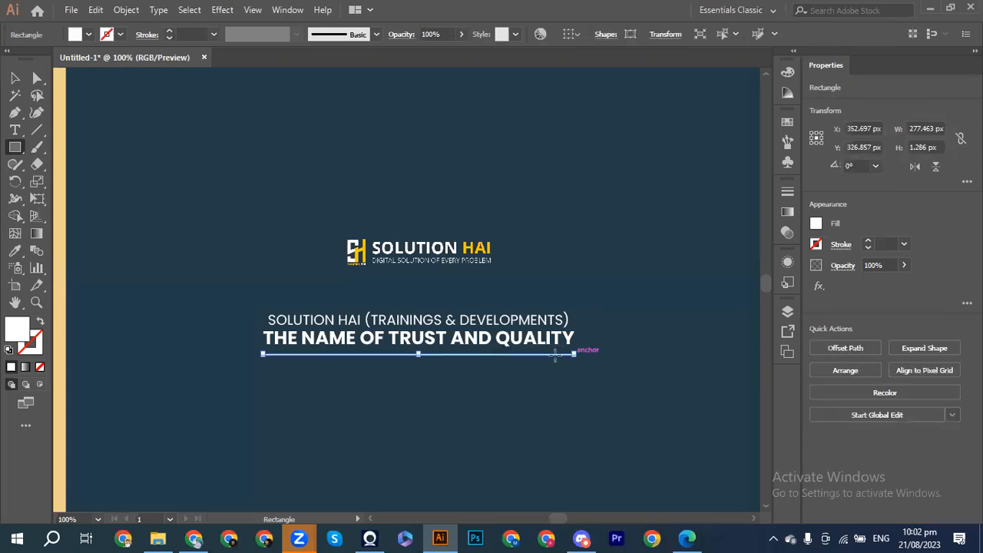
pyautogui.press('v')
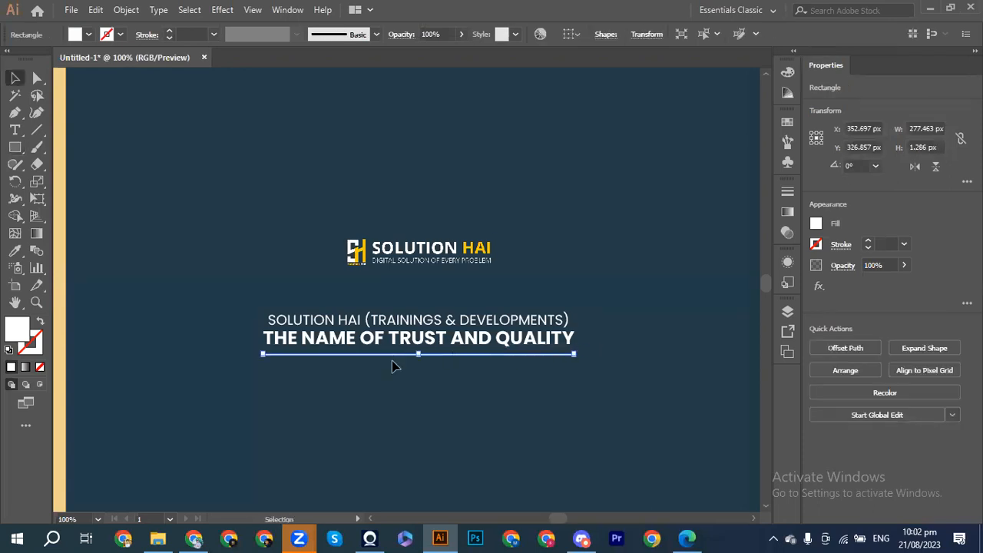
pyautogui.moveTo(404, 355); pyautogui.dragTo(403, 362)
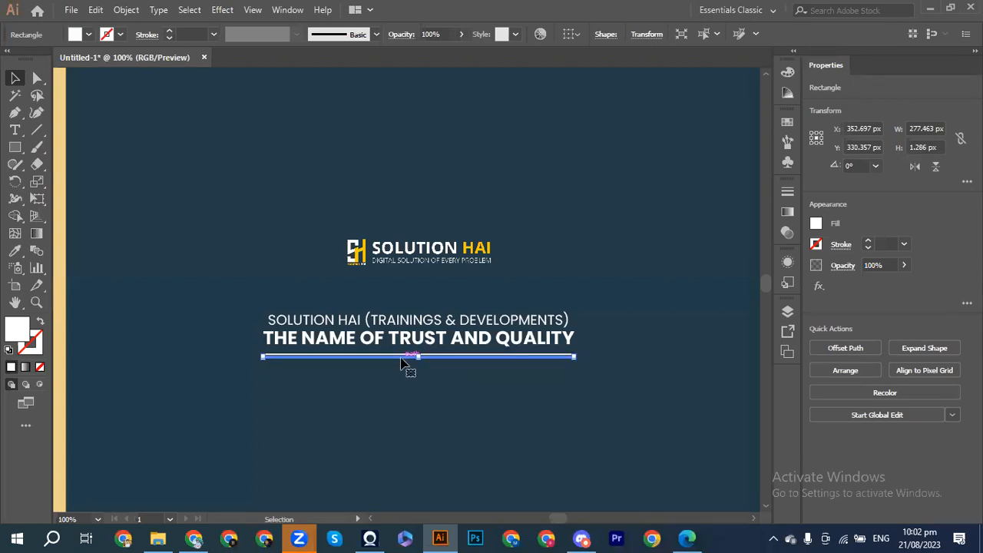
pyautogui.click(147, 336)
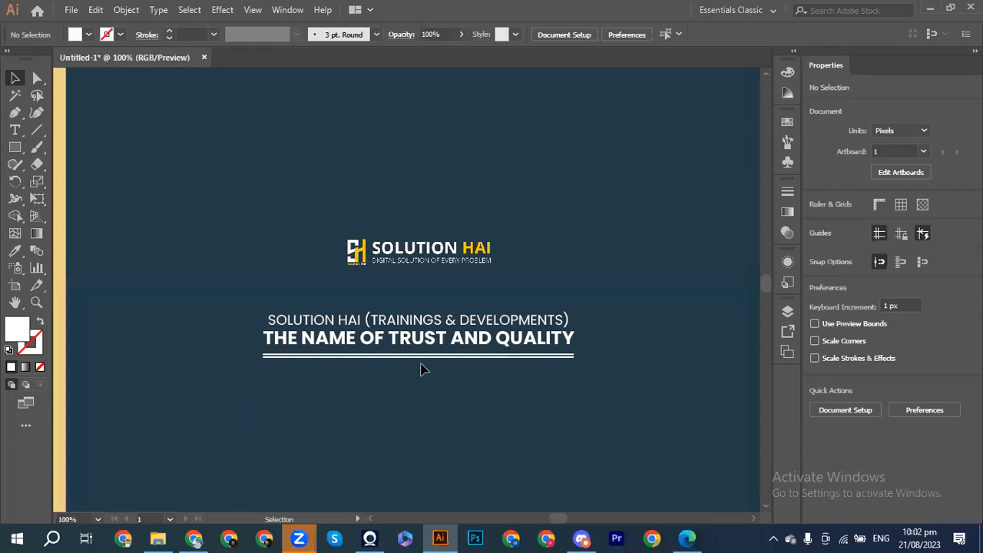
pyautogui.hotkey('ctrl', '-')
pyautogui.hotkey('ctrl', '-')
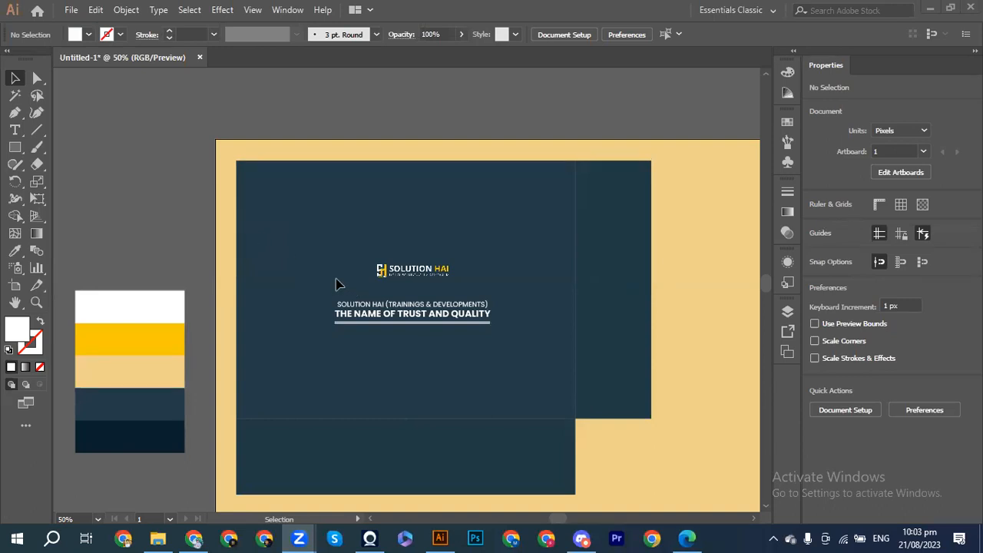
pyautogui.click(294, 243)
pyautogui.hotkey('ctrl', '=')
pyautogui.hotkey('ctrl', '-')
pyautogui.click(460, 188)
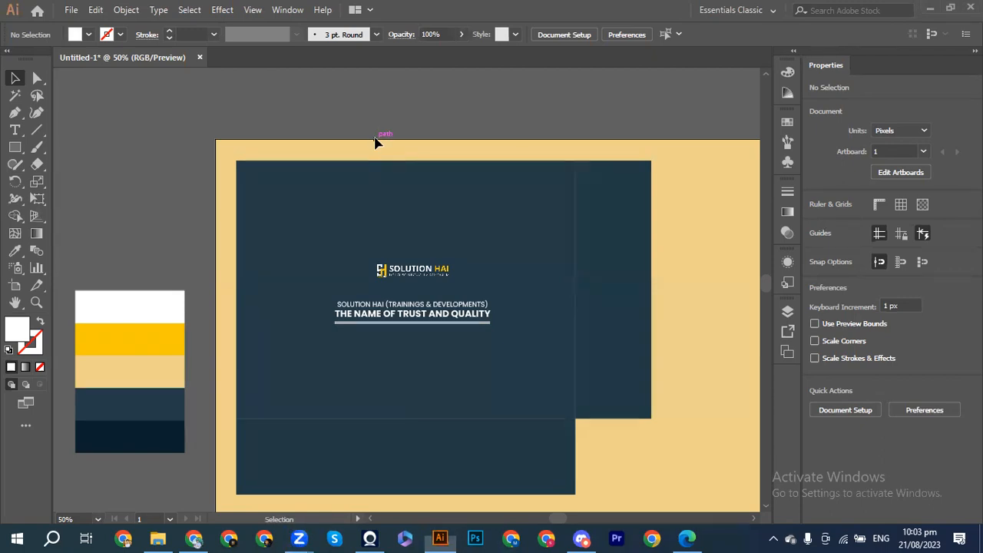
pyautogui.hotkey('ctrl', '-')
pyautogui.hotkey('ctrl', '+')
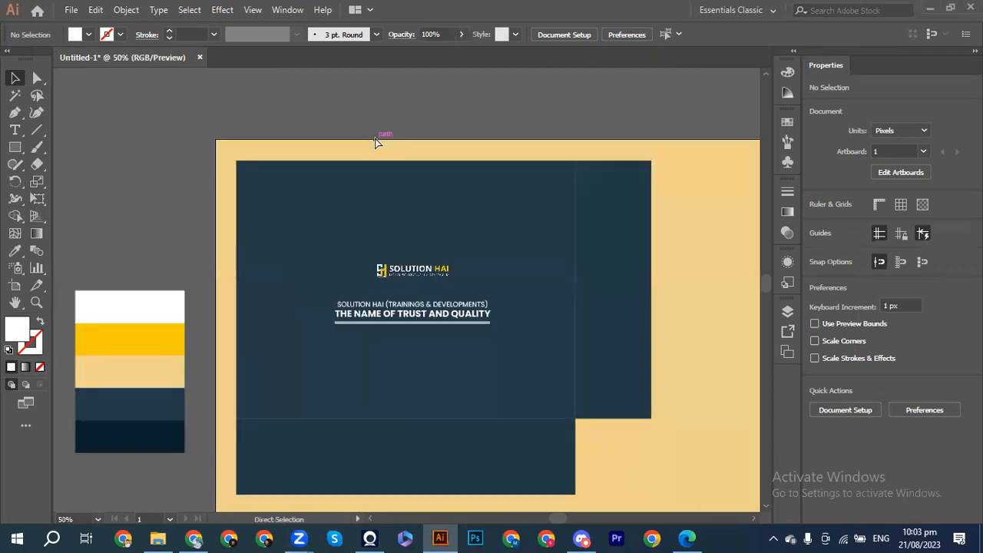
pyautogui.hscroll(3, 375, 141)
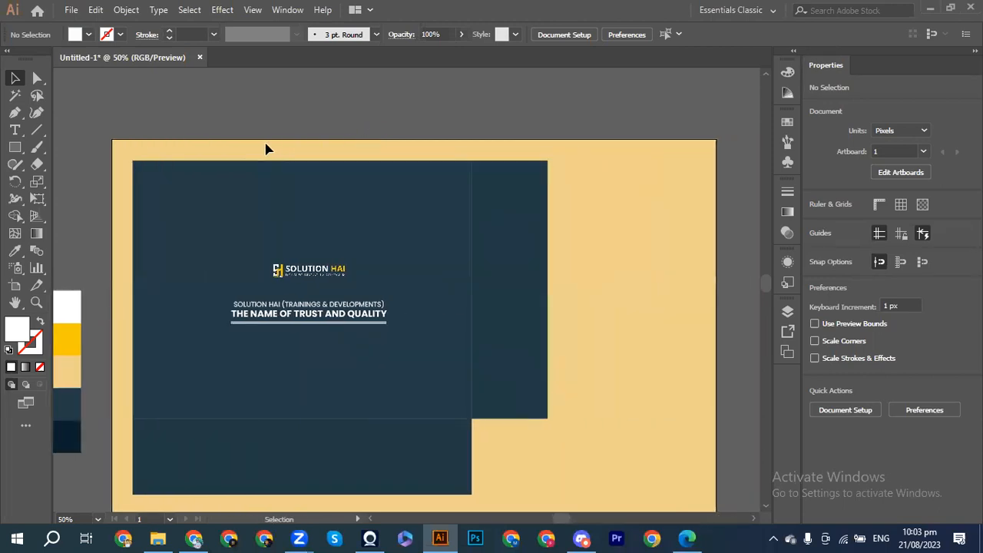
pyautogui.scroll(-5, 266, 148)
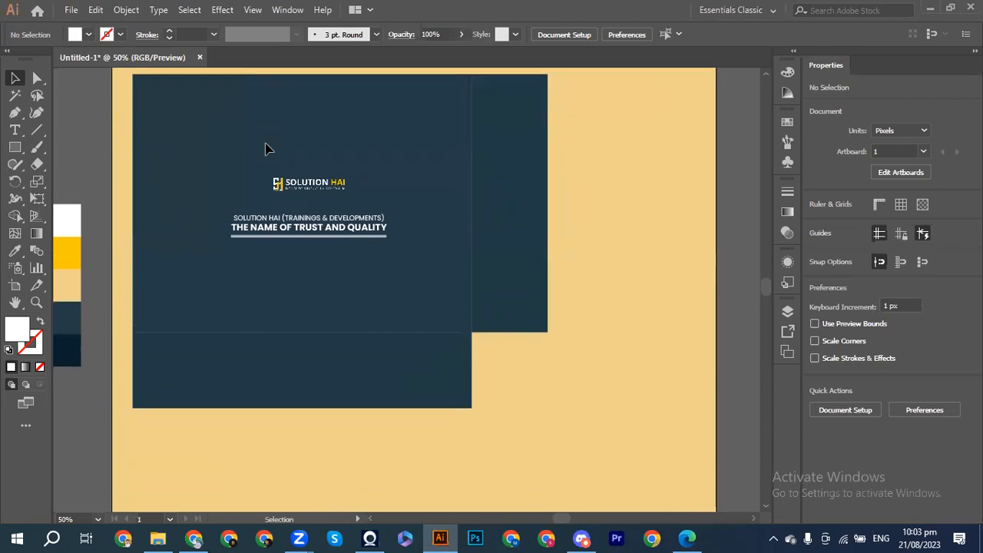
pyautogui.hotkey('ctrl', '-')
pyautogui.scroll(-2, 266, 148)
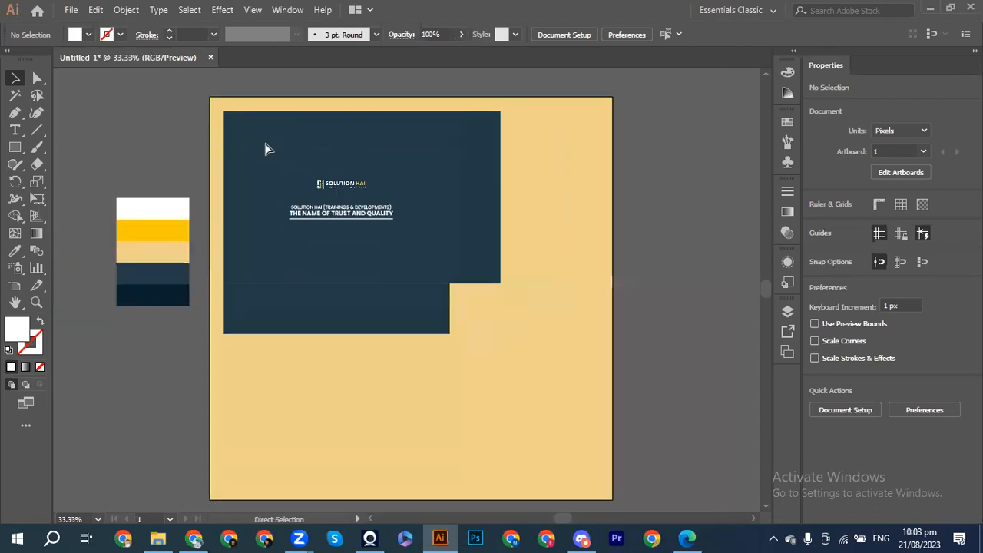
pyautogui.hscroll(1, 266, 148)
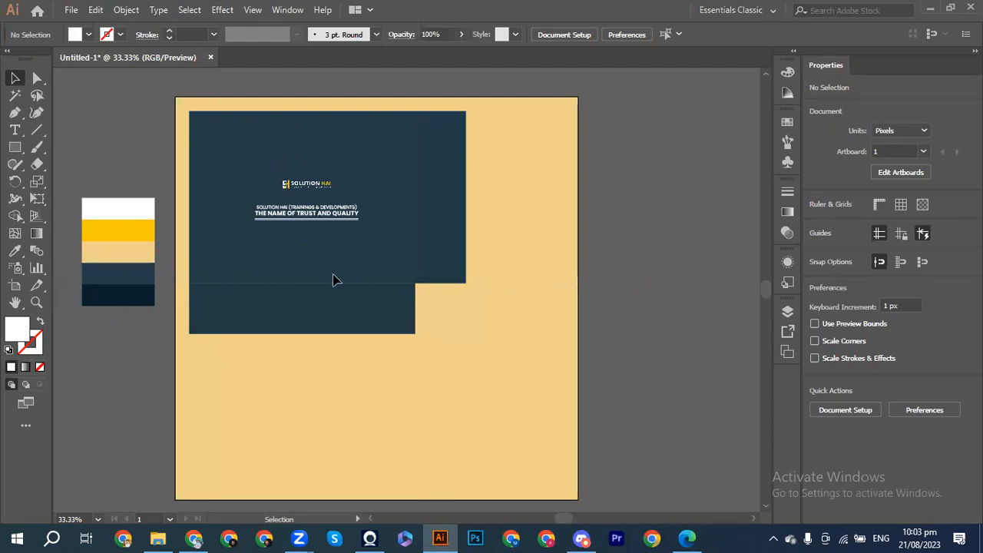
# Step: Copy the SOLUTION HAI logo straight down onto the lower navy flap
pyautogui.click(335, 230)
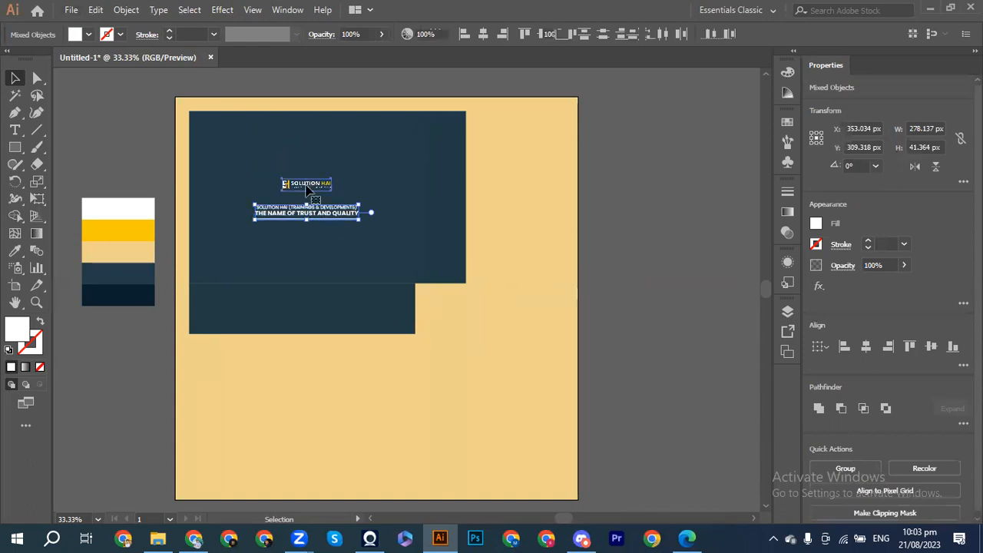
pyautogui.click(306, 187)
pyautogui.click(295, 171)
pyautogui.moveTo(296, 179); pyautogui.dragTo(302, 302)
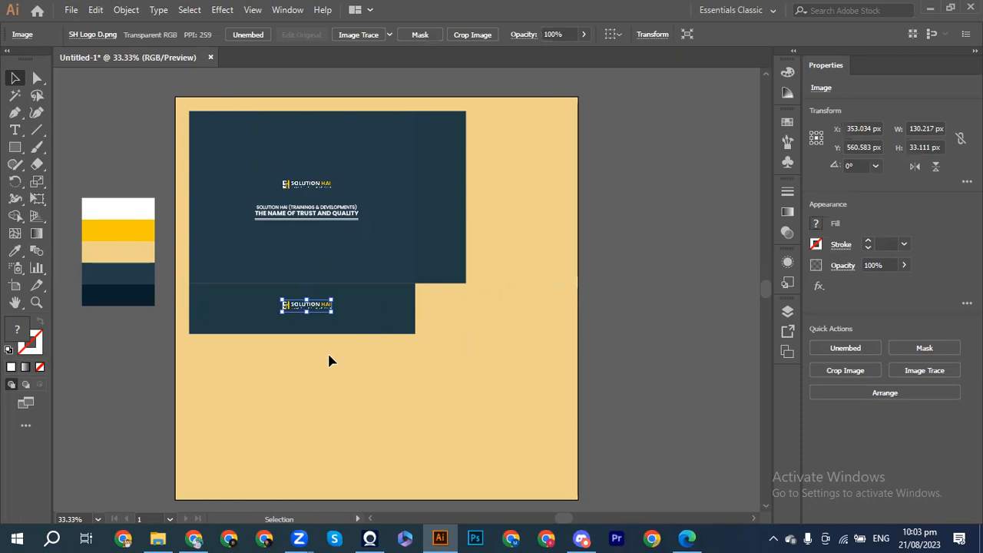
pyautogui.press('Down')
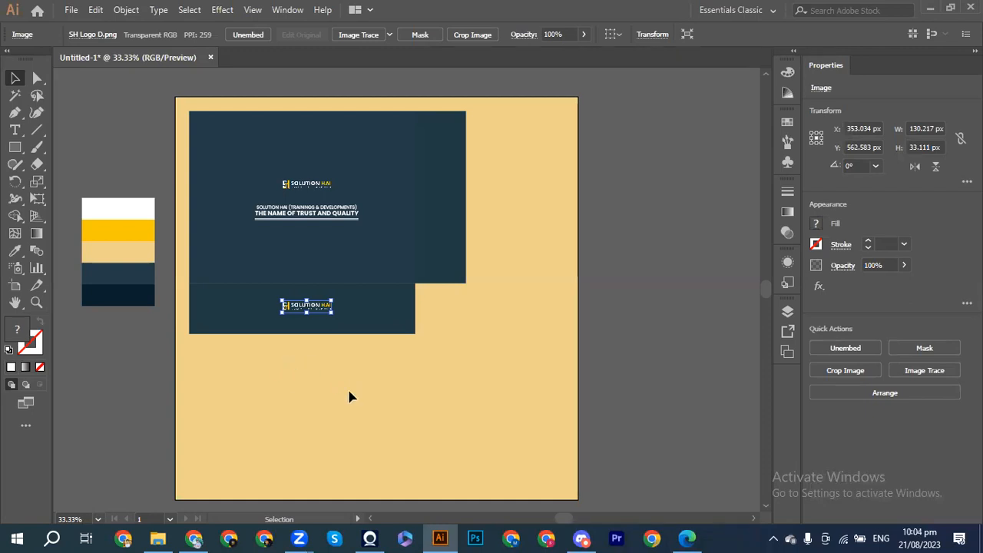
pyautogui.click(338, 391)
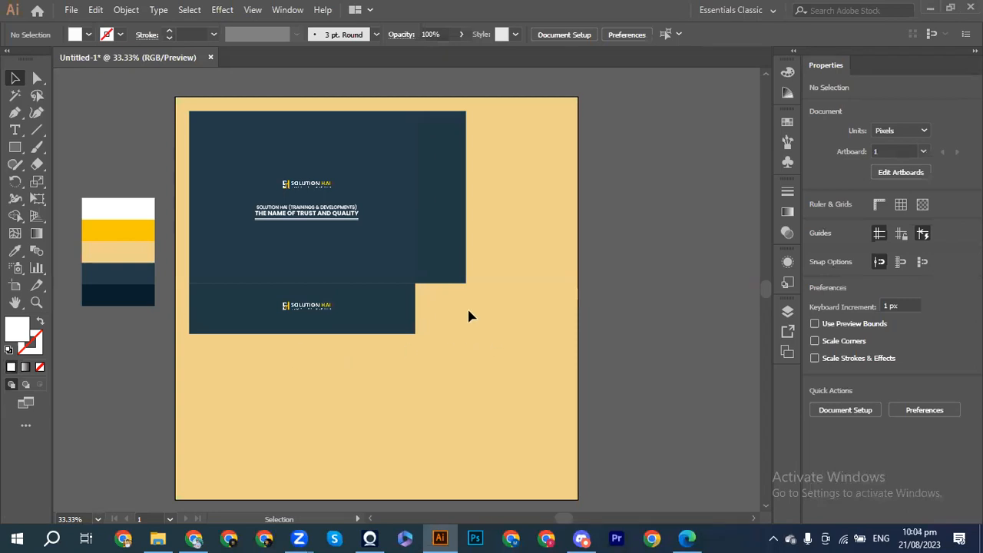
# Step: Vertically centre the logo copy on the lower flap using Align Vertical Centers
pyautogui.moveTo(469, 311); pyautogui.dragTo(248, 307)
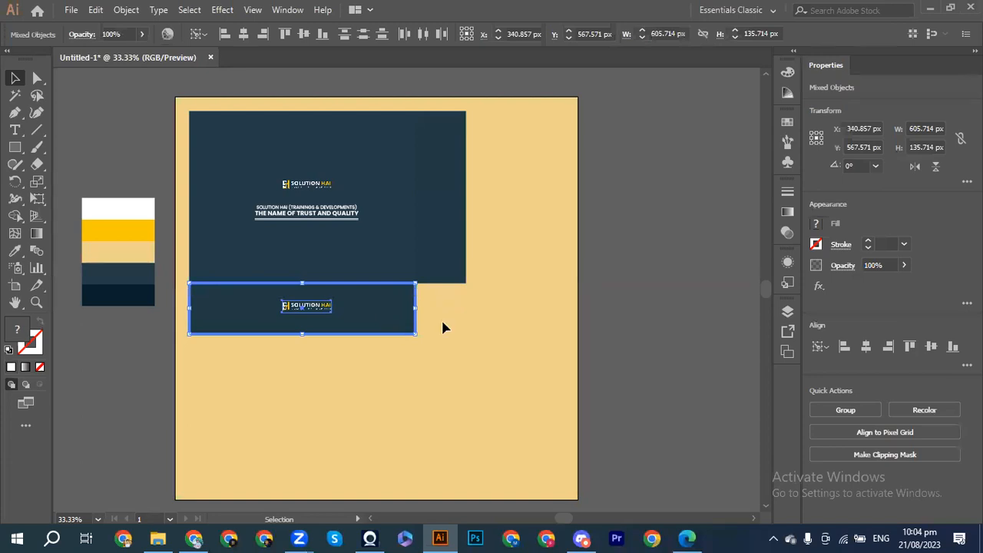
pyautogui.click(931, 346)
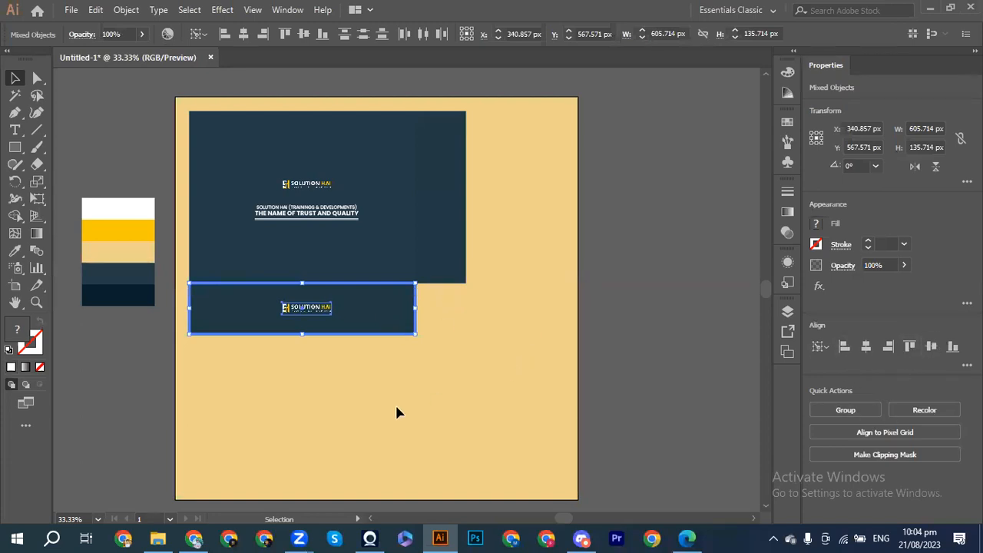
pyautogui.click(378, 391)
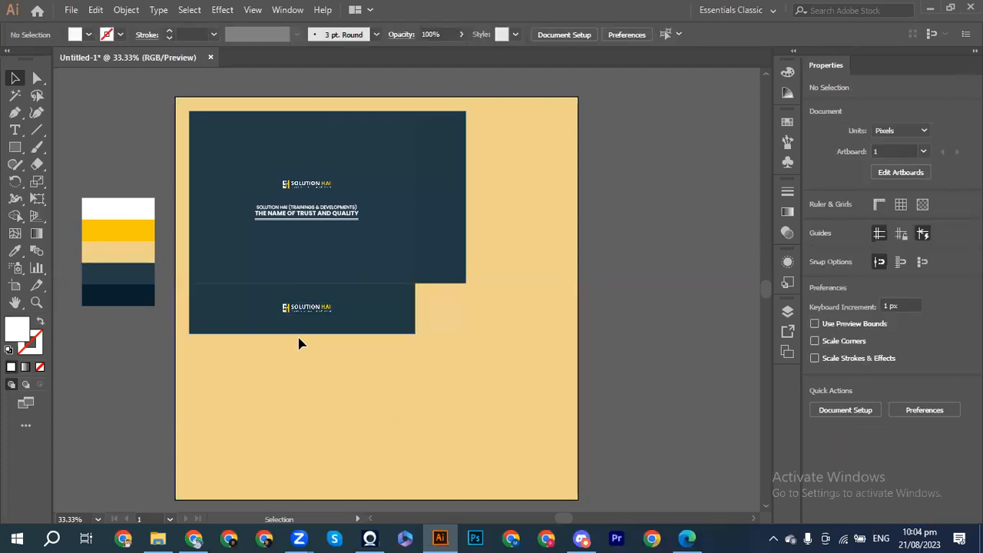
pyautogui.hotkey('ctrl', '+')
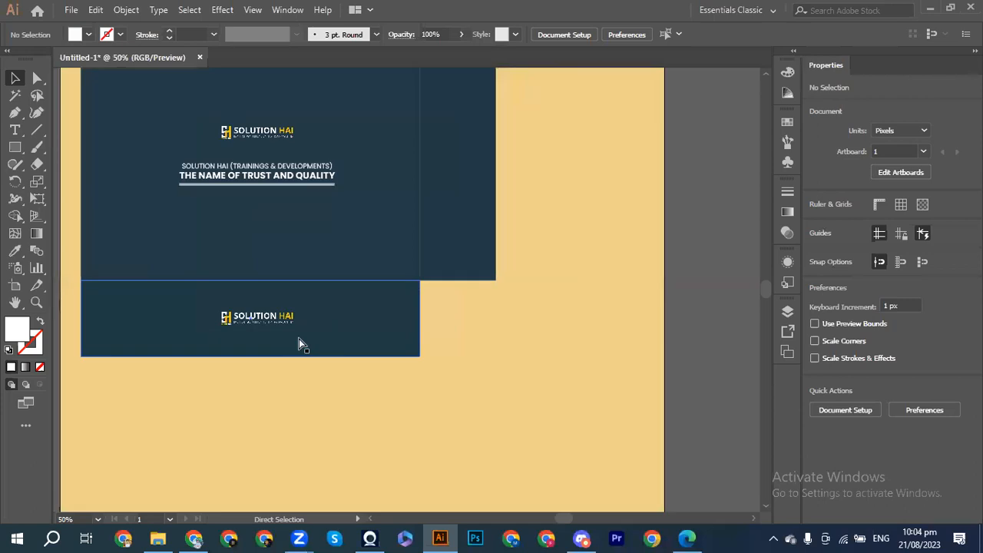
pyautogui.scroll(3, 299, 344)
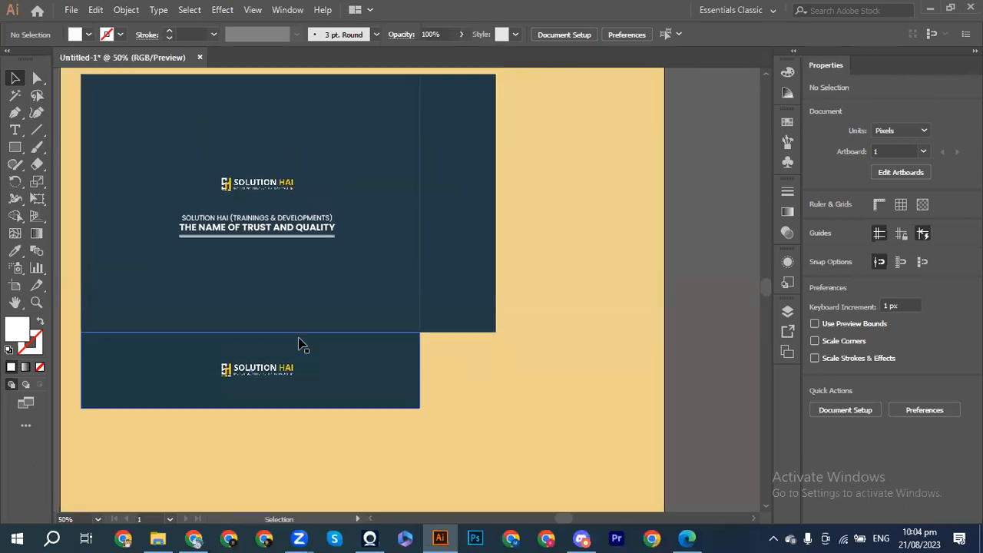
pyautogui.hotkey('ctrl', '-')
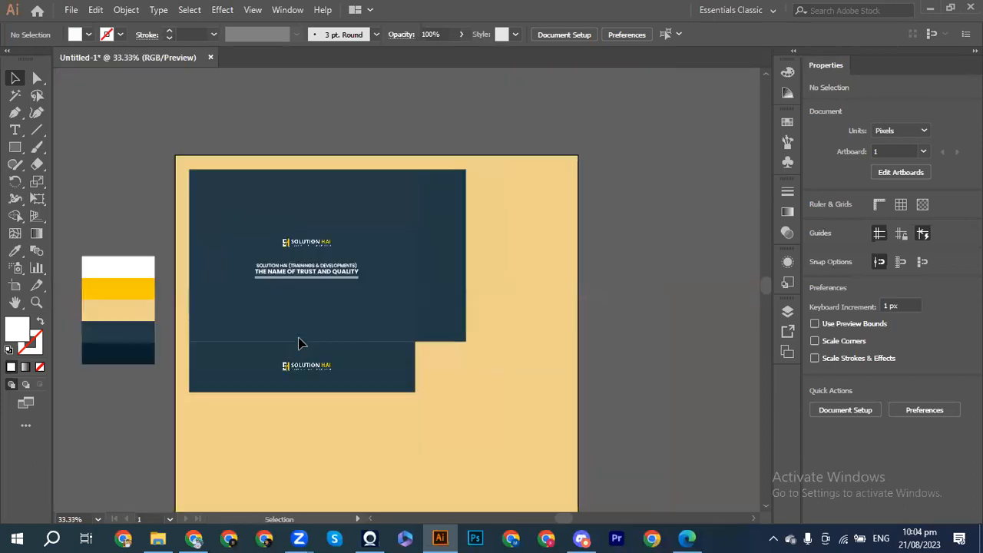
pyautogui.scroll(-2, 299, 343)
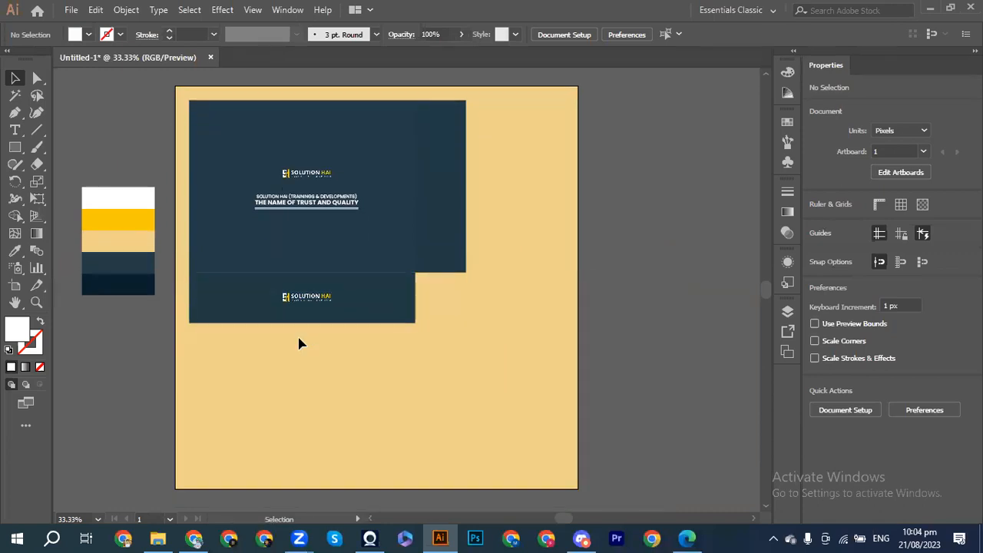
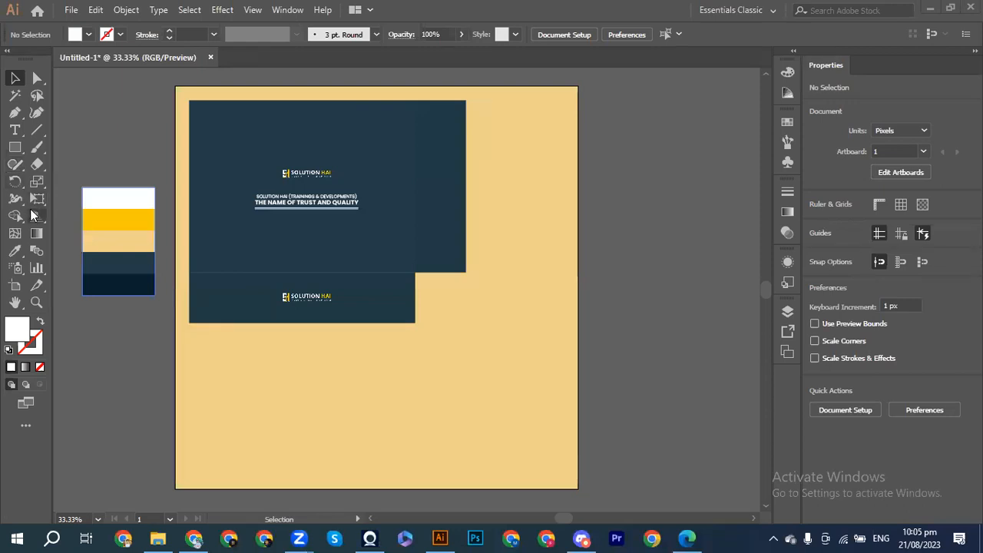
# Step: Turn on the two-point Perspective Grid Tool from the toolbar's perspective flyout
pyautogui.click(33, 216)
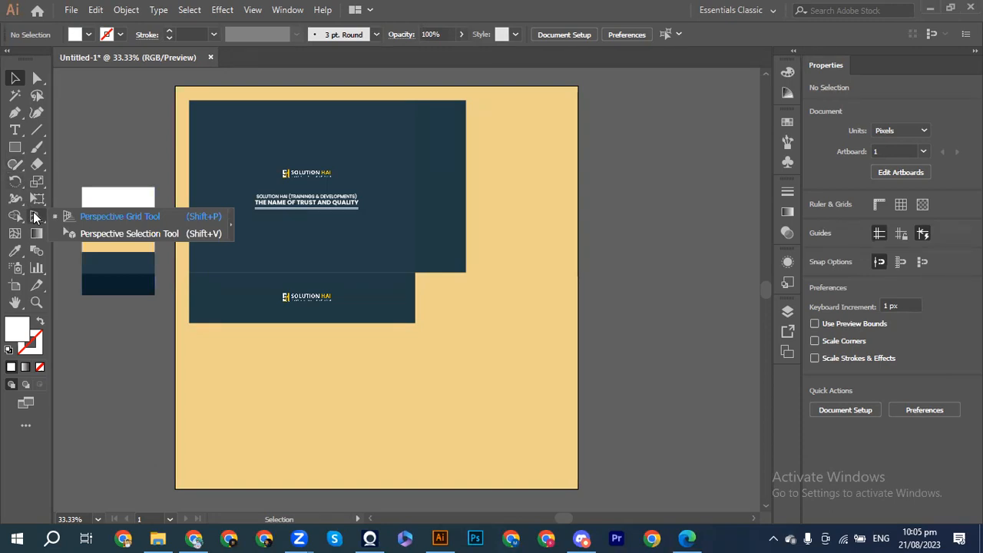
pyautogui.click(83, 221)
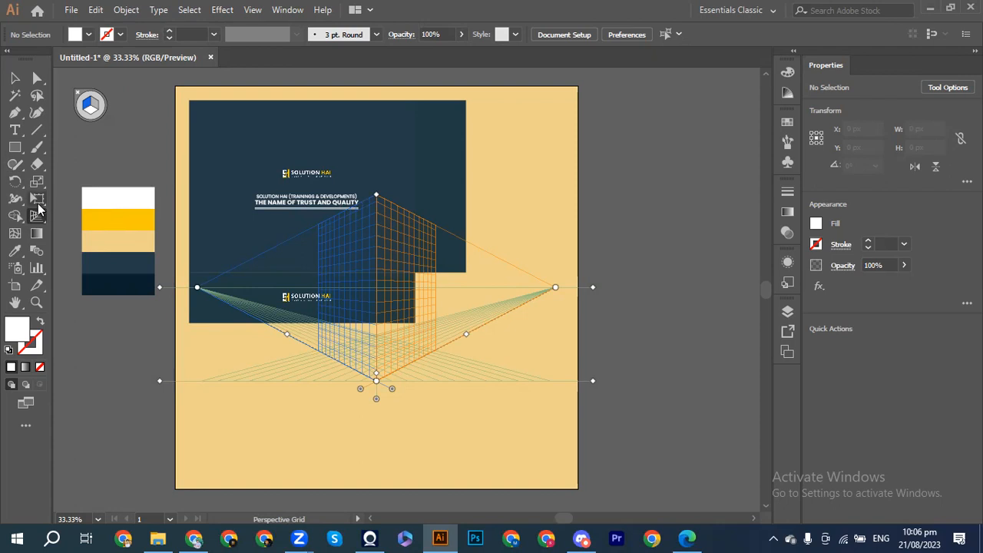
pyautogui.hotkey('shift', 'v')
pyautogui.hotkey('shift', 'p')
pyautogui.hotkey('shift', 'v')
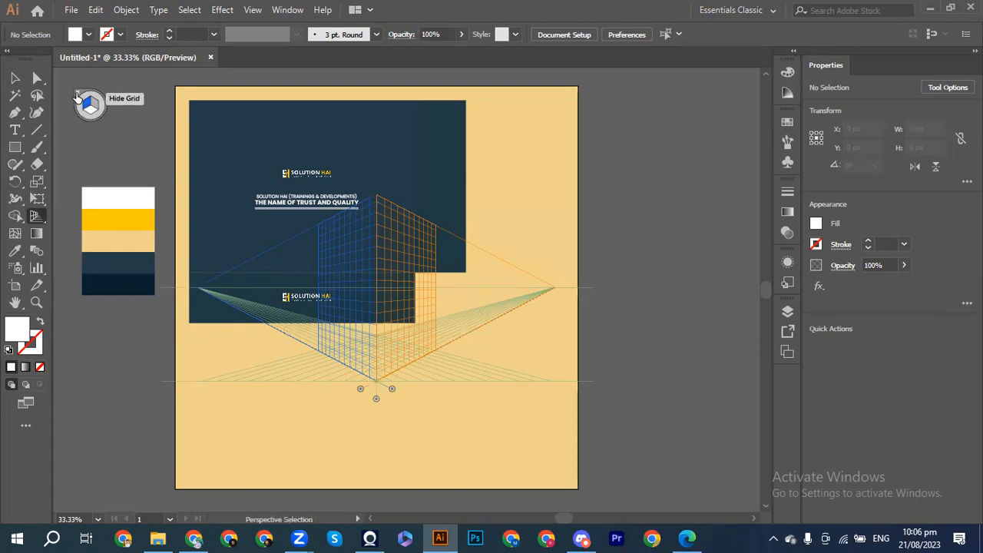
pyautogui.click(76, 96)
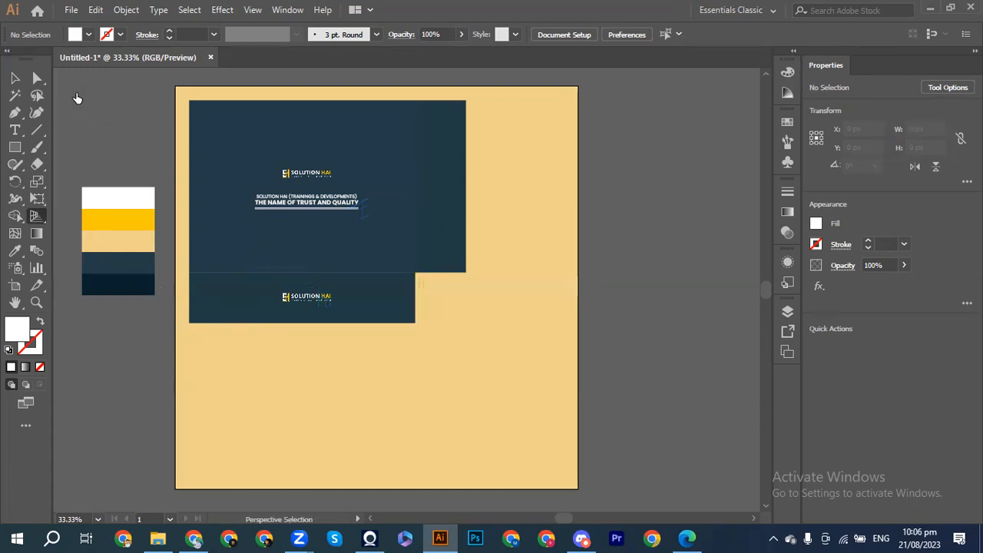
pyautogui.click(11, 83)
pyautogui.click(36, 217)
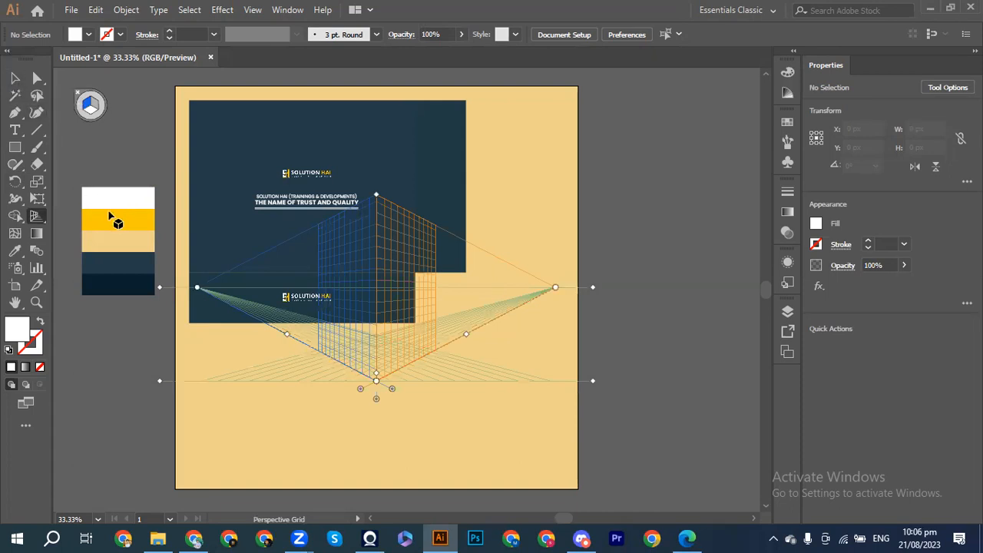
pyautogui.click(13, 80)
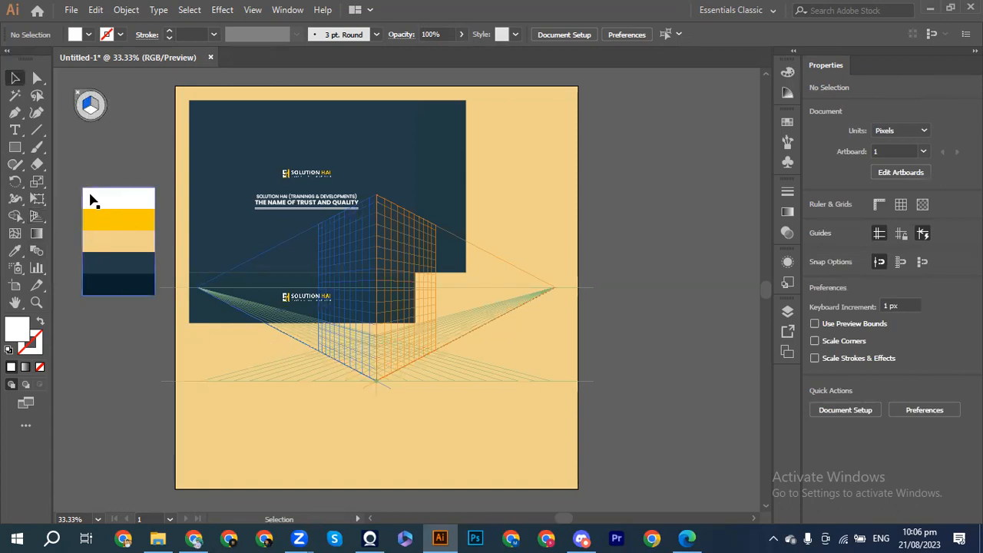
pyautogui.click(36, 216)
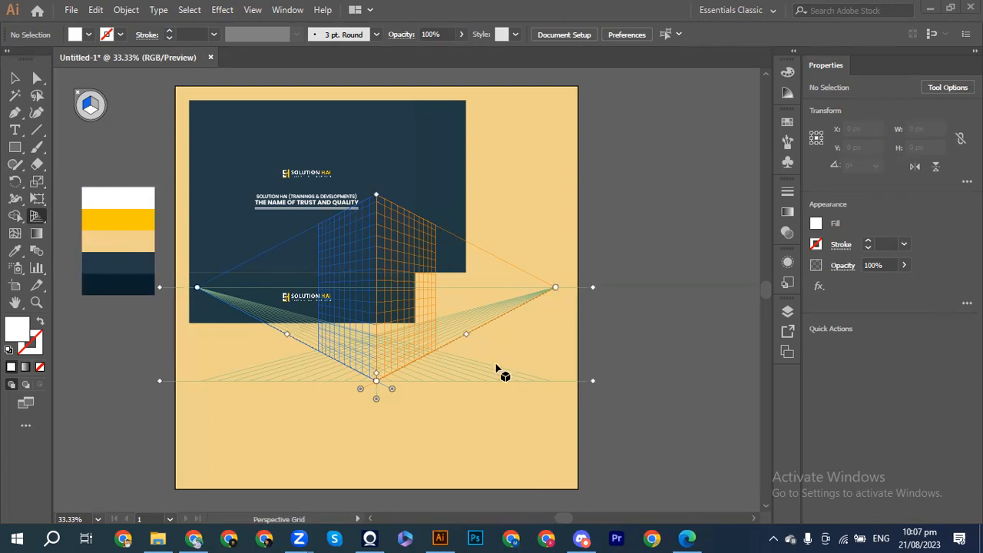
pyautogui.hotkey('shift', 'v')
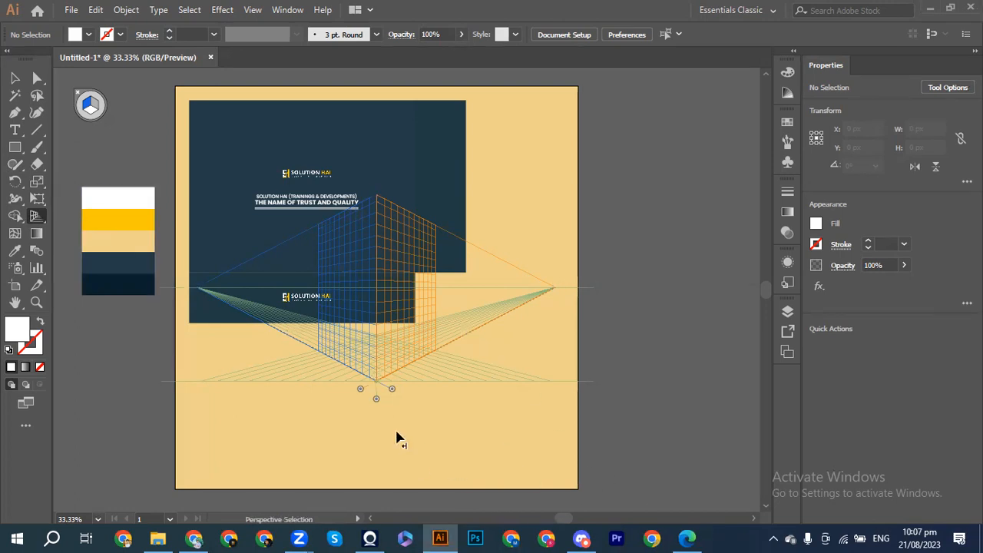
pyautogui.hotkey('ctrl', '=')
pyautogui.hotkey('shift', 'p')
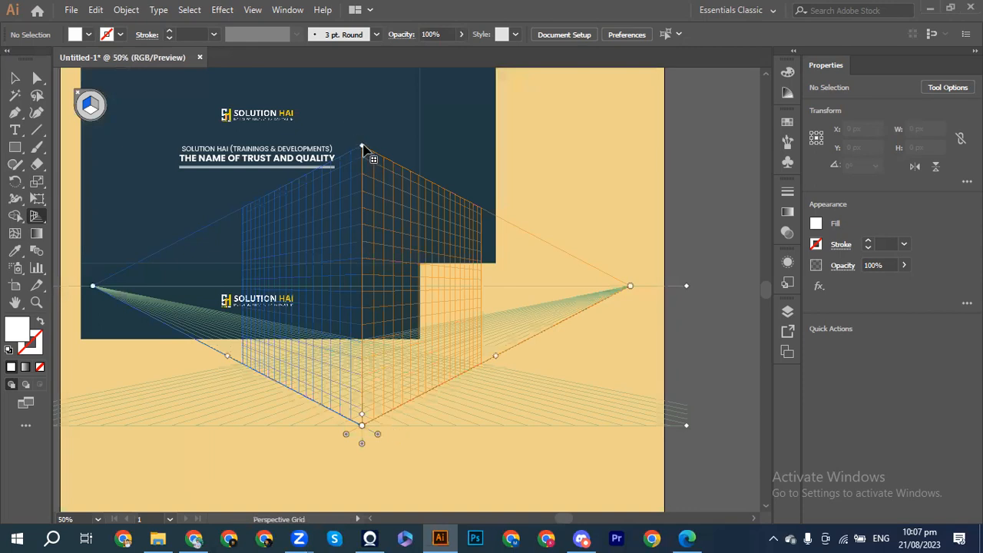
# Step: Drag the grid's vertical extent down near the ground plane, raise it slightly, then zoom in
pyautogui.moveTo(362, 146); pyautogui.dragTo(364, 406)
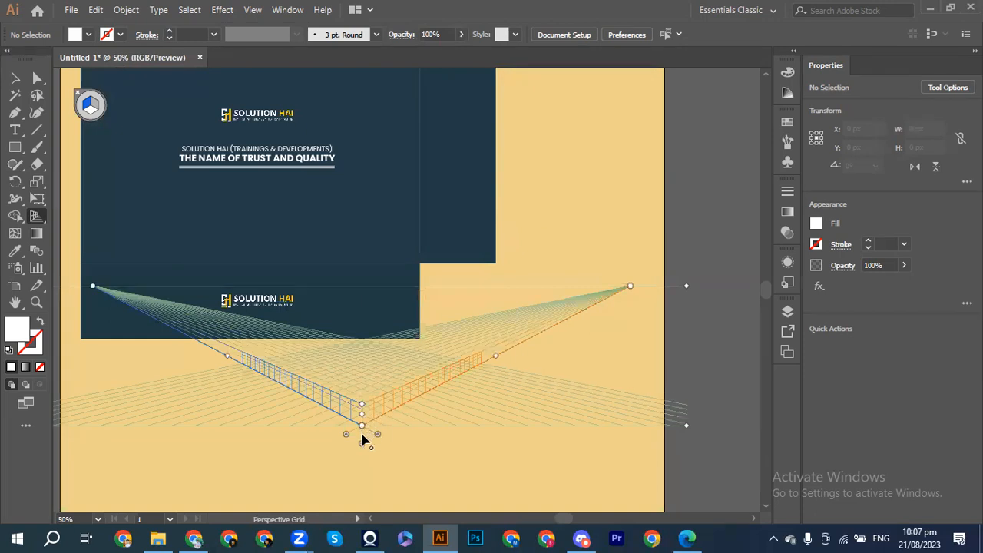
pyautogui.moveTo(362, 418); pyautogui.dragTo(361, 401)
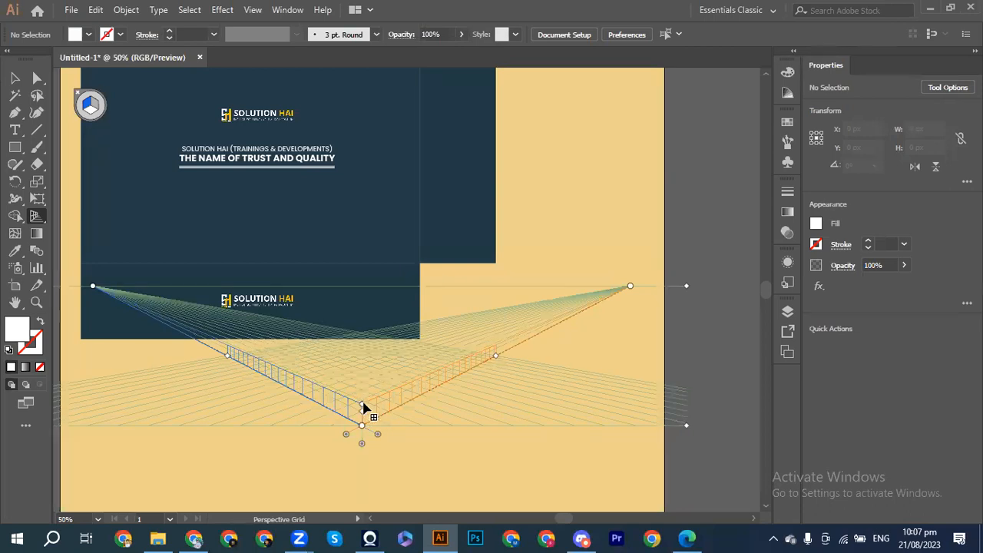
pyautogui.moveTo(361, 400); pyautogui.dragTo(362, 395)
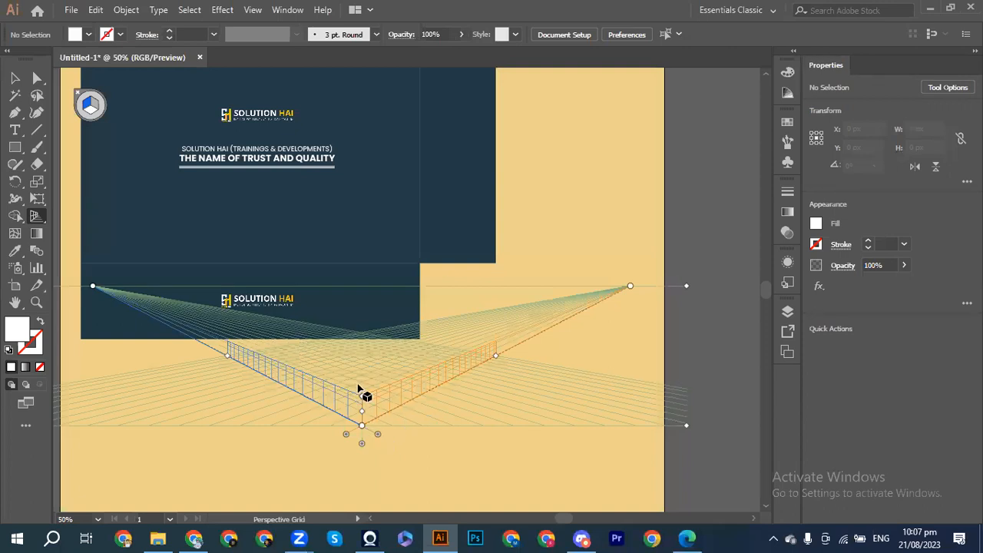
pyautogui.hotkey('ctrl', '=')
pyautogui.hotkey('ctrl', '=')
pyautogui.hotkey('shift', 'p')
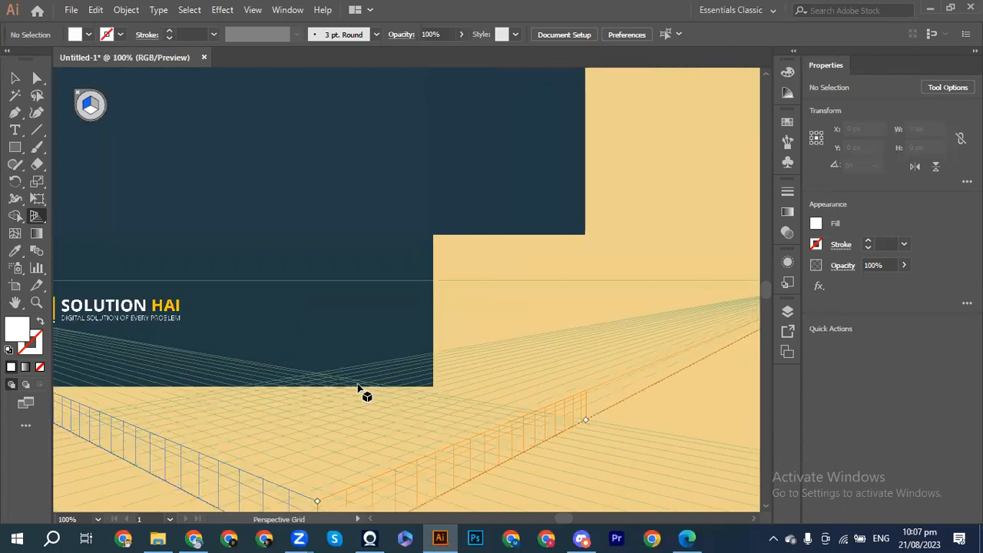
pyautogui.scroll(-5, 358, 388)
pyautogui.hotkey('ctrl', '=')
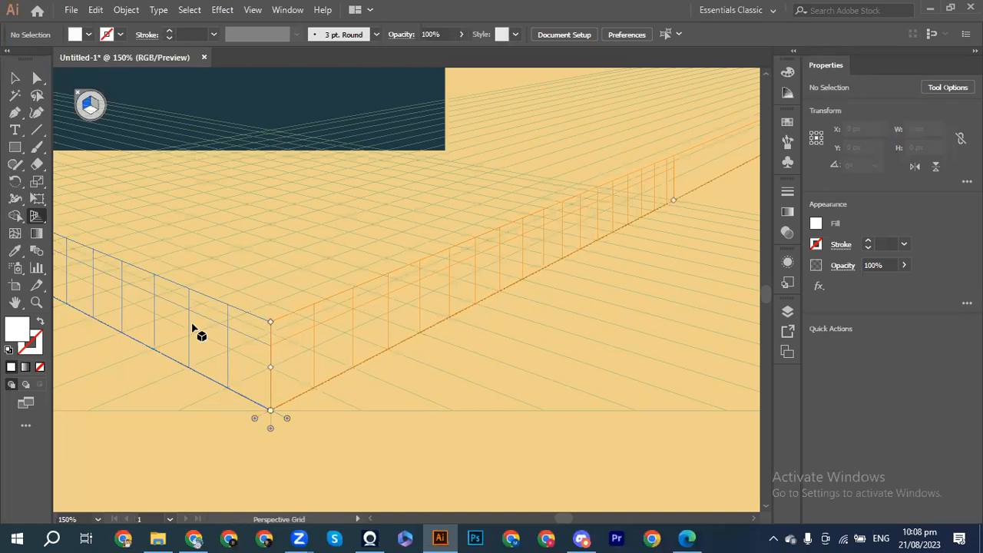
pyautogui.scroll(2, 192, 329)
pyautogui.hotkey('ctrl', '-')
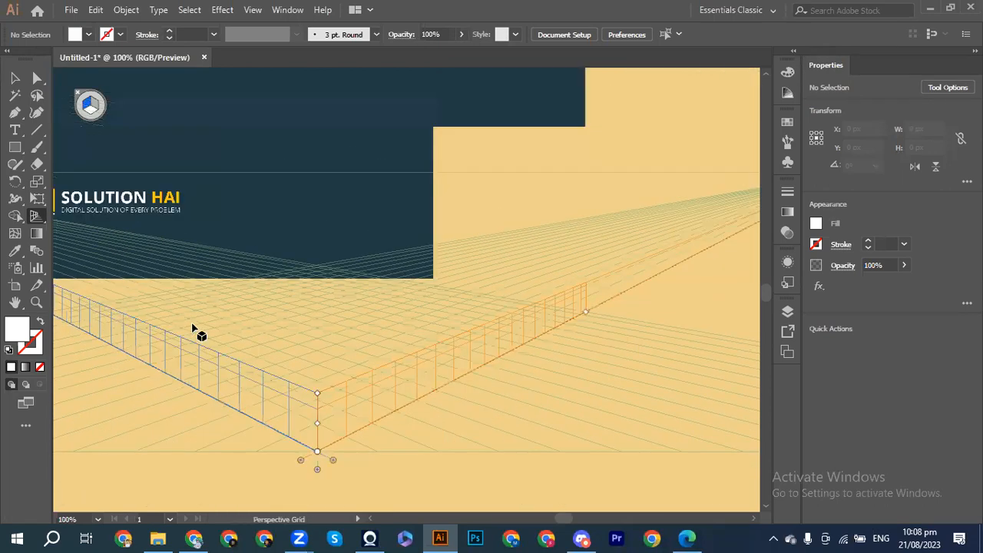
pyautogui.hotkey('ctrl', '-')
pyautogui.scroll(2, 196, 330)
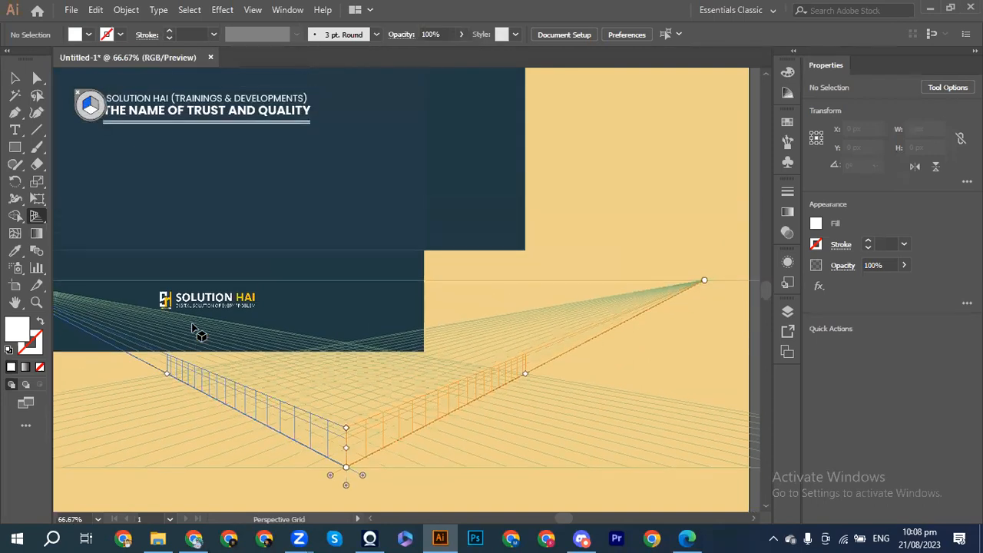
pyautogui.scroll(3, 192, 328)
pyautogui.scroll(-1, 192, 328)
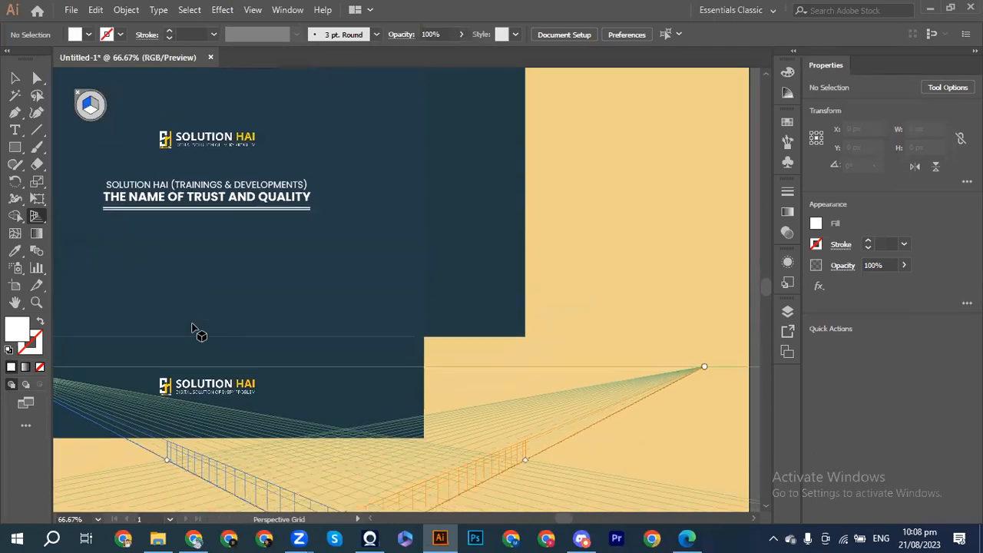
pyautogui.scroll(3, 198, 332)
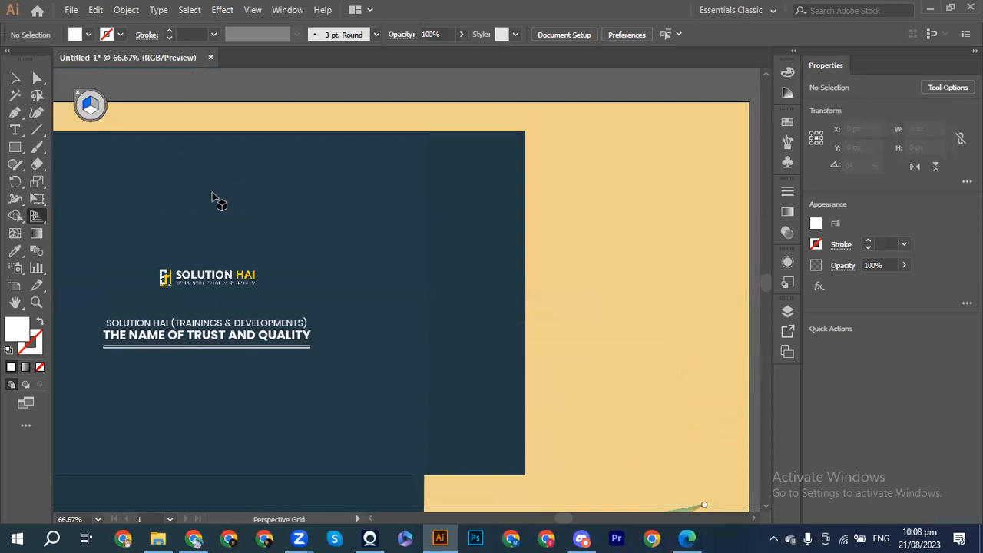
pyautogui.scroll(-3, 316, 276)
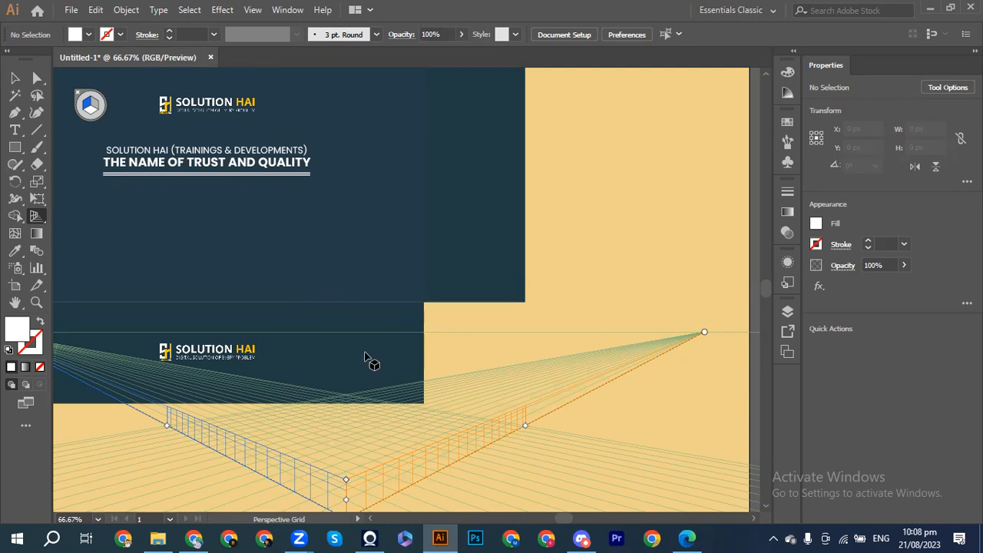
pyautogui.scroll(-3, 377, 379)
pyautogui.scroll(-3, 374, 377)
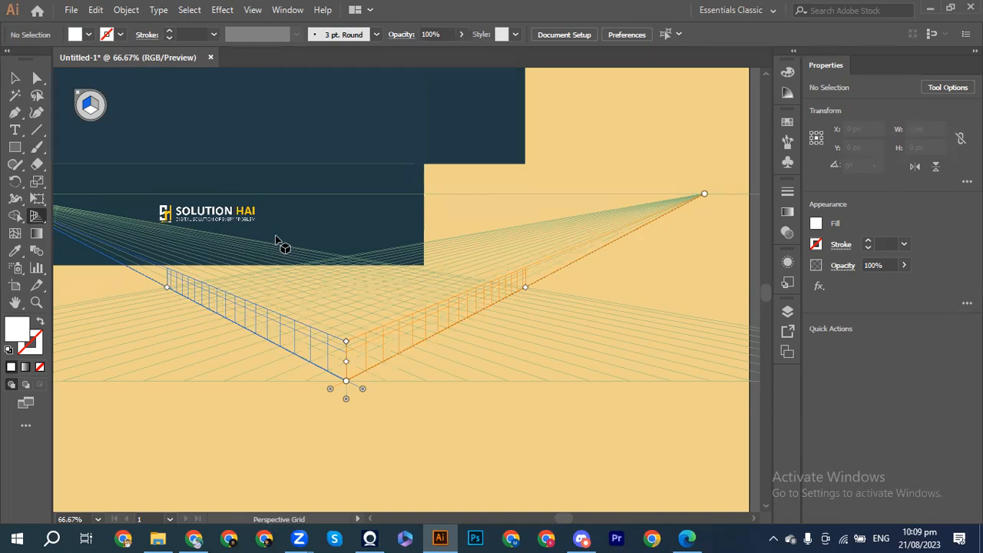
# Step: Make the left grid plane the active perspective plane
pyautogui.hotkey('shift', 'v')
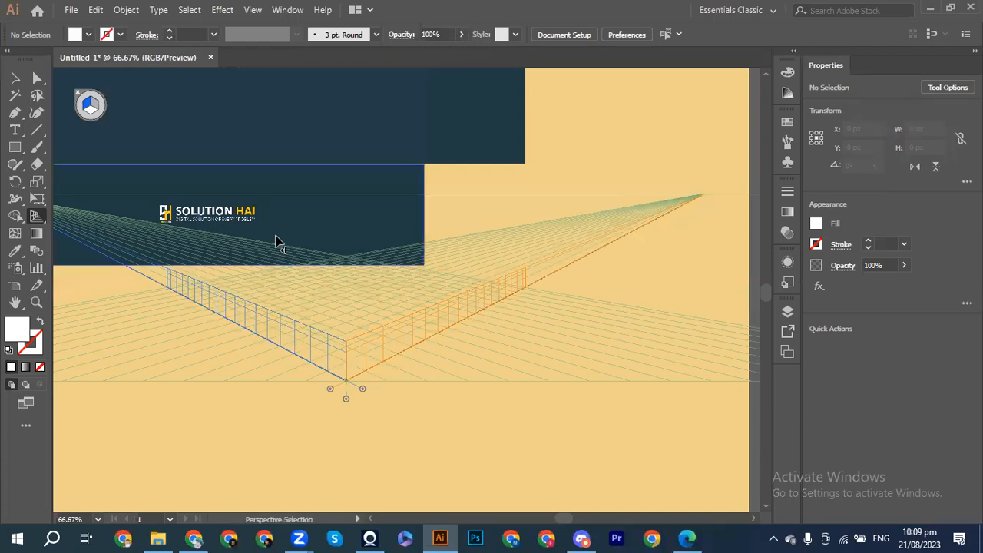
pyautogui.hotkey('ctrl', '+')
pyautogui.hotkey('ctrl', '-')
pyautogui.hotkey('ctrl', '-')
pyautogui.hotkey('shift', 'p')
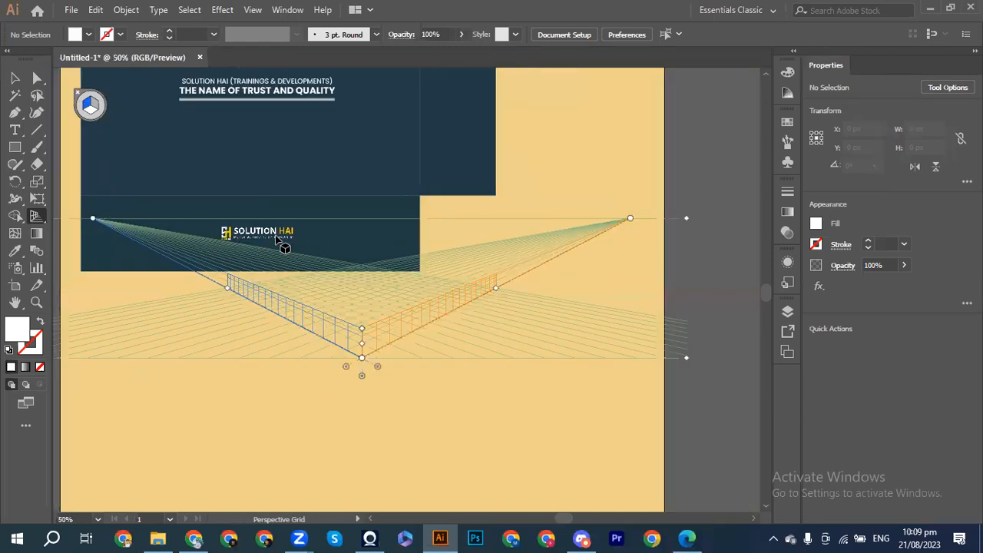
pyautogui.scroll(4, 278, 240)
pyautogui.scroll(1, 278, 241)
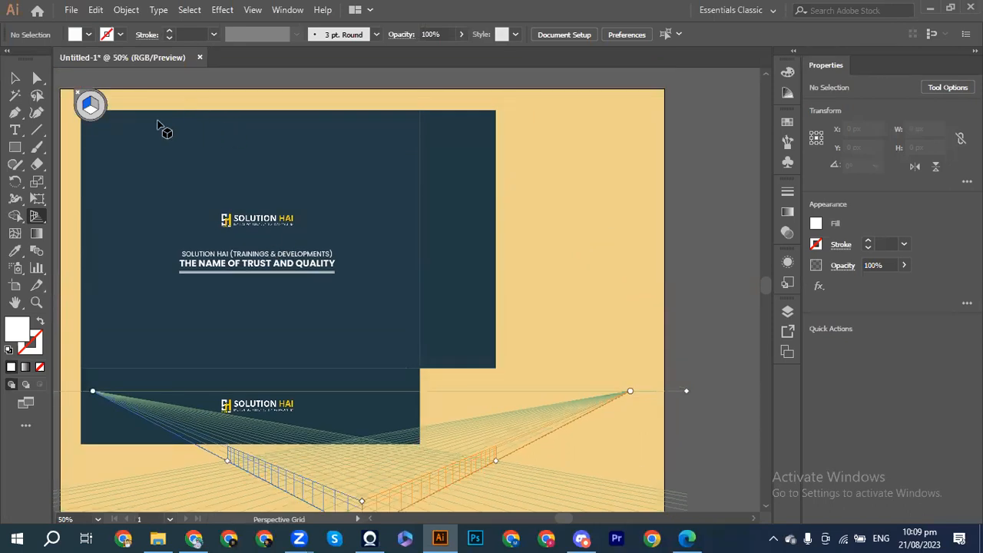
pyautogui.click(89, 106)
pyautogui.scroll(-3, 307, 261)
pyautogui.scroll(2, 313, 265)
pyautogui.scroll(-3, 313, 264)
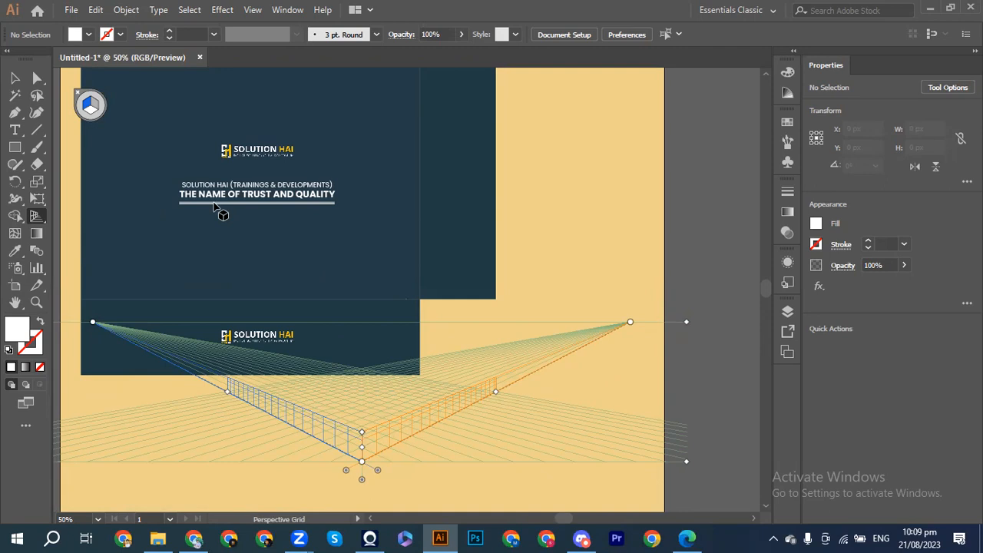
# Step: Select the 1080 px background rectangle with Perspective Selection and zoom out to the whole artboard
pyautogui.hotkey('shift', 'v')
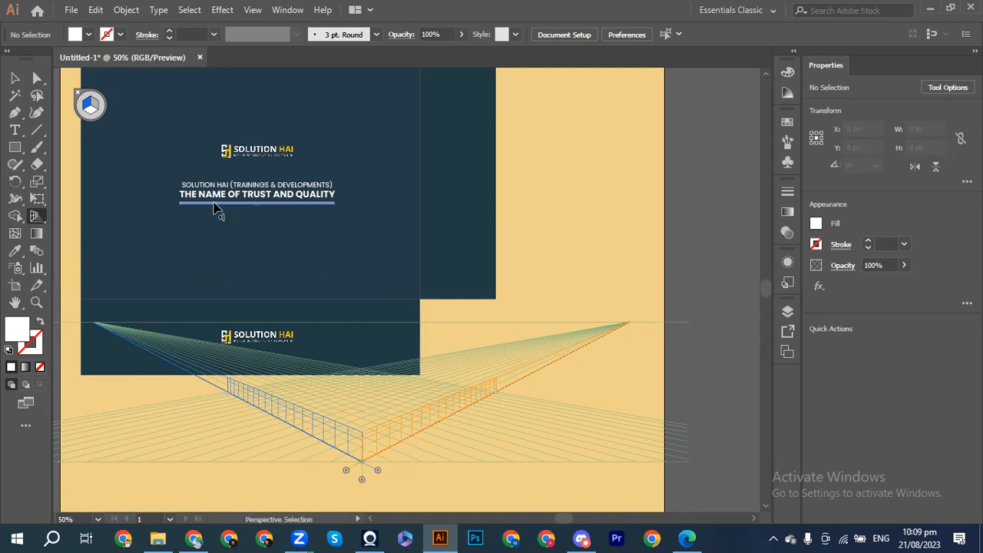
pyautogui.click(217, 210)
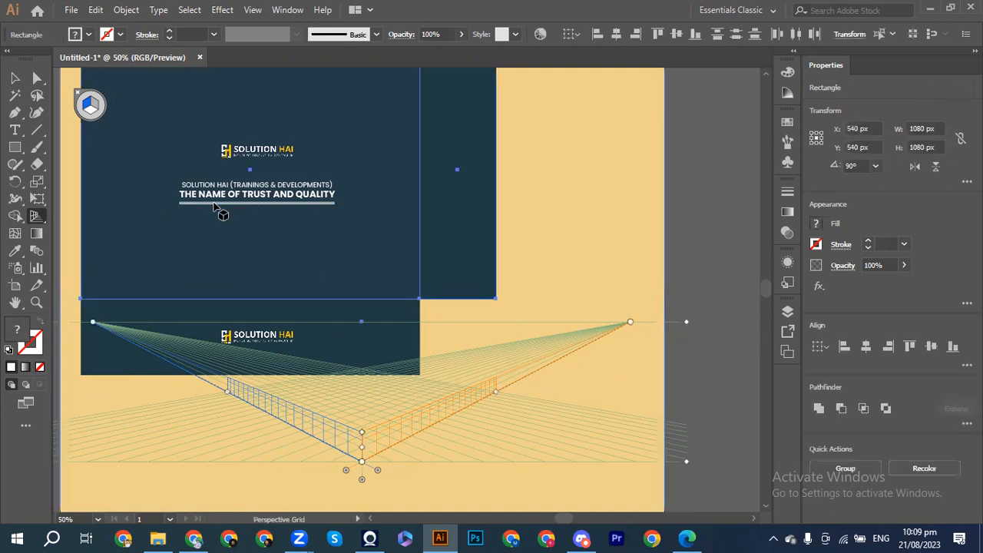
pyautogui.scroll(3, 566, 254)
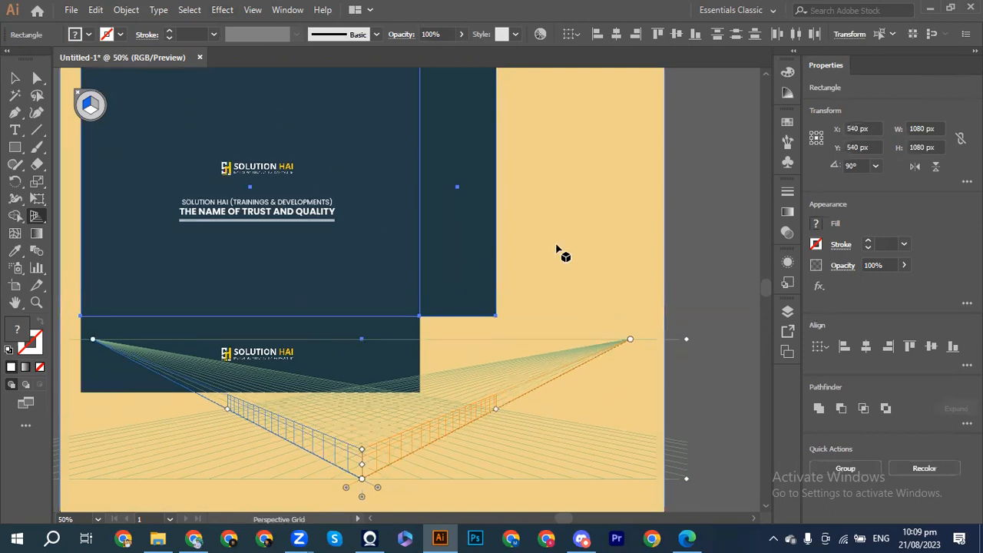
pyautogui.hscroll(-2, 559, 251)
pyautogui.hotkey('shift', 'v')
pyautogui.hotkey('ctrl', '-')
pyautogui.hotkey('shift', 'p')
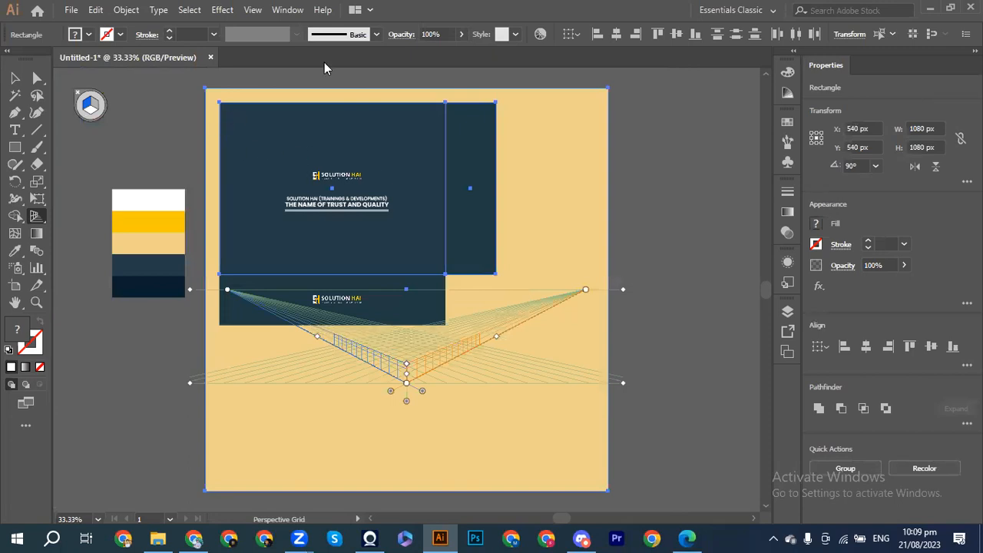
# Step: Select the tan background rectangle with the regular Selection tool and lock it with Ctrl+2
pyautogui.click(14, 77)
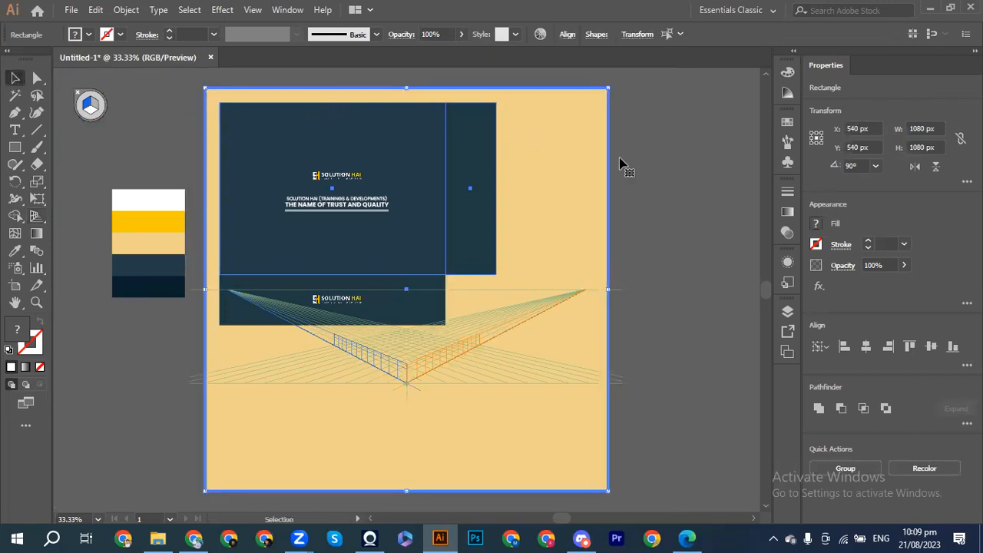
pyautogui.click(647, 169)
pyautogui.click(572, 191)
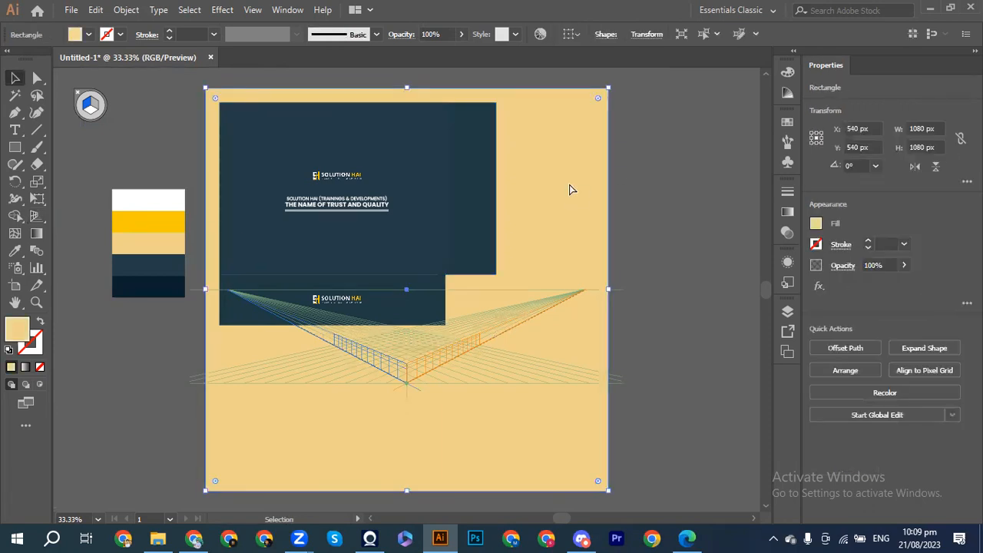
pyautogui.hotkey('ctrl', '2')
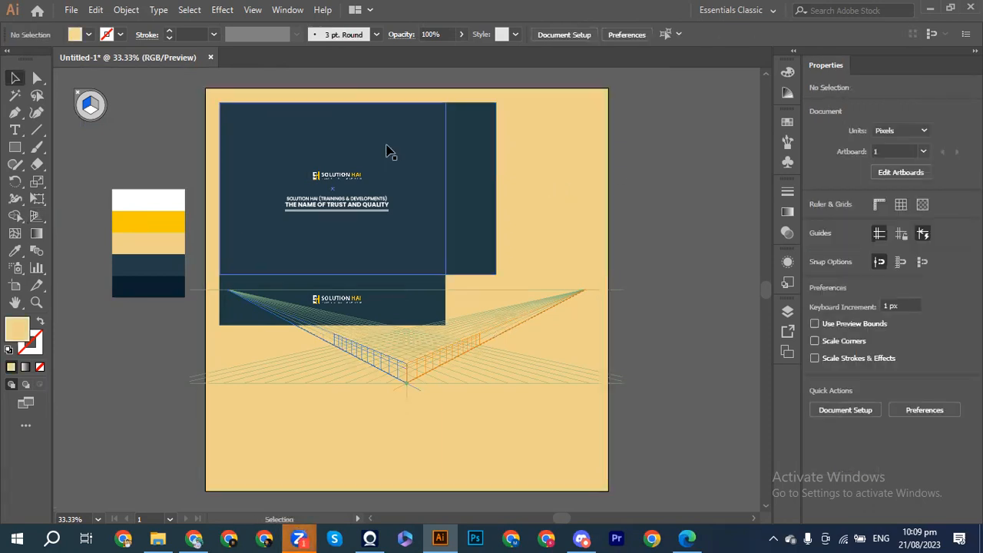
# Step: Scale the dark card pieces down from a corner handle, then reselect the top face and text
pyautogui.moveTo(205, 112); pyautogui.dragTo(573, 321)
pyautogui.moveTo(496, 326); pyautogui.dragTo(418, 277)
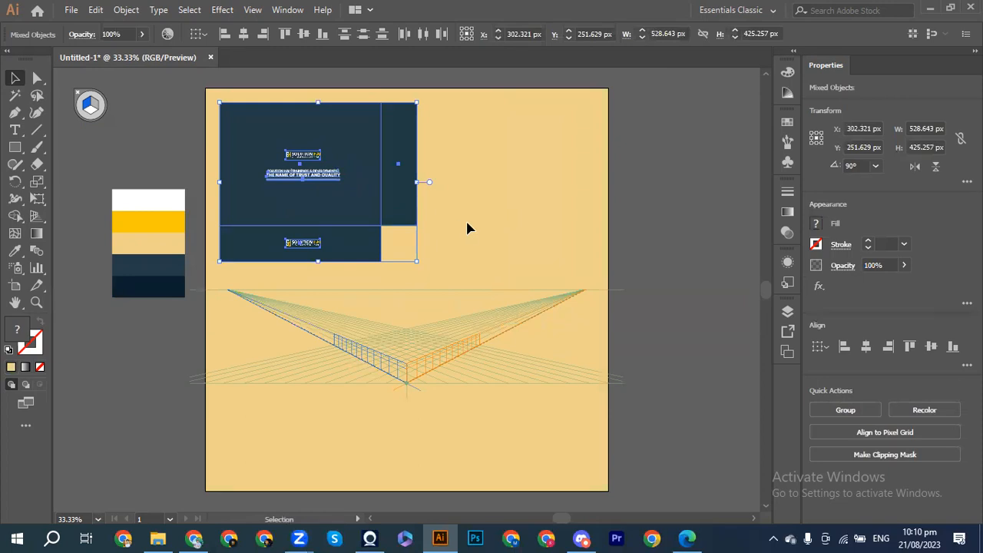
pyautogui.click(549, 215)
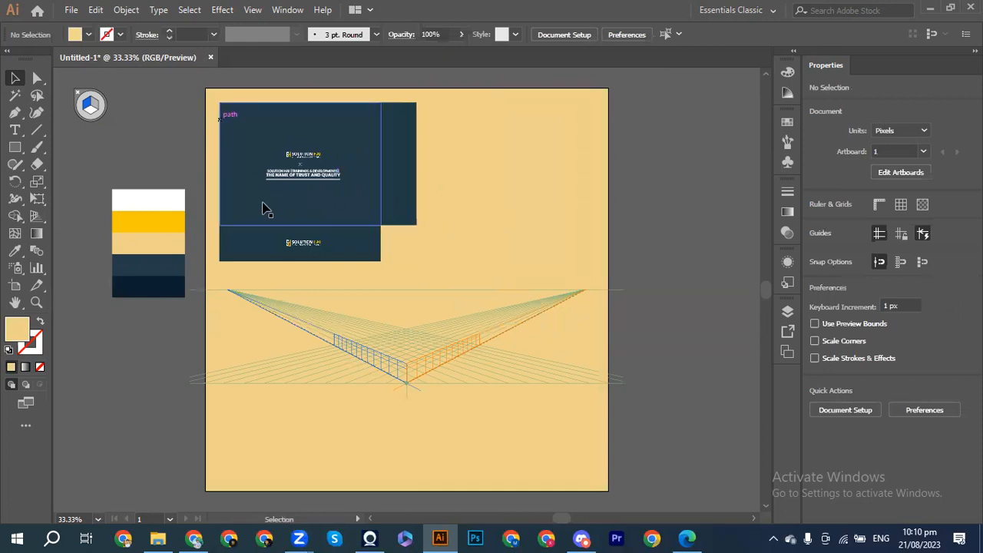
pyautogui.moveTo(194, 98); pyautogui.dragTo(354, 201)
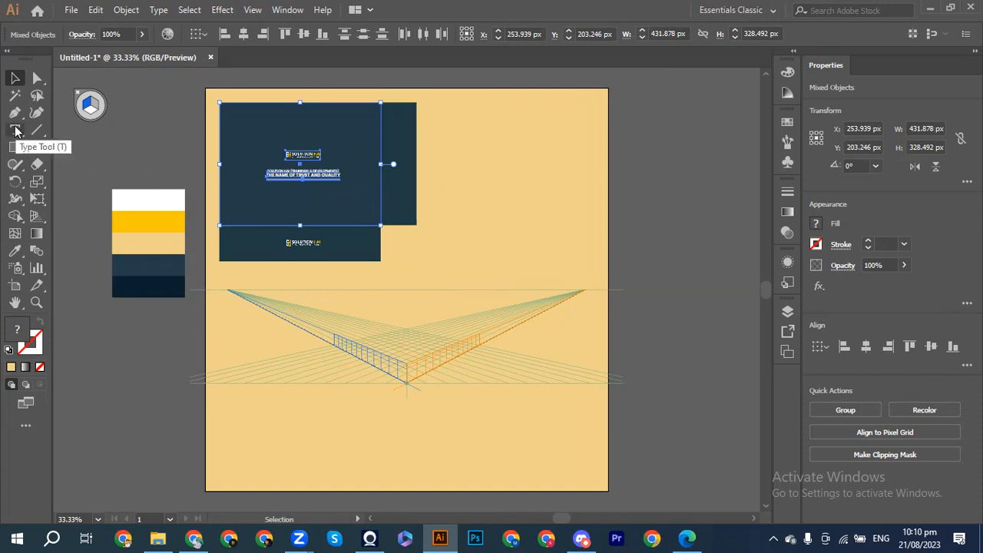
# Step: Switch to the Perspective Selection Tool from the Perspective Grid flyout and clear the selection
pyautogui.click(35, 218)
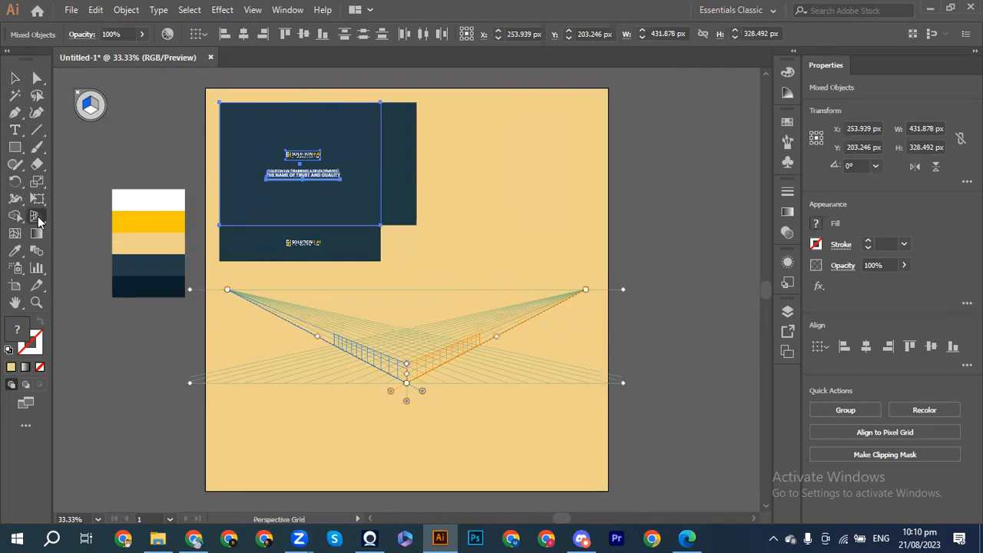
pyautogui.moveTo(39, 221); pyautogui.dragTo(87, 228)
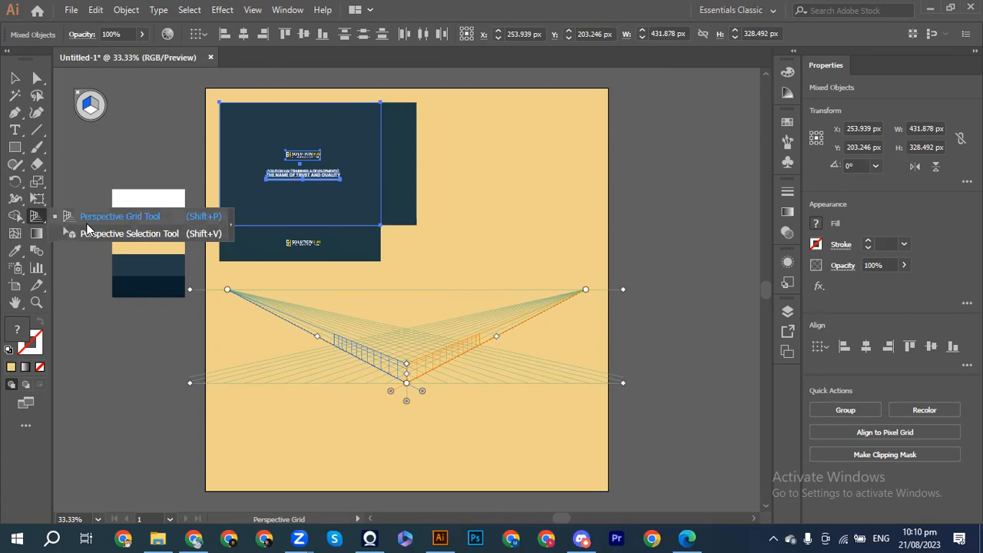
pyautogui.click(100, 233)
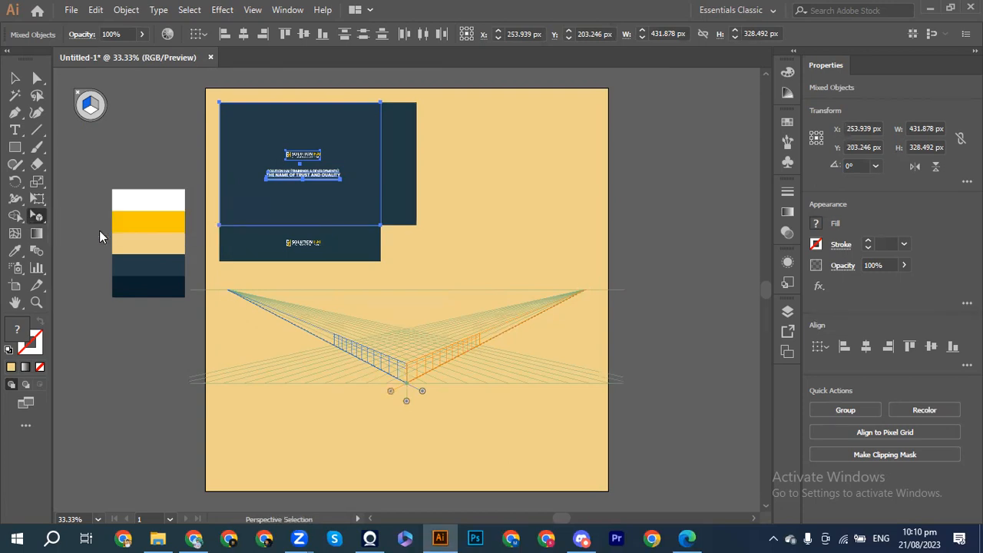
pyautogui.click(204, 173)
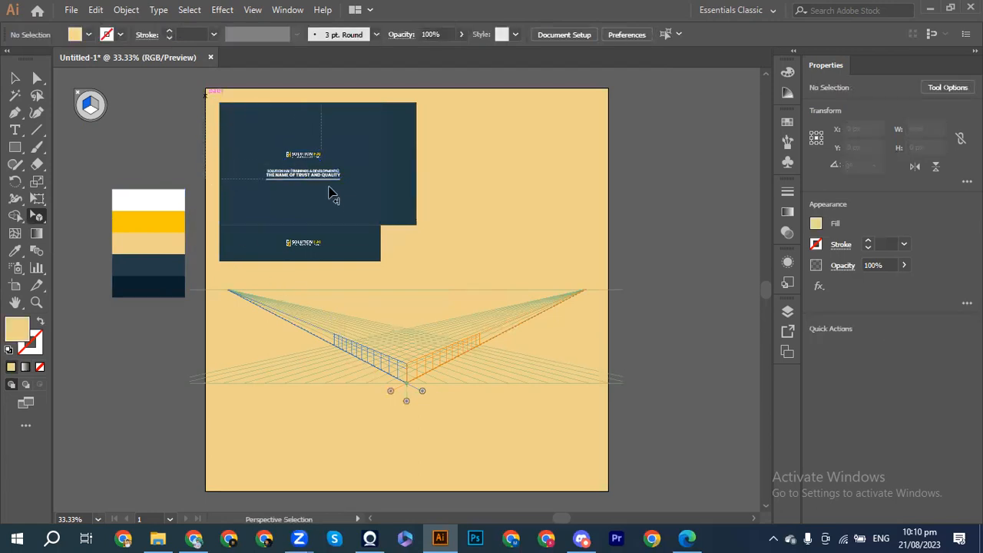
pyautogui.click(362, 215)
pyautogui.moveTo(306, 201); pyautogui.dragTo(91, 108)
pyautogui.moveTo(271, 183); pyautogui.dragTo(376, 345)
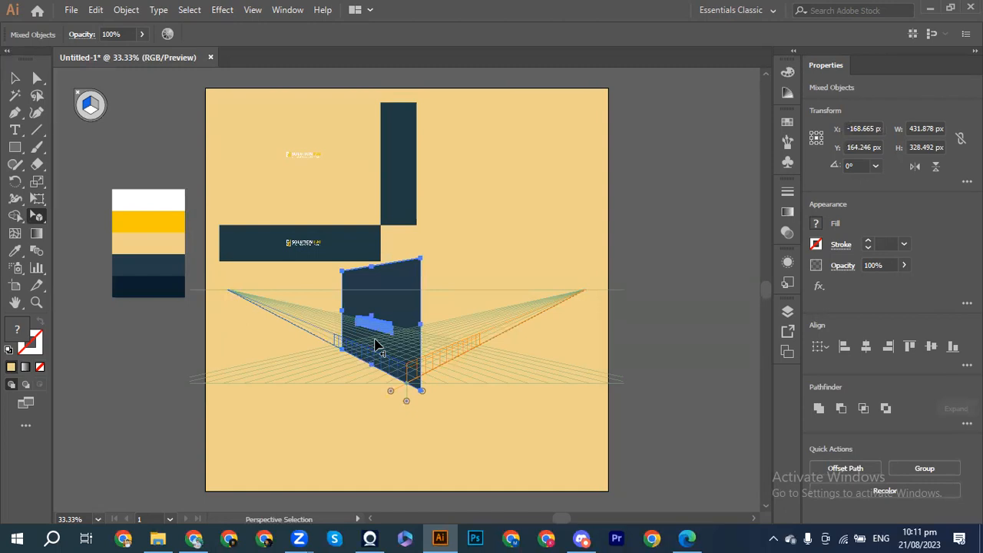
pyautogui.hotkey('ctrl', '=')
pyautogui.hscroll(-3, 377, 346)
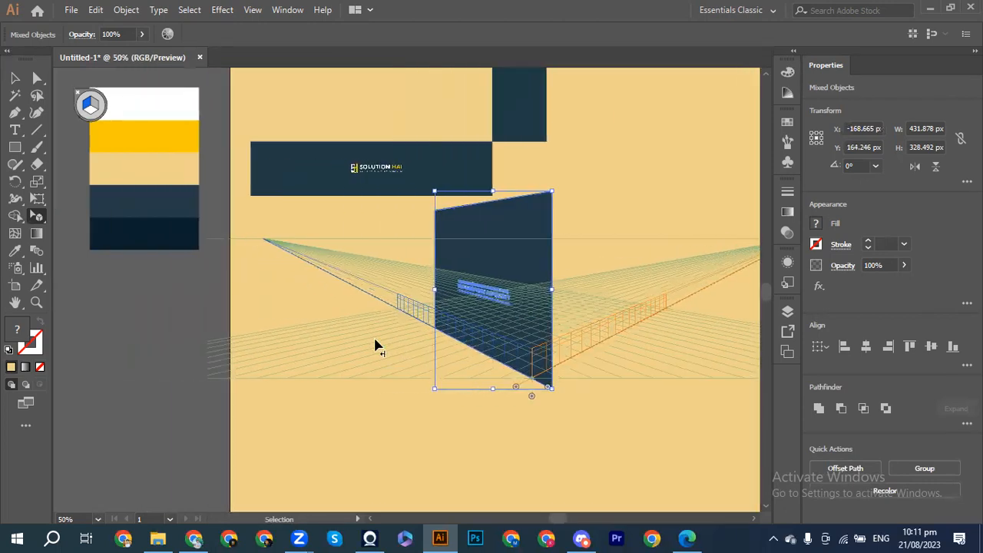
pyautogui.scroll(3, 377, 347)
pyautogui.hotkey('ctrl', 'z')
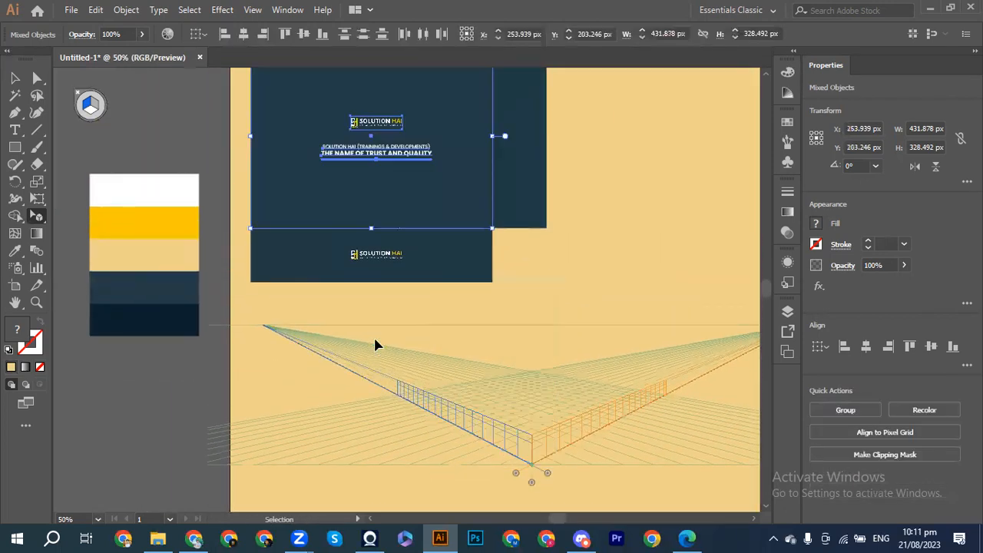
pyautogui.hscroll(3, 375, 346)
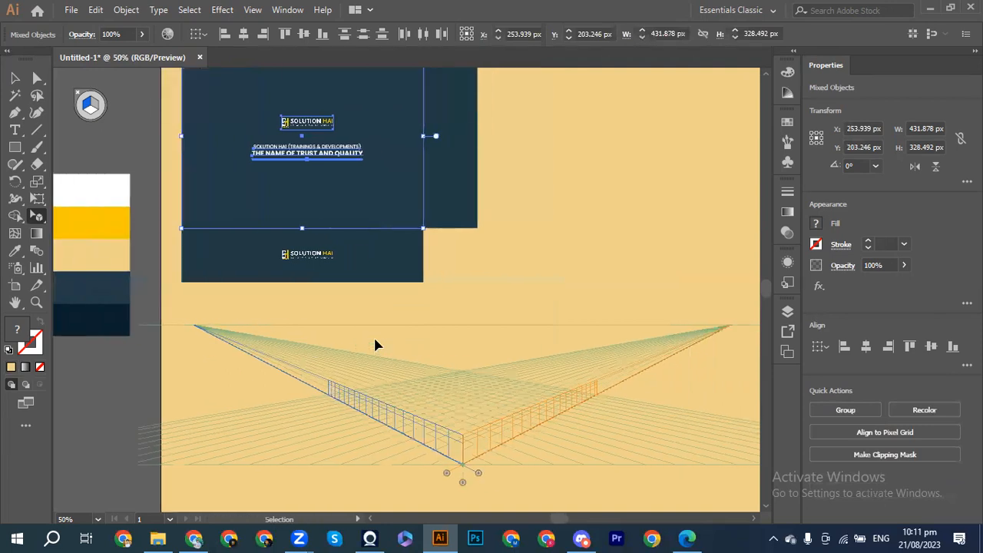
pyautogui.hotkey('ctrl', '-')
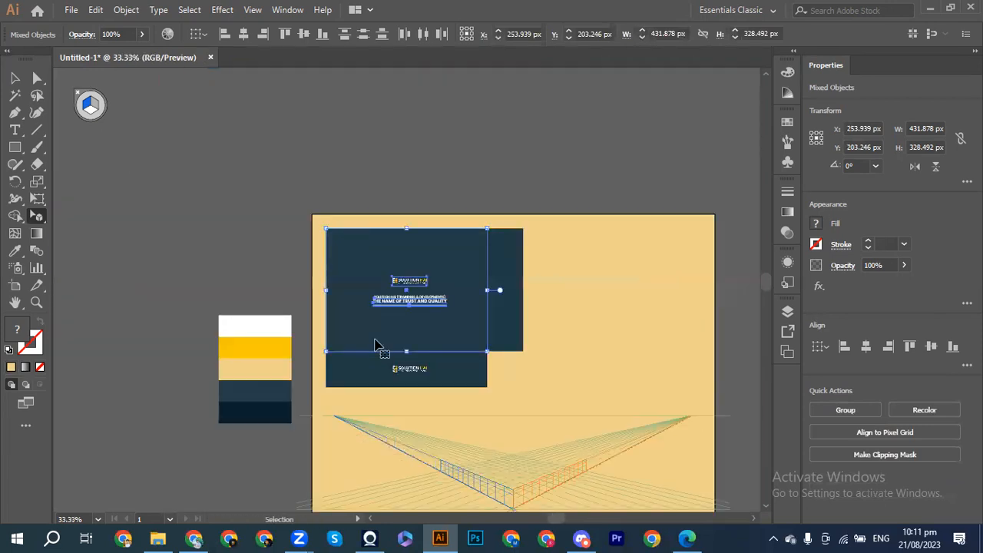
pyautogui.hscroll(3, 376, 346)
pyautogui.scroll(-3, 376, 347)
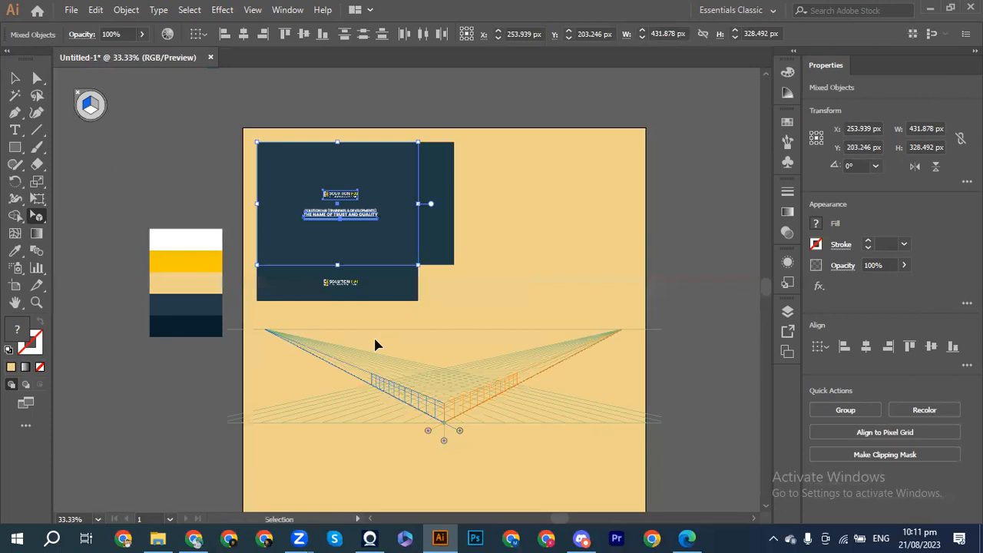
pyautogui.click(481, 295)
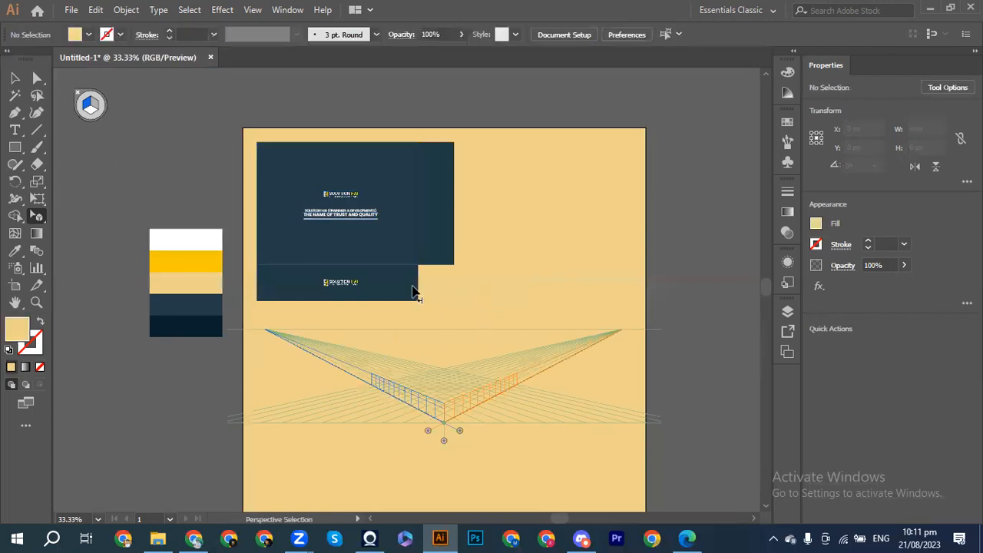
pyautogui.click(16, 79)
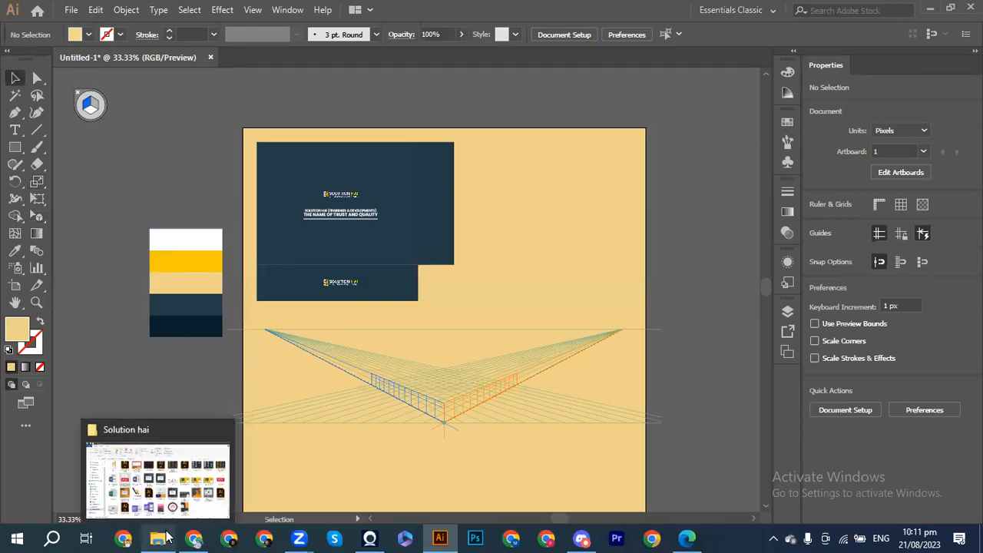
# Step: Open SH Logo.ai from the Solution hai folder in File Explorer
pyautogui.click(150, 419)
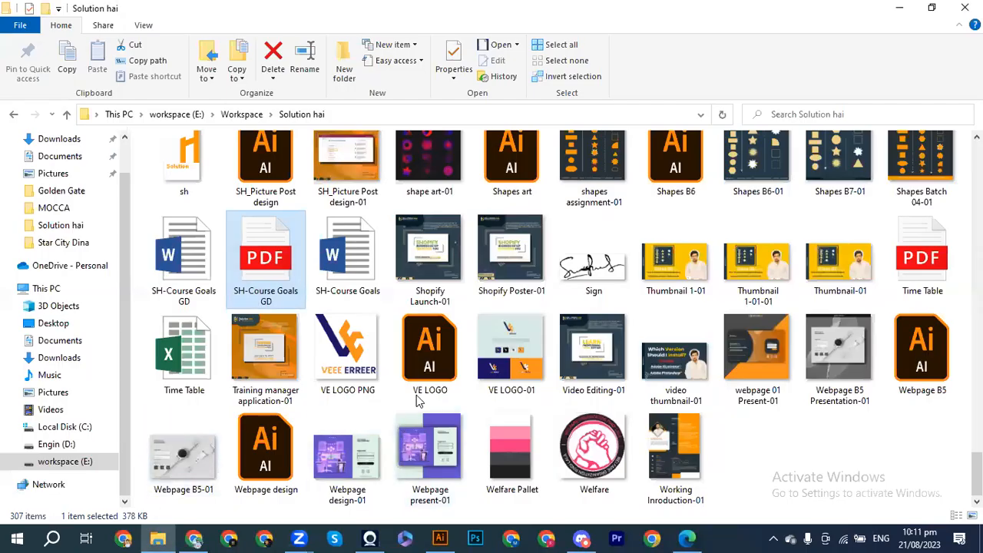
pyautogui.scroll(5, 591, 175)
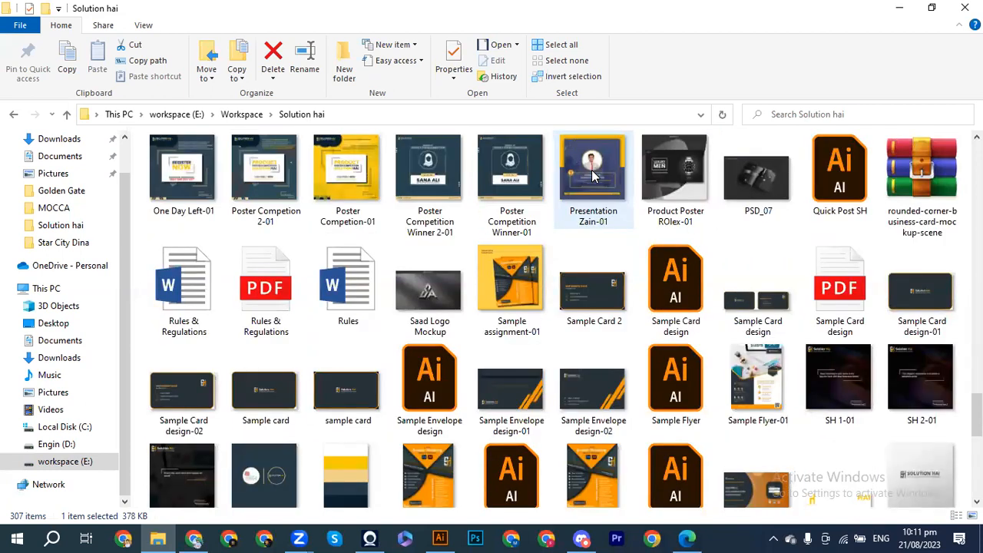
pyautogui.scroll(3, 592, 175)
pyautogui.scroll(-2, 592, 175)
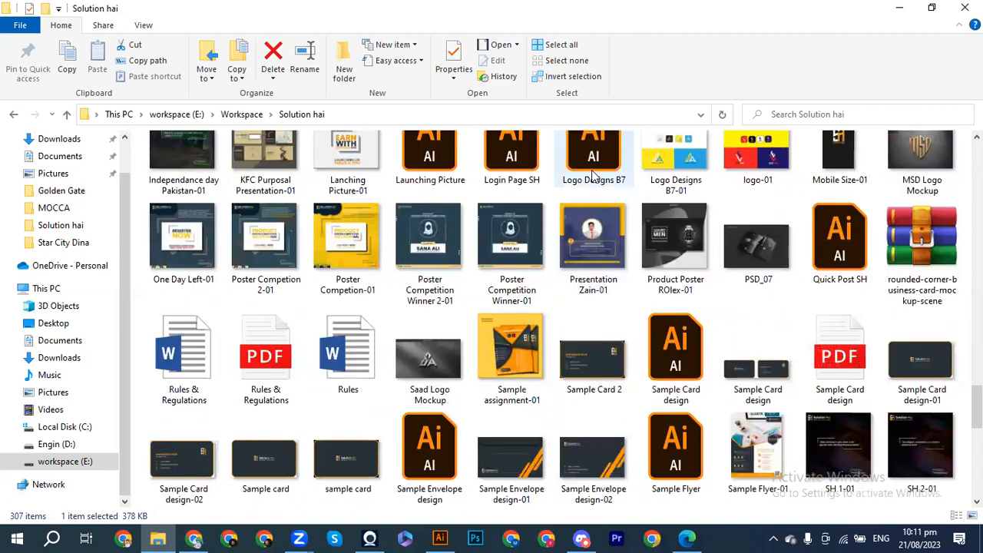
pyautogui.scroll(-5, 590, 241)
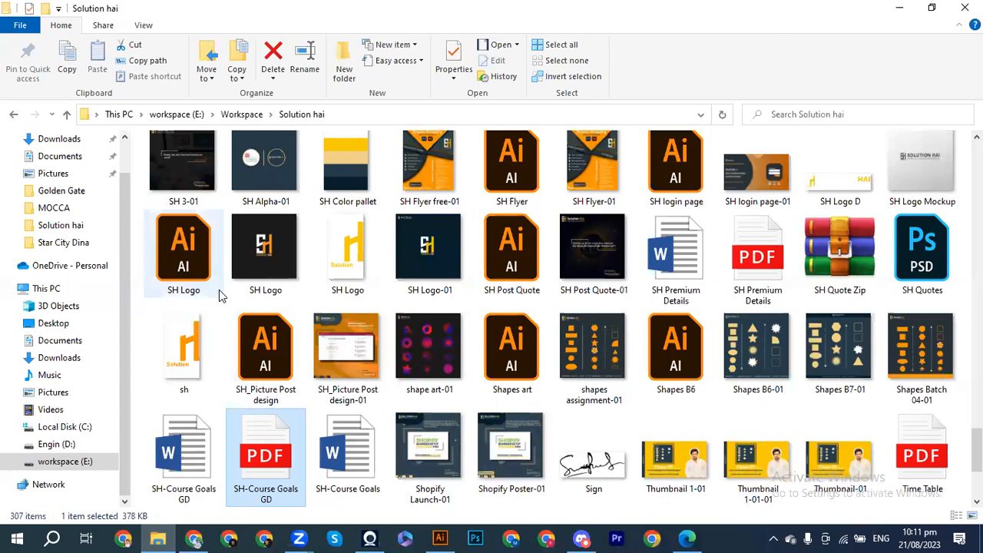
pyautogui.click(176, 272)
pyautogui.doubleClick(176, 274)
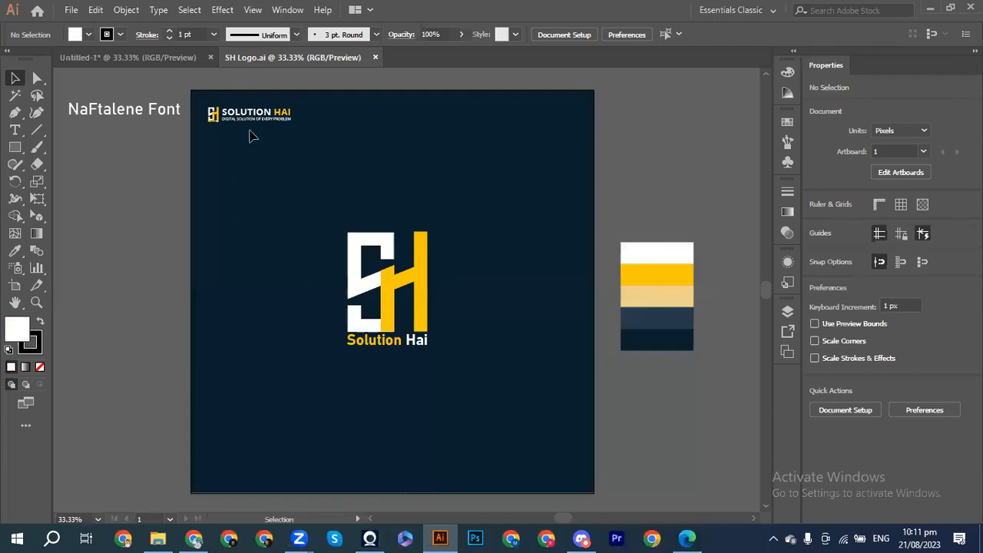
# Step: Alt-drag a copy of the SOLUTION HAI logo group from SH Logo.ai onto the card
pyautogui.click(252, 120)
pyautogui.click(324, 122)
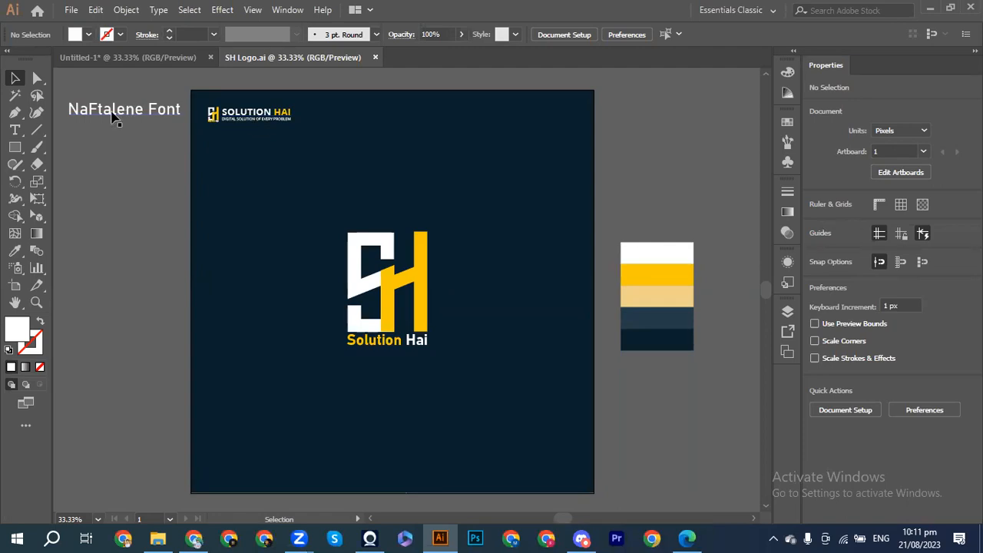
pyautogui.click(211, 120)
pyautogui.moveTo(230, 116); pyautogui.dragTo(351, 188)
pyautogui.hotkey('ctrl', 'shift', 'i')
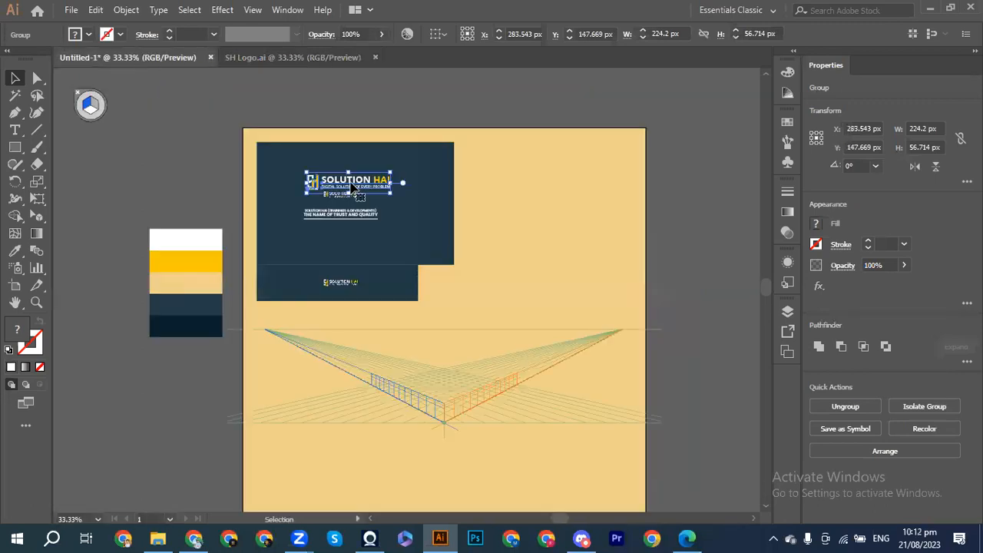
pyautogui.hotkey('ctrl', '=')
pyautogui.hotkey('ctrl', '=')
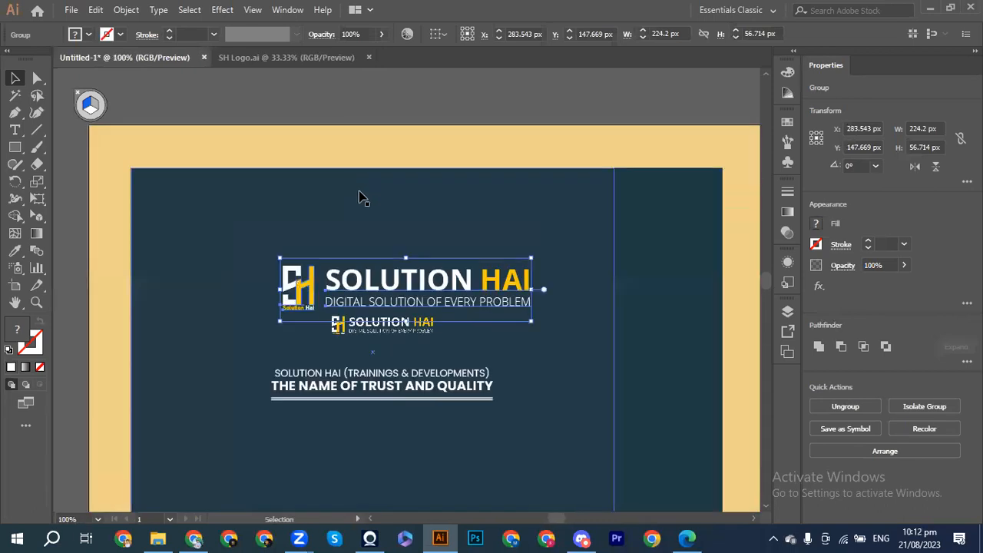
# Step: Delete the old logo image, scale the new logo to about 108 × 27 px and nudge it above the tagline
pyautogui.click(399, 343)
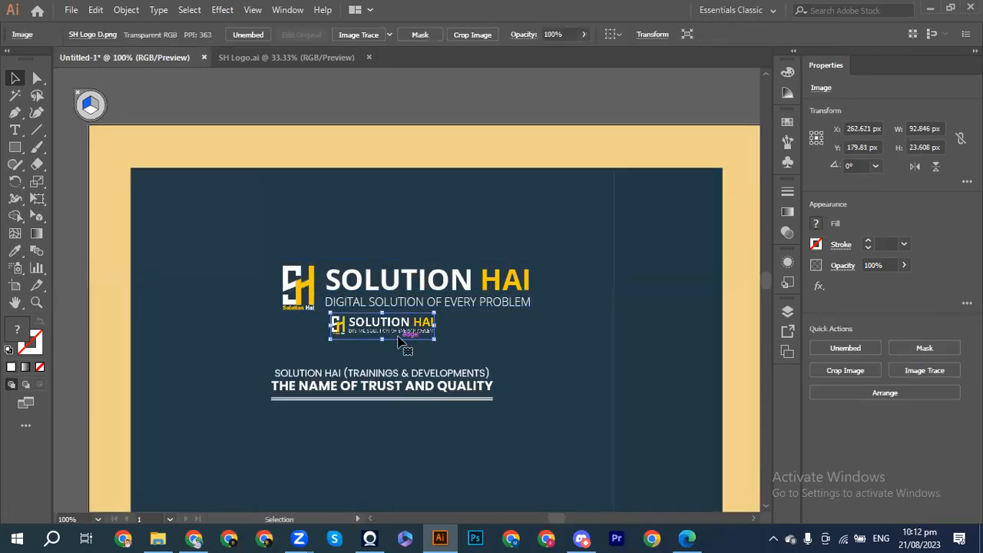
pyautogui.press('Delete')
pyautogui.click(525, 284)
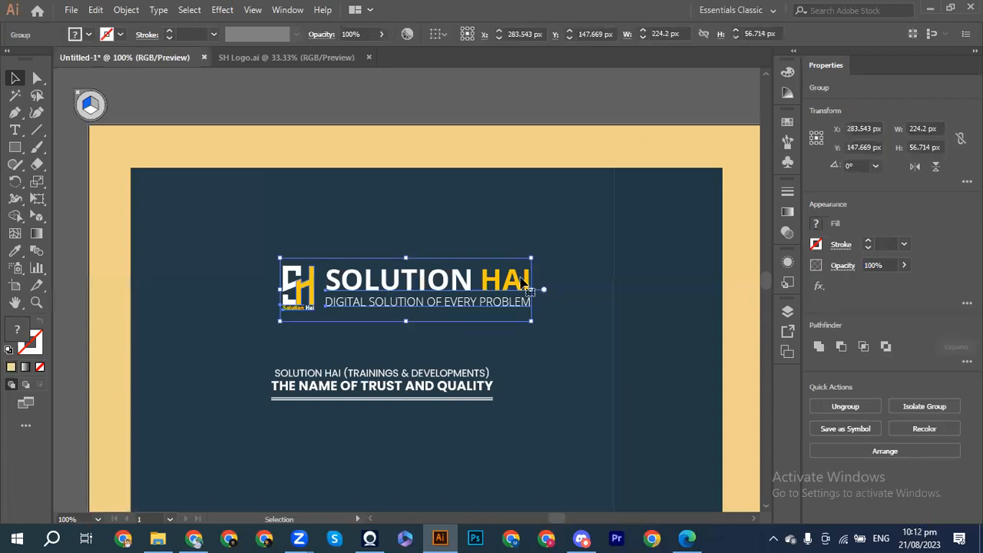
pyautogui.moveTo(531, 260); pyautogui.dragTo(503, 282)
pyautogui.hotkey('shift', 'Left')
pyautogui.hotkey('shift', 'Left')
pyautogui.hotkey('shift', 'Left')
pyautogui.press('Down')
pyautogui.press('Down')
pyautogui.press('Down')
pyautogui.press('Down')
pyautogui.hotkey('shift', 'Down')
pyautogui.hotkey('shift', 'Down')
pyautogui.press('Down')
pyautogui.hotkey('shift', 'Down')
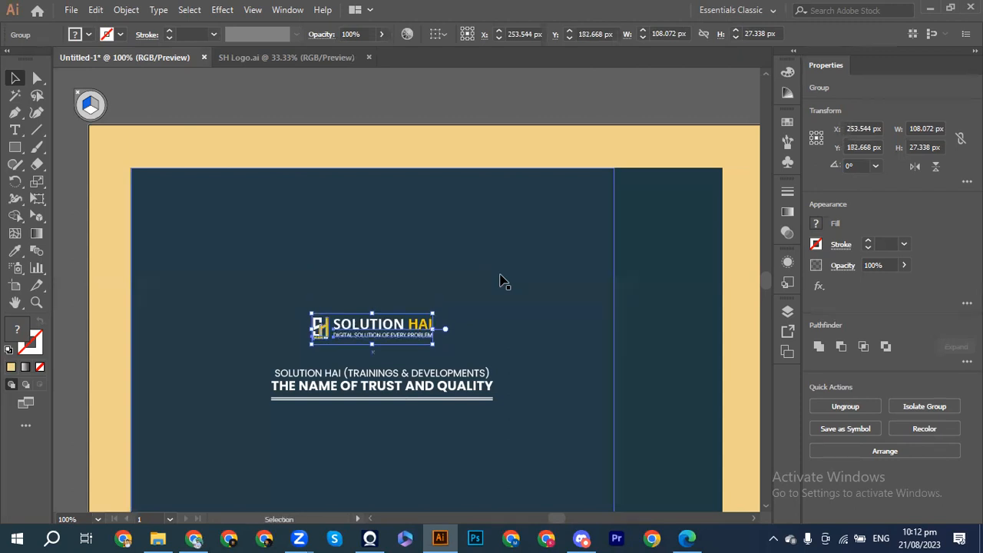
# Step: Lock the large dark card rectangle with Ctrl+2
pyautogui.click(420, 266)
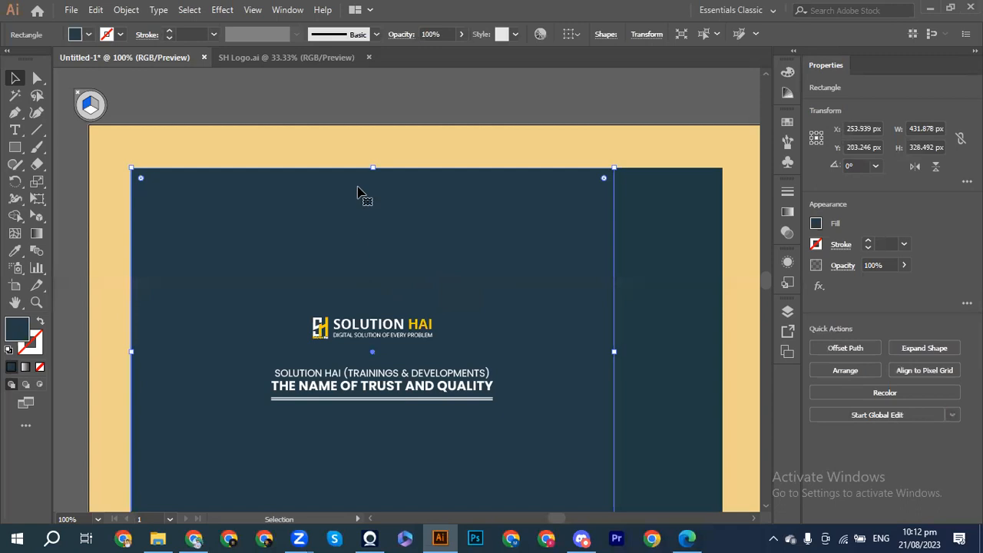
pyautogui.hotkey('ctrl', '-')
pyautogui.hotkey('ctrl', '-')
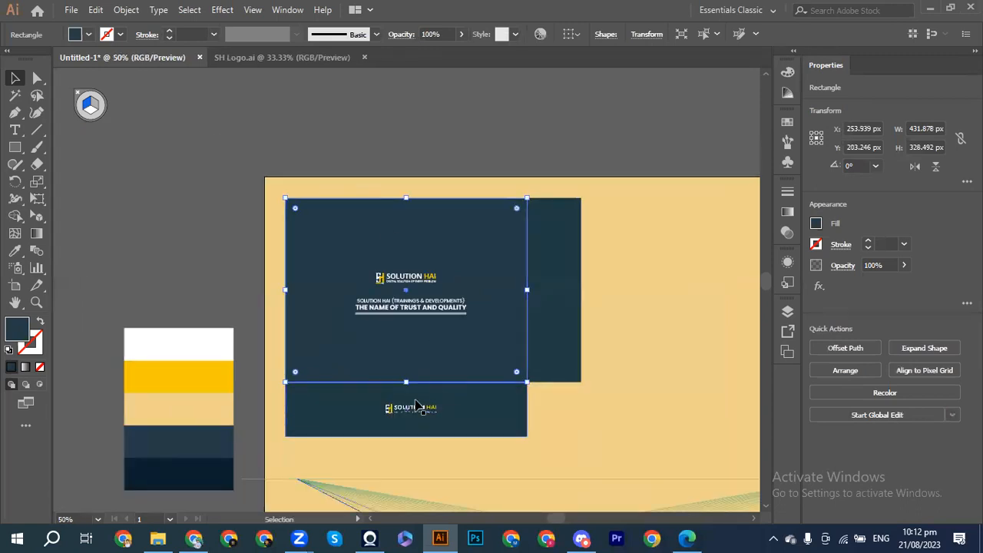
pyautogui.moveTo(421, 409); pyautogui.dragTo(206, 273)
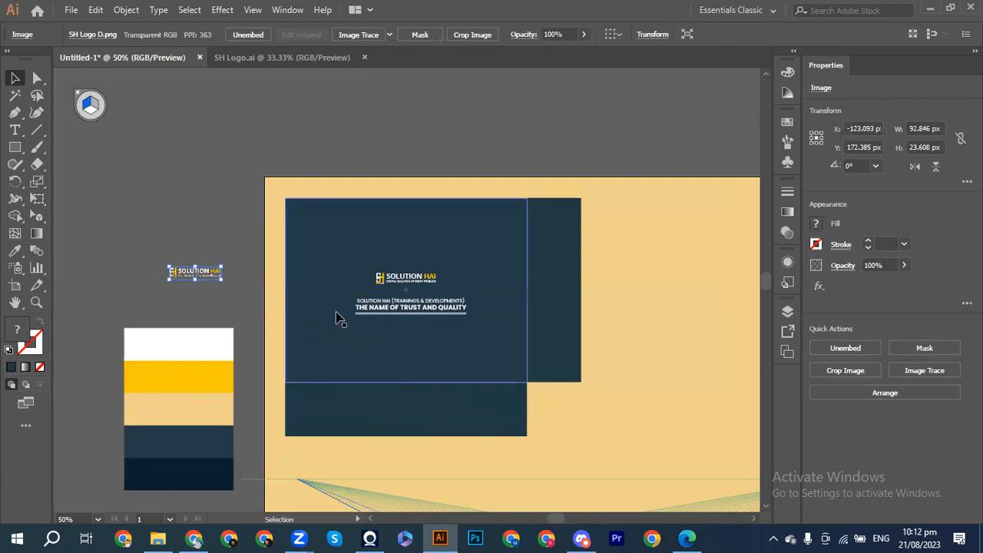
pyautogui.click(333, 292)
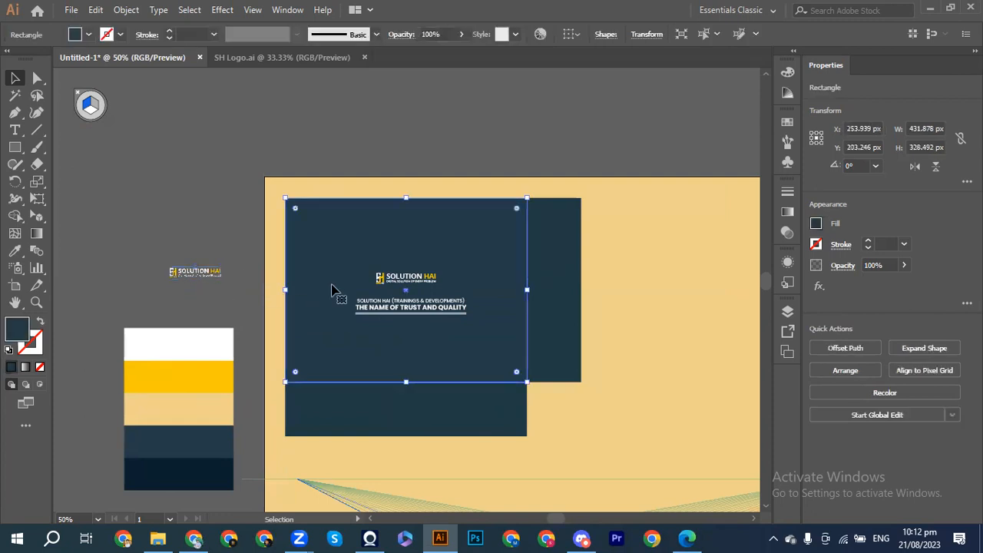
pyautogui.hotkey('ctrl', '2')
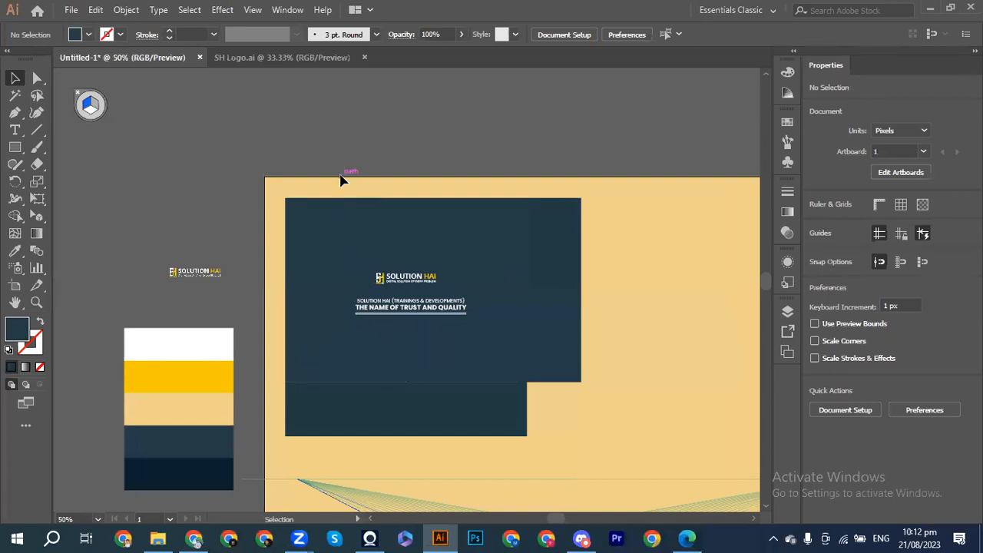
pyautogui.hotkey('ctrl', 'alt', '2')
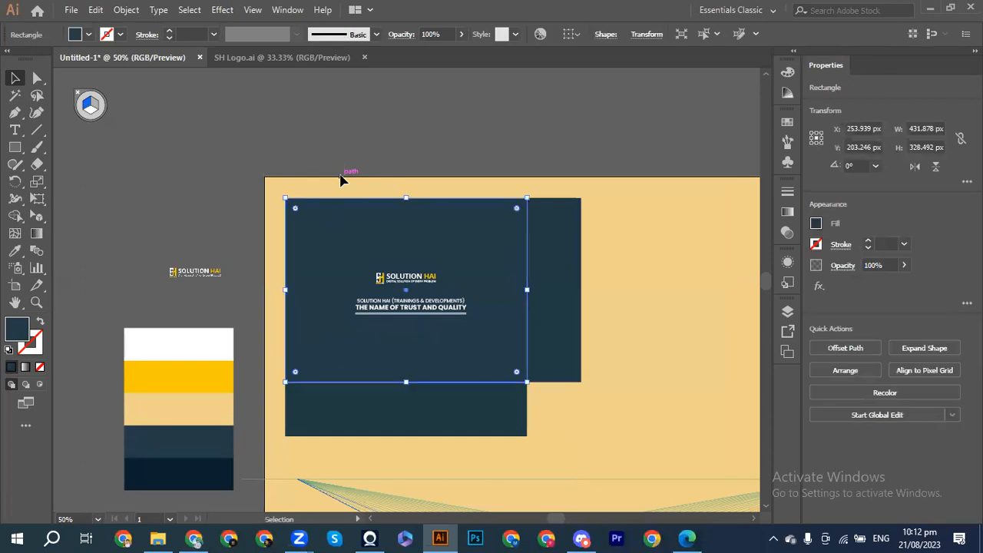
pyautogui.click(325, 150)
# Step: Copy the logo straight down onto the lower dark strip and shrink it to about 97.77 × 24.732 px
pyautogui.click(404, 280)
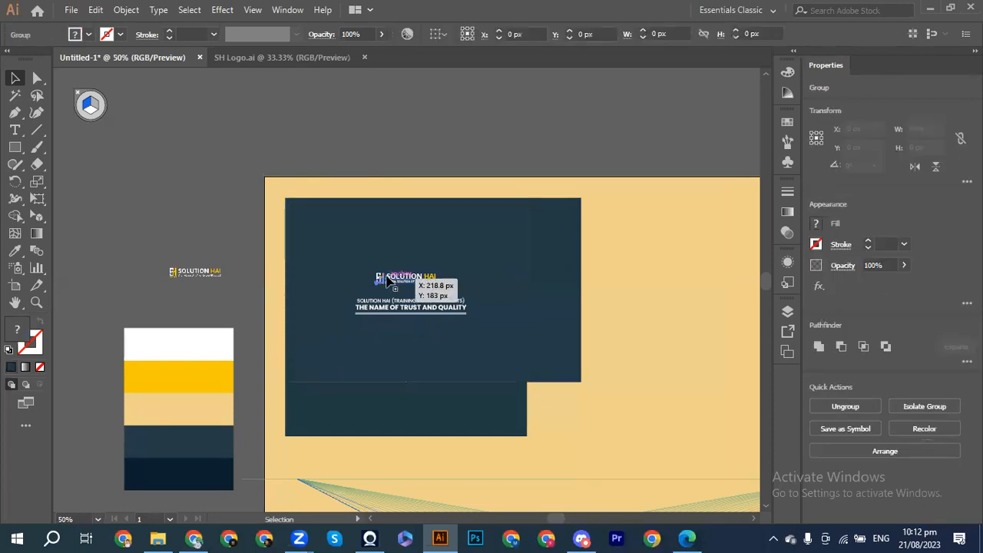
pyautogui.moveTo(405, 283); pyautogui.dragTo(410, 415)
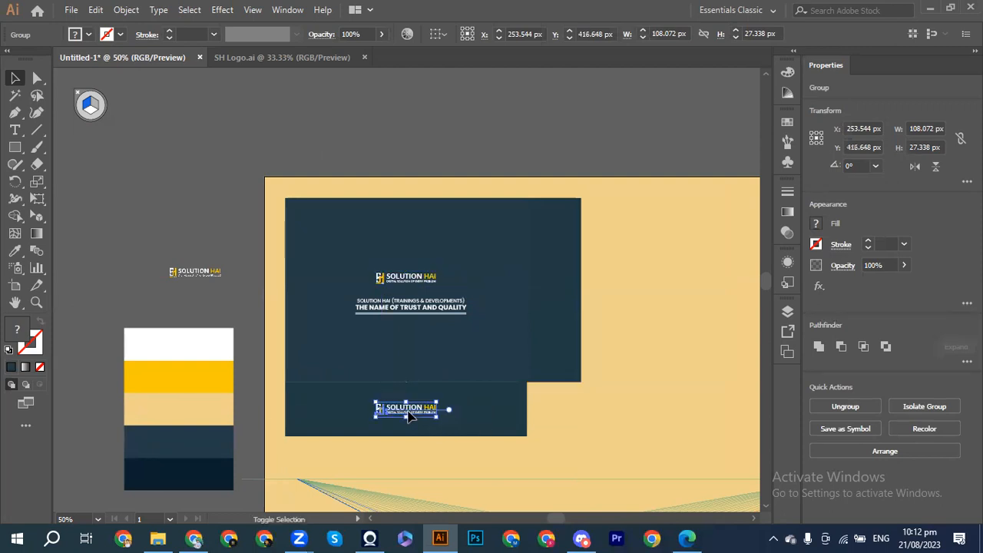
pyautogui.click(384, 172)
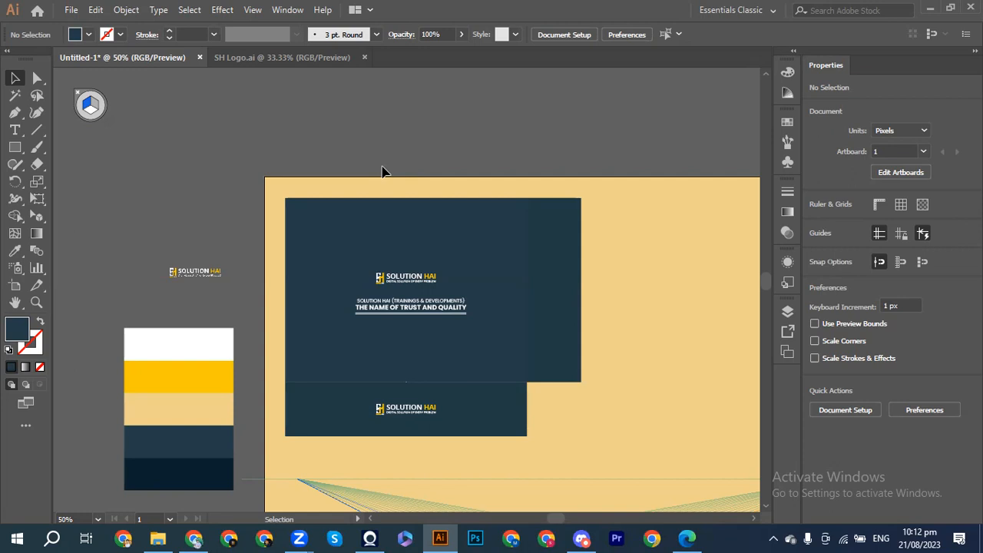
pyautogui.click(396, 407)
pyautogui.moveTo(439, 421); pyautogui.dragTo(435, 420)
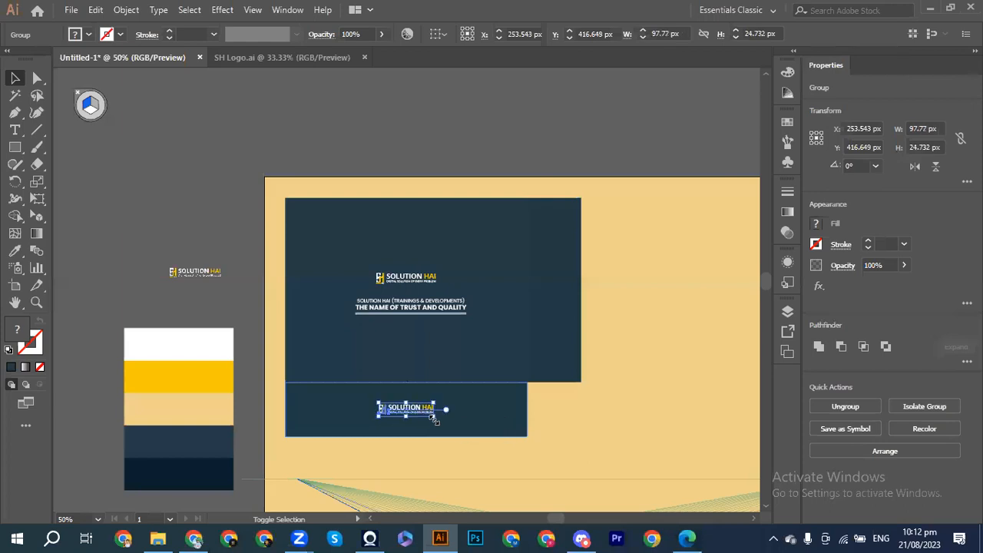
pyautogui.click(557, 424)
pyautogui.scroll(-2, 559, 428)
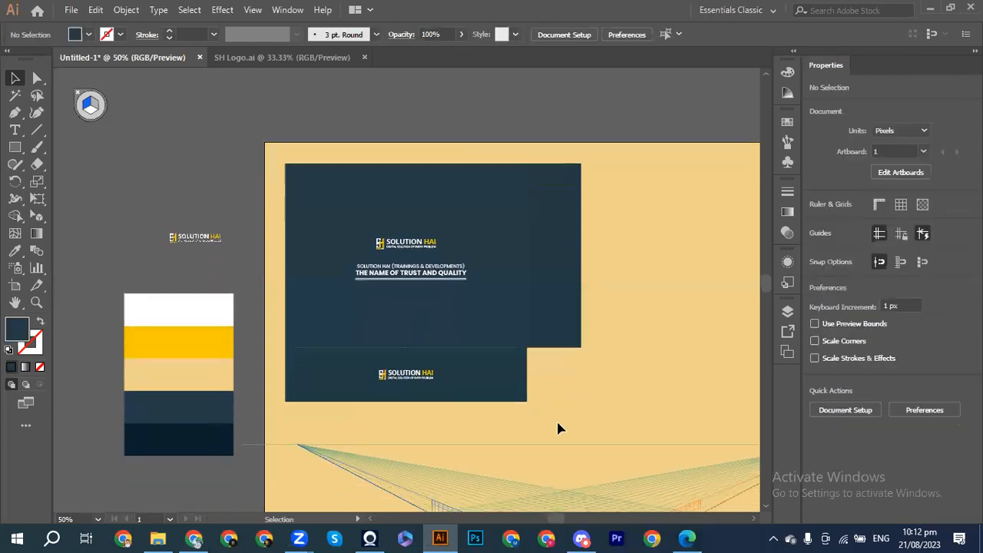
pyautogui.scroll(-1, 559, 429)
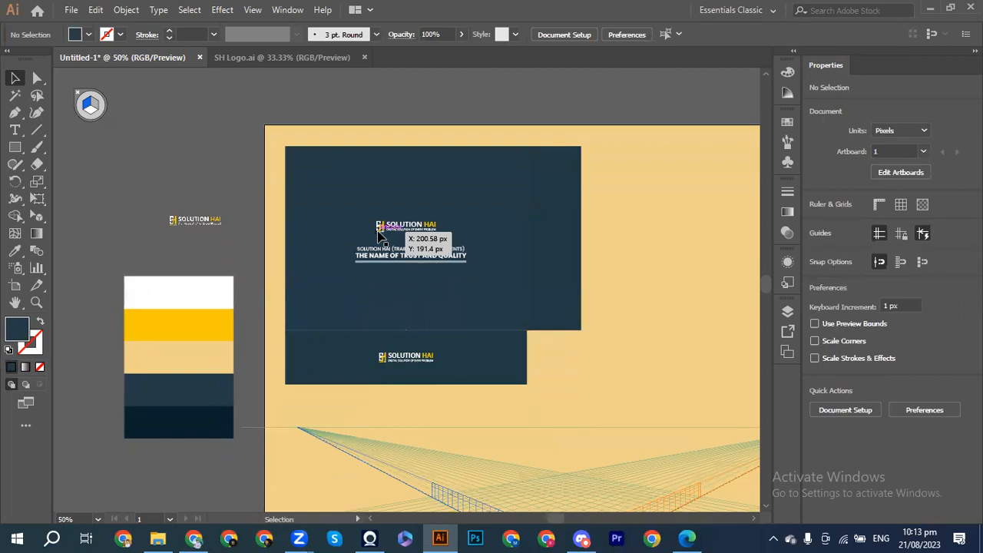
pyautogui.scroll(-3, 378, 234)
pyautogui.hscroll(2, 378, 234)
pyautogui.scroll(-1, 378, 232)
pyautogui.hscroll(1, 378, 232)
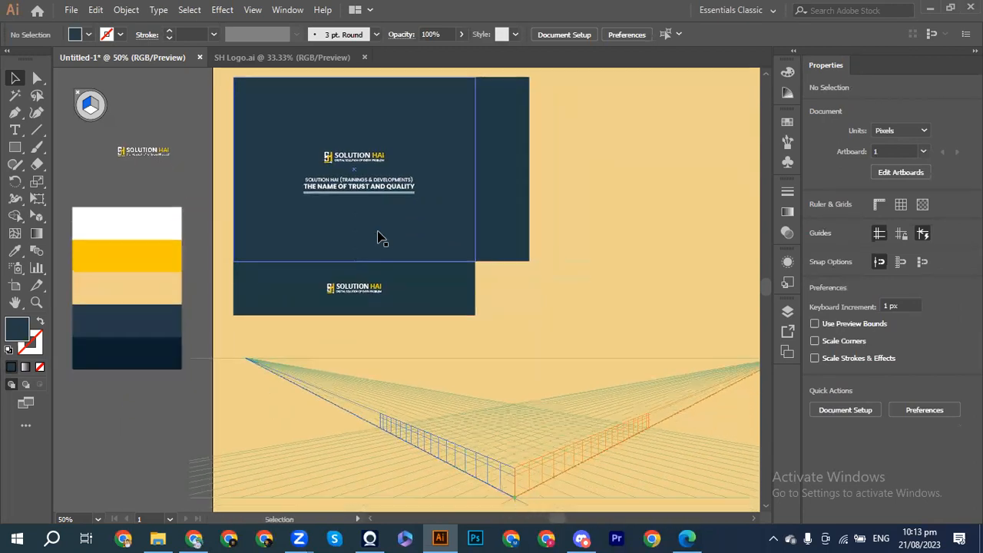
# Step: With the Perspective Selection Tool, drag the card artwork onto the grid's ground plane
pyautogui.click(36, 214)
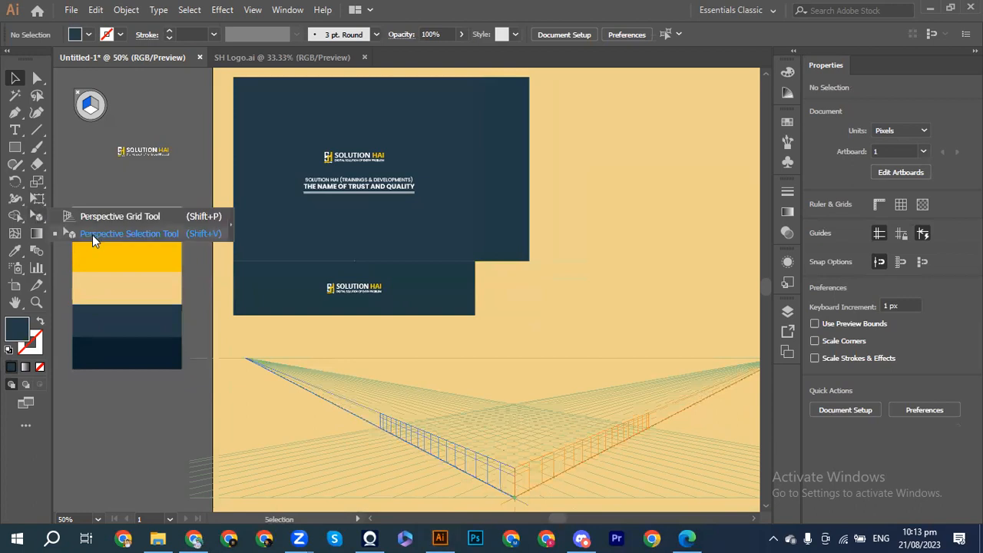
pyautogui.click(127, 234)
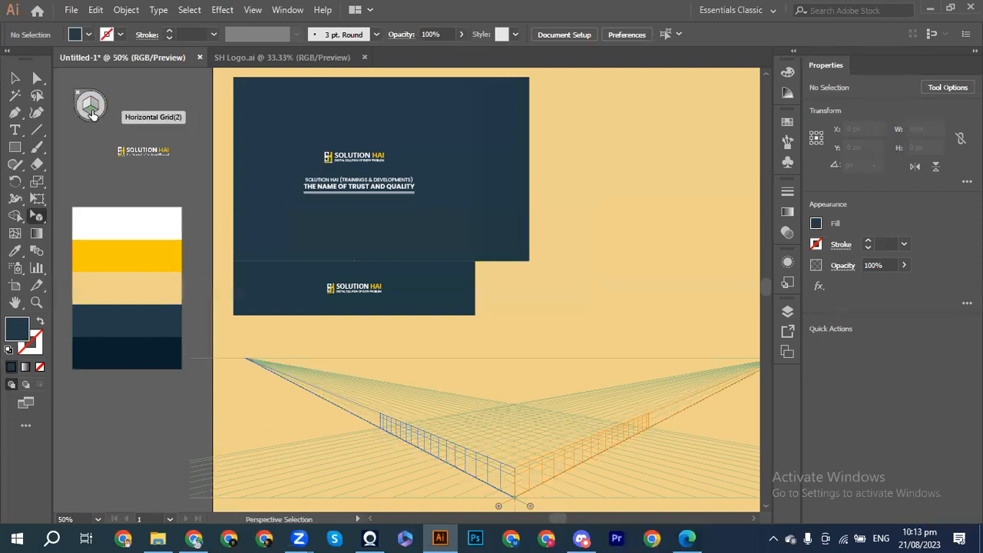
pyautogui.moveTo(217, 89); pyautogui.dragTo(455, 244)
pyautogui.moveTo(348, 229); pyautogui.dragTo(465, 347)
pyautogui.moveTo(488, 382); pyautogui.dragTo(507, 408)
pyautogui.moveTo(513, 425); pyautogui.dragTo(479, 446)
# Step: Undo the trial card placement on the grid and zoom back out to the whole grid
pyautogui.press('ctrl')
pyautogui.hotkey('ctrl', '+')
pyautogui.hotkey('ctrl', '+')
pyautogui.hotkey('ctrl', '+')
pyautogui.hotkey('ctrl', '+')
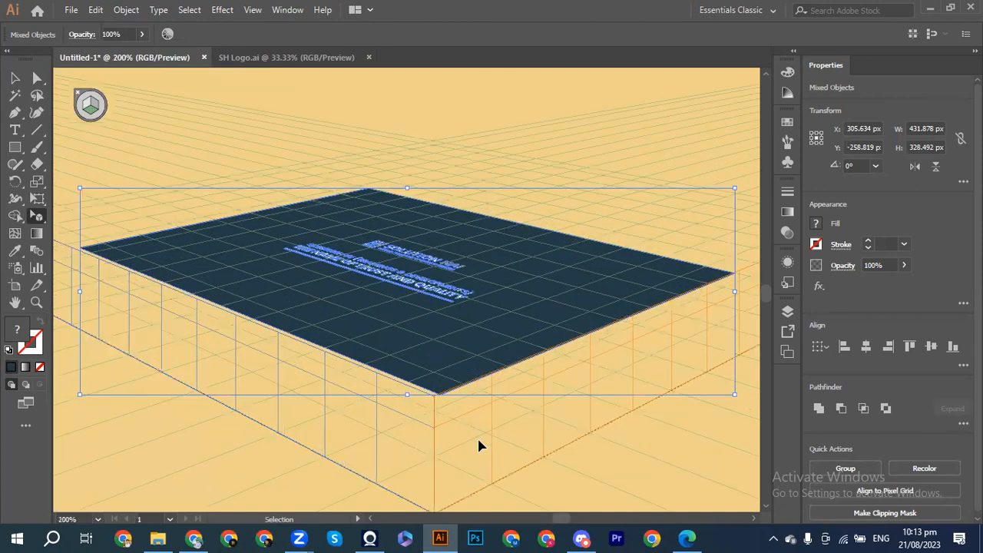
pyautogui.hotkey('ctrl', 'z')
pyautogui.hotkey('ctrl', '-')
pyautogui.hotkey('ctrl', '-')
pyautogui.hotkey('ctrl', '-')
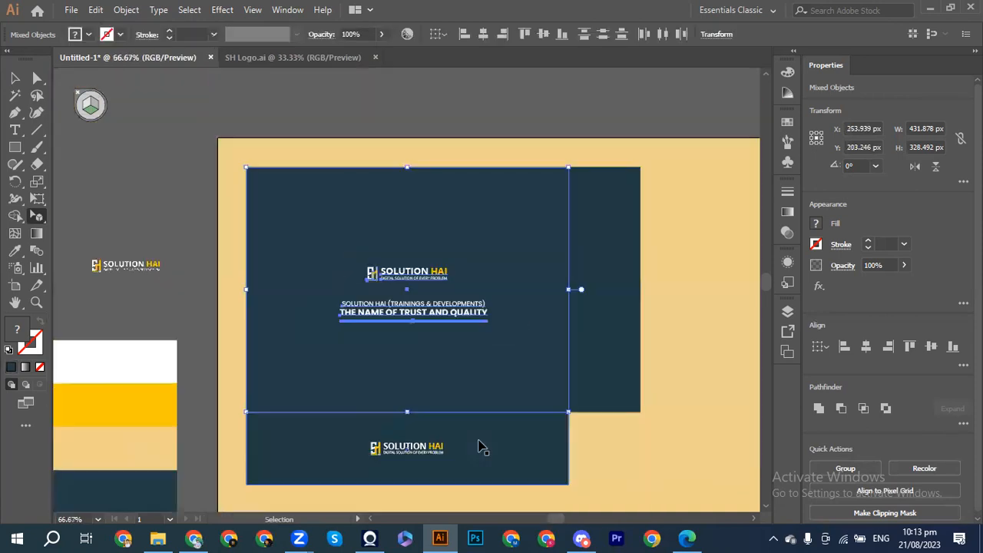
pyautogui.hotkey('ctrl', '-')
pyautogui.hotkey('ctrl', '-')
pyautogui.scroll(-2, 479, 446)
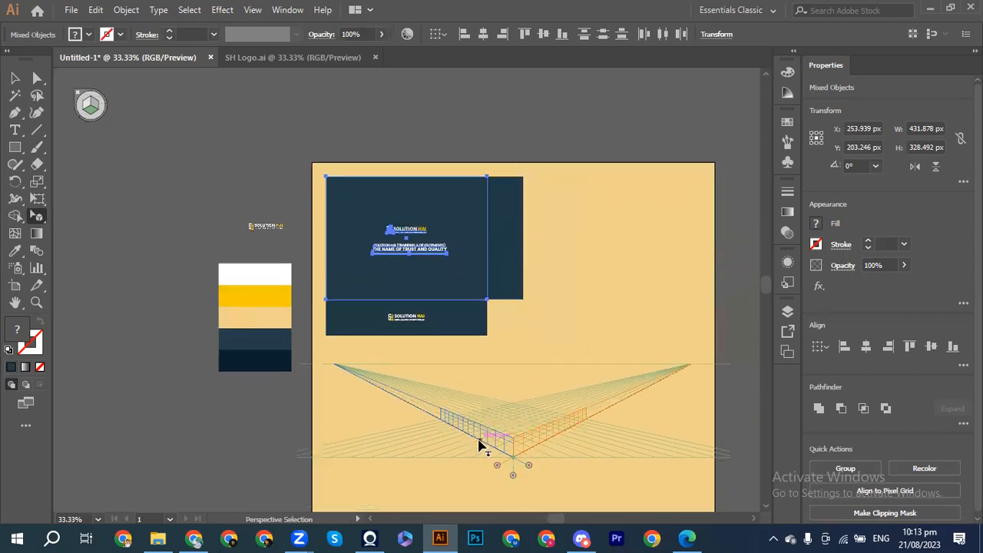
pyautogui.hscroll(1, 478, 446)
# Step: Drag the card artwork onto the grid's ground plane and group it with Ctrl+G
pyautogui.moveTo(416, 252); pyautogui.dragTo(491, 422)
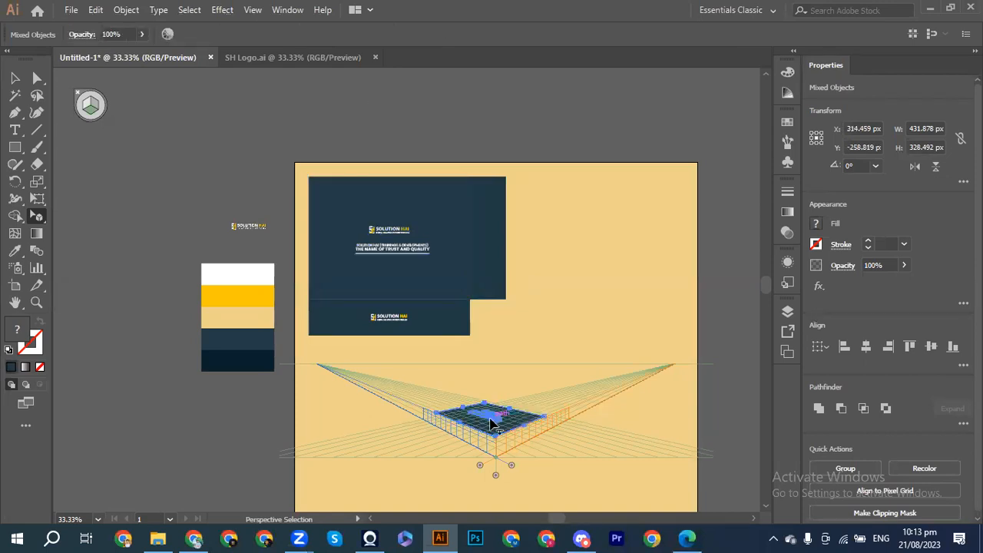
pyautogui.press('v')
pyautogui.hotkey('ctrl', '=')
pyautogui.hotkey('ctrl', '=')
pyautogui.hotkey('ctrl', '=')
pyautogui.hotkey('ctrl', '=')
pyautogui.hotkey('ctrl', '=')
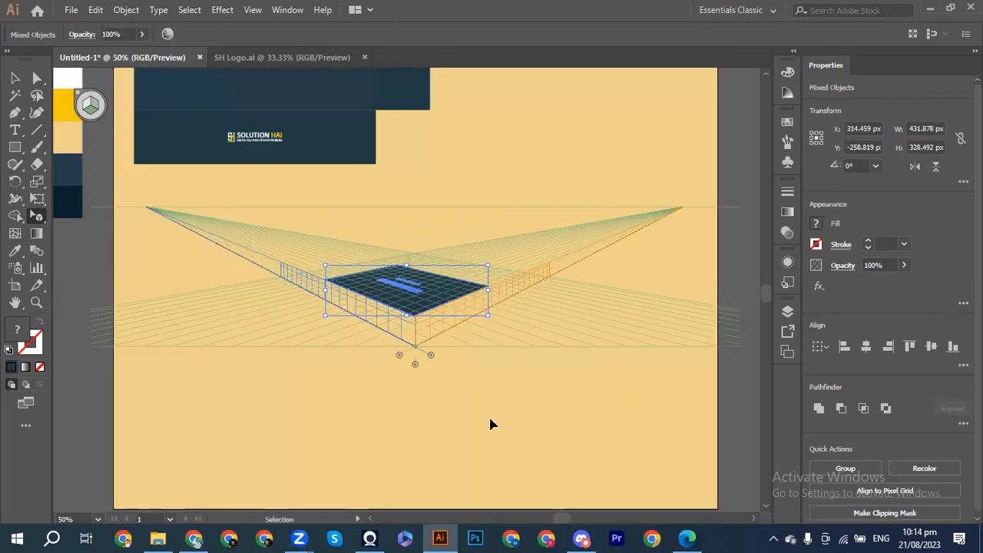
pyautogui.hotkey('shift', 'v')
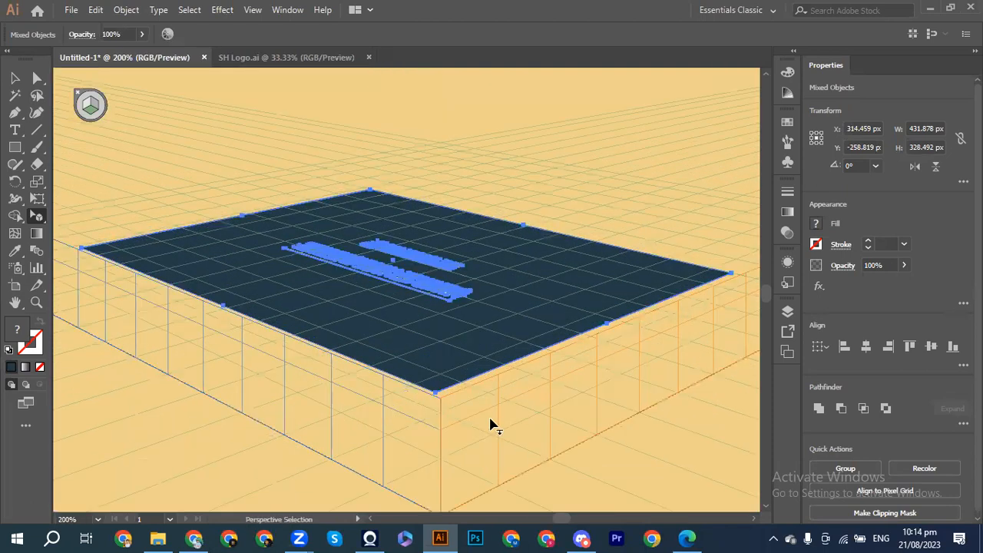
pyautogui.press('v')
pyautogui.hotkey('ctrl', 'g')
pyautogui.hotkey('shift', 'v')
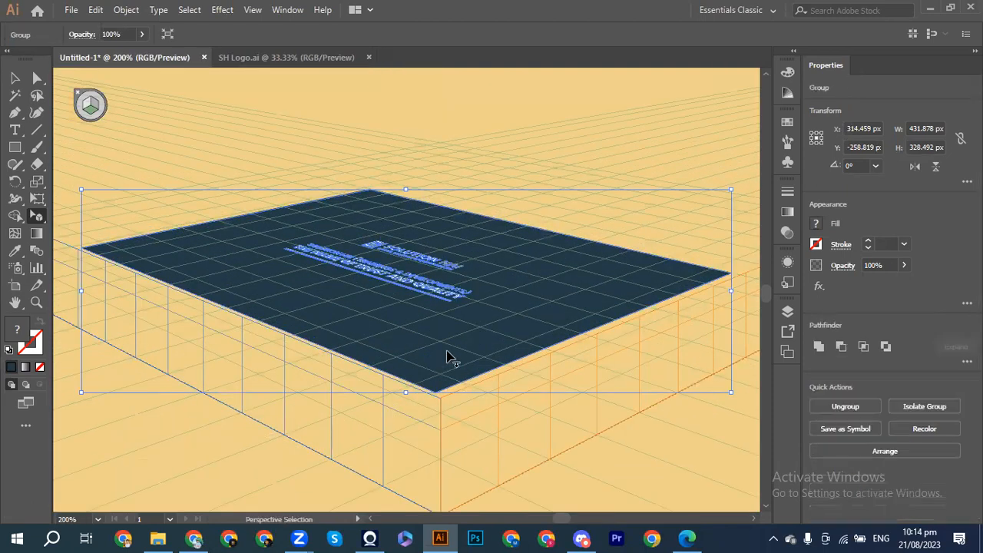
pyautogui.moveTo(447, 351); pyautogui.dragTo(451, 356)
# Step: Nudge the grouped card along the ground plane toward the grid corner
pyautogui.press('v')
pyautogui.hotkey('ctrl', '+')
pyautogui.hotkey('ctrl', '+')
pyautogui.hotkey('shift', 'v')
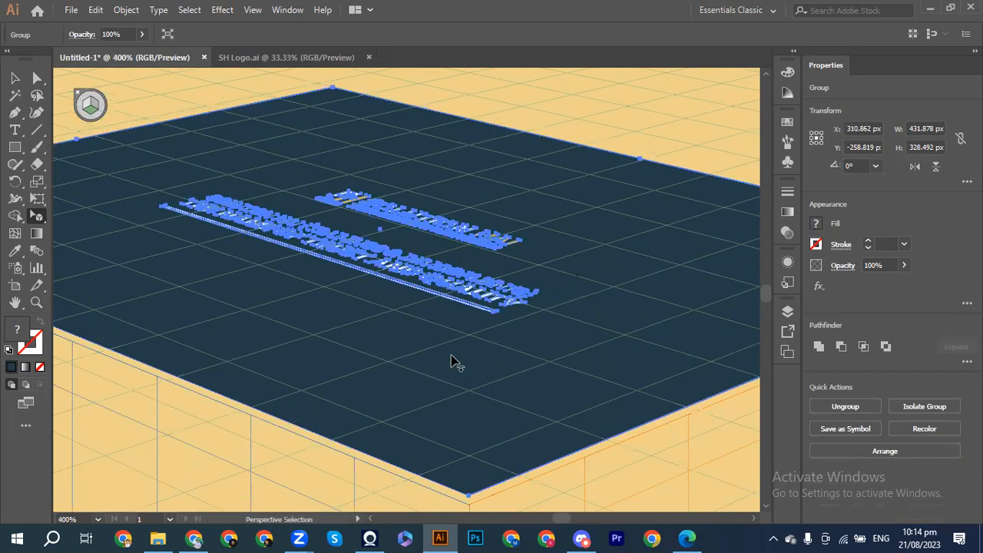
pyautogui.press('Down')
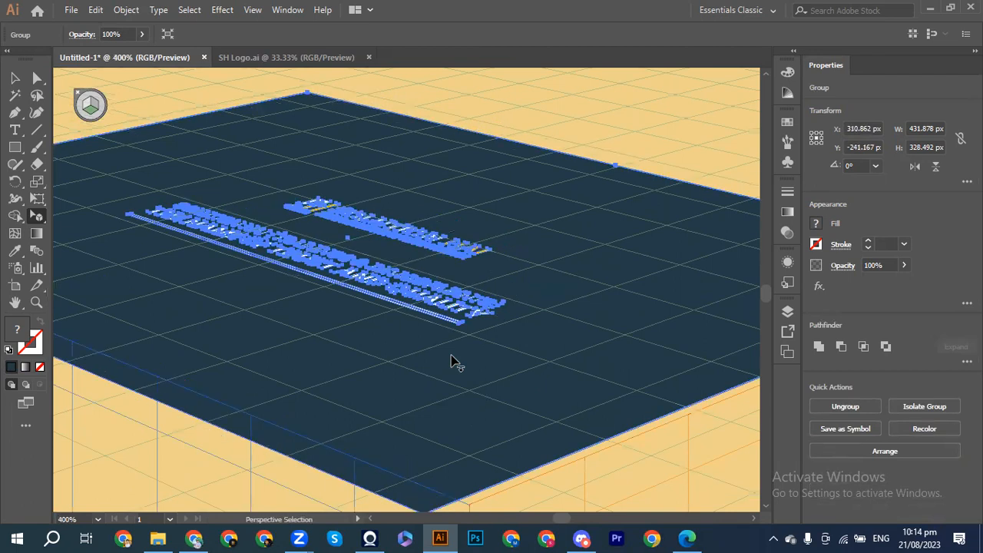
pyautogui.hotkey('ctrl', '-')
pyautogui.moveTo(451, 370); pyautogui.dragTo(468, 374)
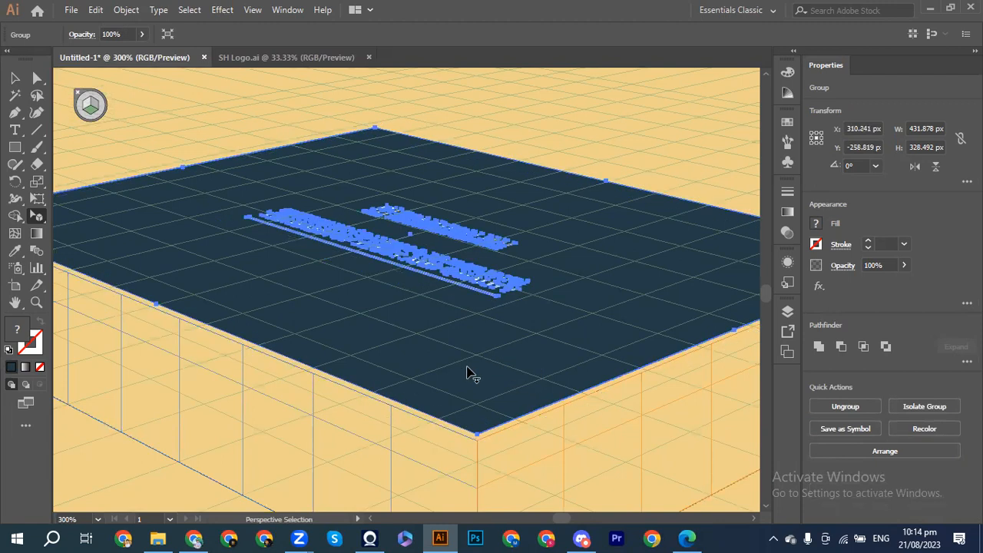
pyautogui.moveTo(468, 358)
pyautogui.mouseDown()
pyautogui.moveTo(465, 347)
pyautogui.moveTo(471, 361)
pyautogui.mouseUp()
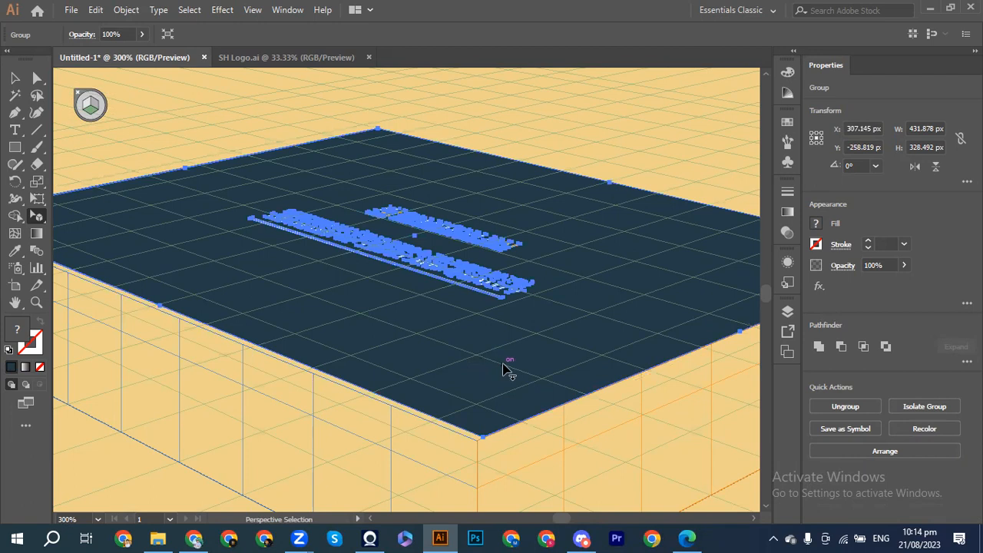
pyautogui.moveTo(540, 369); pyautogui.dragTo(537, 374)
pyautogui.scroll(2, 537, 374)
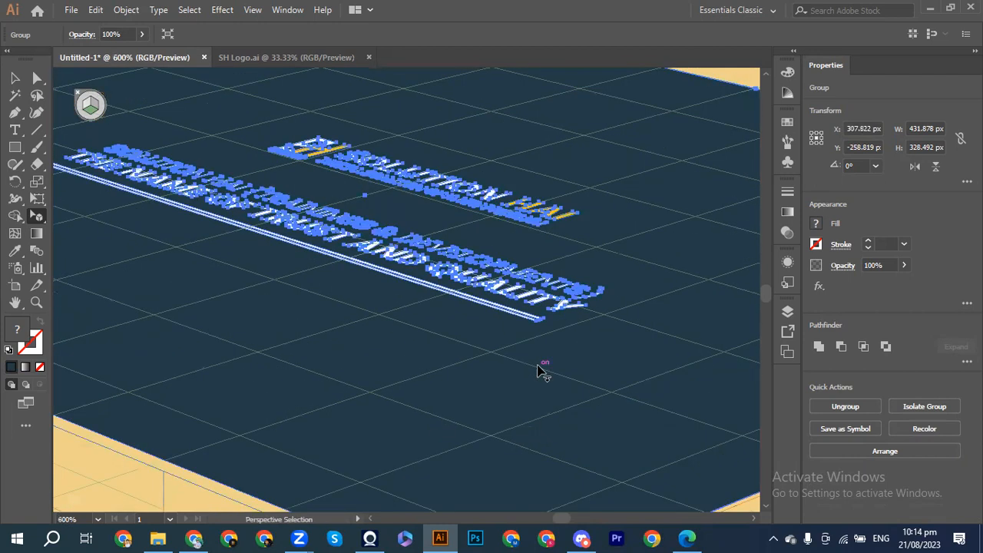
pyautogui.scroll(-3, 538, 372)
pyautogui.scroll(1, 538, 371)
pyautogui.moveTo(537, 374); pyautogui.dragTo(533, 389)
# Step: Align the card's front corner exactly with the grid corner, then zoom back out
pyautogui.hotkey('ctrl', '=')
pyautogui.hotkey('ctrl', '=')
pyautogui.scroll(-6, 533, 389)
pyautogui.scroll(-5, 538, 391)
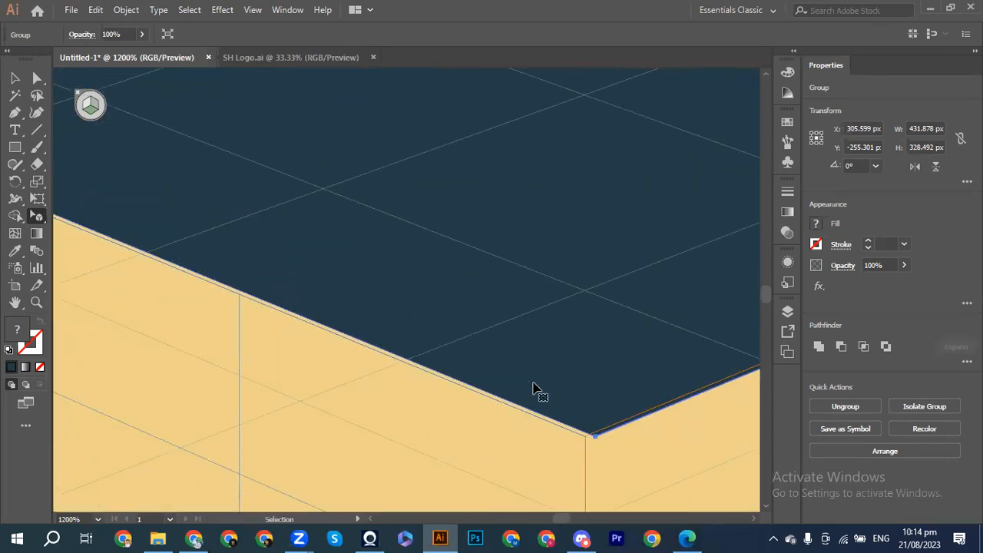
pyautogui.moveTo(615, 400); pyautogui.dragTo(603, 398)
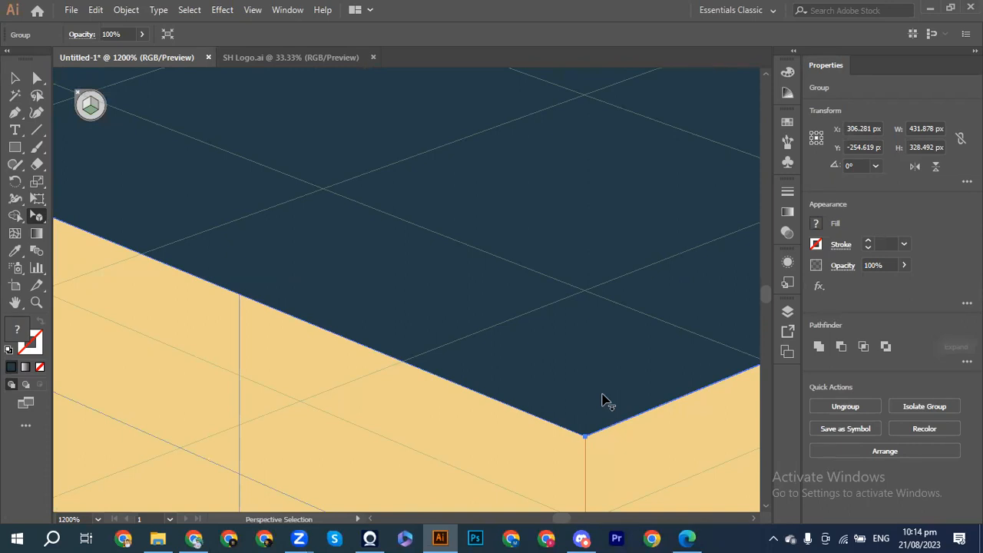
pyautogui.hotkey('ctrl', '-')
pyautogui.hotkey('ctrl', '-')
pyautogui.hotkey('ctrl', '-')
pyautogui.hotkey('ctrl', '-')
pyautogui.hotkey('ctrl', '-')
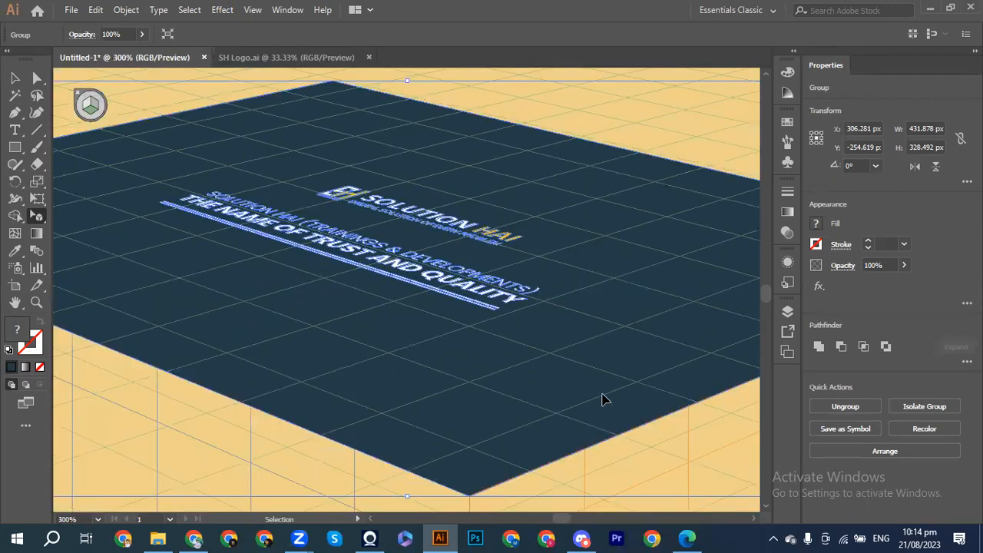
pyautogui.hotkey('ctrl', '-')
pyautogui.hotkey('ctrl', '-')
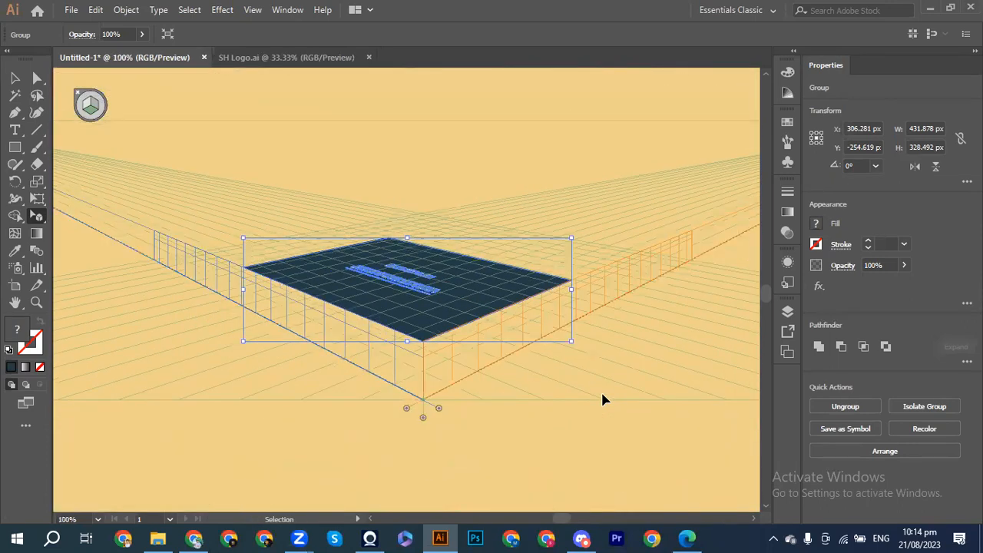
pyautogui.hotkey('shift', 'v')
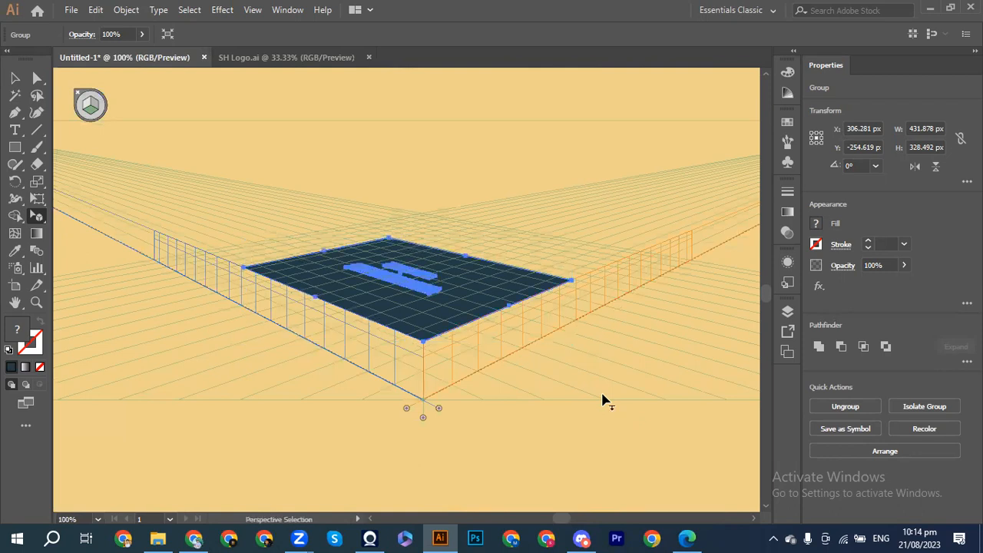
pyautogui.hotkey('ctrl', '-')
pyautogui.hotkey('ctrl', '-')
pyautogui.hotkey('ctrl', '-')
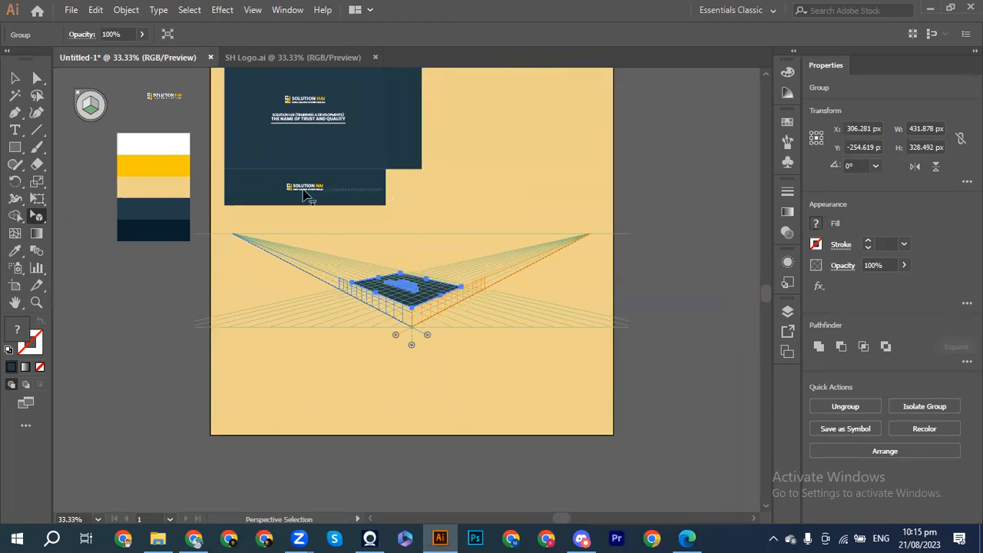
# Step: Undo the floor-plane banner placement, activate the Left Grid and drag the banner onto it
pyautogui.moveTo(292, 187)
pyautogui.mouseDown()
pyautogui.moveTo(335, 195)
pyautogui.moveTo(353, 272)
pyautogui.moveTo(369, 289)
pyautogui.moveTo(92, 116)
pyautogui.moveTo(244, 163)
pyautogui.moveTo(282, 189)
pyautogui.mouseUp()
pyautogui.hotkey('ctrl', 'z')
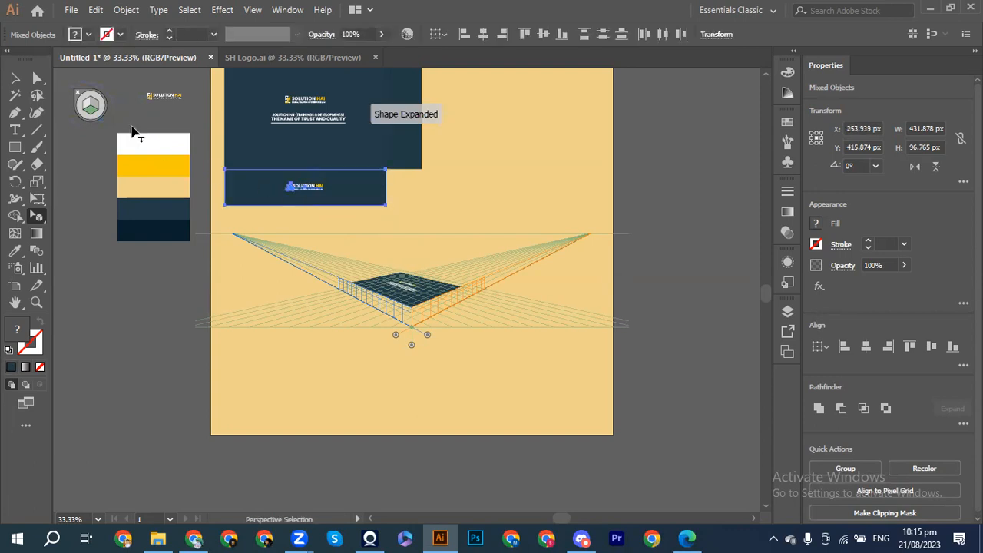
pyautogui.click(86, 107)
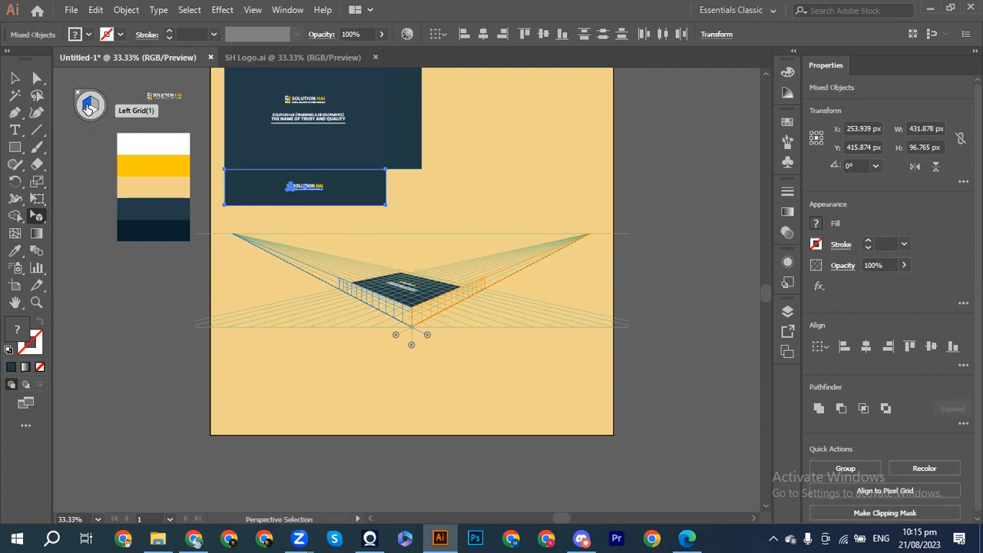
pyautogui.moveTo(343, 199); pyautogui.dragTo(384, 305)
# Step: Scale the side strip to the box's height and stretch it left to about 339 px wide
pyautogui.scroll(4, 384, 305)
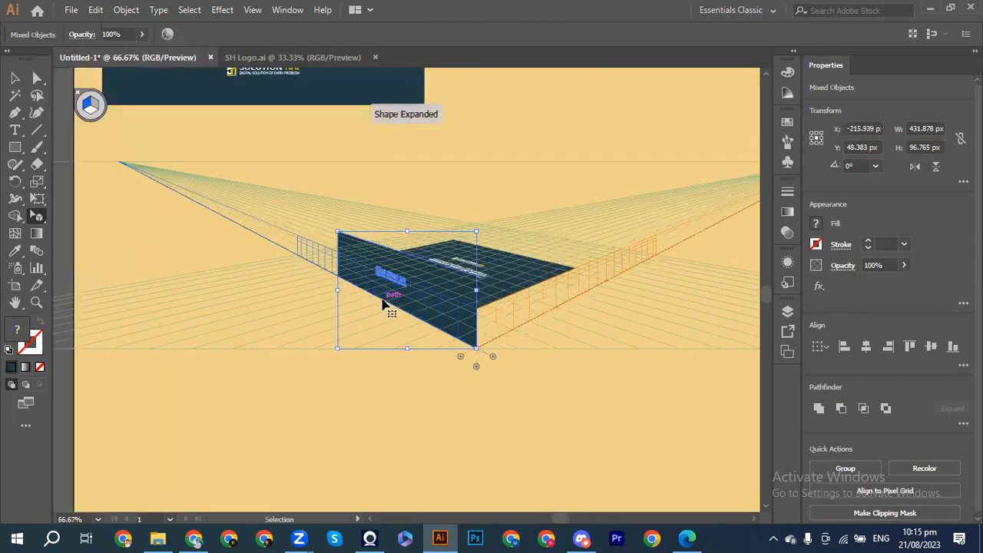
pyautogui.moveTo(253, 158); pyautogui.dragTo(266, 216)
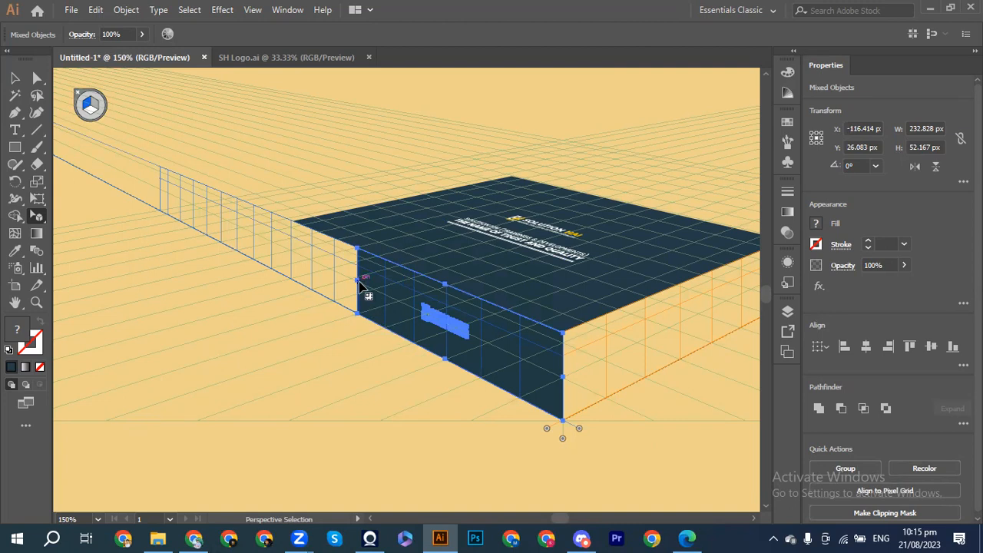
pyautogui.moveTo(358, 281); pyautogui.dragTo(335, 277)
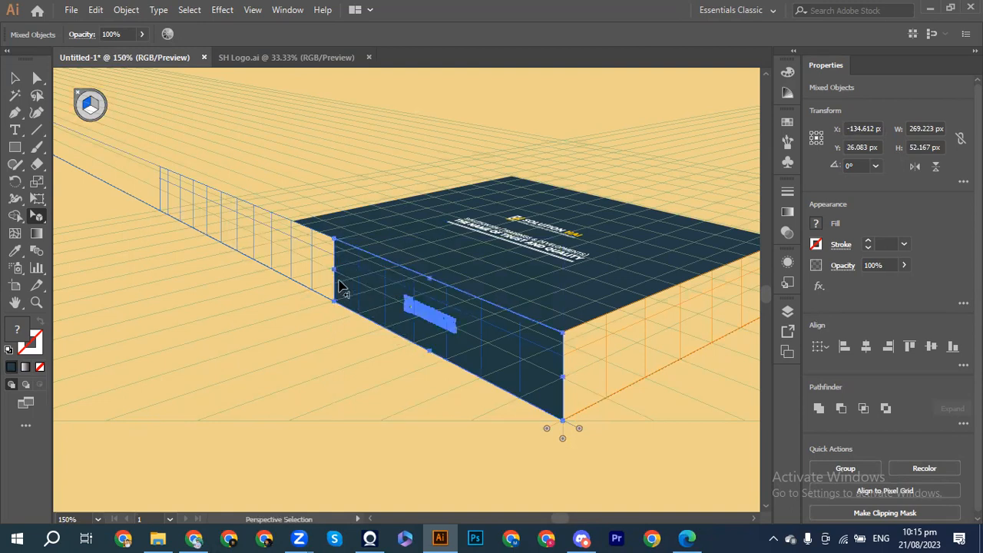
pyautogui.moveTo(335, 275); pyautogui.dragTo(295, 257)
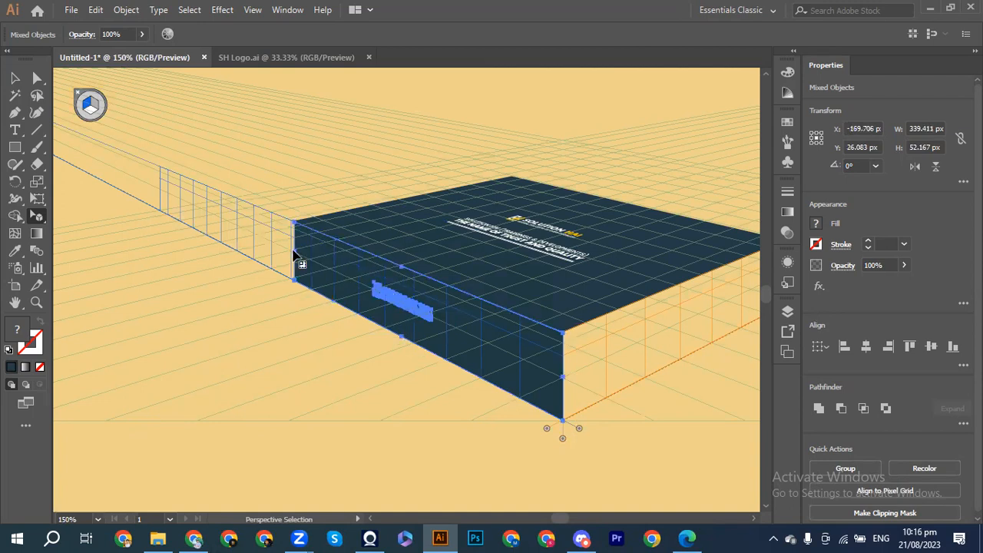
pyautogui.click(300, 327)
pyautogui.press('ctrl')
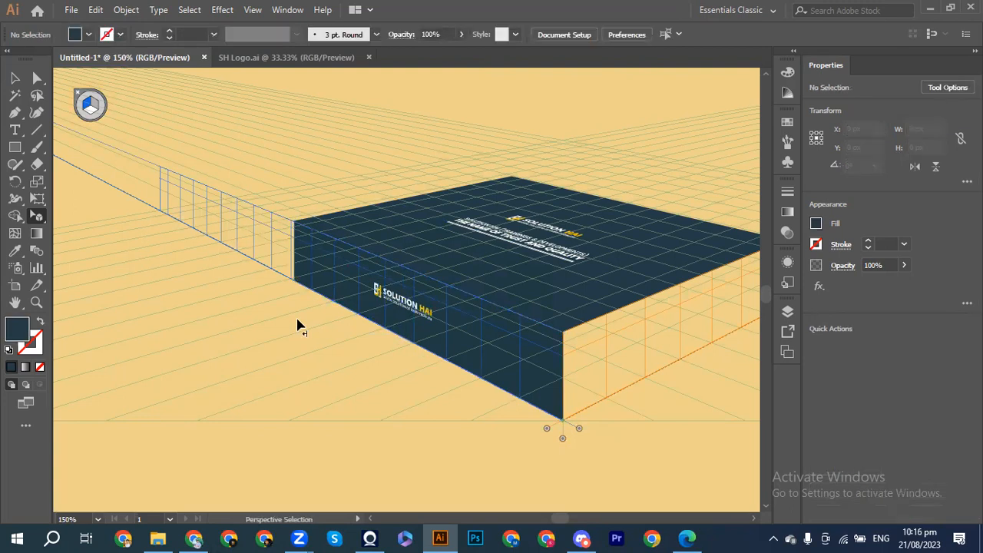
# Step: Group the logo together with the side panel it sits on
pyautogui.hotkey('ctrl', '=')
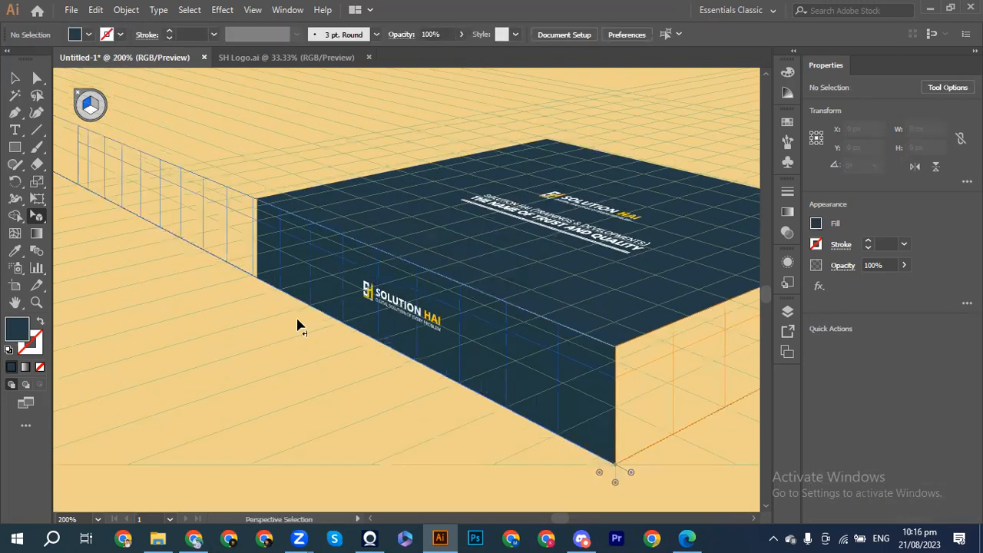
pyautogui.scroll(3, 299, 327)
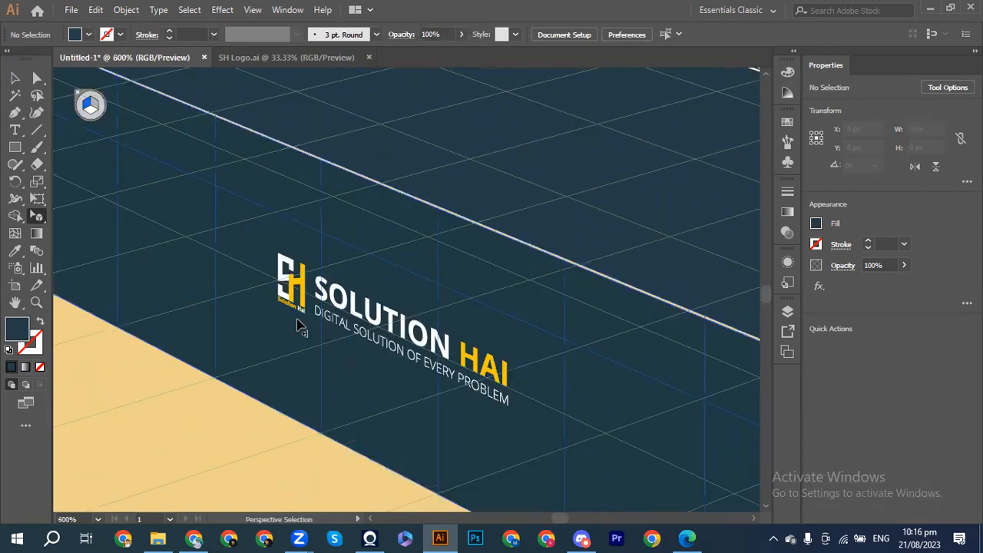
pyautogui.hscroll(9, 300, 326)
pyautogui.scroll(-2, 300, 327)
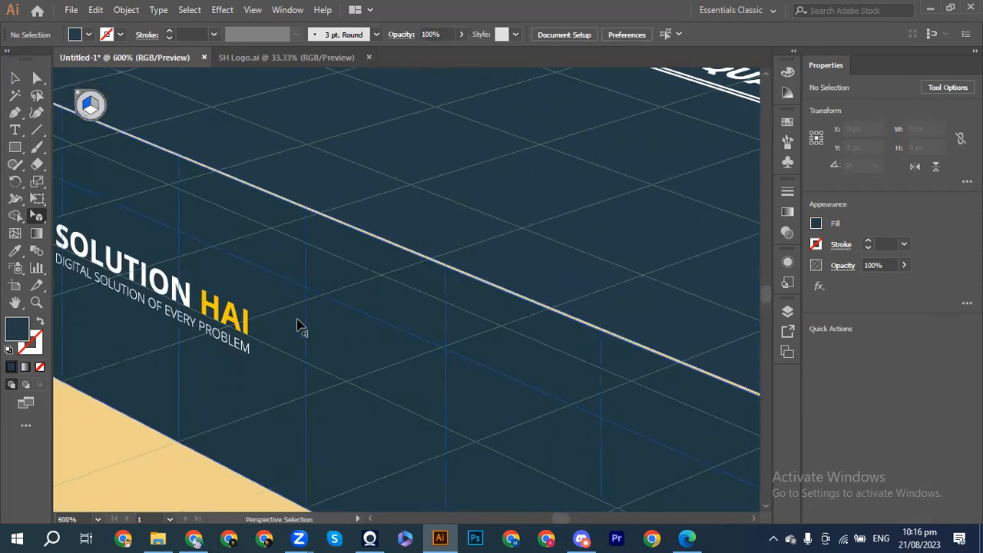
pyautogui.hscroll(5, 300, 326)
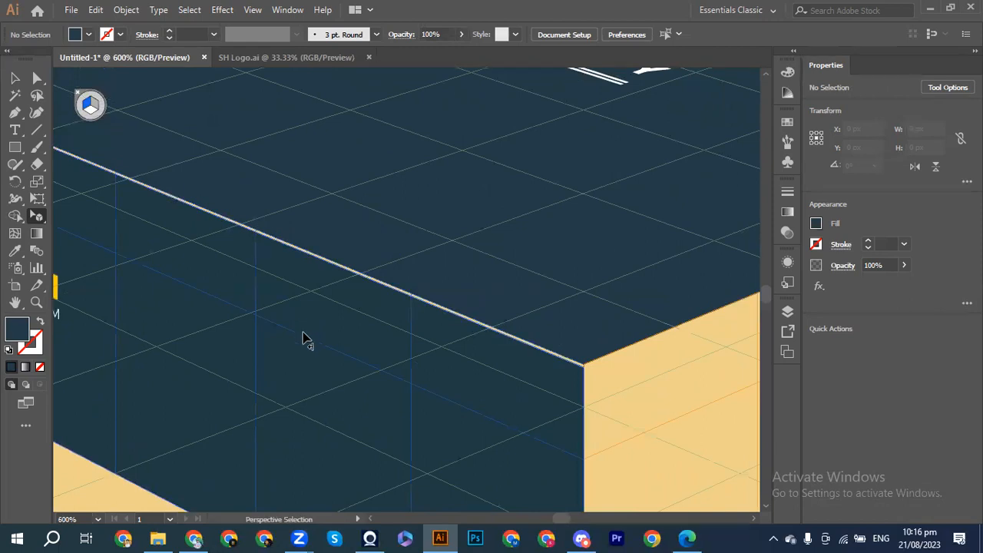
pyautogui.click(59, 307)
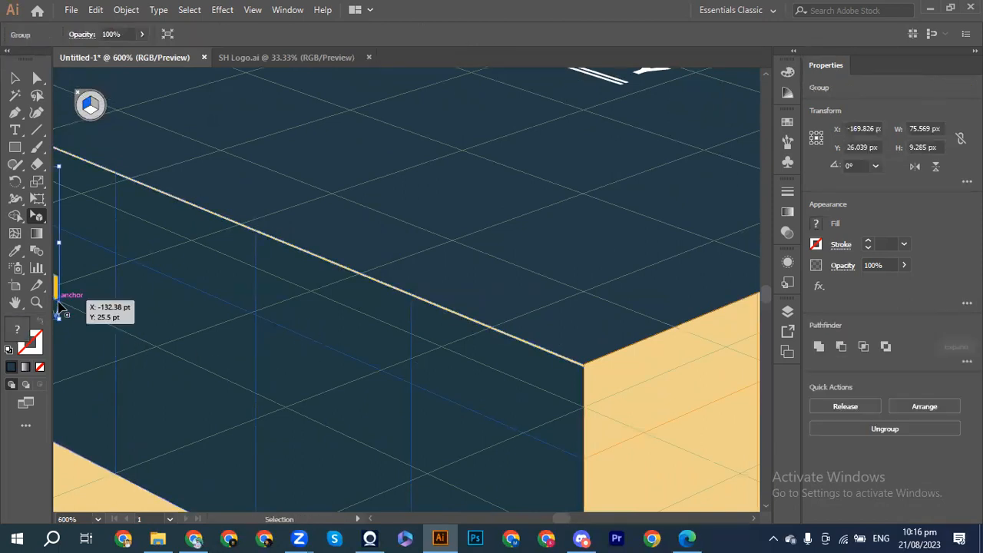
pyautogui.keyDown('shift'); pyautogui.click(157, 340); pyautogui.keyUp('shift')
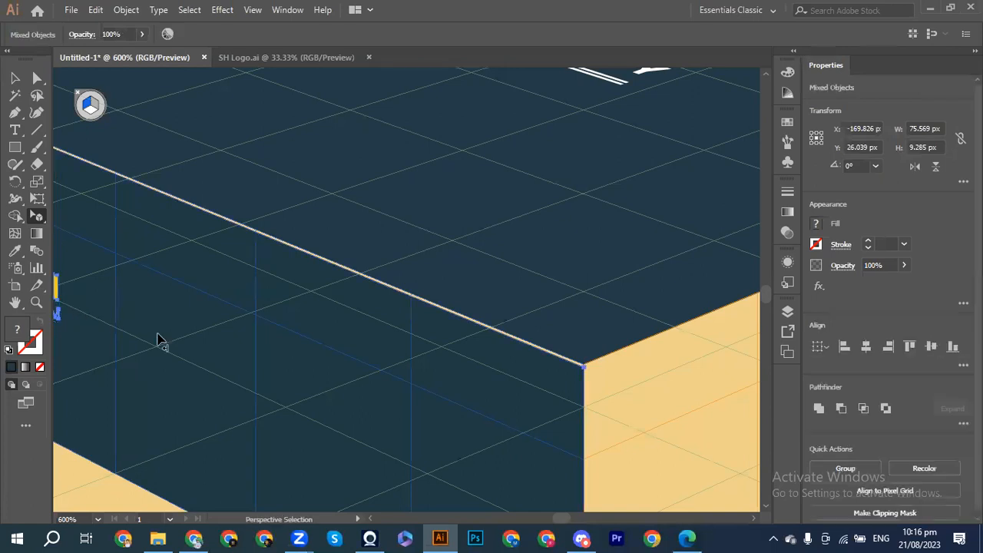
pyautogui.press('ctrl')
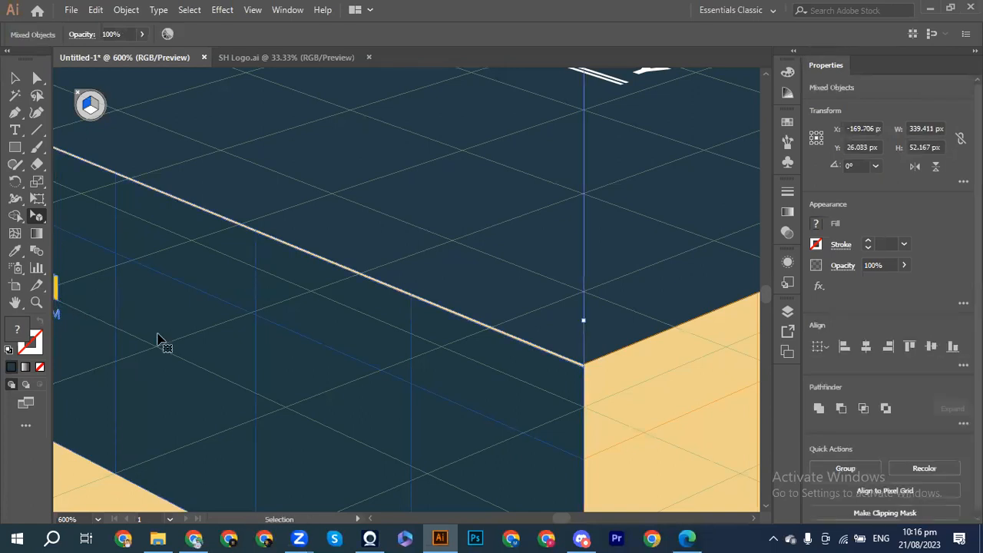
pyautogui.hotkey('ctrl', 'g')
# Step: Shift the grouped side strip slightly left to about X −176.438 px, Y 26.488 px
pyautogui.moveTo(257, 356); pyautogui.dragTo(258, 343)
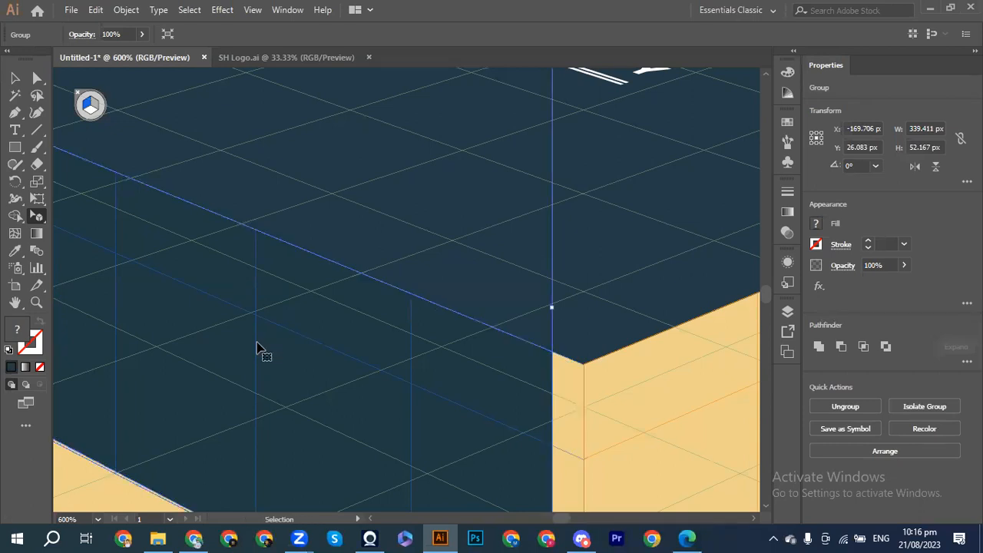
pyautogui.hotkey('ctrl', '=')
pyautogui.hotkey('ctrl', '=')
pyautogui.hscroll(13, 257, 349)
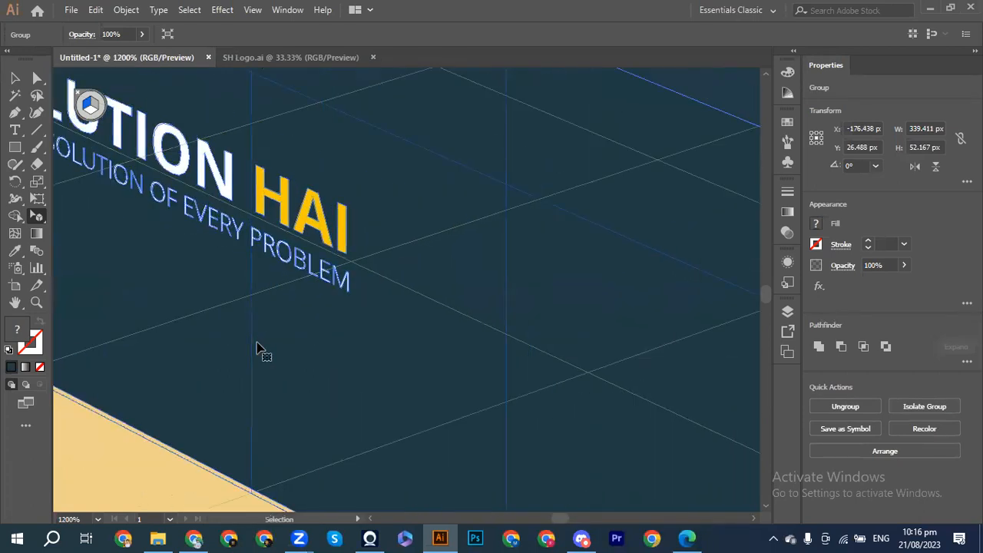
pyautogui.hscroll(10, 257, 349)
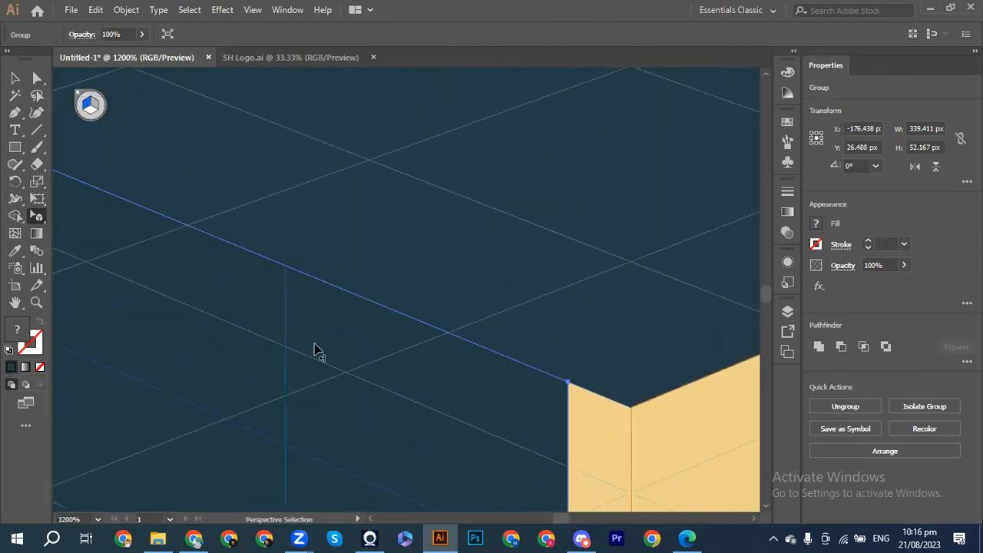
pyautogui.moveTo(427, 372); pyautogui.dragTo(427, 372)
pyautogui.click(472, 385)
pyautogui.click(537, 415)
pyautogui.hotkey('ctrl', '=')
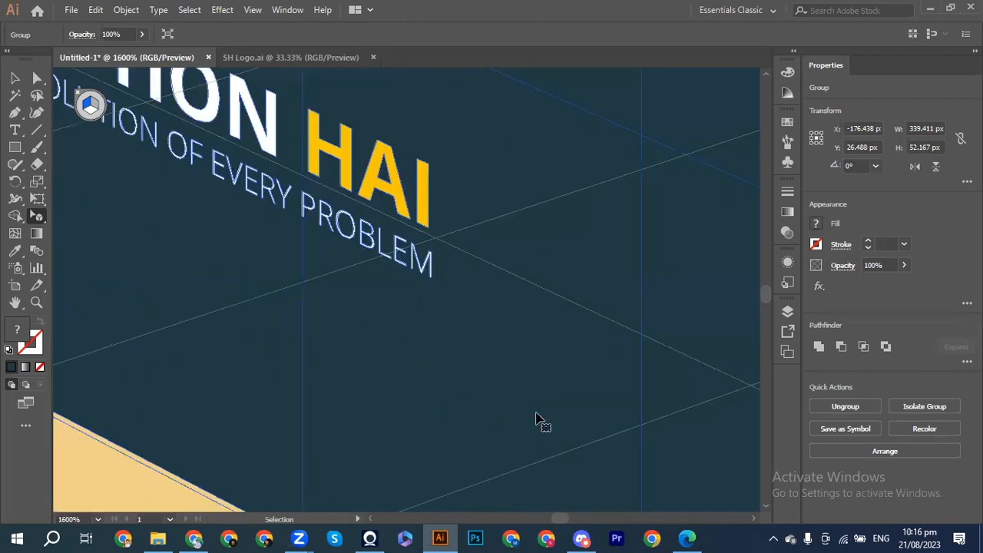
pyautogui.hotkey('ctrl', '-')
pyautogui.hotkey('ctrl', '-')
pyautogui.hotkey('ctrl', '-')
pyautogui.hotkey('ctrl', '-')
pyautogui.hotkey('ctrl', '-')
pyautogui.hotkey('ctrl', '-')
pyautogui.hotkey('ctrl', '-')
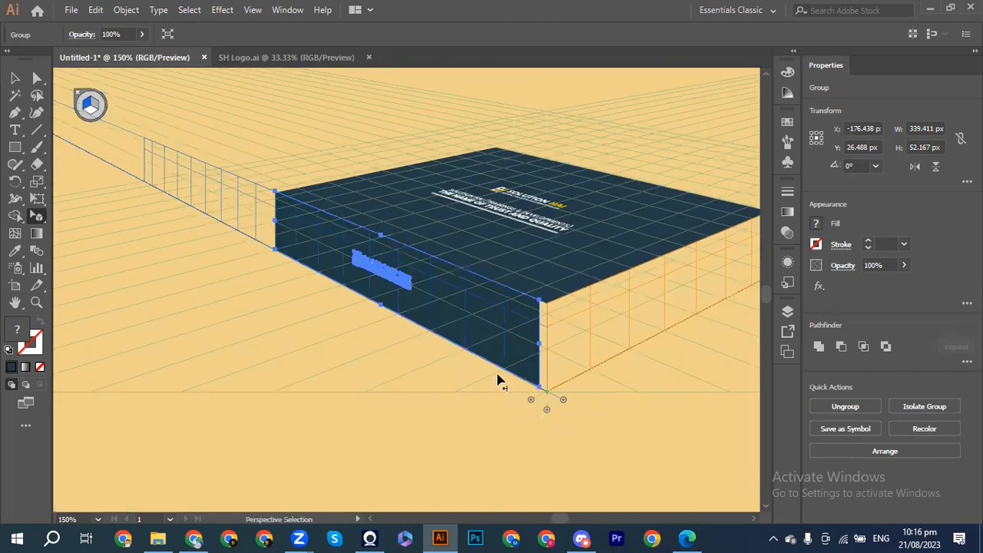
# Step: Slide the side panel back to meet the box top, snapping its edge to the corner
pyautogui.moveTo(465, 316)
pyautogui.mouseDown()
pyautogui.moveTo(482, 330)
pyautogui.moveTo(467, 323)
pyautogui.mouseUp()
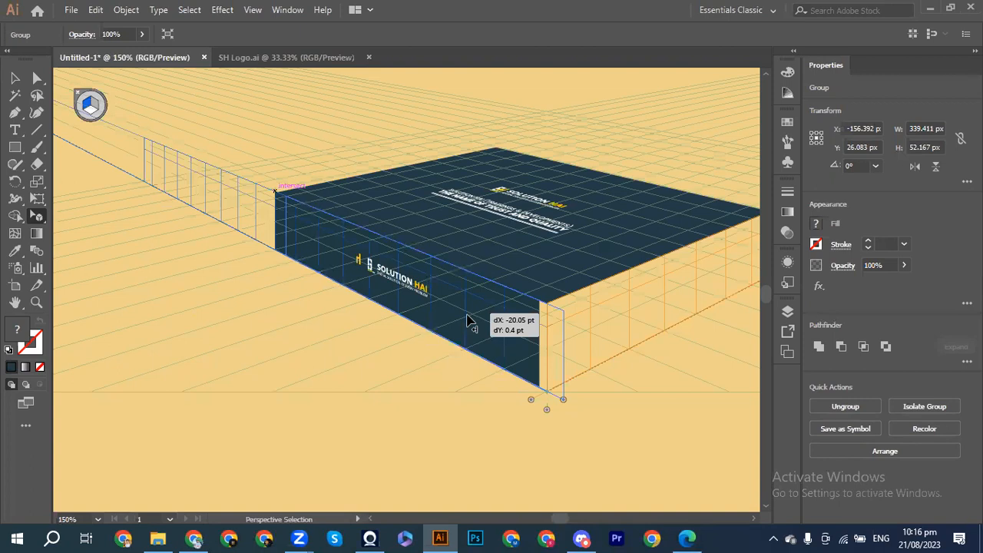
pyautogui.hotkey('ctrl', '+')
pyautogui.hotkey('ctrl', '+')
pyautogui.hotkey('ctrl', '+')
pyautogui.hotkey('ctrl', '+')
pyautogui.hscroll(13, 471, 322)
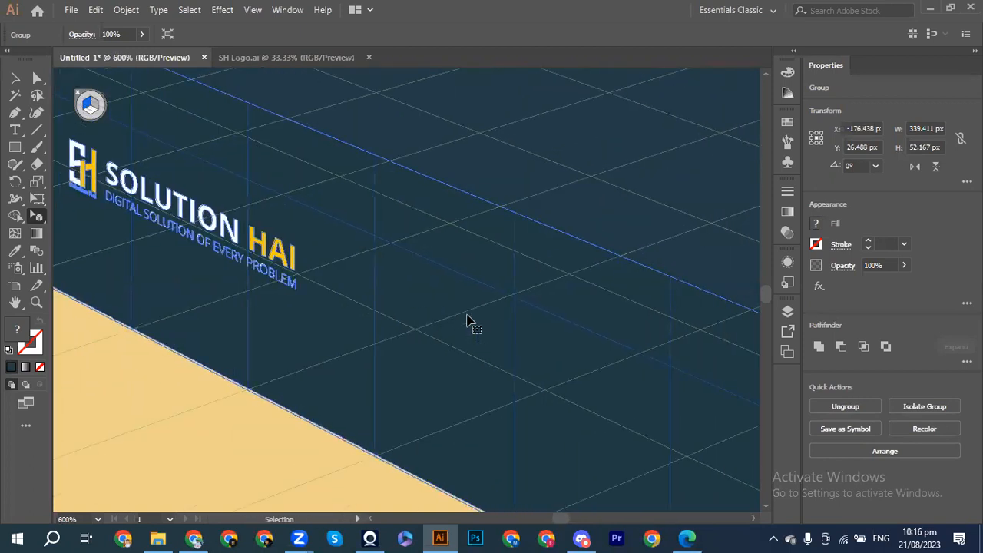
pyautogui.scroll(-7, 471, 323)
pyautogui.hscroll(3, 470, 323)
pyautogui.hscroll(3, 467, 321)
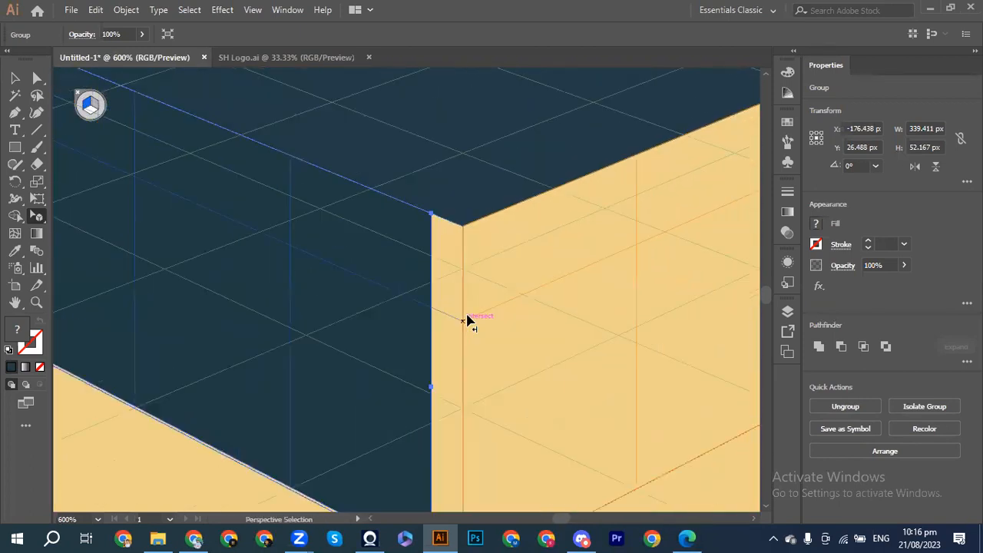
pyautogui.moveTo(333, 265); pyautogui.dragTo(400, 305)
pyautogui.click(378, 279)
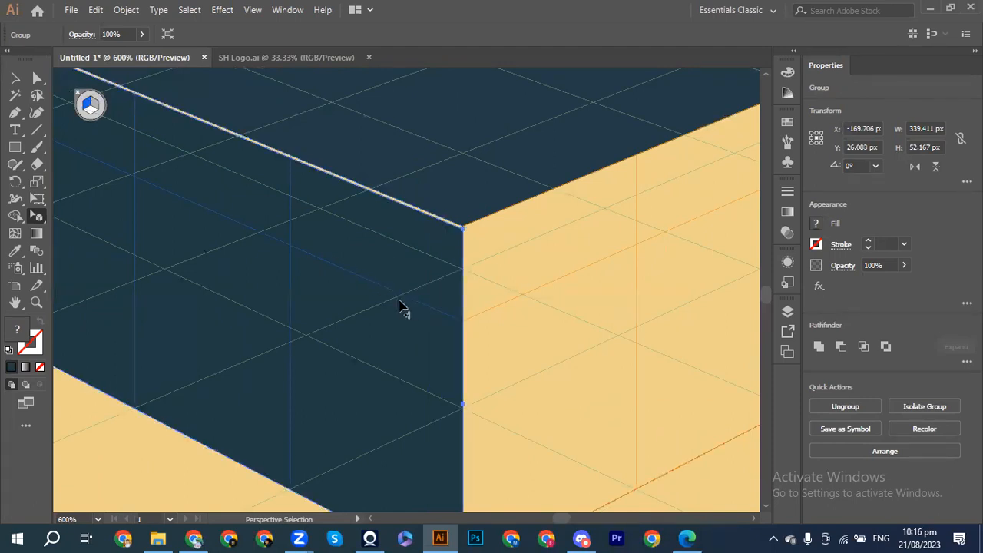
# Step: Fine-tune the side panel's position slightly left along the top face's edge
pyautogui.hotkey('ctrl', '=')
pyautogui.hscroll(5, 399, 305)
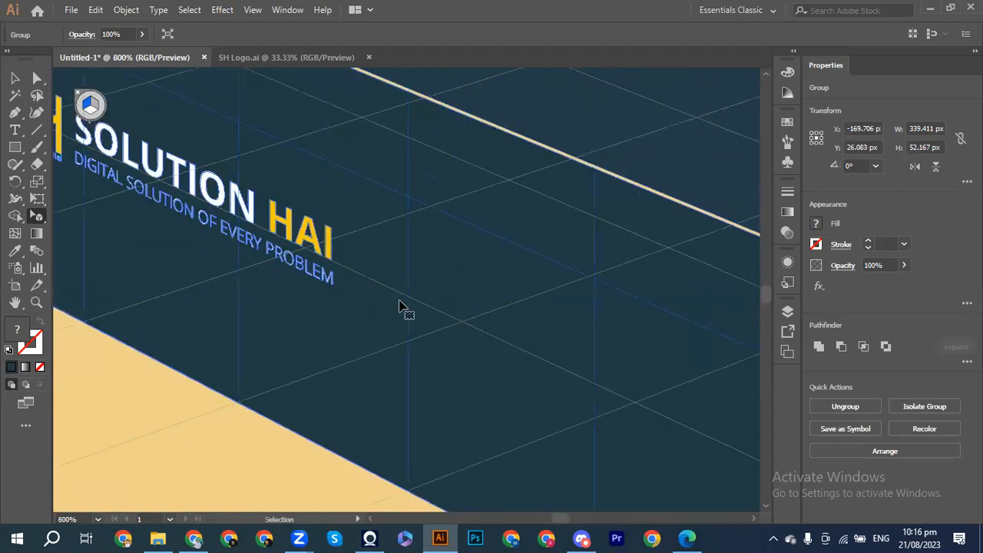
pyautogui.hscroll(5, 399, 305)
pyautogui.scroll(-2, 400, 305)
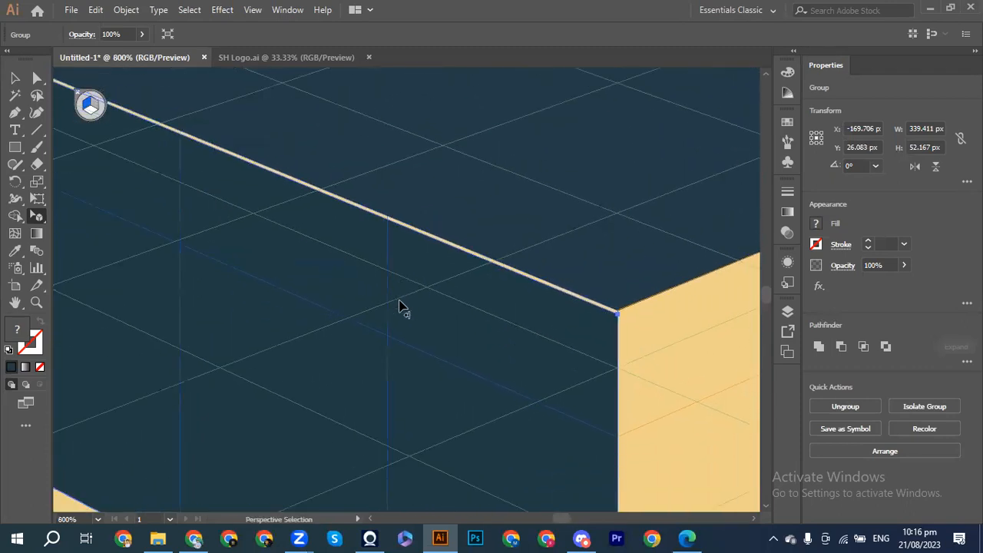
pyautogui.hotkey('ctrl', '=')
pyautogui.hscroll(5, 527, 303)
pyautogui.hscroll(5, 527, 304)
pyautogui.scroll(3, 527, 304)
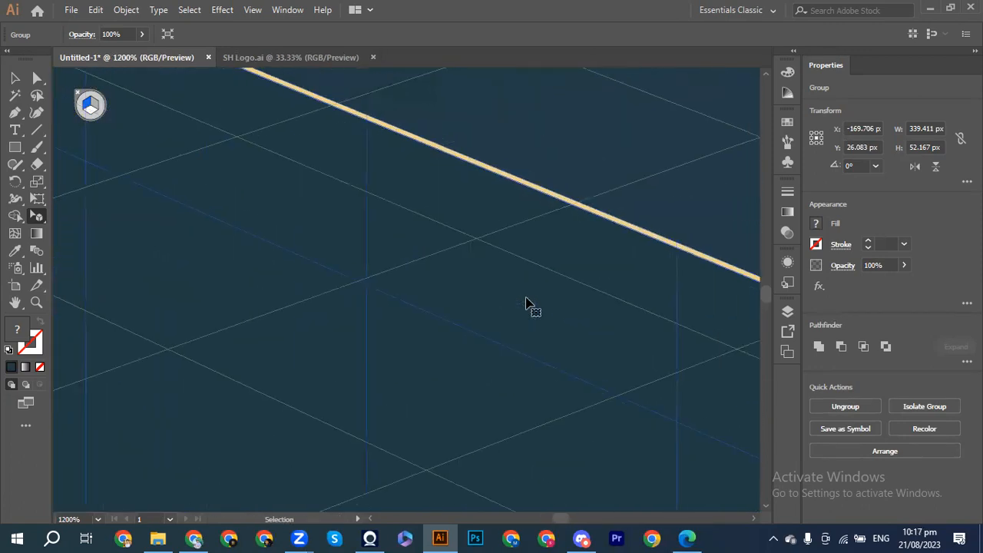
pyautogui.hscroll(3, 528, 303)
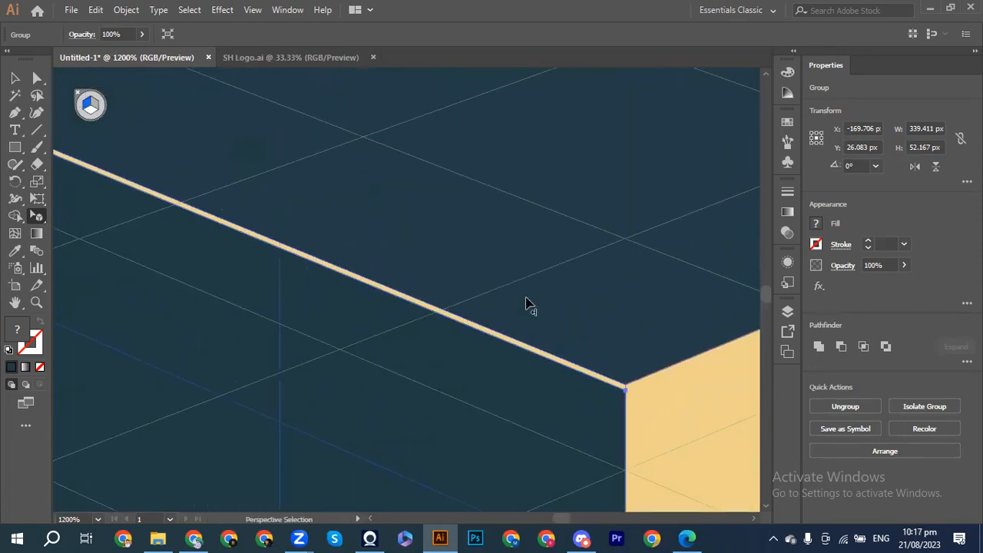
pyautogui.moveTo(520, 425); pyautogui.dragTo(521, 410)
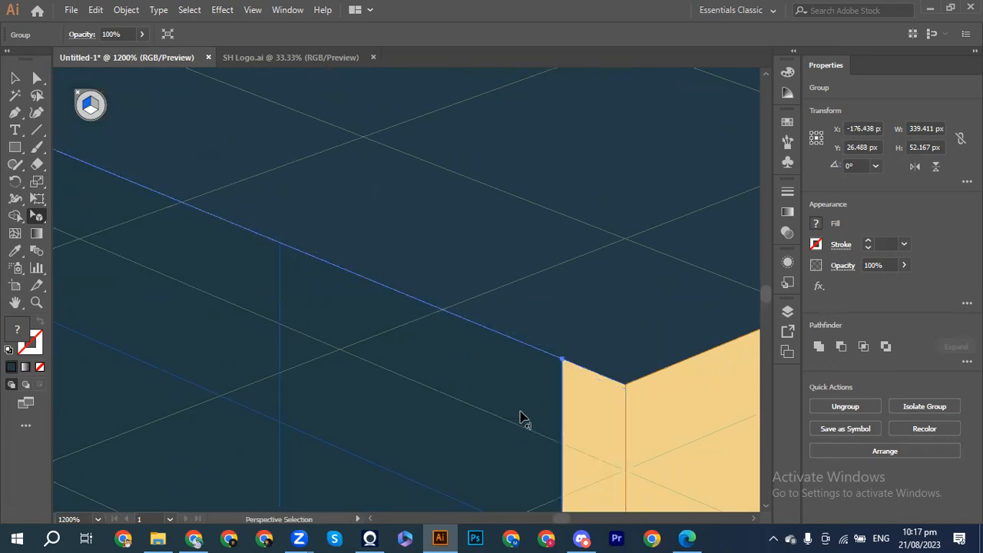
pyautogui.click(528, 413)
pyautogui.moveTo(494, 398); pyautogui.dragTo(548, 423)
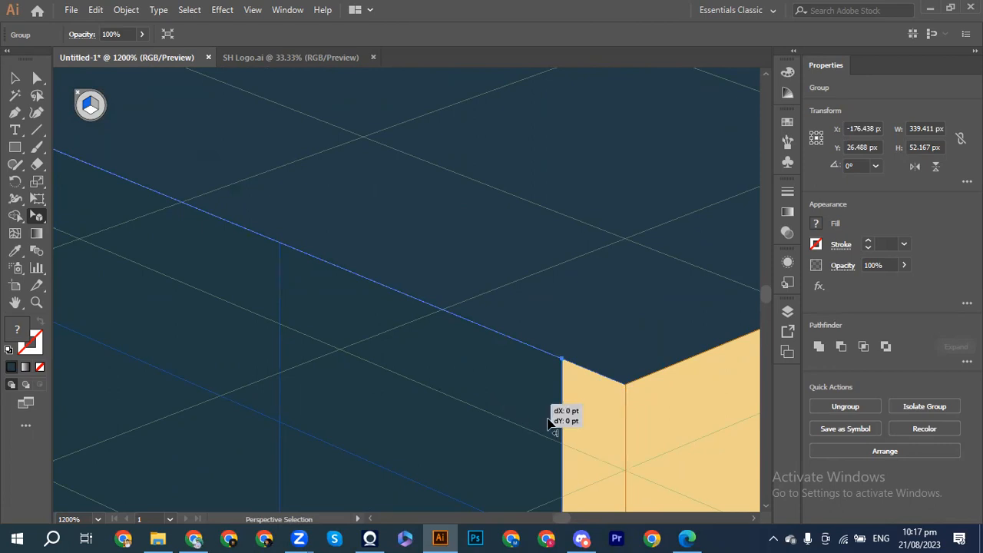
pyautogui.moveTo(460, 368); pyautogui.dragTo(515, 405)
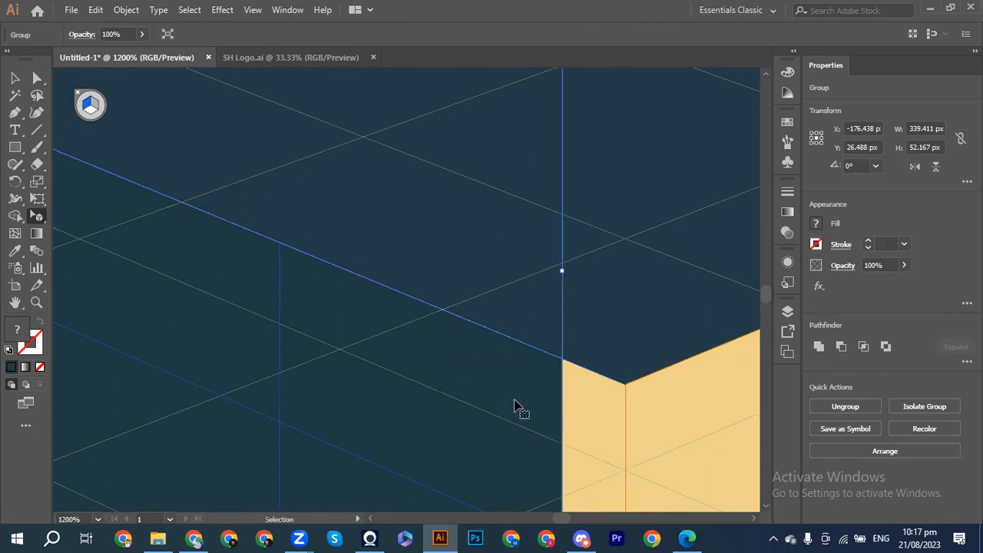
# Step: Nudge the piece right so its corner meets the top face, landing at X −169.706 px
pyautogui.hotkey('ctrl', '-')
pyautogui.hscroll(15, 515, 407)
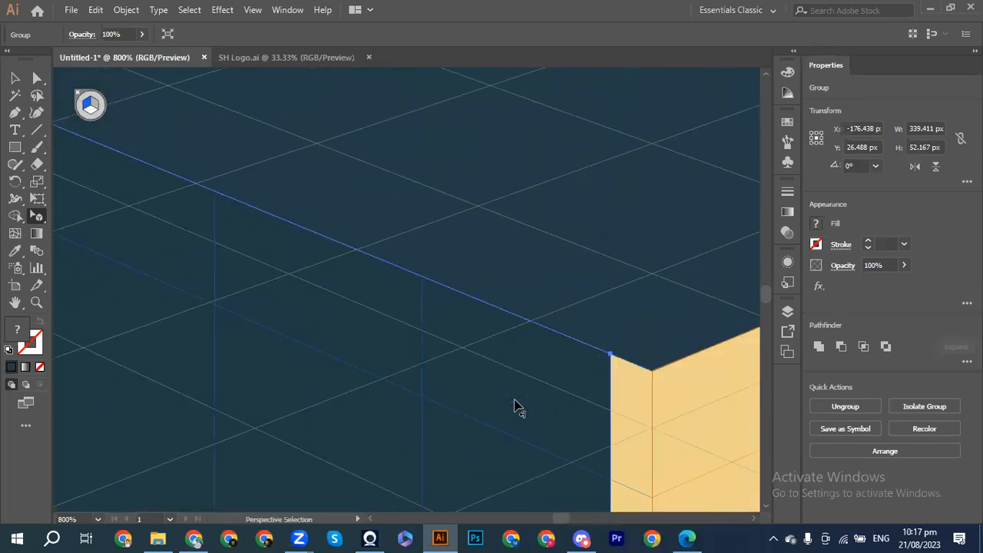
pyautogui.press('Right')
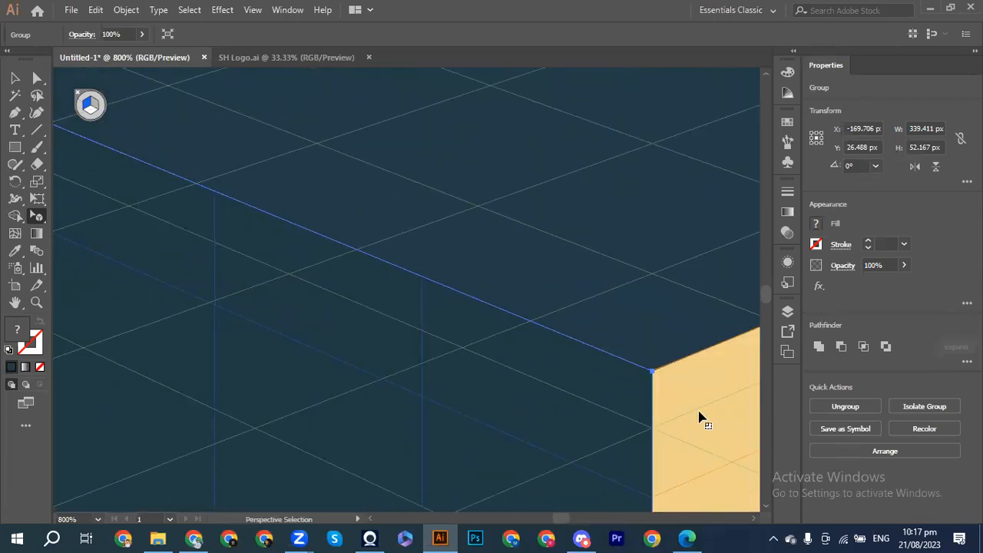
pyautogui.hotkey('ctrl', '-')
pyautogui.hotkey('ctrl', '-')
pyautogui.hotkey('ctrl', '-')
pyautogui.hotkey('ctrl', '-')
pyautogui.hotkey('ctrl', '-')
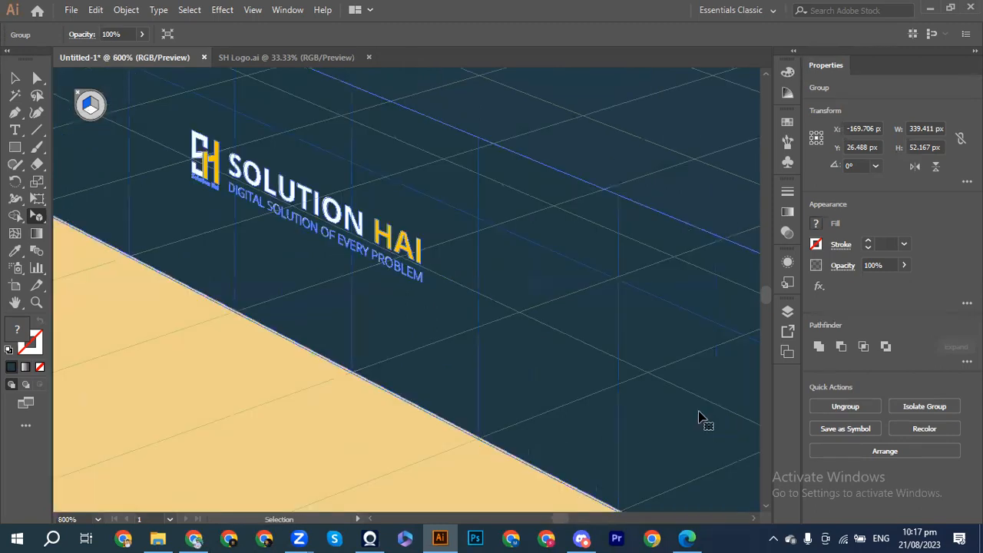
pyautogui.hotkey('ctrl', '-')
pyautogui.hotkey('ctrl', '-')
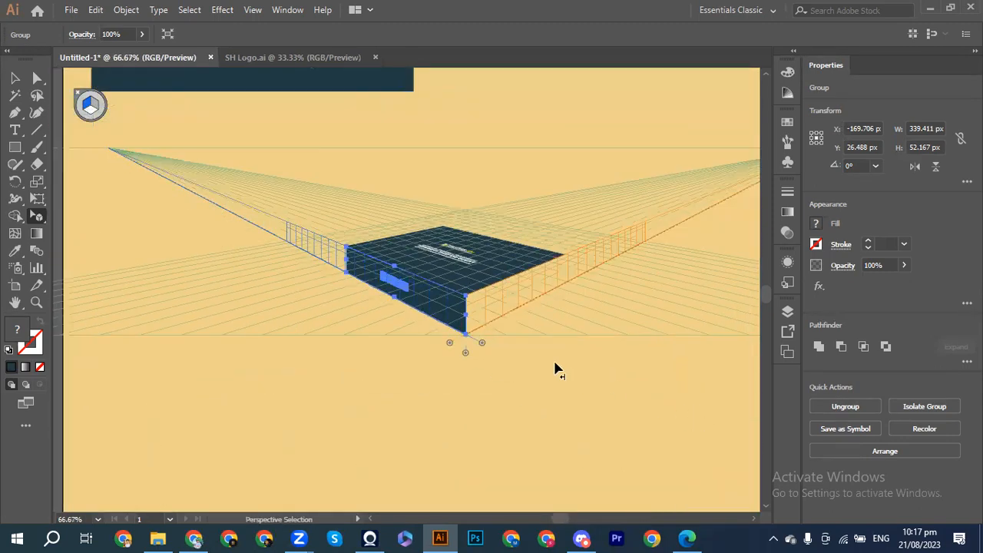
# Step: Place the narrow panel on the right perspective plane and shorten it to the box's depth
pyautogui.click(534, 367)
pyautogui.scroll(3, 534, 367)
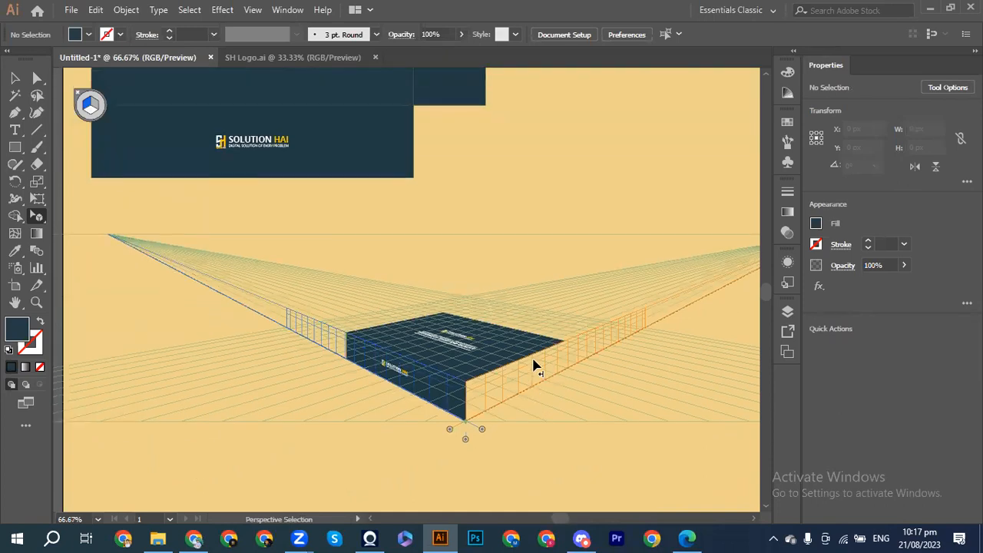
pyautogui.click(94, 105)
pyautogui.hotkey('ctrl', '-')
pyautogui.scroll(4, 311, 192)
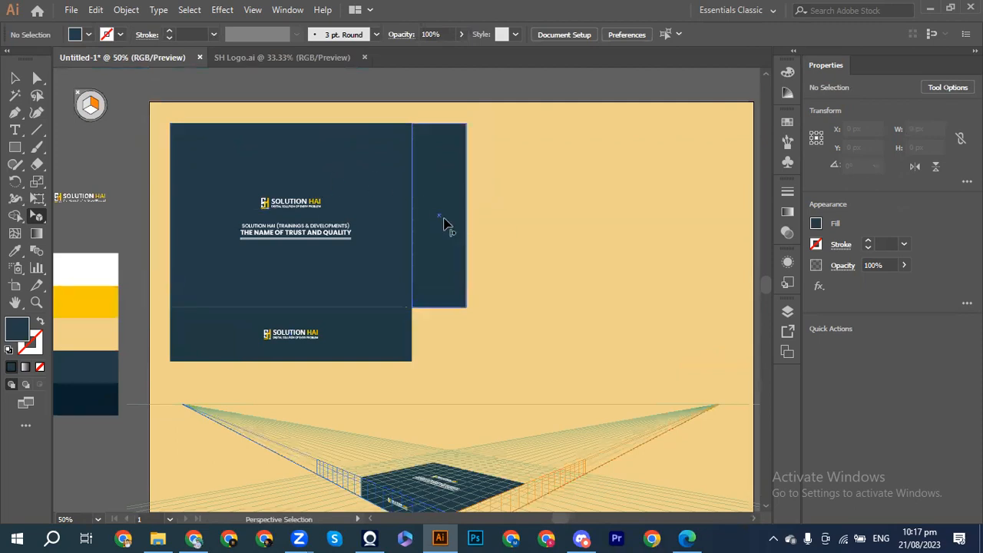
pyautogui.scroll(-2, 444, 223)
pyautogui.moveTo(430, 189); pyautogui.dragTo(464, 419)
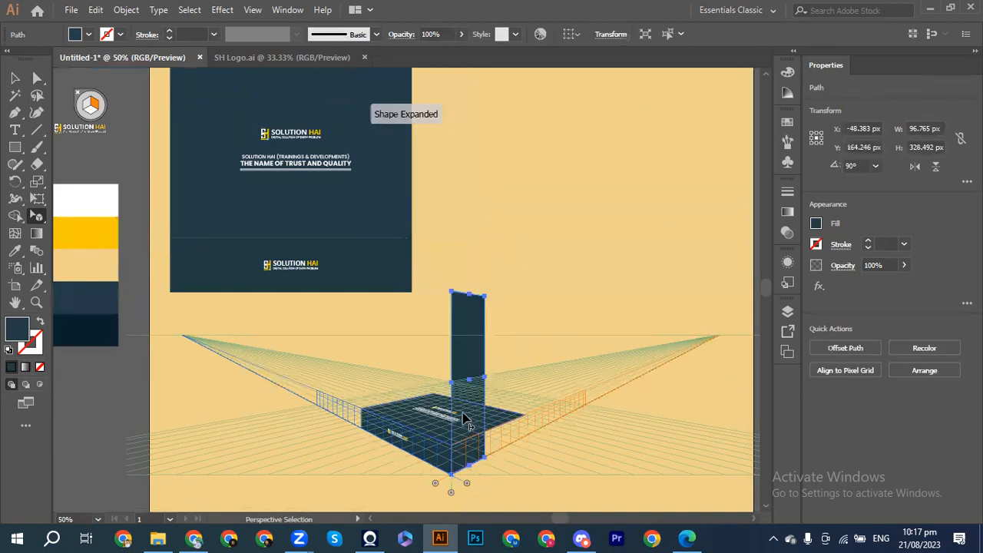
pyautogui.hotkey('ctrl', '+')
pyautogui.hotkey('ctrl', '+')
pyautogui.hotkey('ctrl', '+')
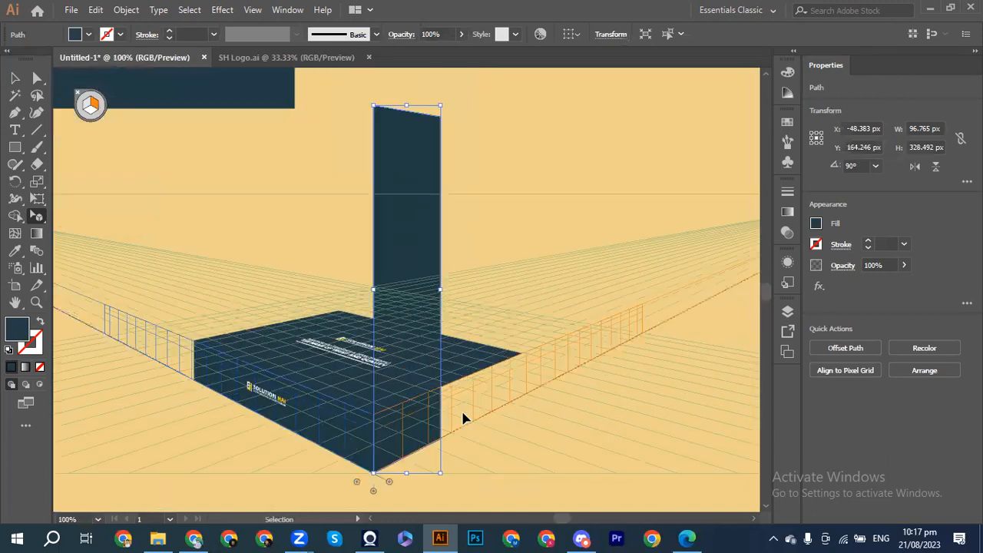
pyautogui.hotkey('ctrl', '-')
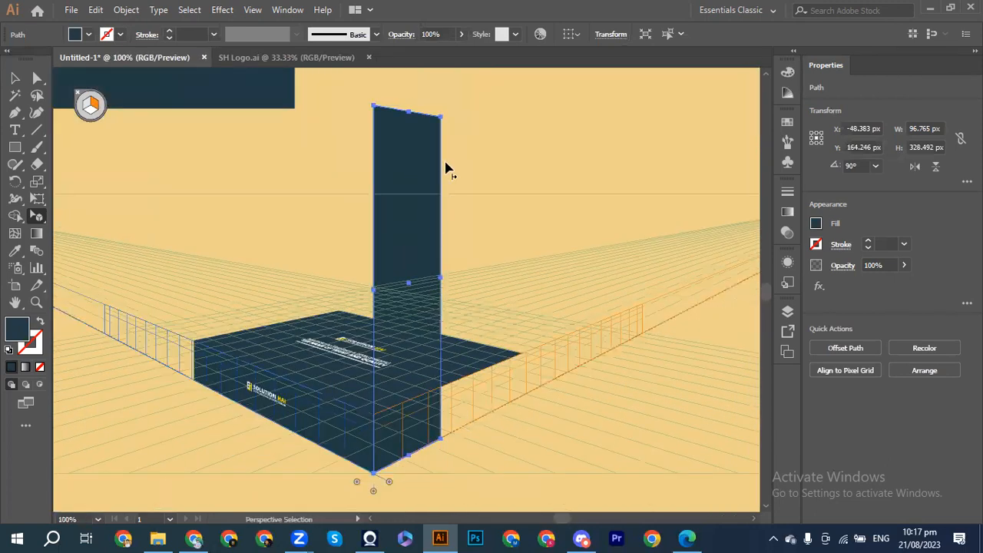
pyautogui.moveTo(408, 113); pyautogui.dragTo(525, 384)
# Step: Pull the side face's right edge in and shift it so its corner lines up with the box
pyautogui.press('v')
pyautogui.hotkey('ctrl', '+')
pyautogui.hotkey('ctrl', '+')
pyautogui.hotkey('ctrl', '+')
pyautogui.hotkey('ctrl', '+')
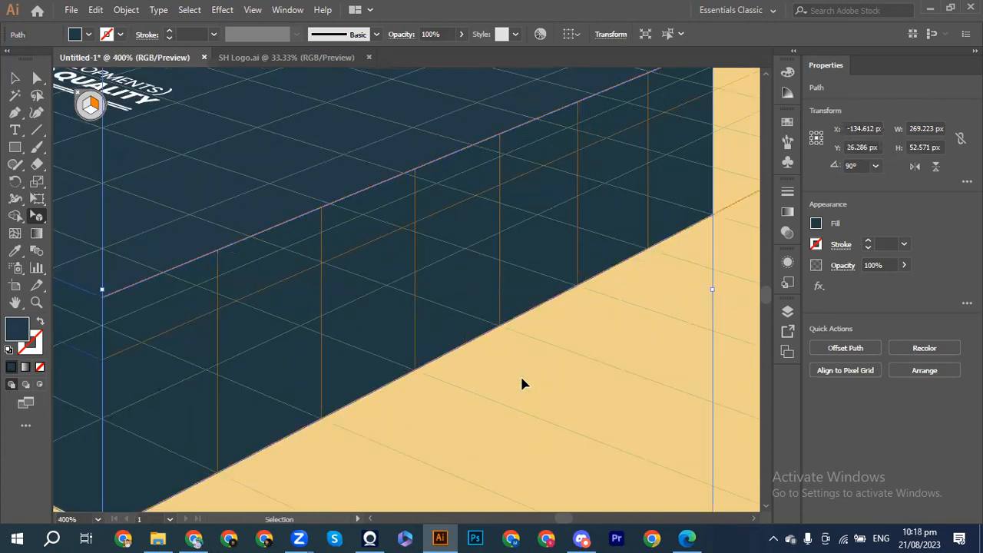
pyautogui.hscroll(6, 521, 377)
pyautogui.scroll(1, 522, 377)
pyautogui.scroll(3, 522, 384)
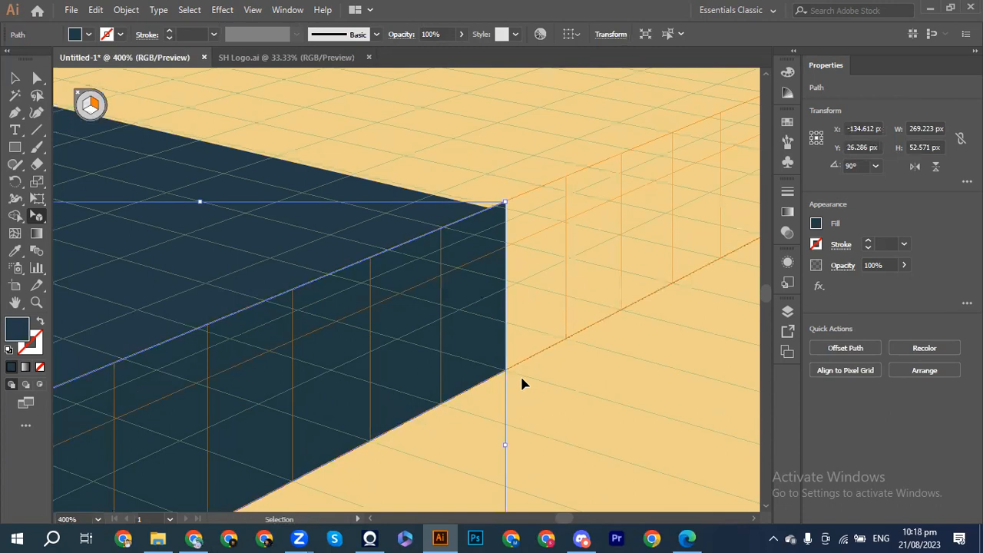
pyautogui.hotkey('ctrl', '+')
pyautogui.hotkey('ctrl', '+')
pyautogui.hotkey('ctrl', '+')
pyautogui.hscroll(12, 521, 384)
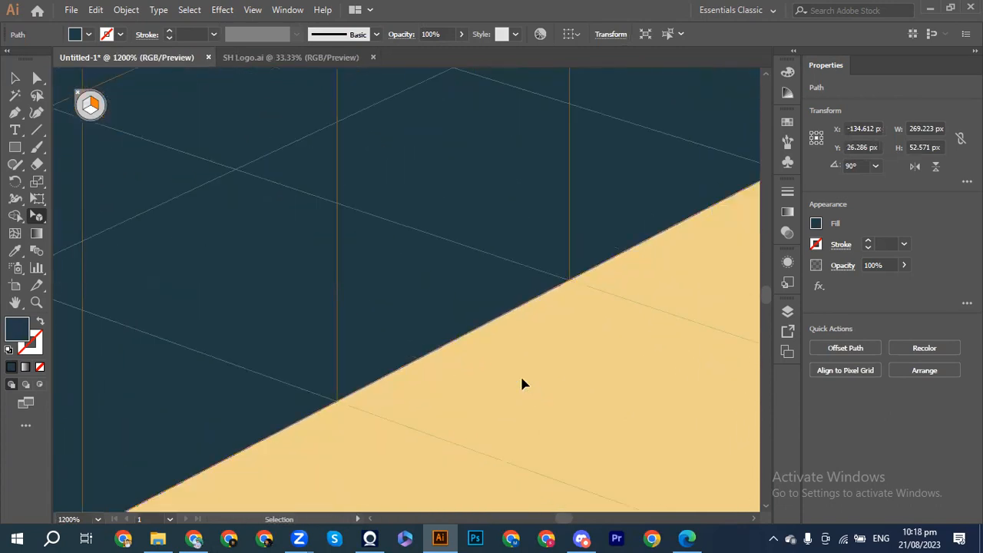
pyautogui.scroll(4, 522, 384)
pyautogui.scroll(1, 521, 384)
pyautogui.hscroll(8, 522, 384)
pyautogui.scroll(5, 522, 384)
pyautogui.scroll(4, 522, 384)
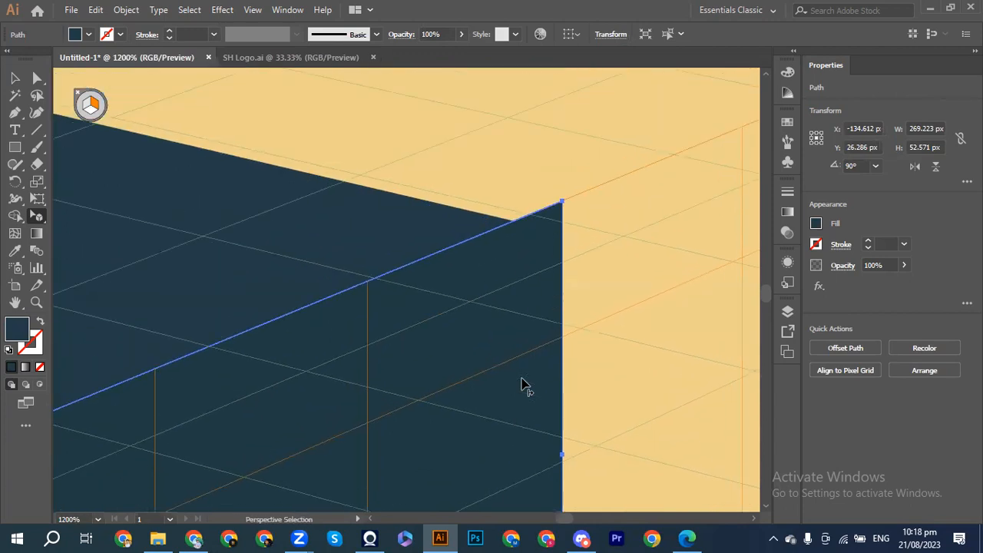
pyautogui.moveTo(560, 456); pyautogui.dragTo(531, 470)
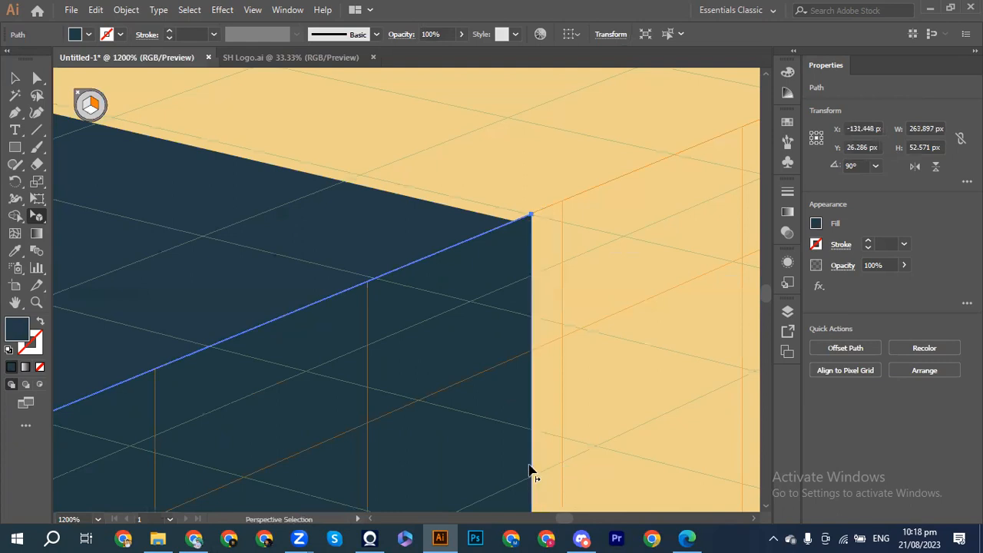
pyautogui.moveTo(373, 237); pyautogui.dragTo(389, 244)
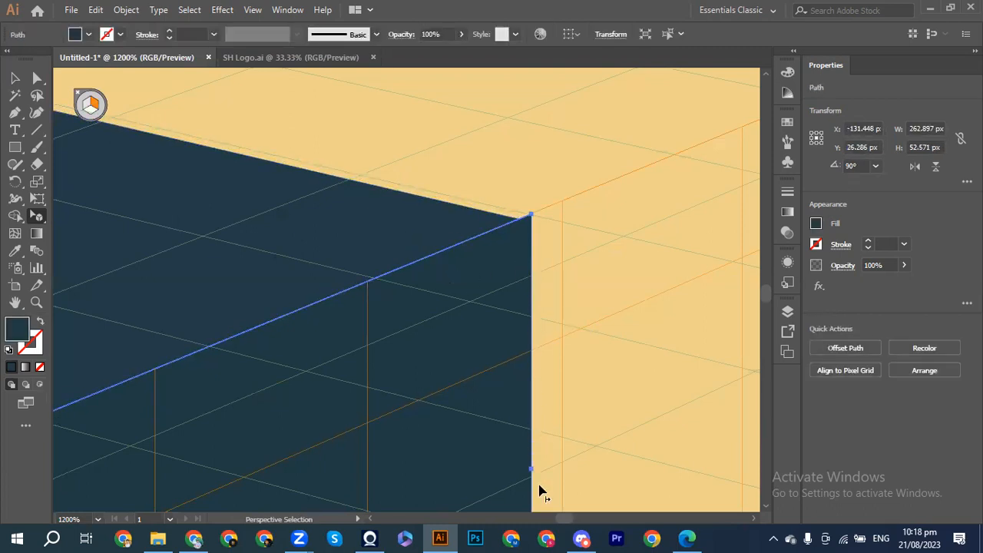
pyautogui.moveTo(532, 479); pyautogui.dragTo(520, 482)
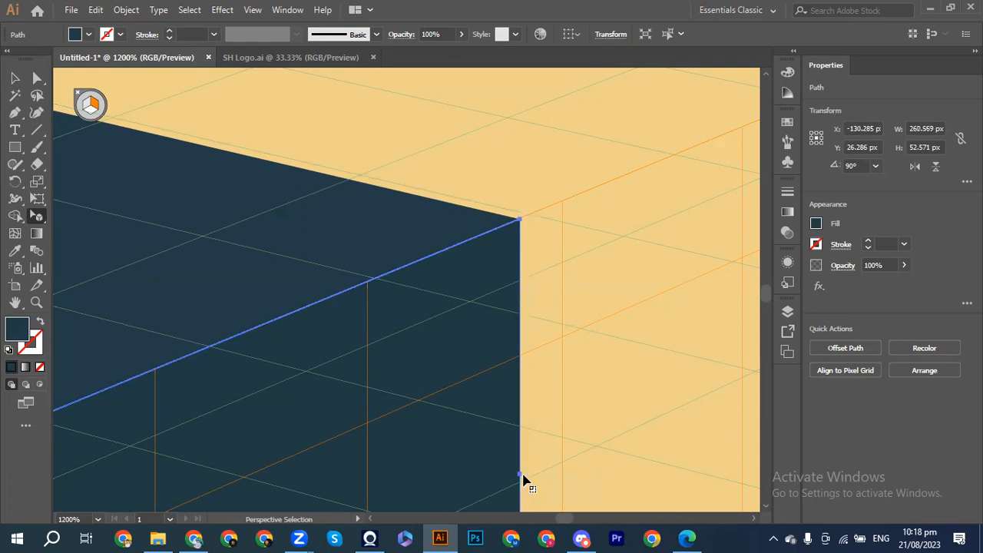
pyautogui.click(555, 476)
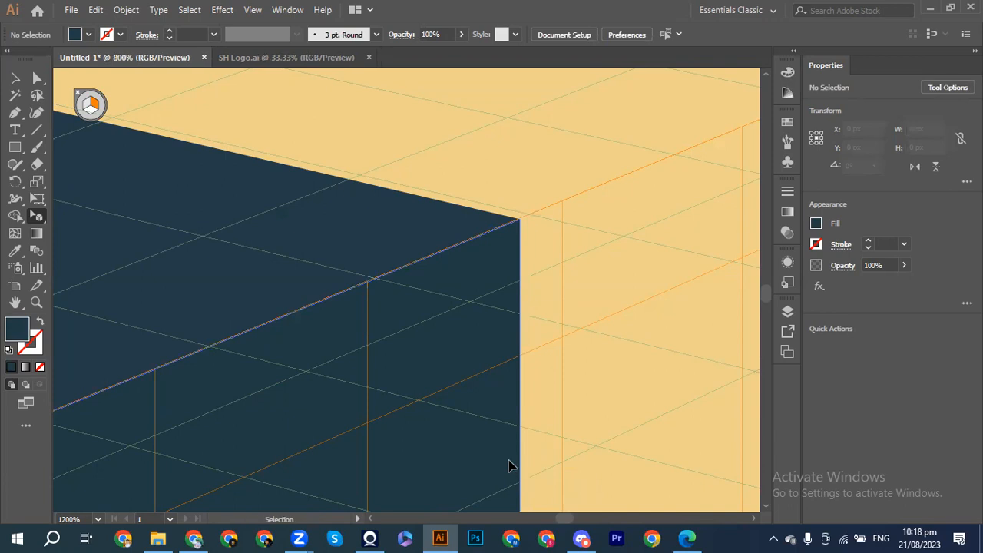
# Step: Reposition the top face artwork slightly up within its perspective plane
pyautogui.scroll(-4, 509, 466)
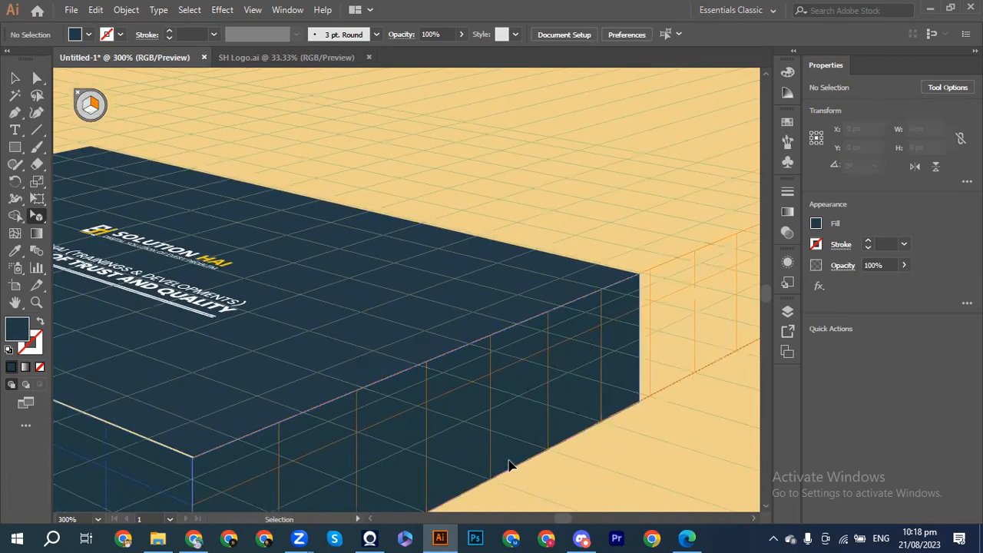
pyautogui.hotkey('shift', 'v')
pyautogui.moveTo(321, 374); pyautogui.dragTo(321, 365)
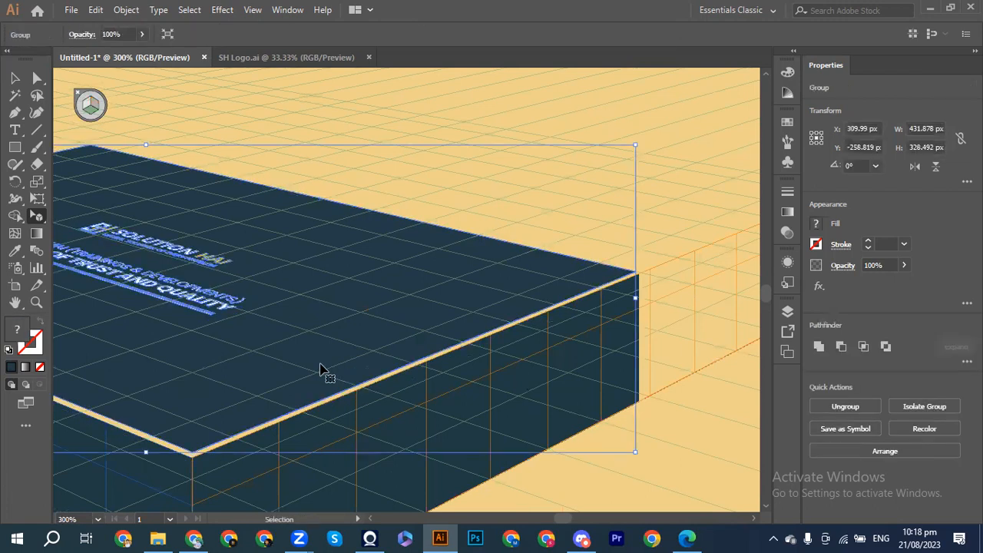
pyautogui.click(321, 370)
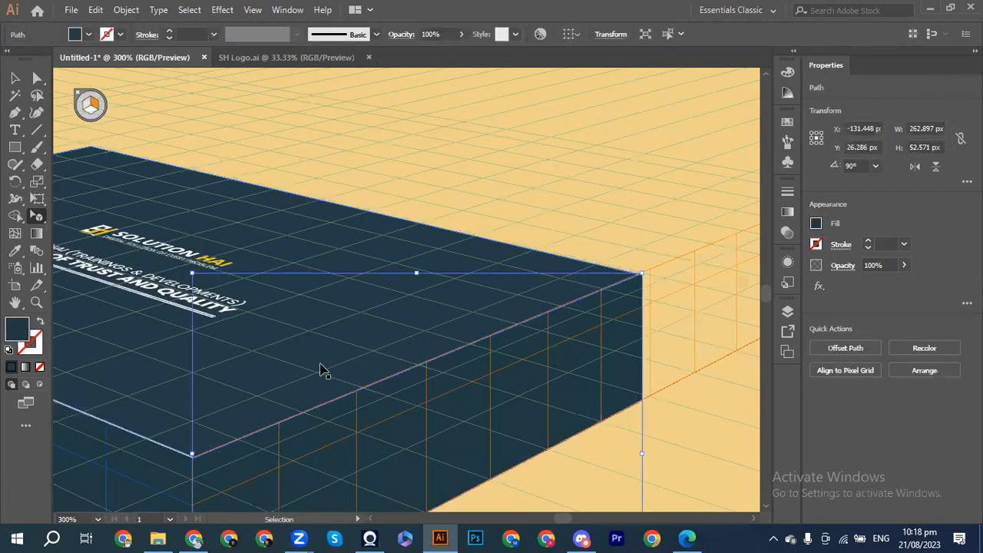
# Step: Trim the side face's right edge to the tan face's corner, narrowing it to 259.265 px
pyautogui.hotkey('ctrl', '=')
pyautogui.hotkey('ctrl', '=')
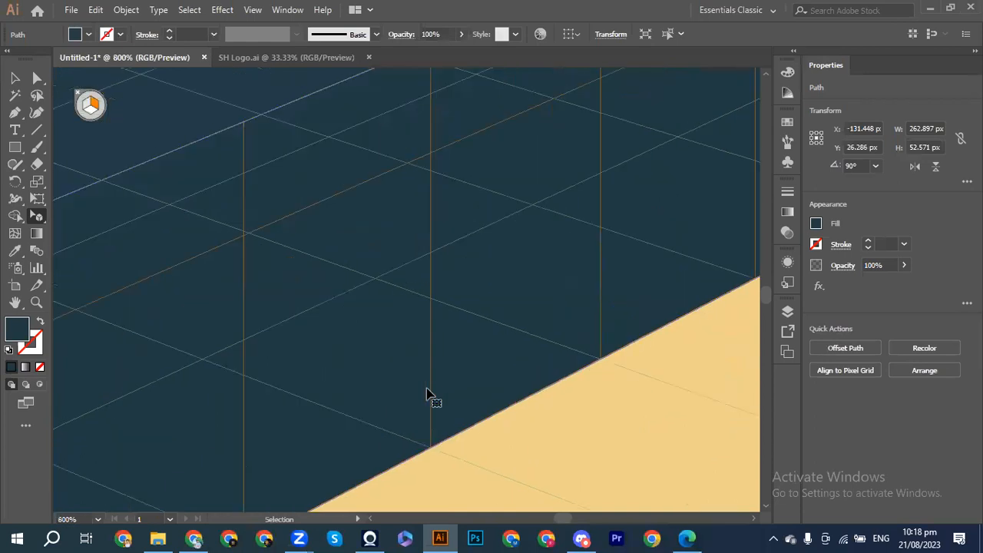
pyautogui.hscroll(5, 429, 395)
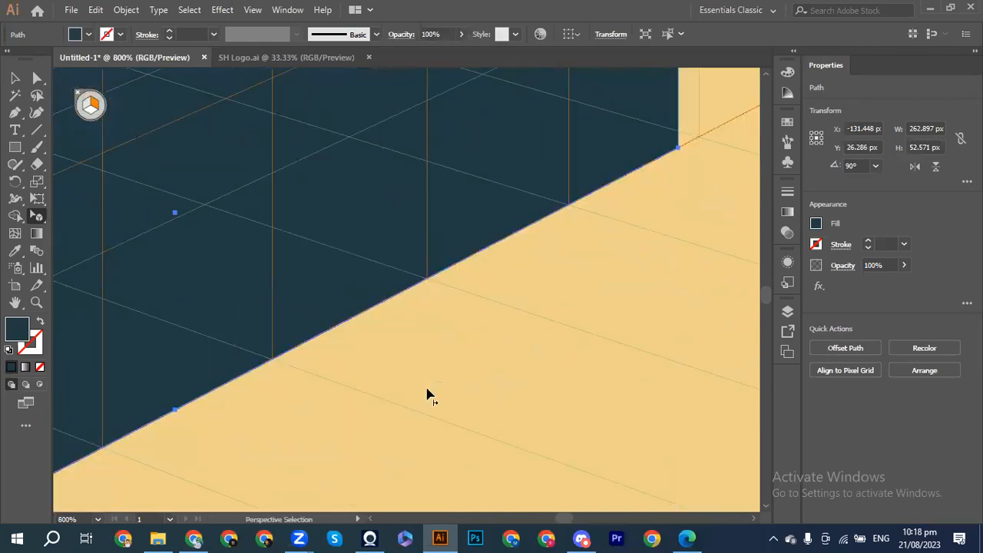
pyautogui.scroll(3, 429, 394)
pyautogui.scroll(6, 429, 394)
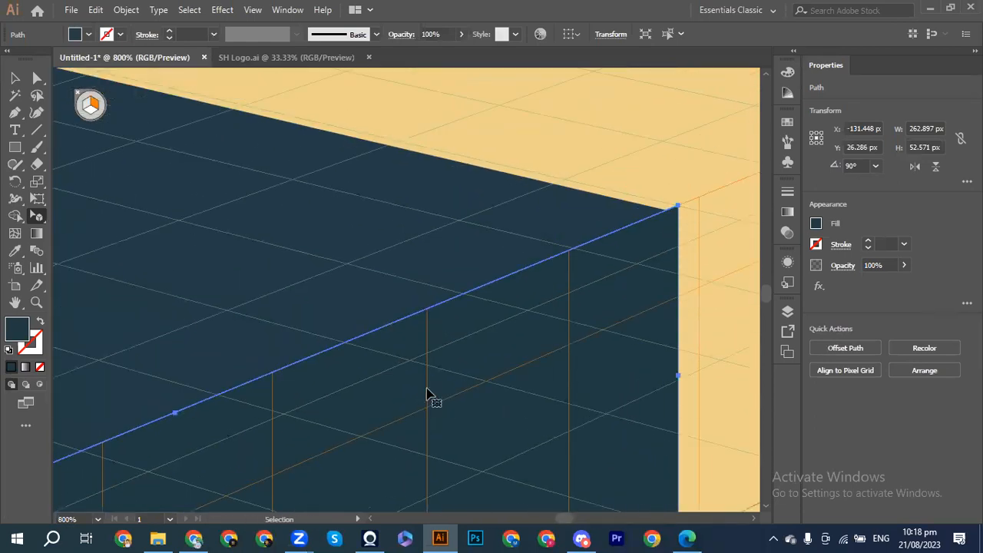
pyautogui.hscroll(3, 428, 394)
pyautogui.hscroll(2, 429, 394)
pyautogui.scroll(4, 429, 394)
pyautogui.scroll(-2, 429, 394)
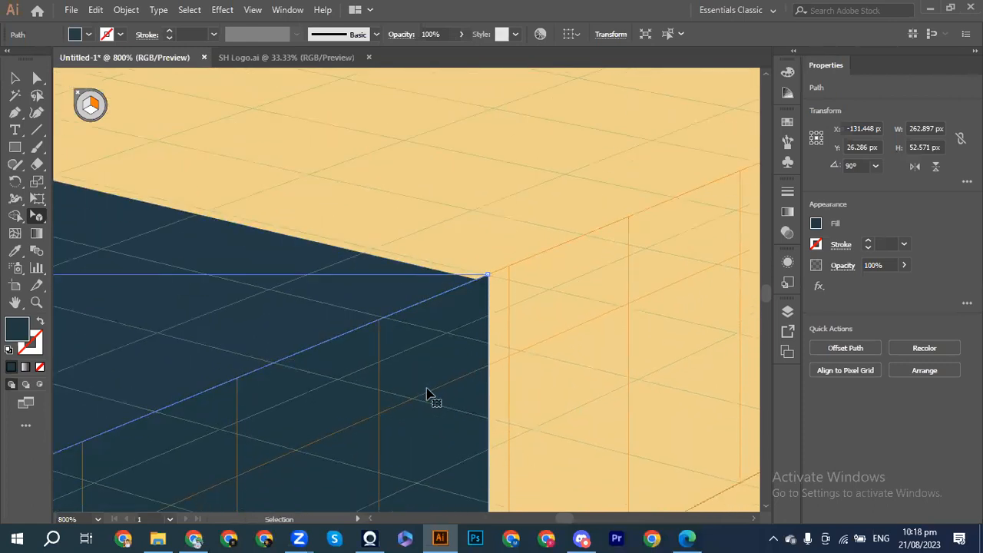
pyautogui.hotkey('ctrl', '=')
pyautogui.hscroll(-5, 428, 395)
pyautogui.hscroll(13, 429, 394)
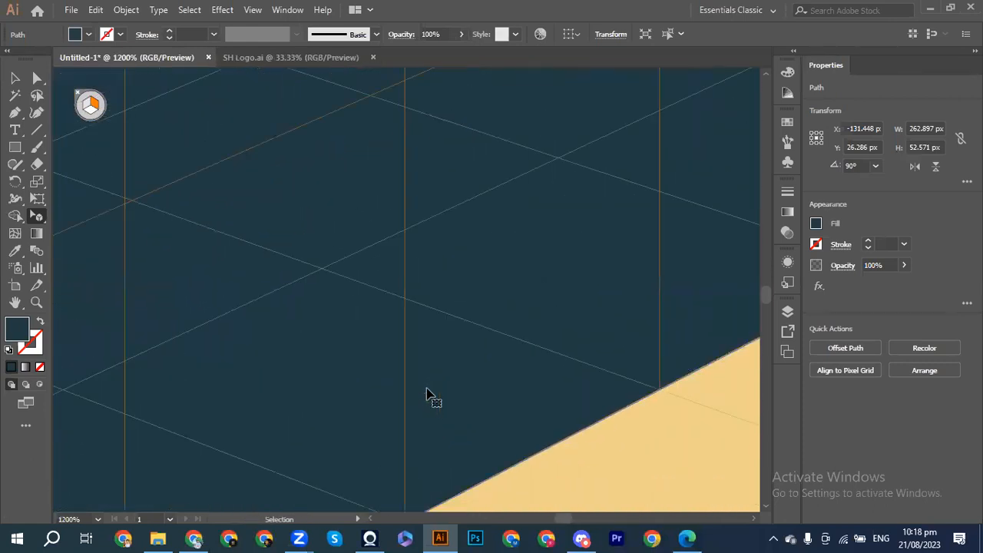
pyautogui.scroll(9, 429, 395)
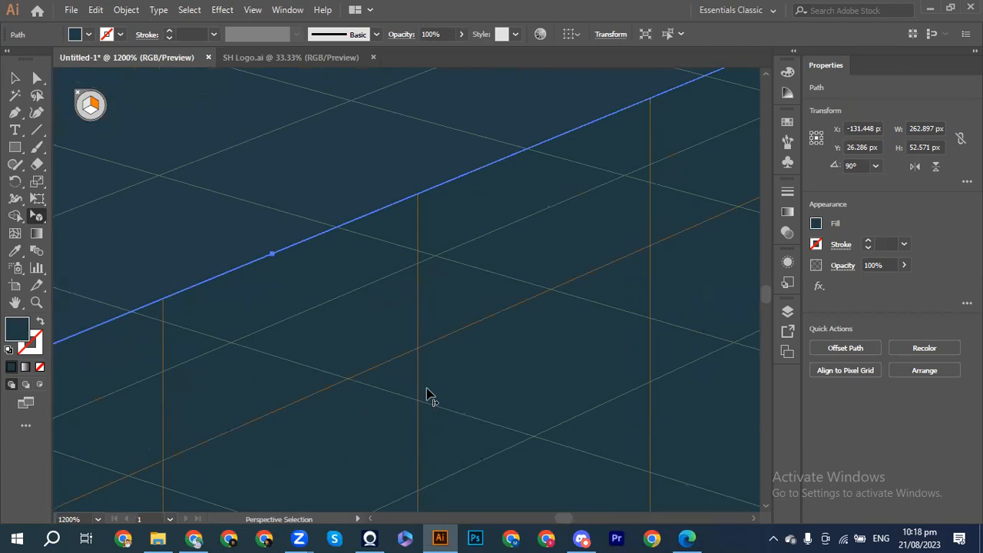
pyautogui.scroll(-3, 429, 394)
pyautogui.hscroll(3, 429, 394)
pyautogui.scroll(4, 429, 394)
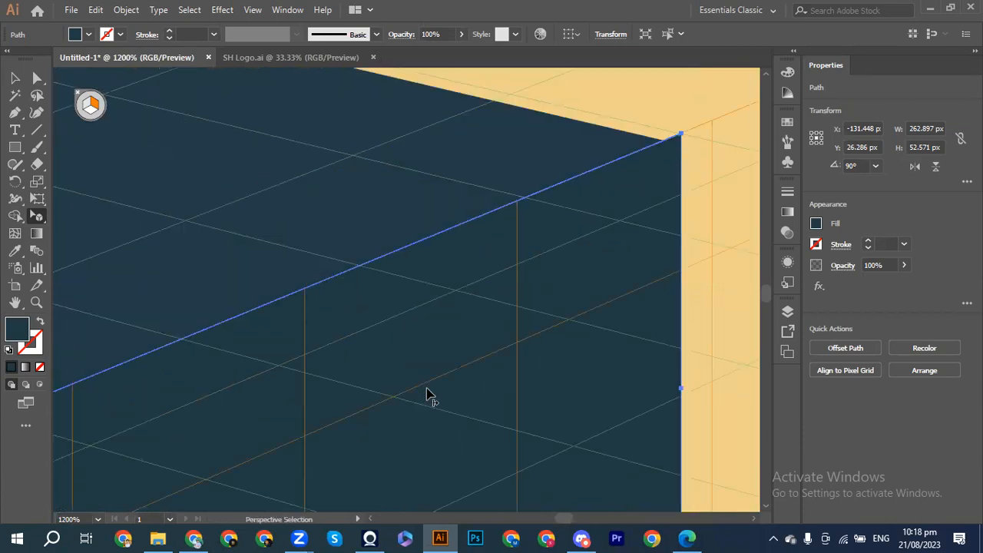
pyautogui.hscroll(4, 429, 394)
pyautogui.hscroll(3, 429, 394)
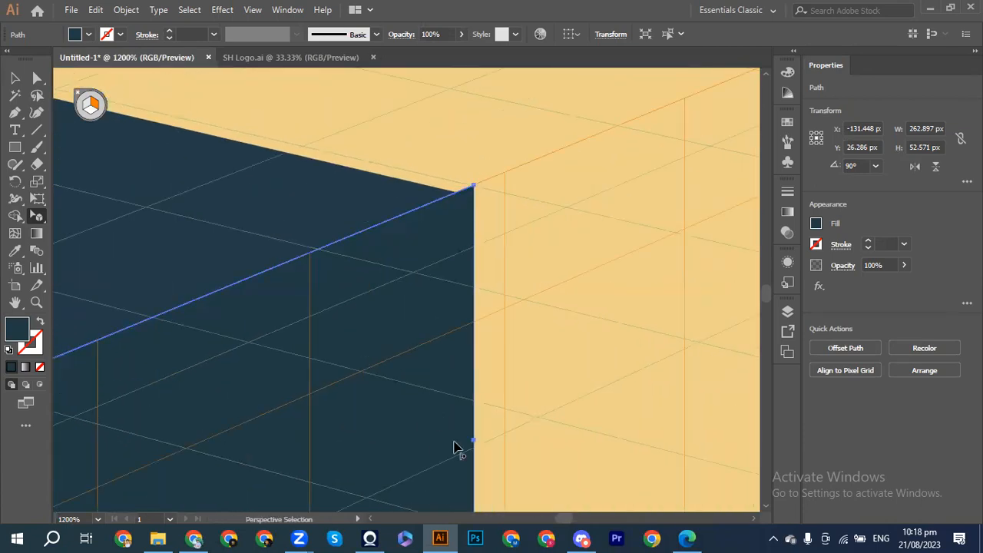
pyautogui.moveTo(474, 445); pyautogui.dragTo(457, 454)
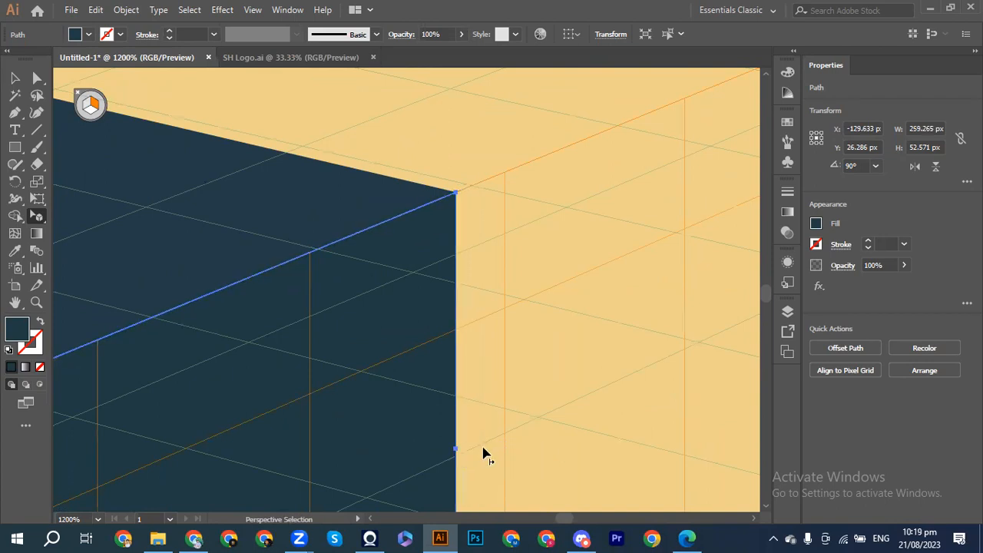
pyautogui.click(484, 450)
pyautogui.scroll(-6, 526, 443)
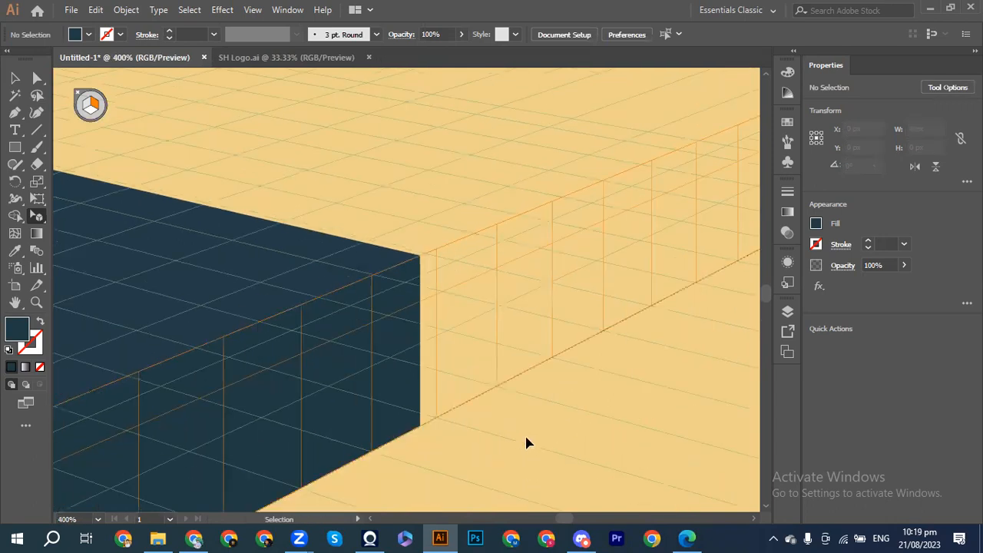
pyautogui.hscroll(-5, 526, 444)
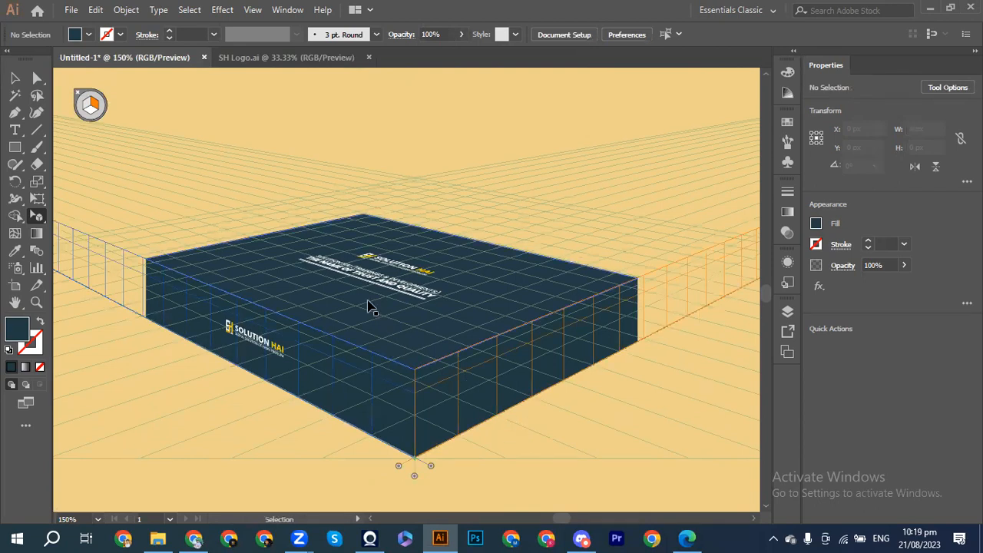
pyautogui.scroll(-3, 369, 306)
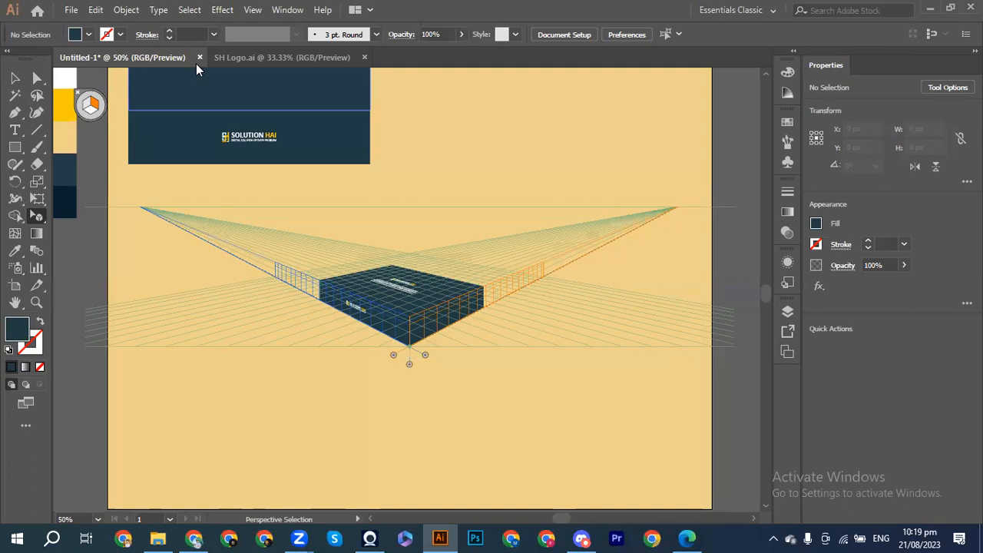
pyautogui.scroll(2, 448, 159)
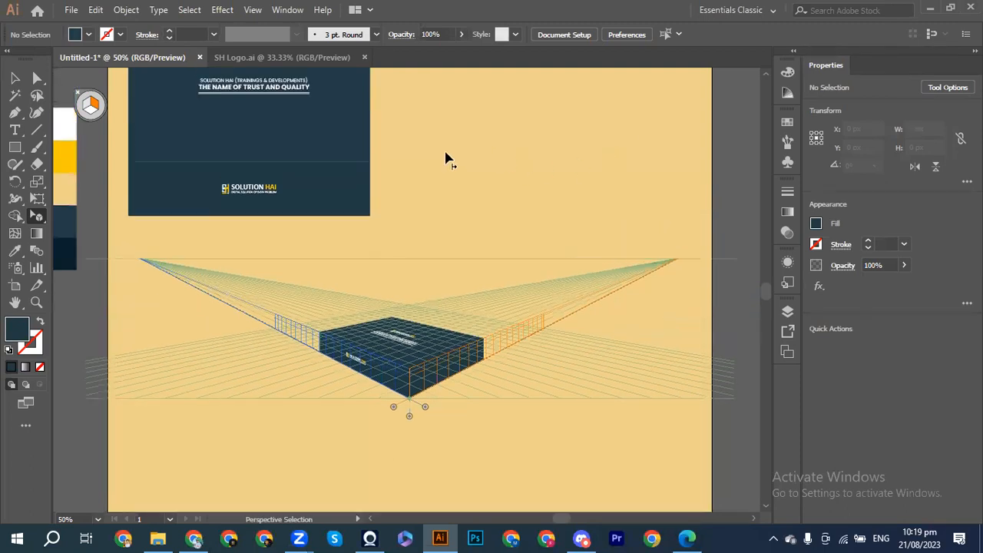
pyautogui.scroll(4, 449, 159)
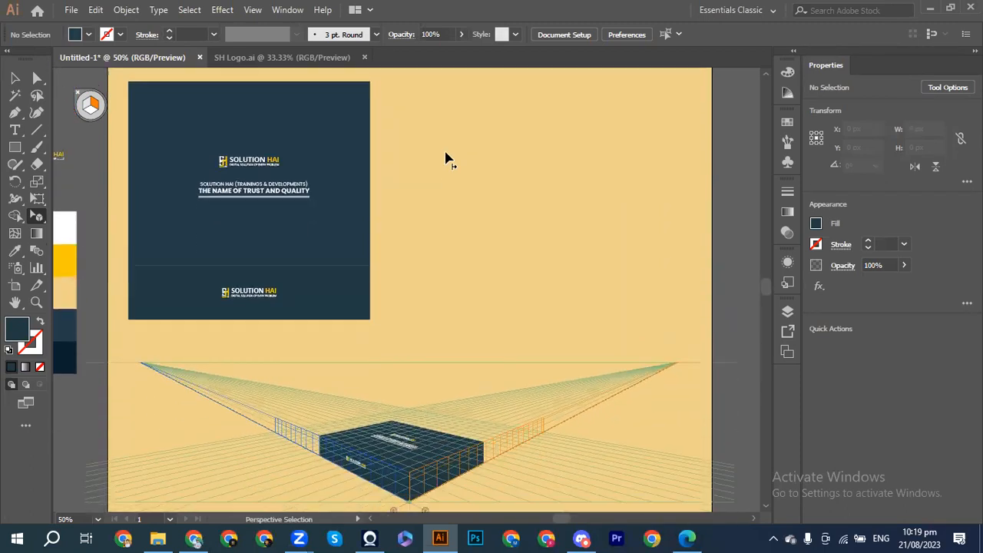
pyautogui.scroll(-3, 448, 160)
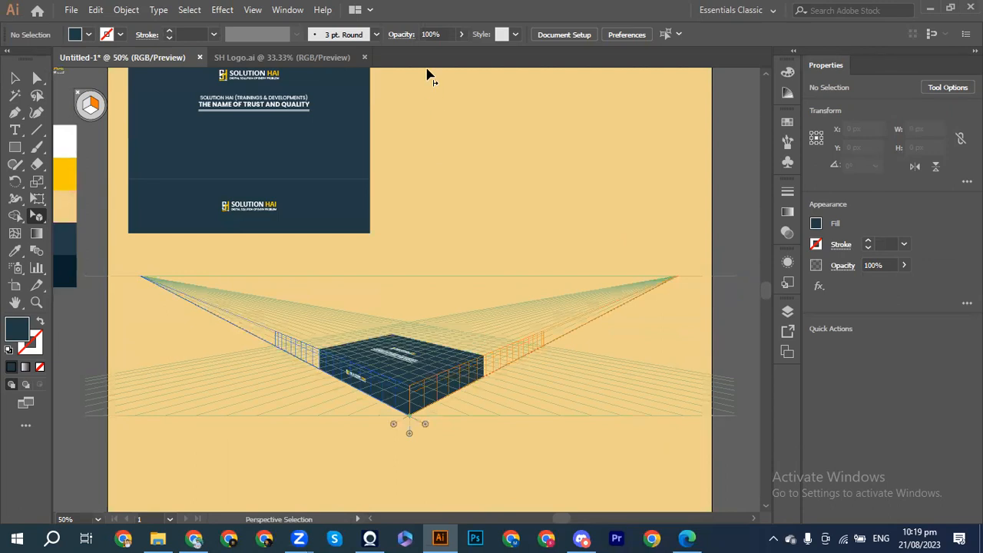
pyautogui.moveTo(37, 223); pyautogui.dragTo(85, 221)
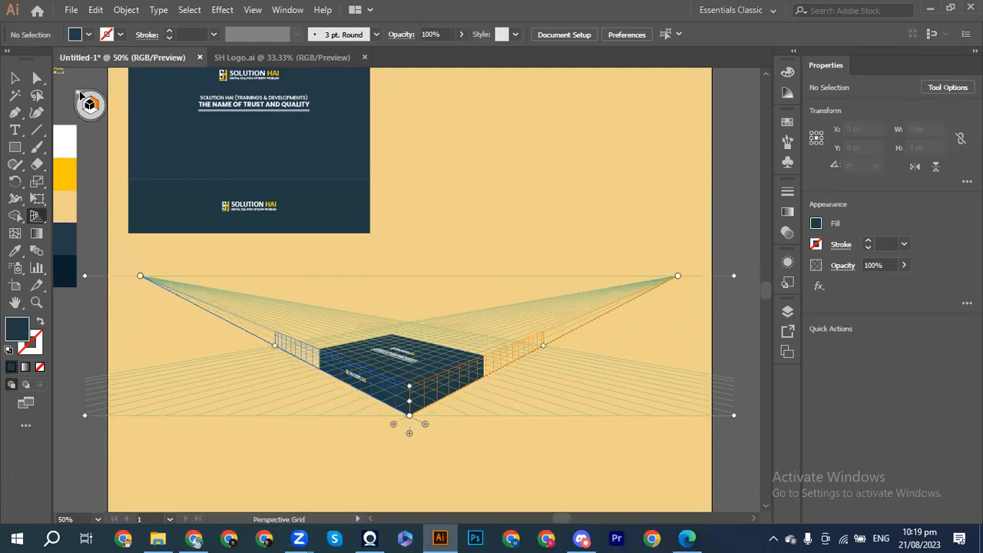
pyautogui.moveTo(37, 221); pyautogui.dragTo(79, 214)
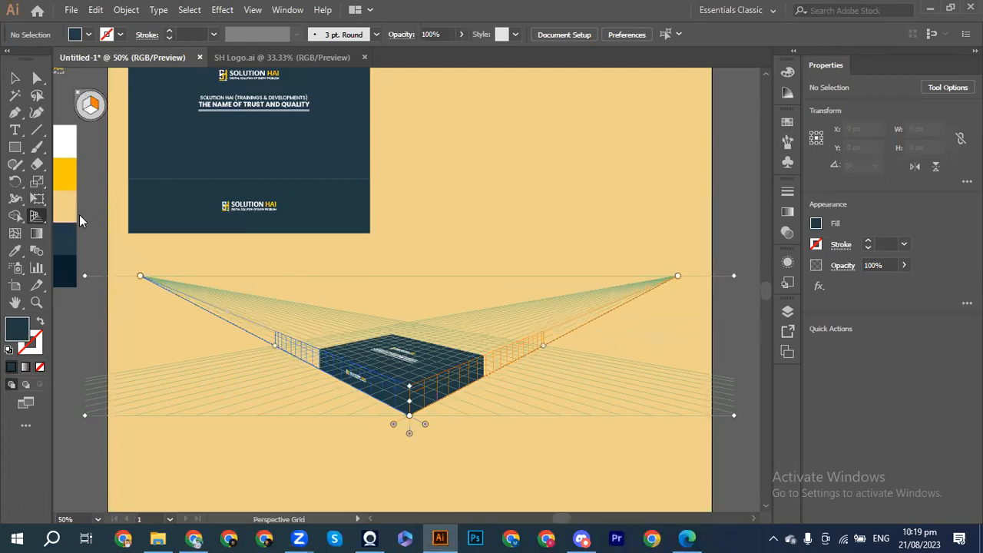
pyautogui.click(79, 94)
# Step: Hide the perspective grid and group all the box pieces together
pyautogui.click(15, 77)
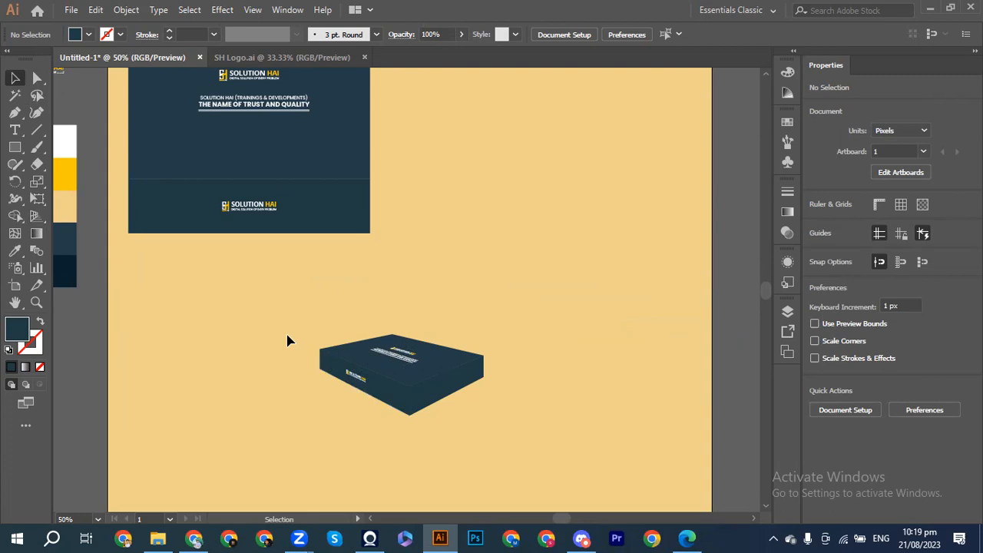
pyautogui.moveTo(285, 334); pyautogui.dragTo(522, 435)
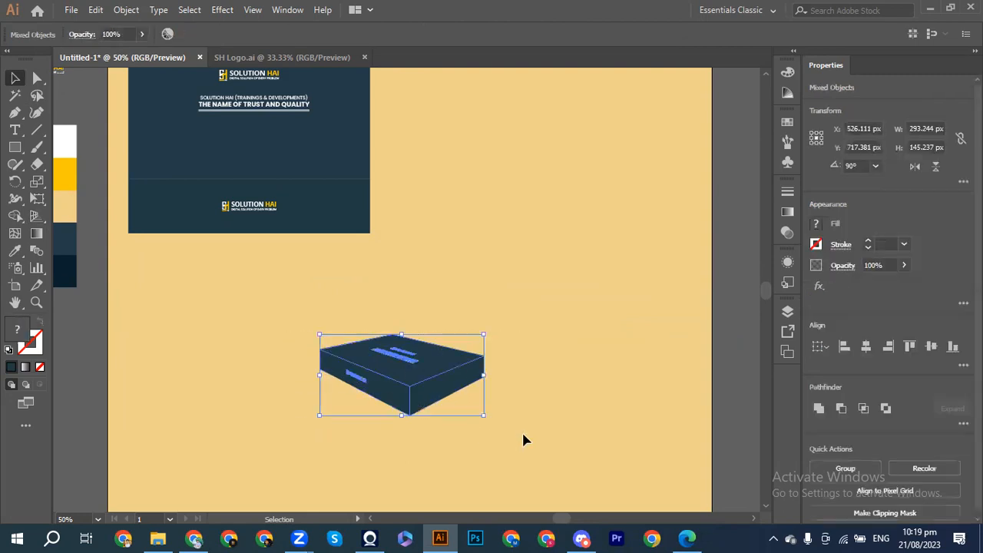
pyautogui.hotkey('ctrl', 'g')
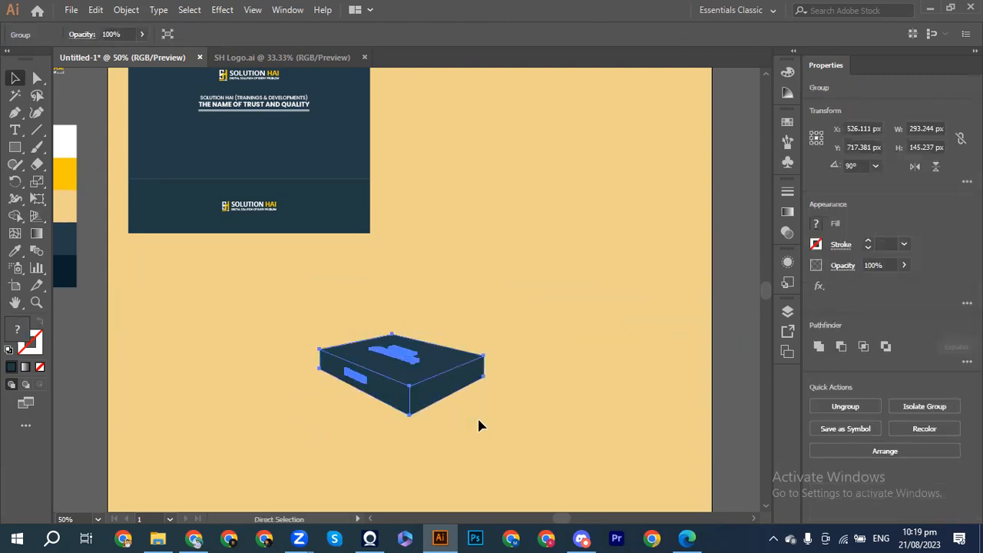
# Step: Enlarge the box group to about 723 px wide, expanding its perspective objects
pyautogui.moveTo(483, 414); pyautogui.dragTo(603, 509)
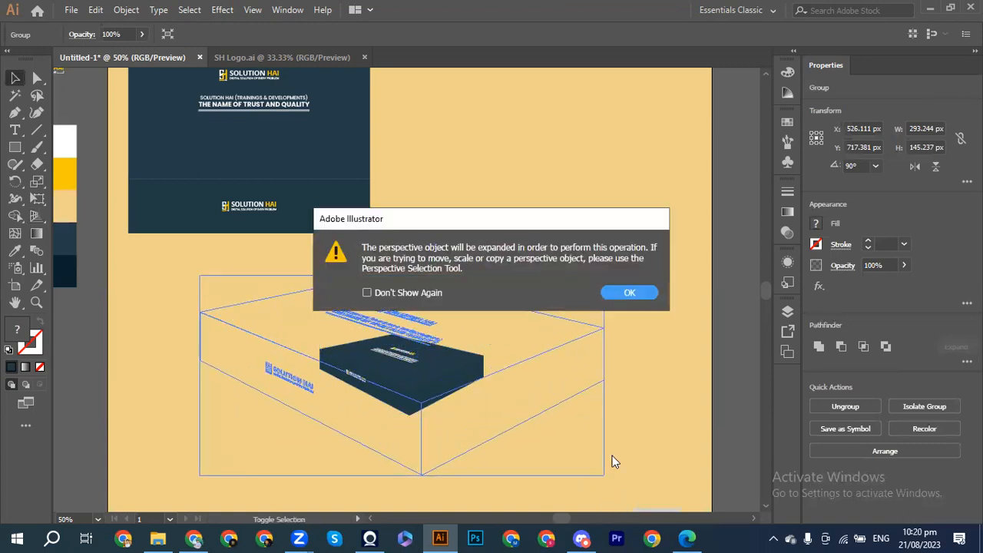
pyautogui.click(629, 295)
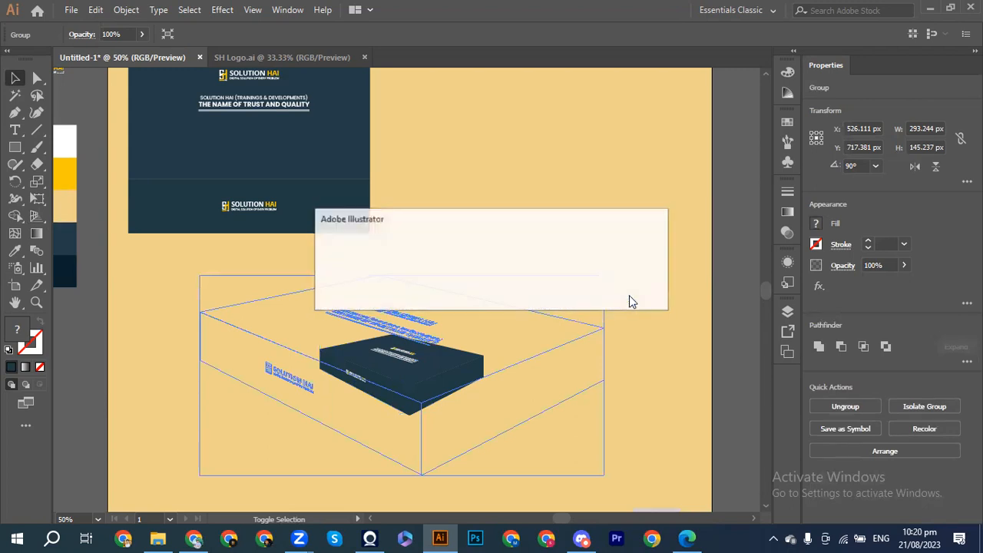
pyautogui.press('Return')
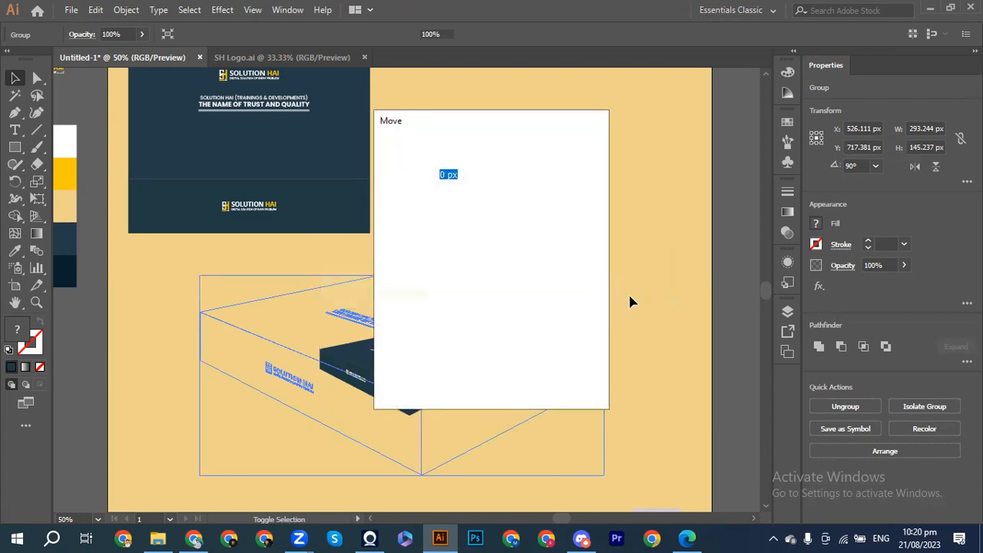
pyautogui.press('Return')
pyautogui.press('Return')
pyautogui.press('Return')
pyautogui.press('Return')
pyautogui.press('Return')
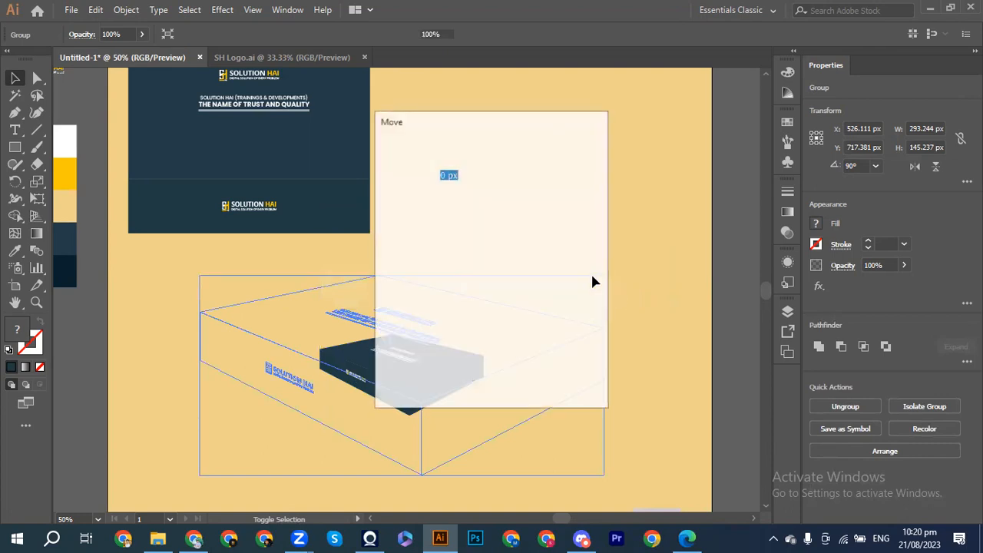
pyautogui.press('Return')
pyautogui.press('Return')
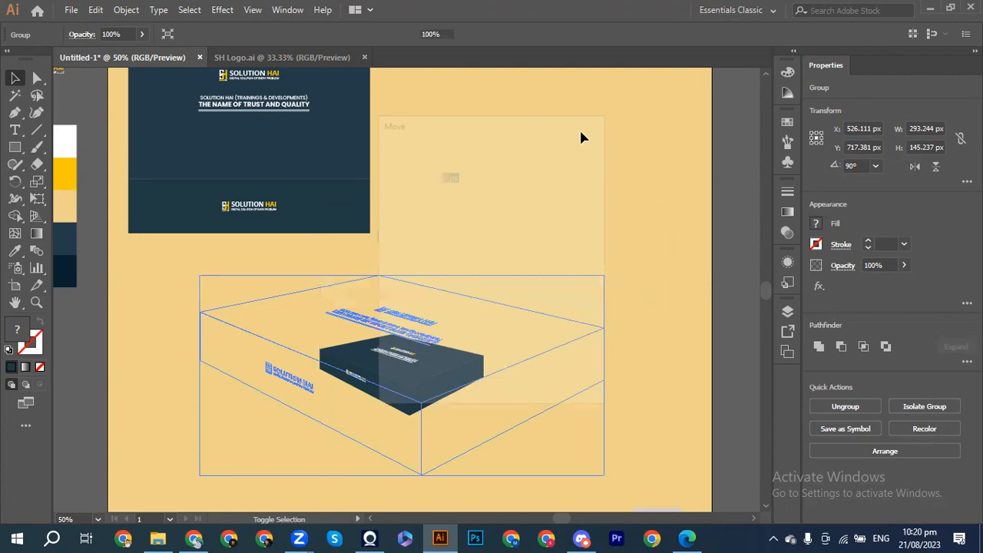
pyautogui.press('Return')
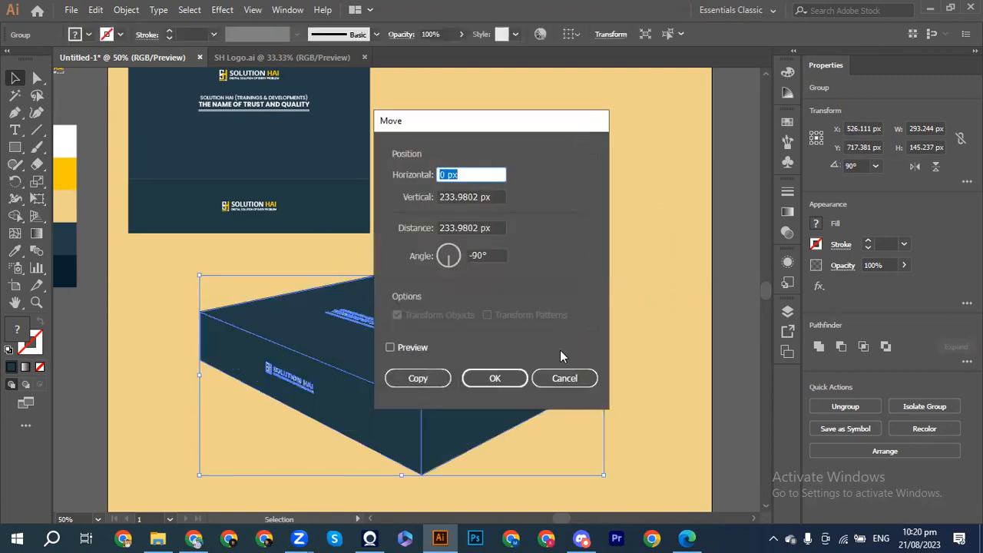
pyautogui.click(557, 381)
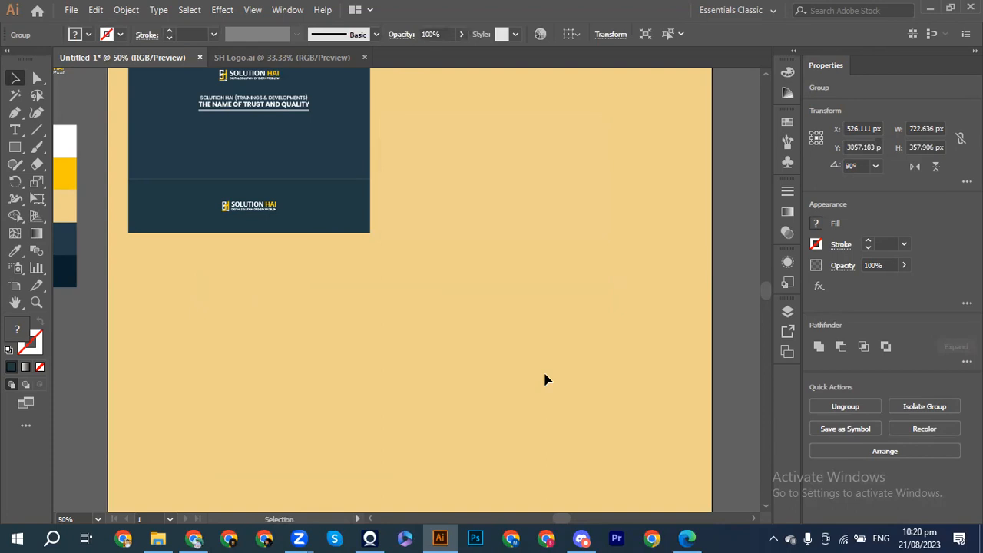
# Step: Move the enlarged box group back onto the tan artboard, just below the card panels
pyautogui.hotkey('ctrl', '-')
pyautogui.hotkey('ctrl', '-')
pyautogui.hotkey('ctrl', '-')
pyautogui.hotkey('ctrl', '-')
pyautogui.hotkey('ctrl', '-')
pyautogui.hotkey('ctrl', '-')
pyautogui.hotkey('ctrl', '-')
pyautogui.moveTo(398, 288); pyautogui.dragTo(403, 193)
pyautogui.hotkey('ctrl', '+')
pyautogui.hotkey('ctrl', '+')
pyautogui.hotkey('ctrl', '+')
pyautogui.hotkey('ctrl', '+')
pyautogui.hotkey('ctrl', '+')
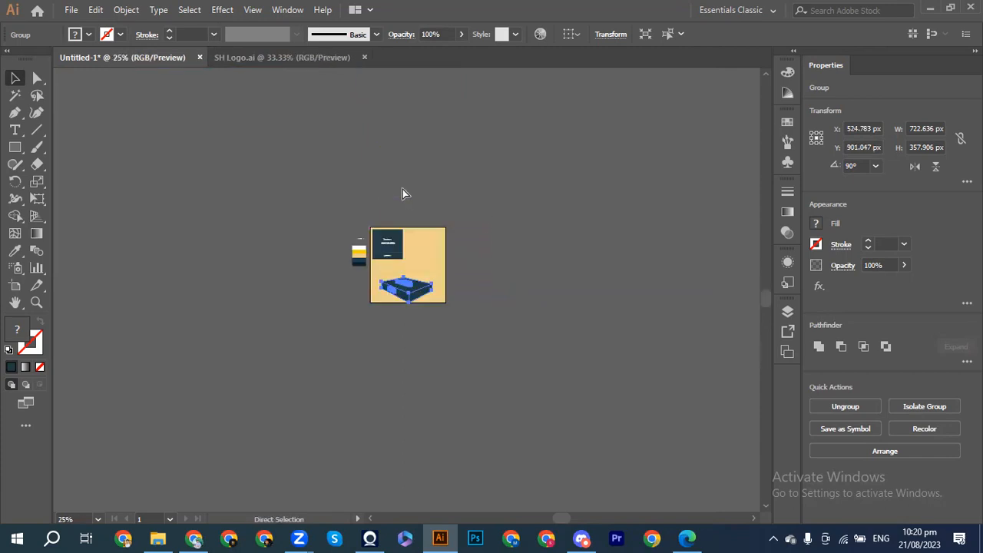
pyautogui.hotkey('ctrl', '+')
pyautogui.hotkey('ctrl', '+')
pyautogui.moveTo(409, 275); pyautogui.dragTo(407, 203)
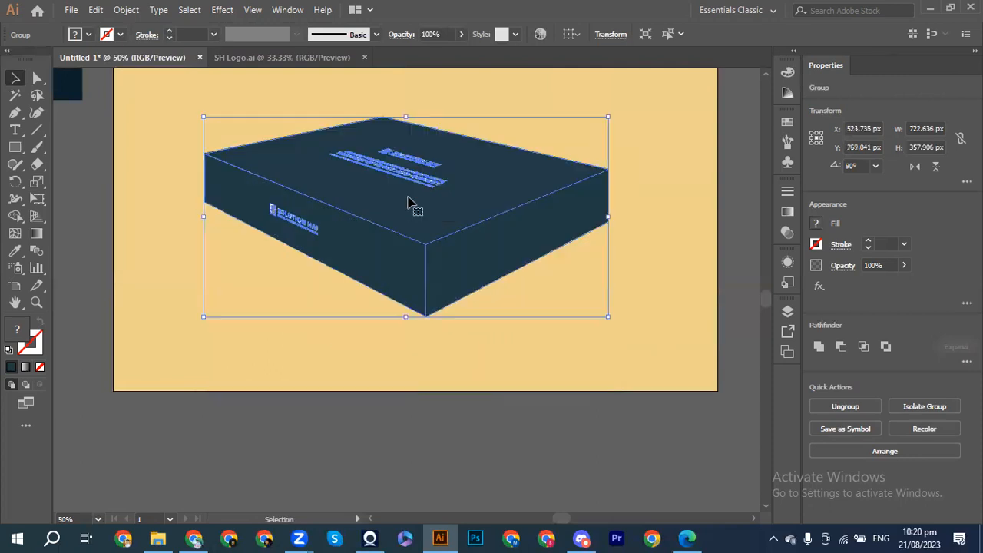
pyautogui.hotkey('ctrl', '-')
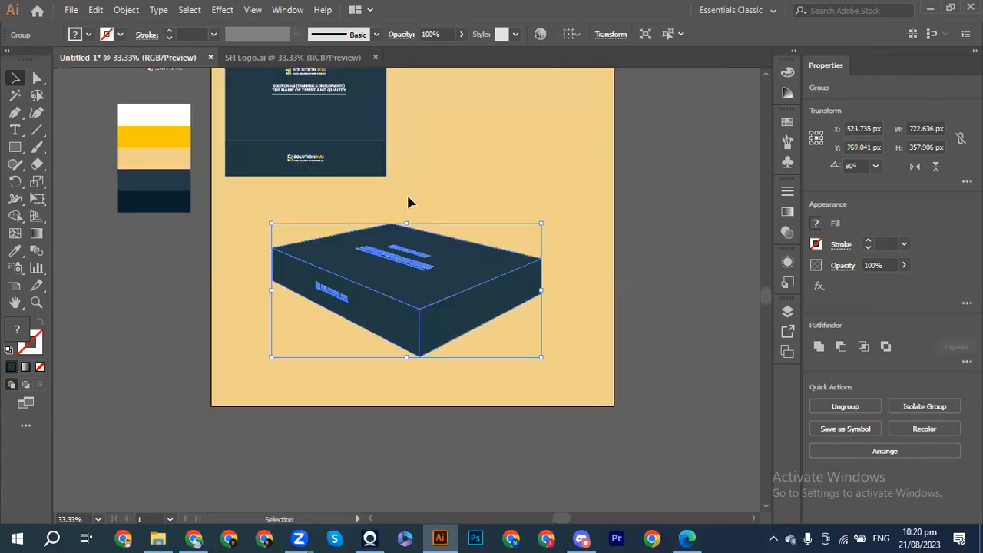
pyautogui.click(518, 180)
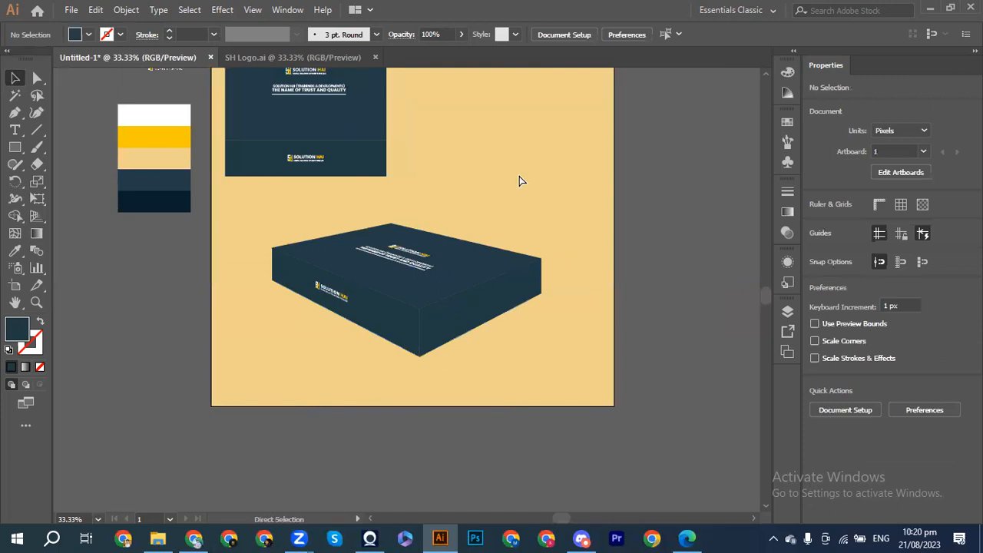
pyautogui.hotkey('ctrl', '+')
pyautogui.hotkey('ctrl', '+')
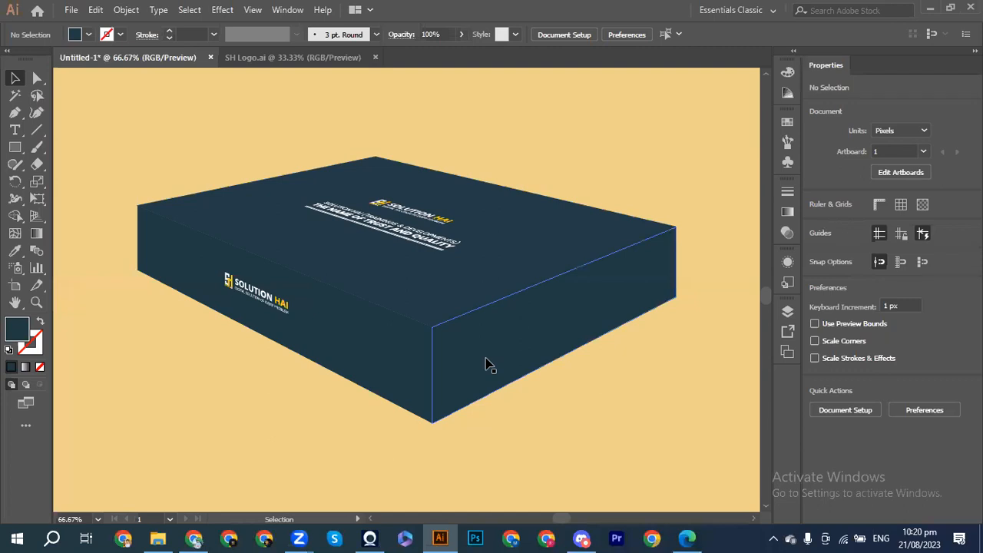
pyautogui.scroll(3, 490, 366)
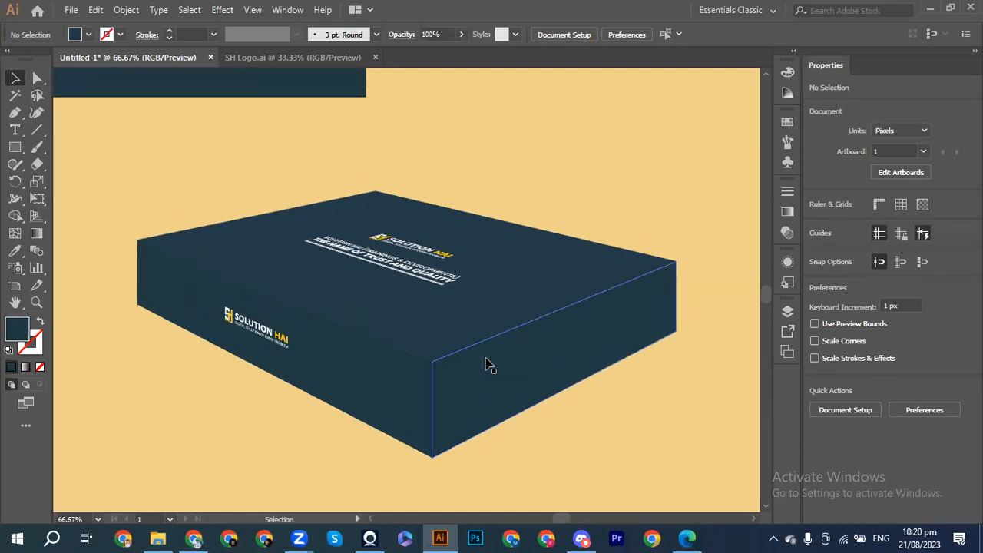
pyautogui.scroll(8, 490, 365)
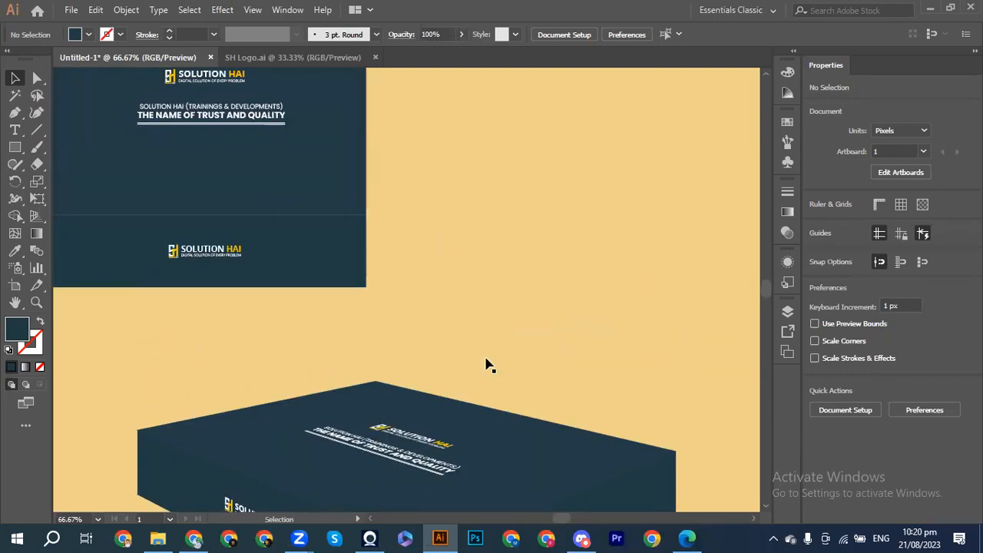
pyautogui.scroll(-5, 489, 365)
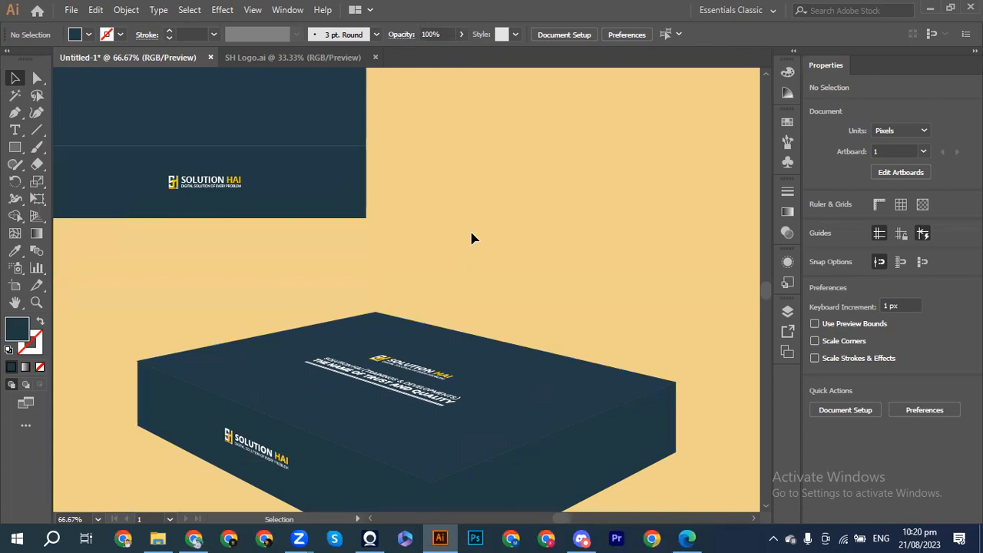
pyautogui.scroll(-4, 473, 238)
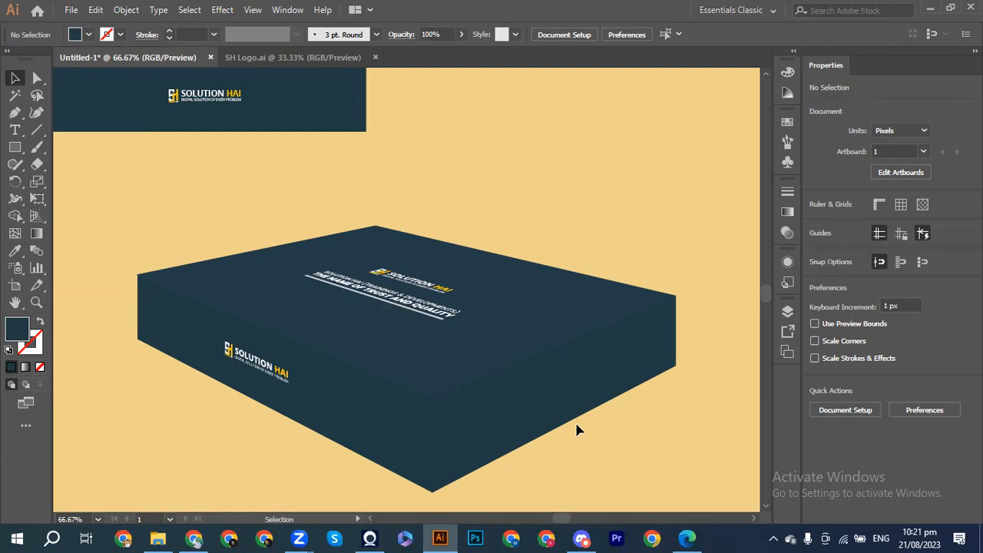
pyautogui.click(538, 403)
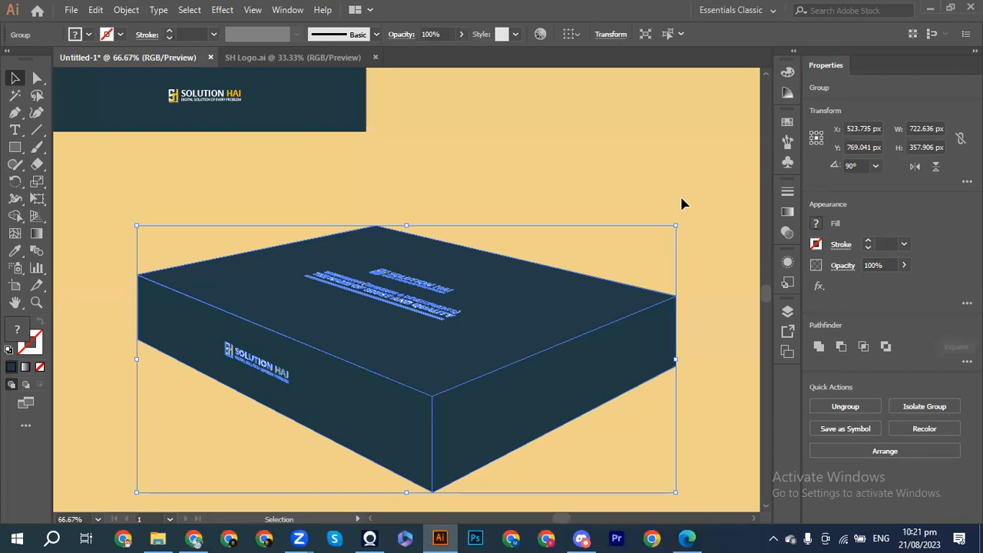
# Step: Ungroup the box and select its right side face on its own
pyautogui.click(686, 223)
pyautogui.click(627, 350)
pyautogui.click(843, 407)
pyautogui.click(724, 373)
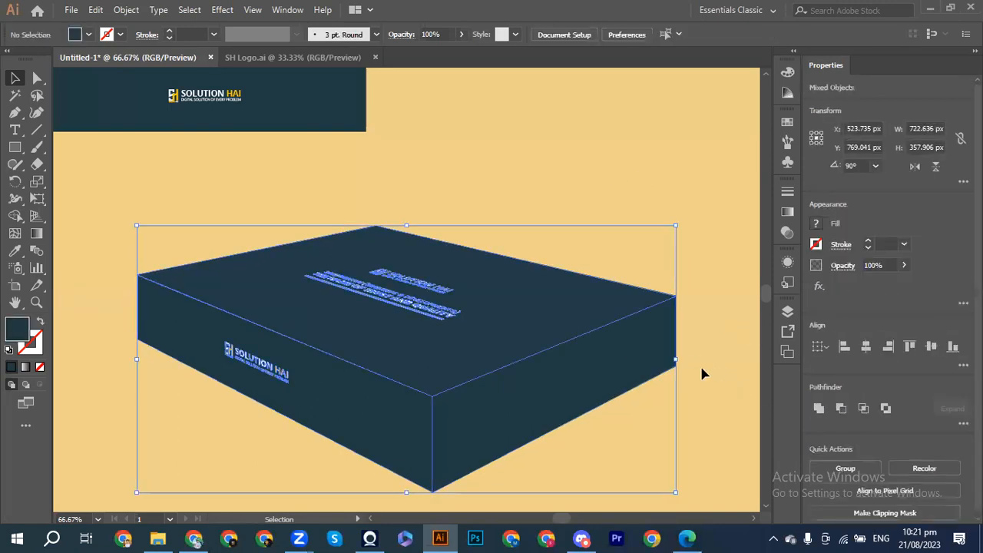
pyautogui.click(633, 365)
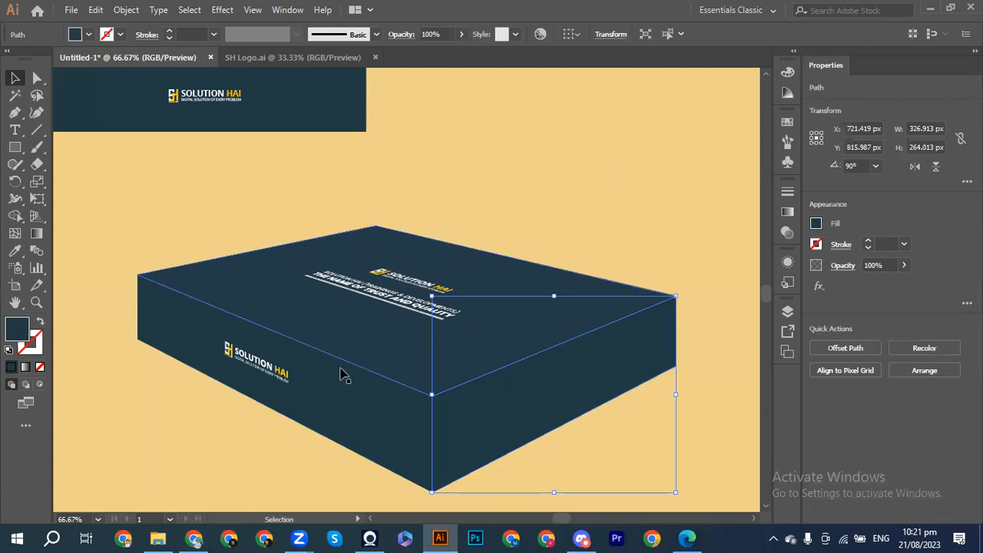
# Step: Set the right side face's fill to RGB 48/77/92 (#304D5C)
pyautogui.click(816, 224)
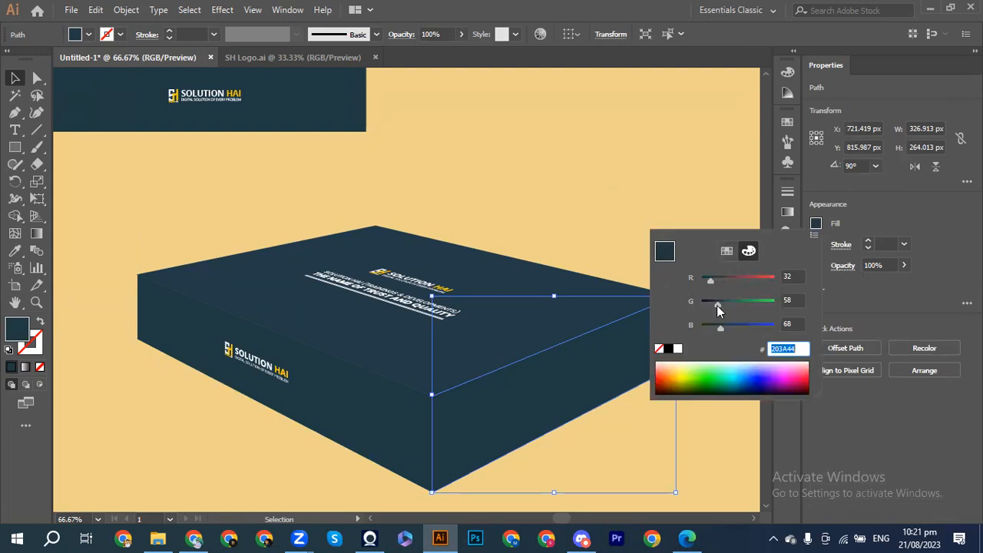
pyautogui.moveTo(716, 303); pyautogui.dragTo(717, 304)
pyautogui.moveTo(720, 331)
pyautogui.mouseDown()
pyautogui.moveTo(715, 307)
pyautogui.moveTo(722, 332)
pyautogui.mouseUp()
pyautogui.moveTo(708, 283); pyautogui.dragTo(726, 332)
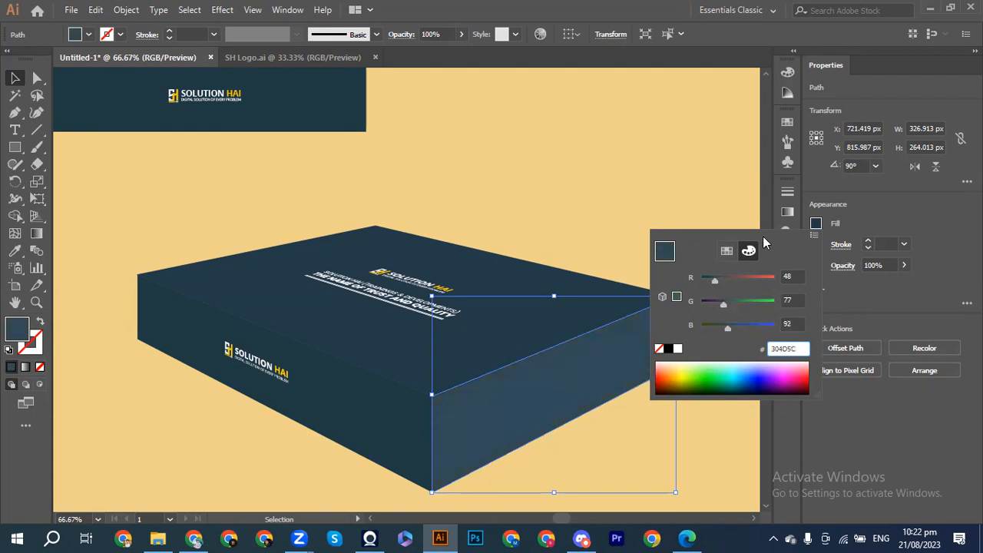
pyautogui.click(686, 184)
pyautogui.click(687, 184)
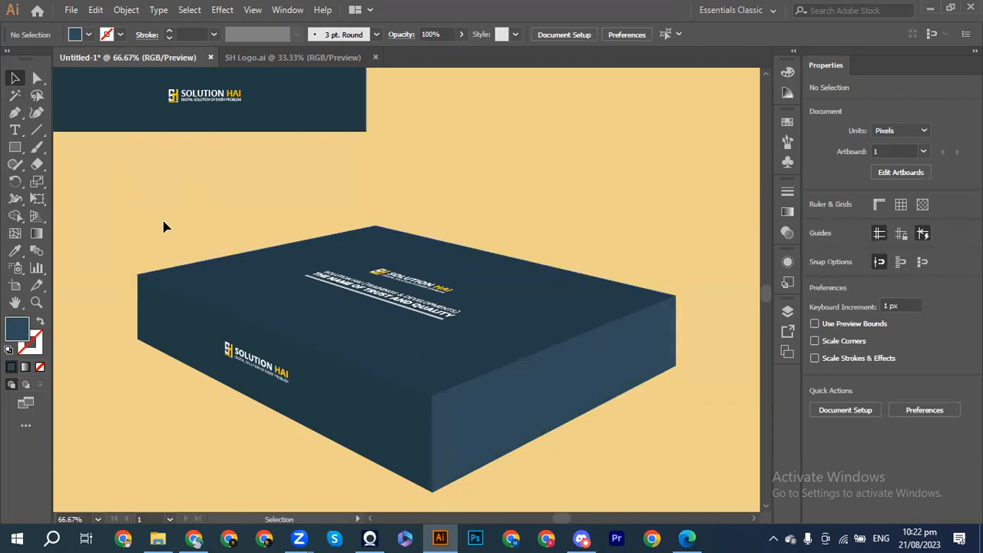
# Step: Group every box part, logo and text included, into one 722.636 × 357.906 px group
pyautogui.moveTo(164, 225); pyautogui.dragTo(632, 437)
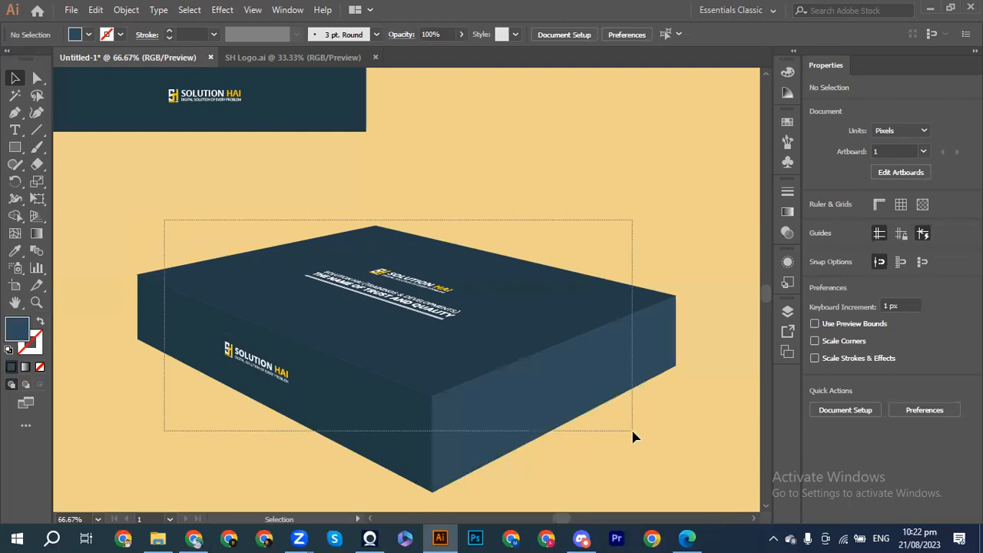
pyautogui.press('a')
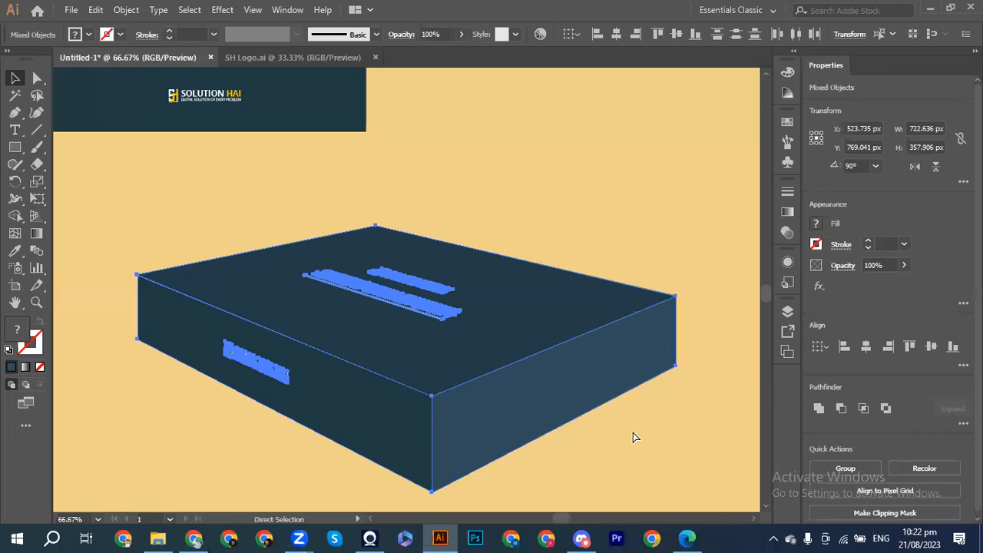
pyautogui.hotkey('ctrl', 'g')
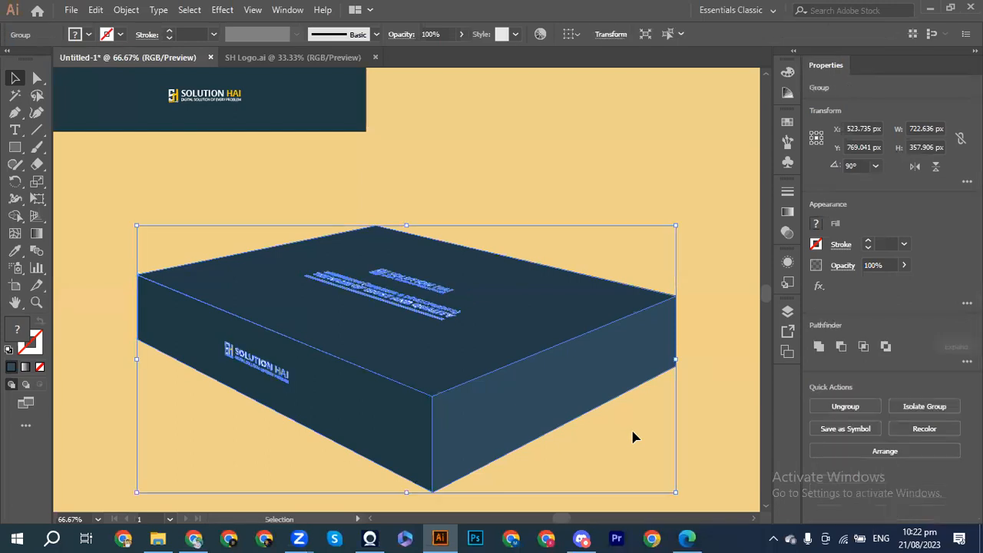
pyautogui.hotkey('ctrl', '-')
pyautogui.hotkey('ctrl', '-')
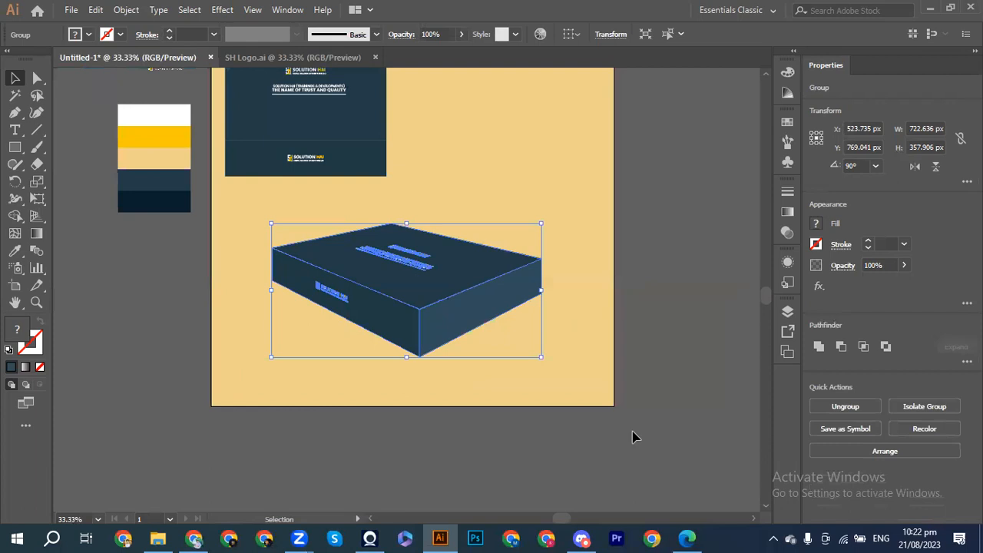
pyautogui.click(592, 311)
pyautogui.hotkey('ctrl', '+')
pyautogui.hotkey('ctrl', '+')
pyautogui.hotkey('ctrl', '-')
pyautogui.hotkey('ctrl', '-')
pyautogui.hotkey('ctrl', '-')
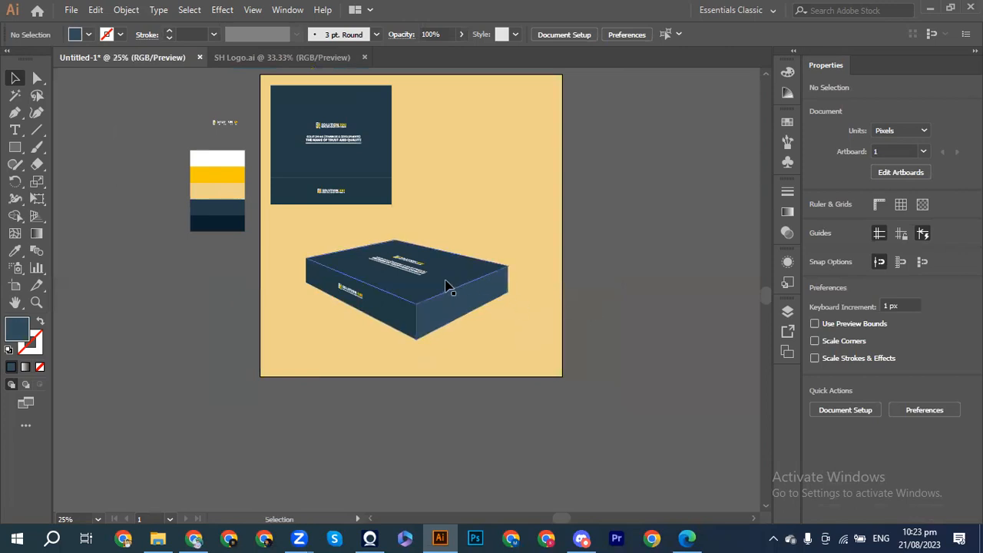
pyautogui.moveTo(424, 285); pyautogui.dragTo(428, 254)
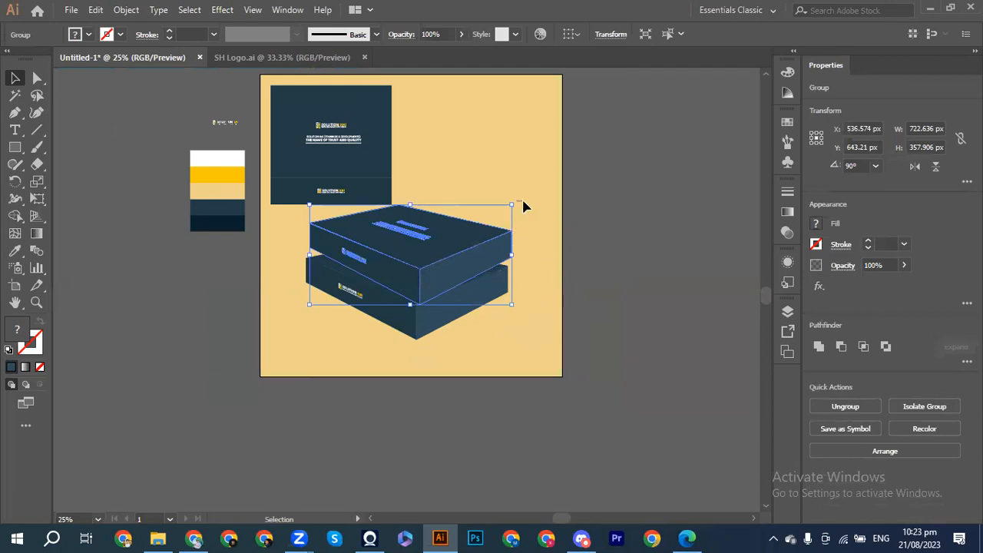
pyautogui.click(524, 206)
pyautogui.click(453, 247)
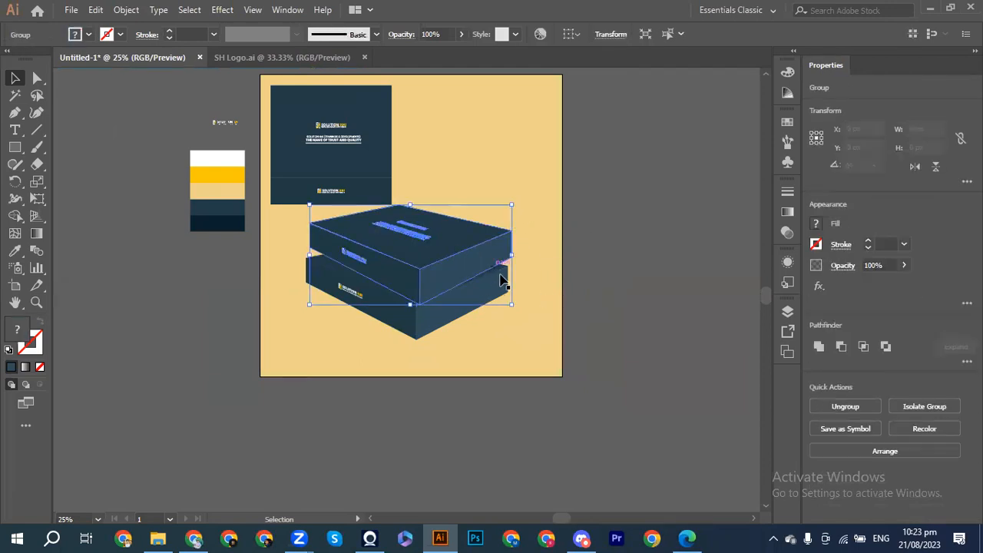
pyautogui.moveTo(520, 303); pyautogui.dragTo(520, 315)
pyautogui.moveTo(460, 278); pyautogui.dragTo(501, 260)
pyautogui.moveTo(566, 287); pyautogui.dragTo(392, 345)
pyautogui.press('a')
pyautogui.press('v')
pyautogui.moveTo(509, 131); pyautogui.dragTo(431, 233)
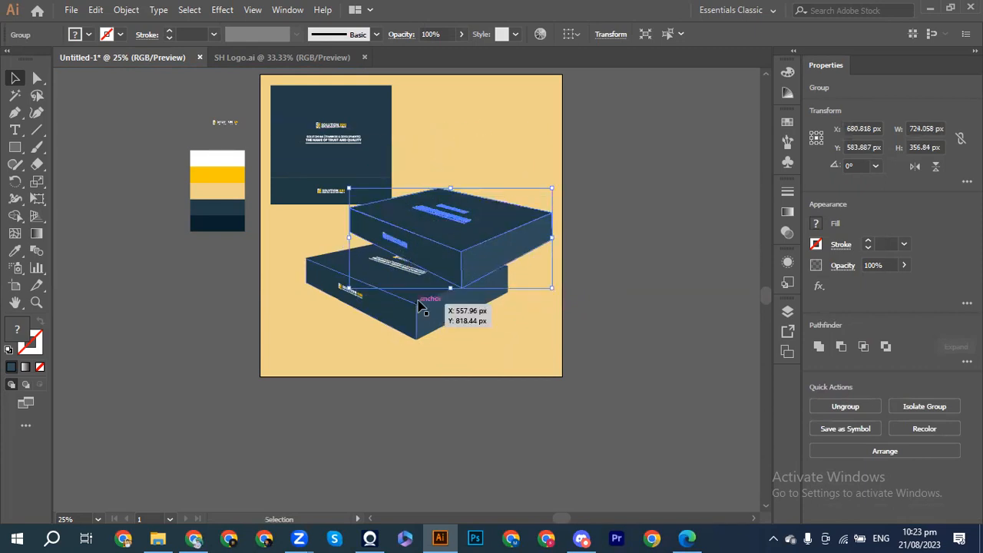
pyautogui.moveTo(342, 293)
pyautogui.mouseDown()
pyautogui.moveTo(368, 299)
pyautogui.moveTo(352, 297)
pyautogui.mouseUp()
pyautogui.hotkey('ctrl', 'z')
pyautogui.hotkey('ctrl', 'z')
pyautogui.hotkey('ctrl', 'z')
pyautogui.hotkey('ctrl', 'z')
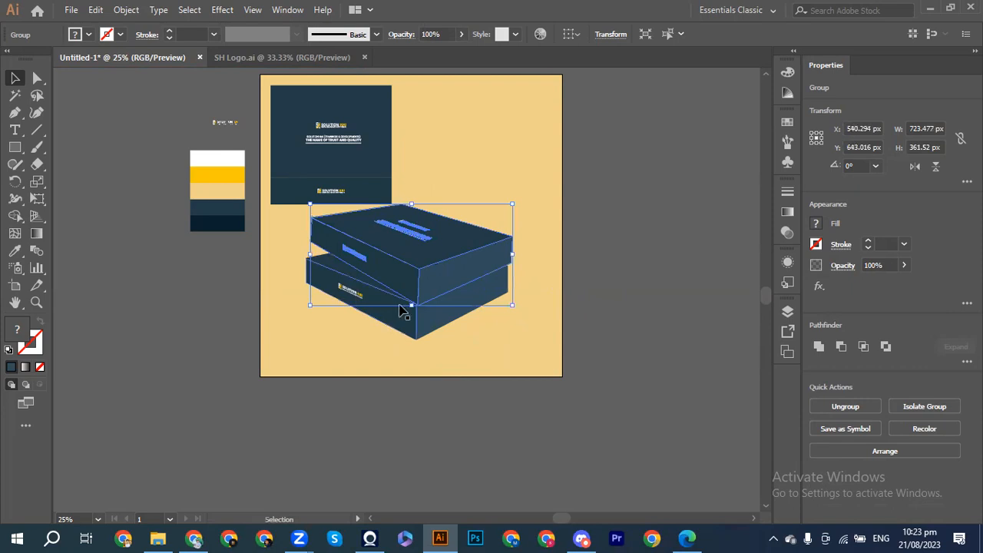
pyautogui.click(426, 315)
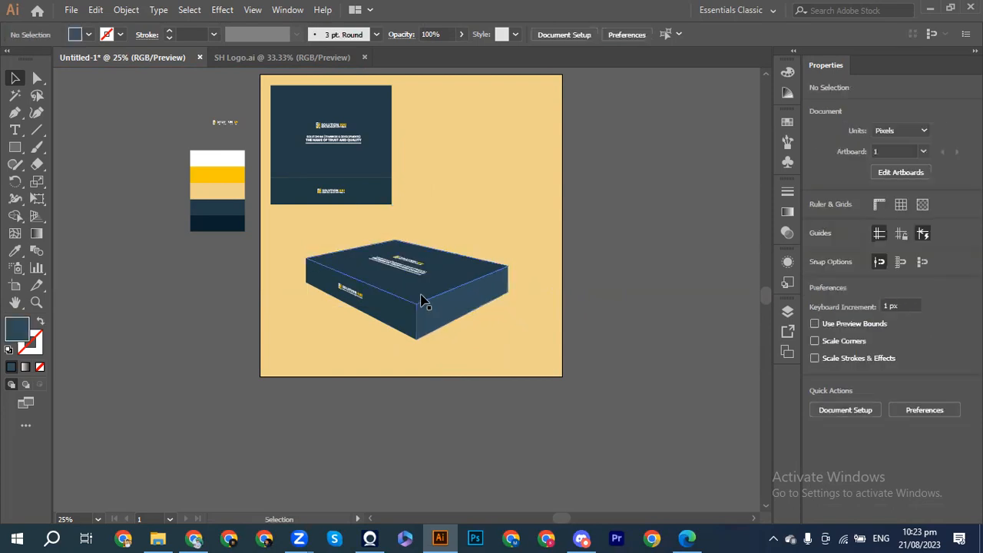
# Step: Select the artboard background rectangle and sample white onto it with the eyedropper
pyautogui.click(495, 222)
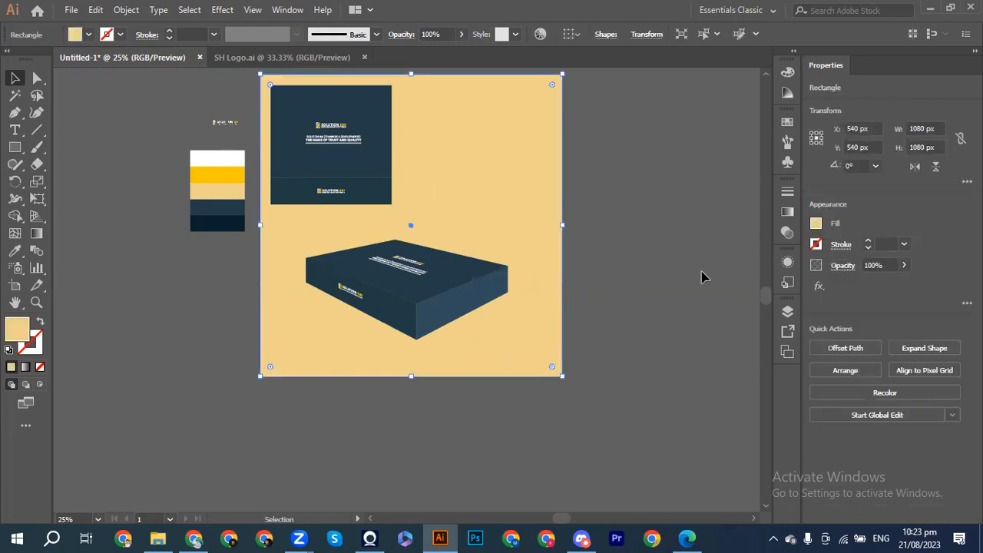
pyautogui.click(702, 276)
pyautogui.click(499, 191)
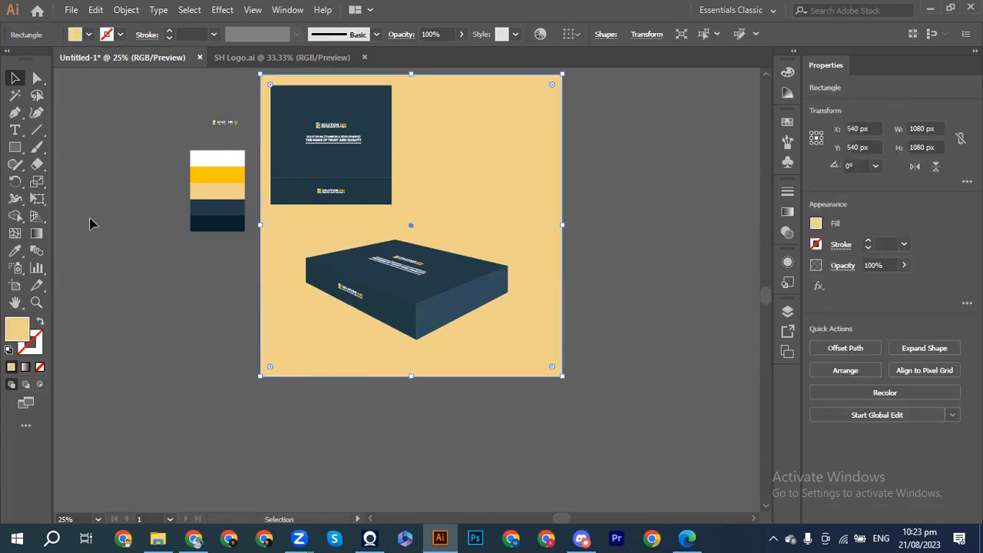
pyautogui.click(14, 250)
pyautogui.click(217, 157)
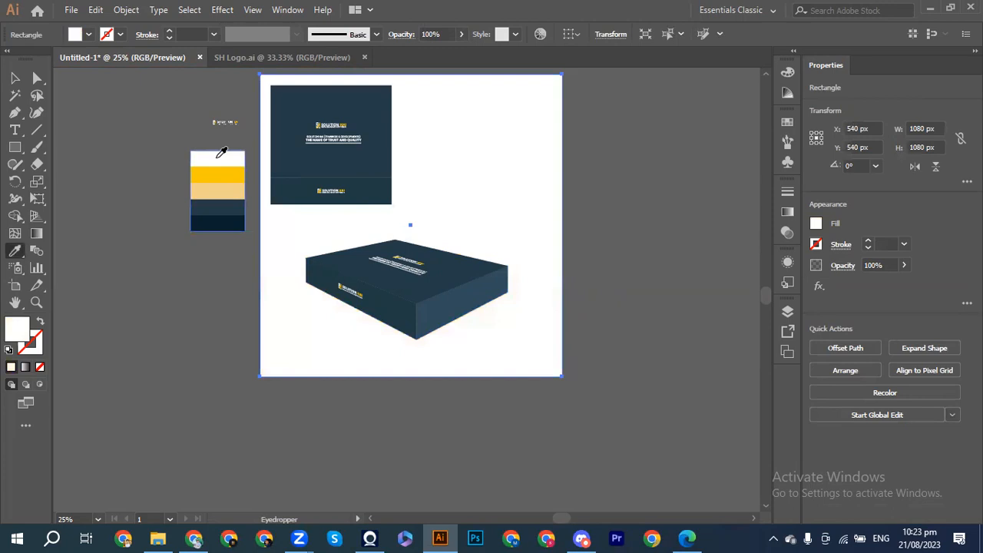
# Step: Fill the background rectangle with a light grey swatch instead of yellow
pyautogui.click(819, 223)
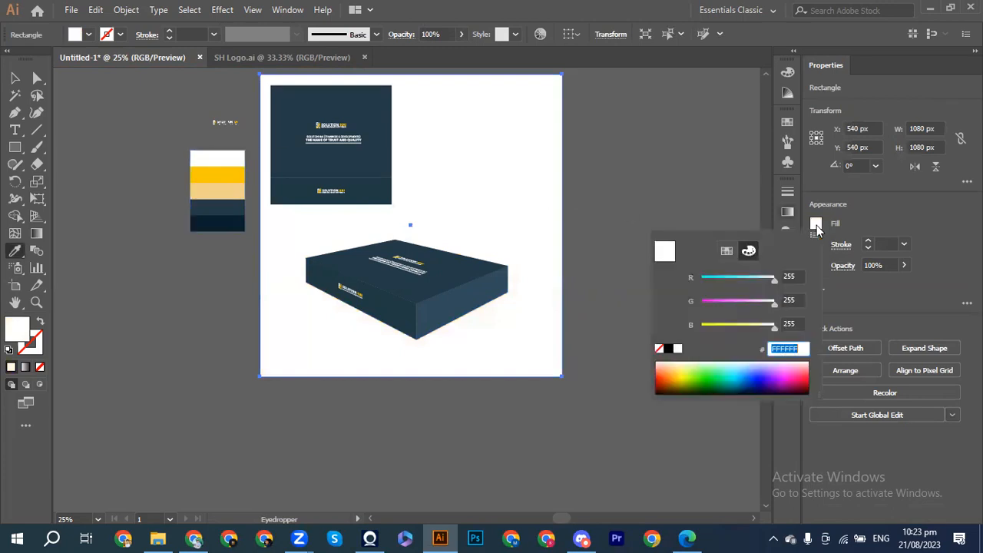
pyautogui.click(725, 252)
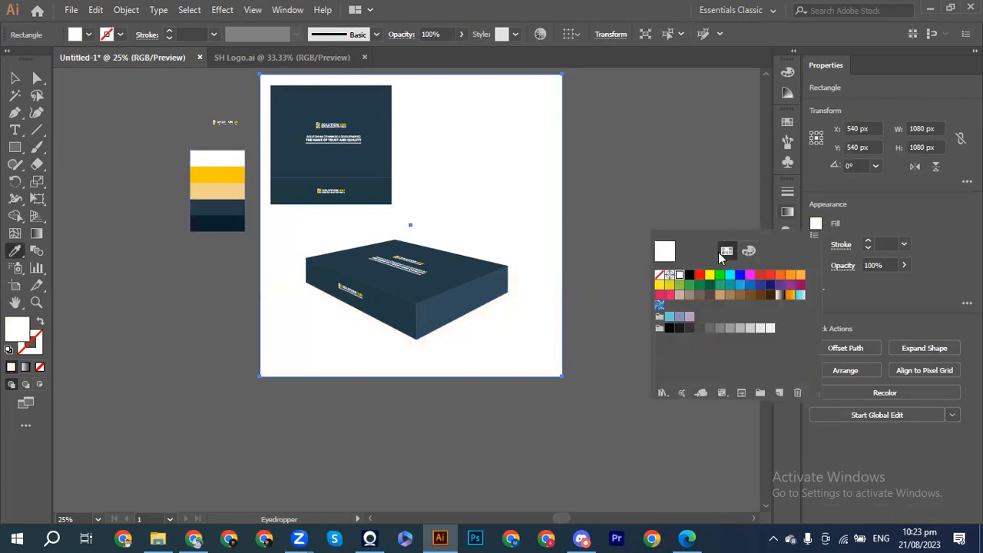
pyautogui.click(689, 328)
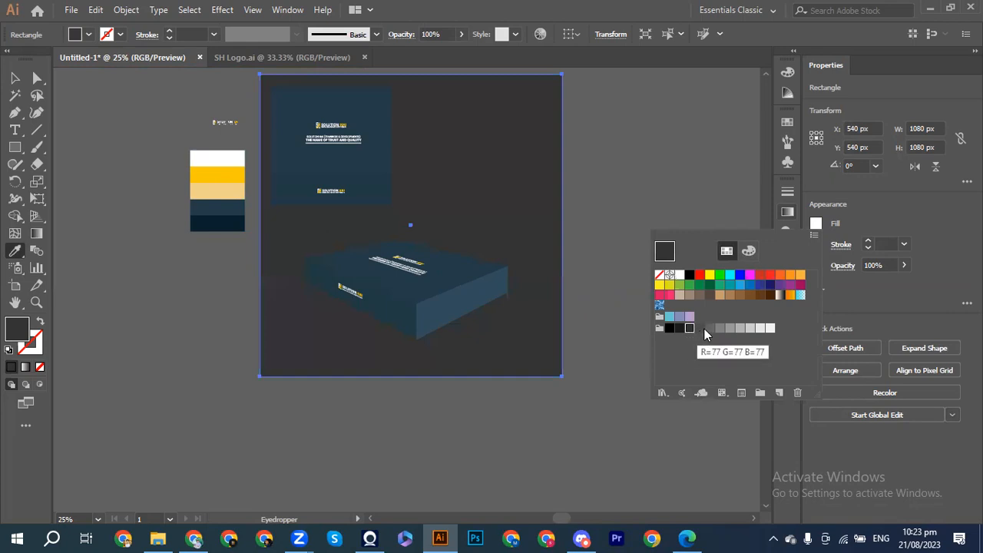
pyautogui.click(710, 329)
pyautogui.click(719, 328)
pyautogui.click(740, 328)
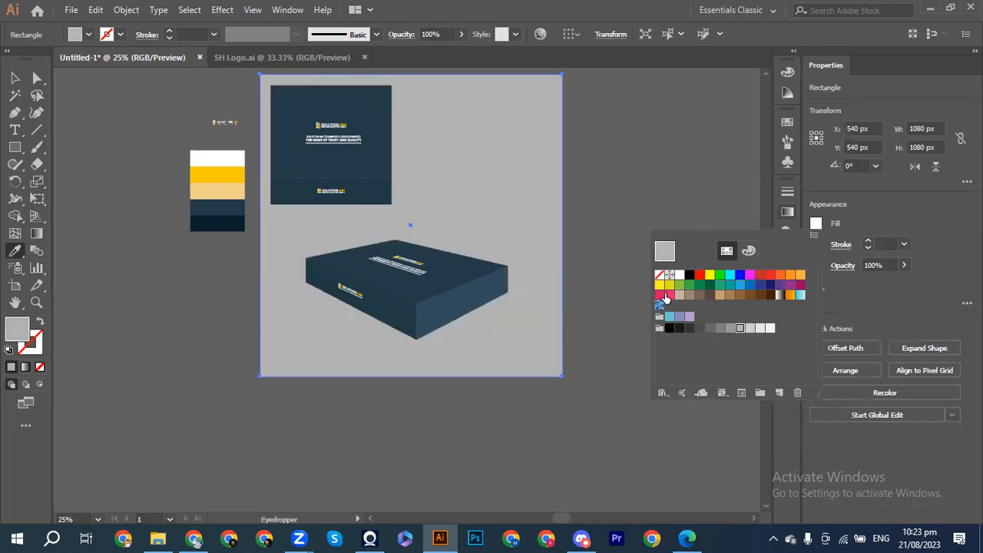
pyautogui.click(665, 185)
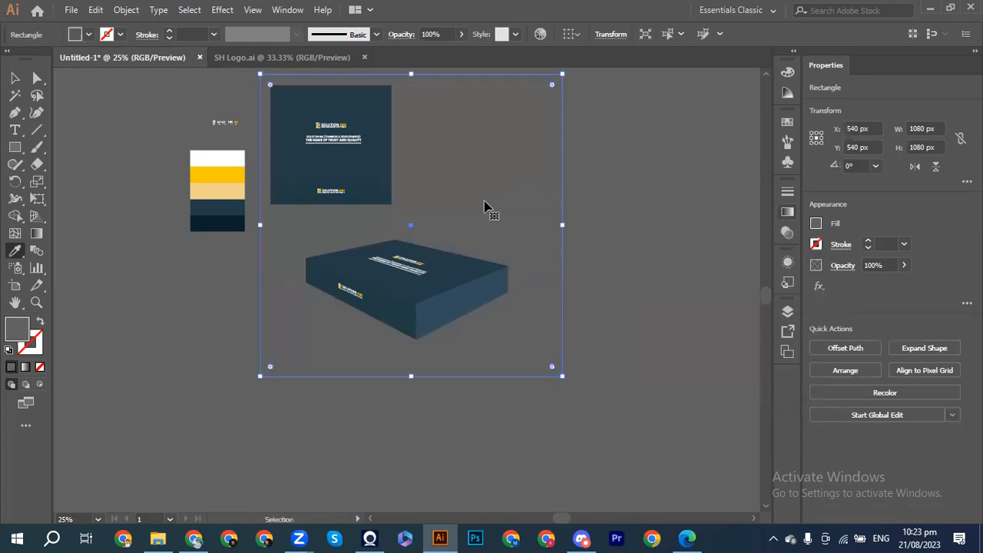
pyautogui.hotkey('ctrl', 'z')
# Step: Switch to the Selection tool and select the 3D box group
pyautogui.press('v')
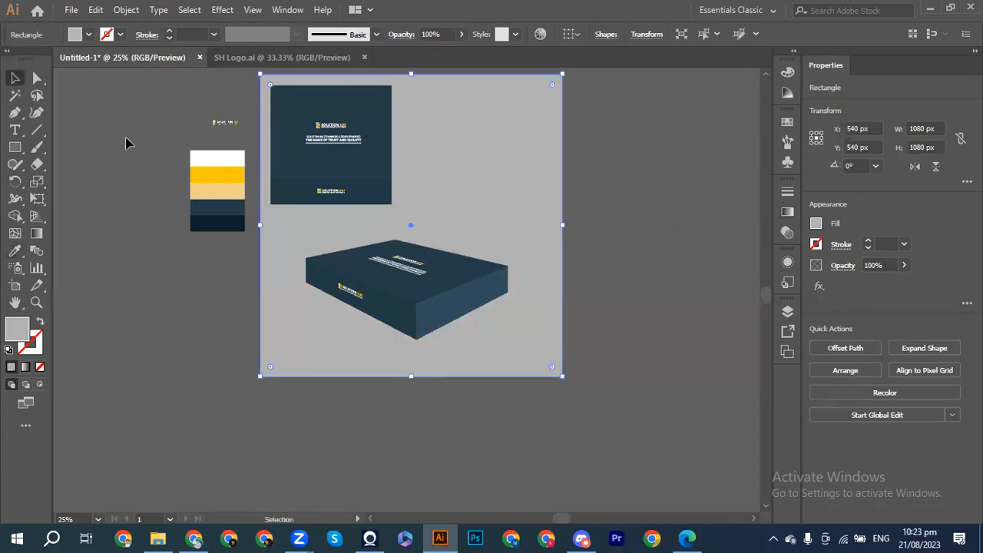
pyautogui.click(126, 139)
pyautogui.click(393, 269)
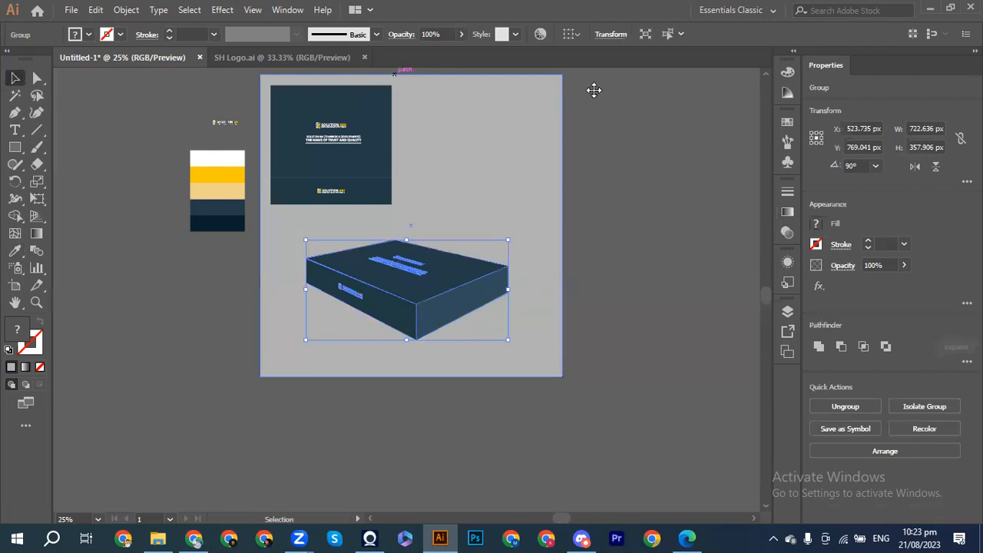
# Step: Try the Outer Glow effect on the box group, then cancel it unapplied
pyautogui.click(222, 9)
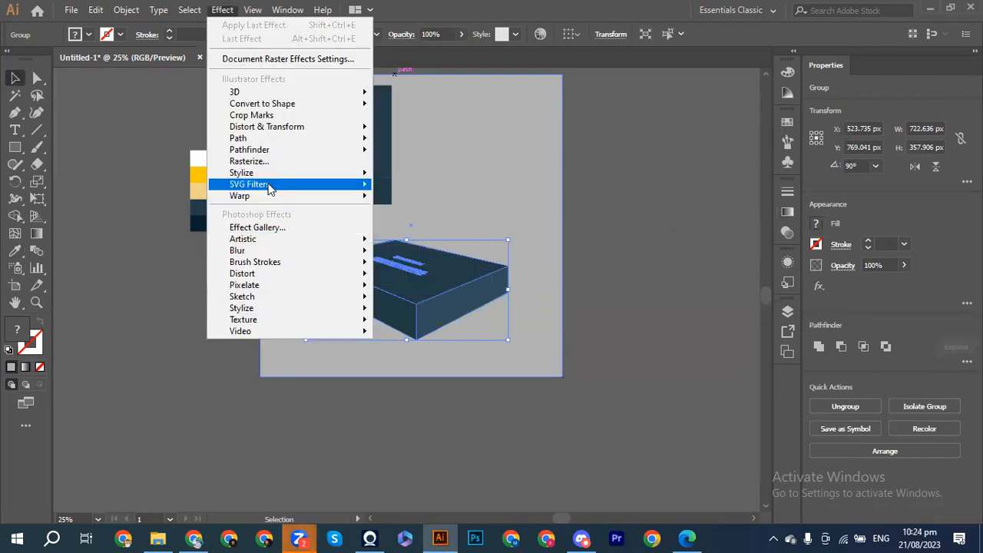
pyautogui.moveTo(269, 184)
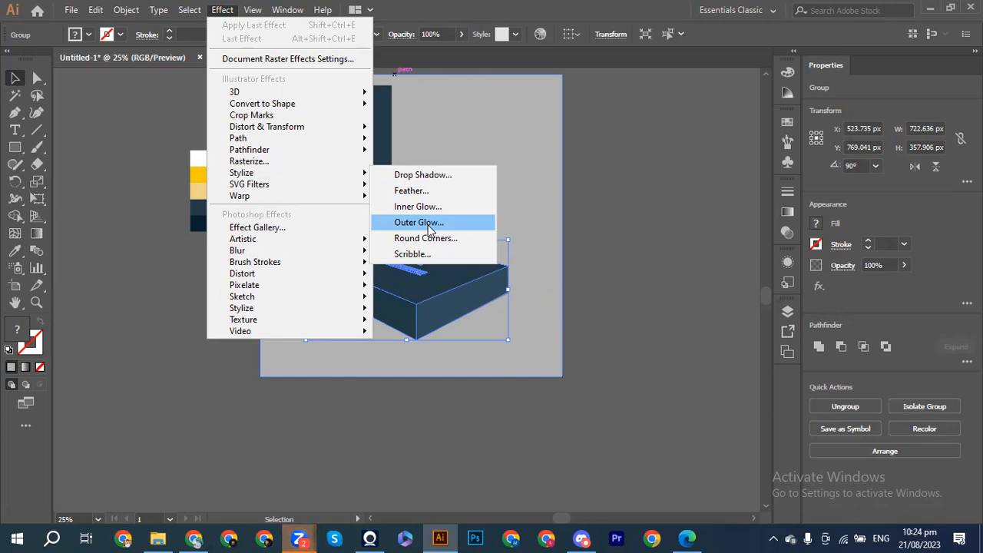
pyautogui.click(418, 223)
pyautogui.click(716, 291)
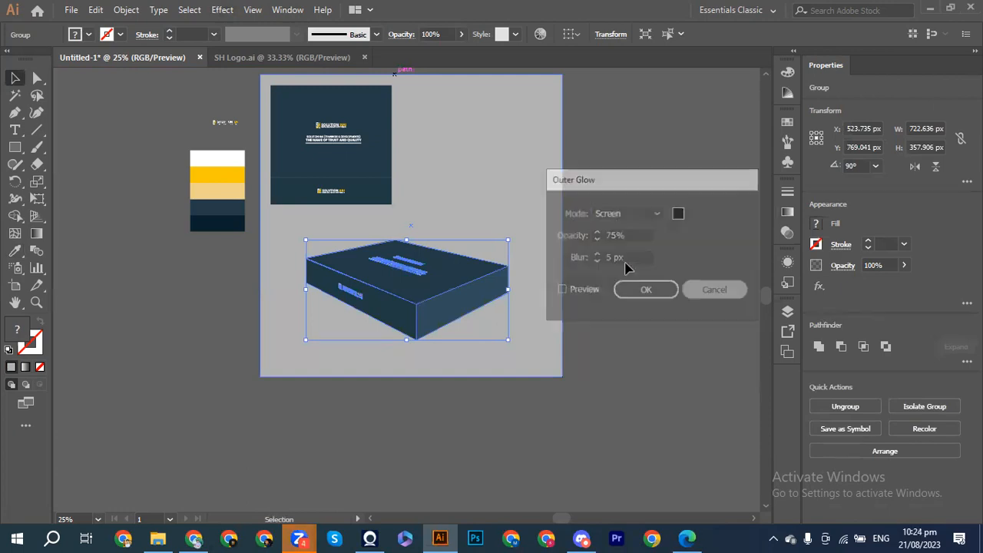
# Step: Start a Drop Shadow on the box group with preview on and Multiply blend mode
pyautogui.click(223, 11)
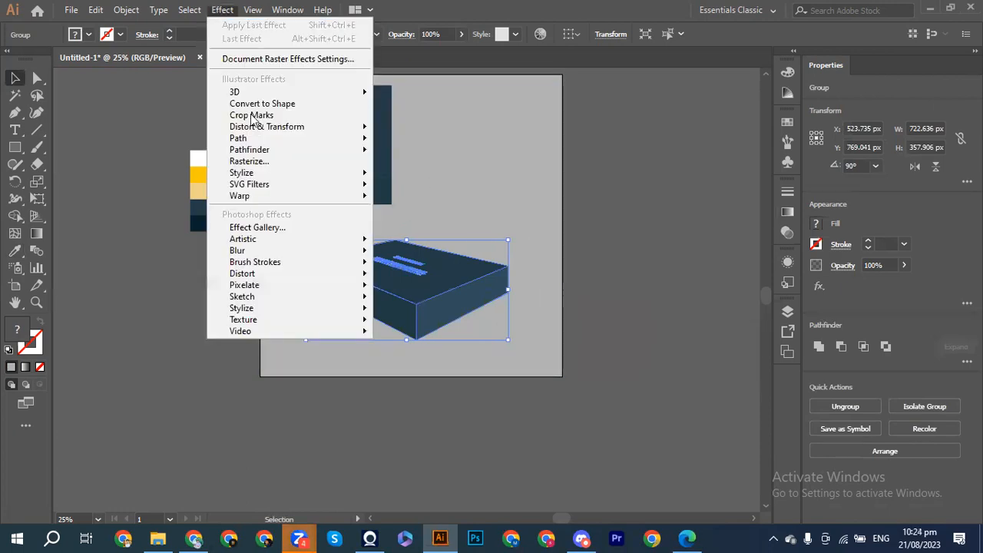
pyautogui.moveTo(315, 175)
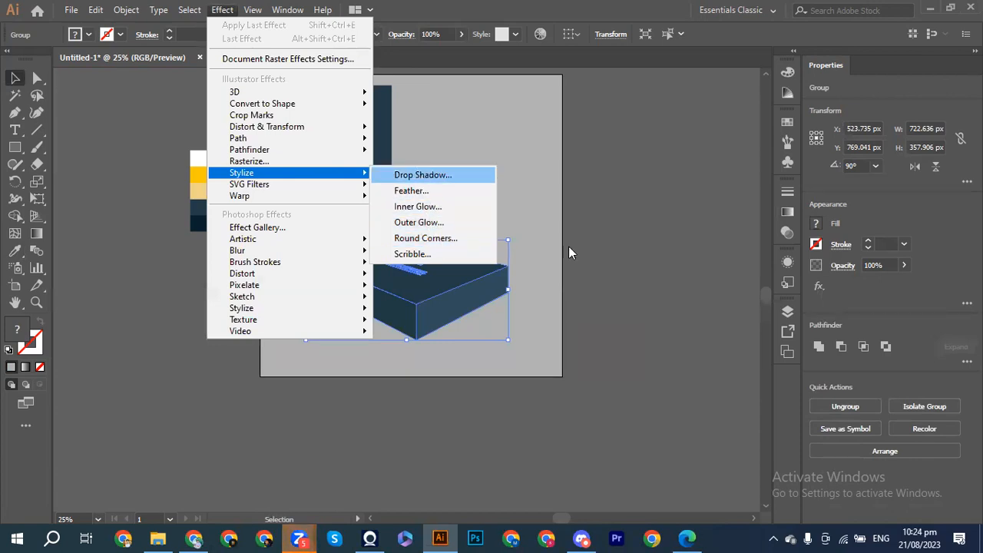
pyautogui.click(423, 176)
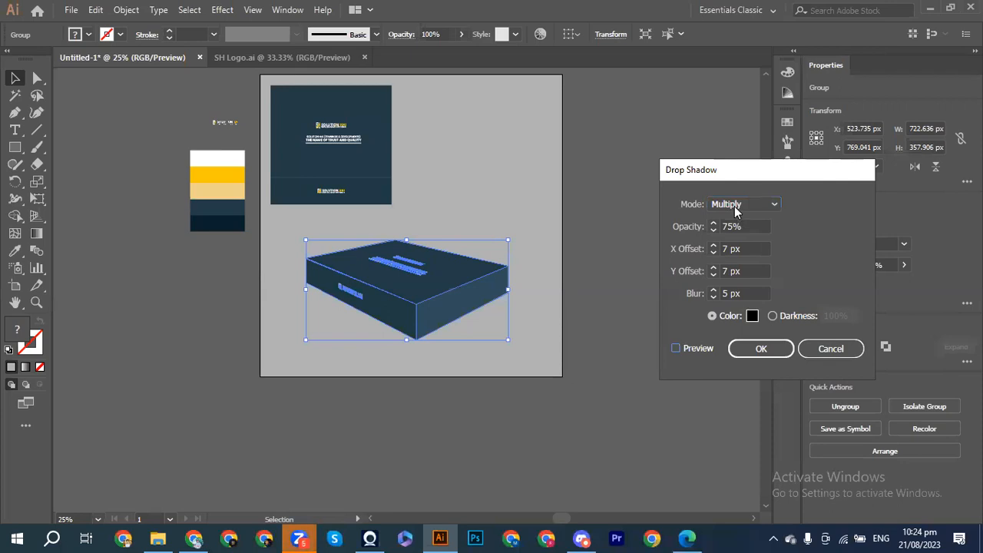
pyautogui.click(735, 206)
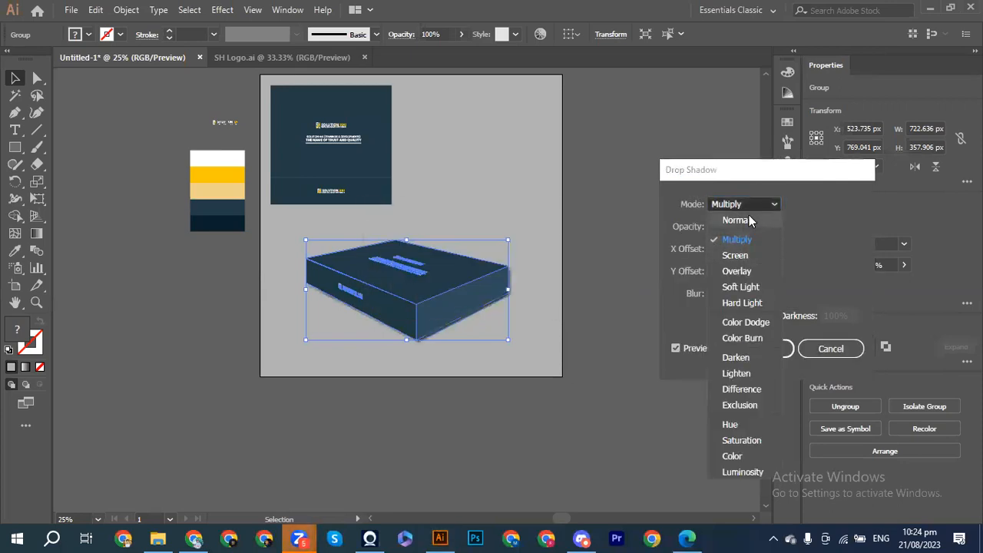
pyautogui.click(822, 261)
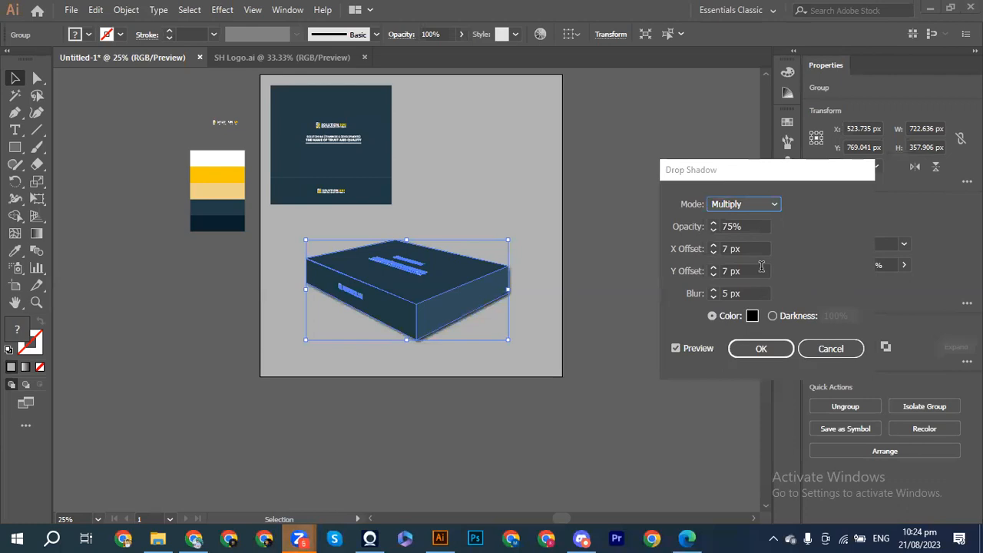
# Step: Raise the shadow blur to 9 px and the Y offset to 8 px
pyautogui.click(713, 292)
pyautogui.click(713, 291)
pyautogui.click(713, 292)
pyautogui.click(713, 292)
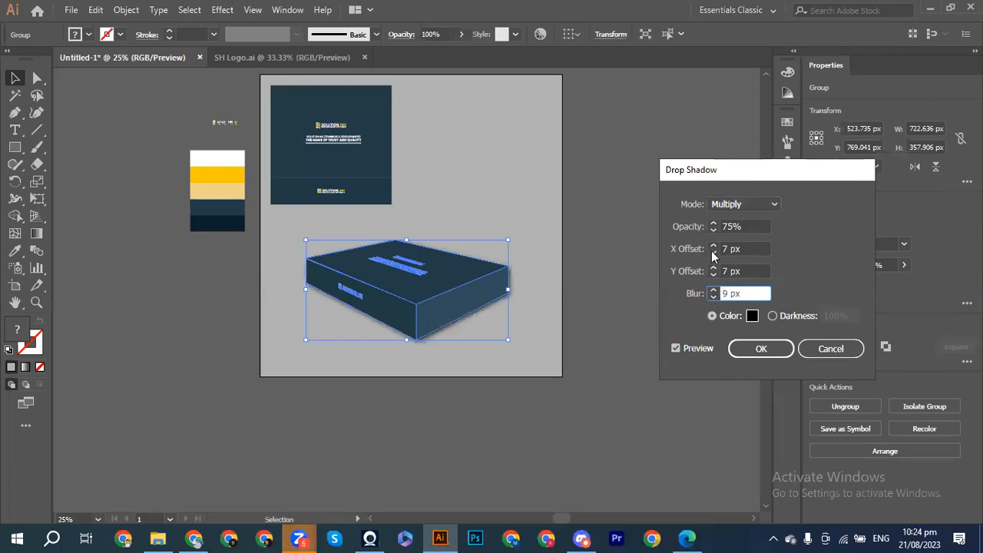
pyautogui.click(713, 273)
pyautogui.click(713, 273)
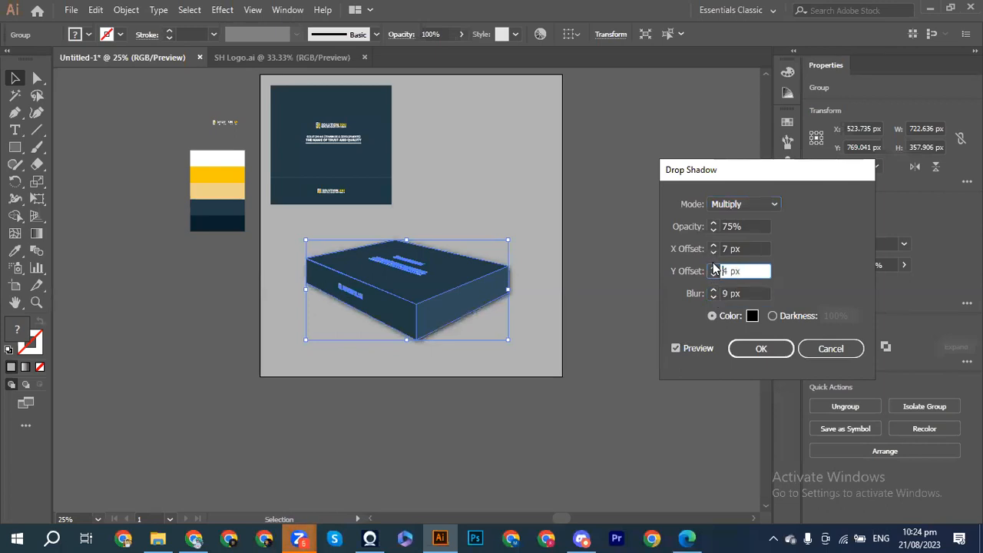
pyautogui.click(713, 266)
pyautogui.click(713, 267)
pyautogui.click(713, 267)
# Step: Set the shadow's X offset to 1 px and apply the drop shadow
pyautogui.click(713, 252)
pyautogui.click(713, 252)
pyautogui.click(713, 252)
pyautogui.click(713, 254)
pyautogui.click(713, 254)
pyautogui.click(713, 254)
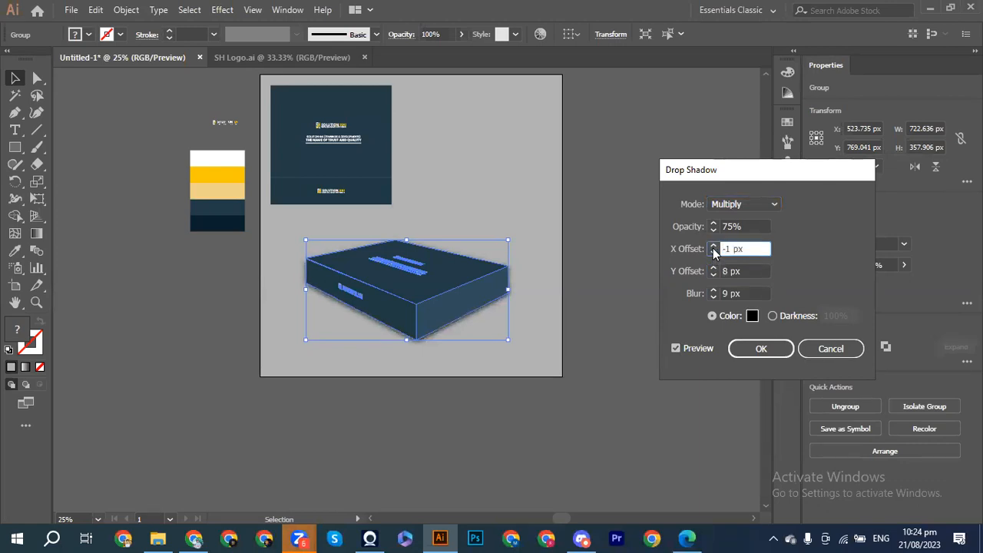
pyautogui.click(713, 246)
pyautogui.click(714, 246)
pyautogui.click(755, 350)
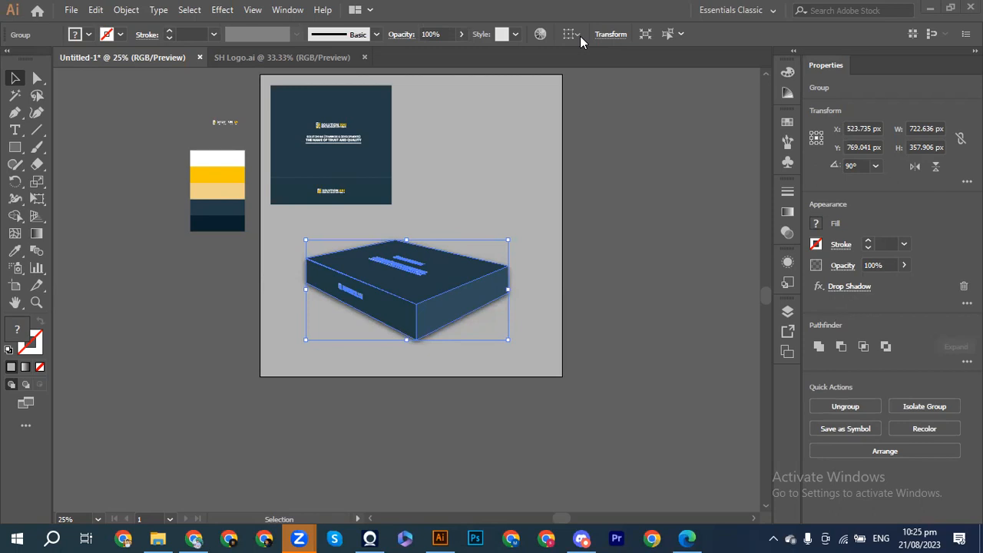
pyautogui.moveTo(159, 538)
pyautogui.click(168, 507)
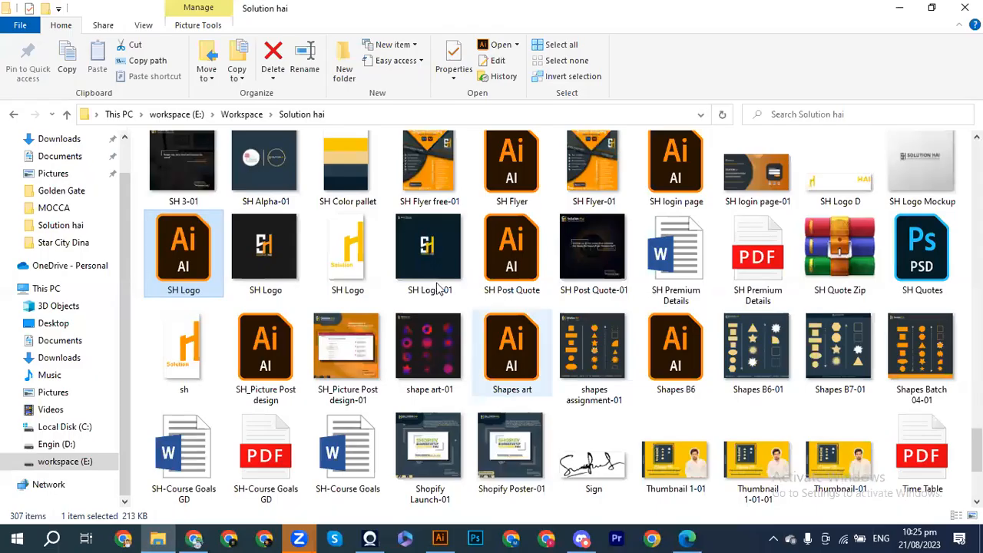
pyautogui.scroll(2, 522, 327)
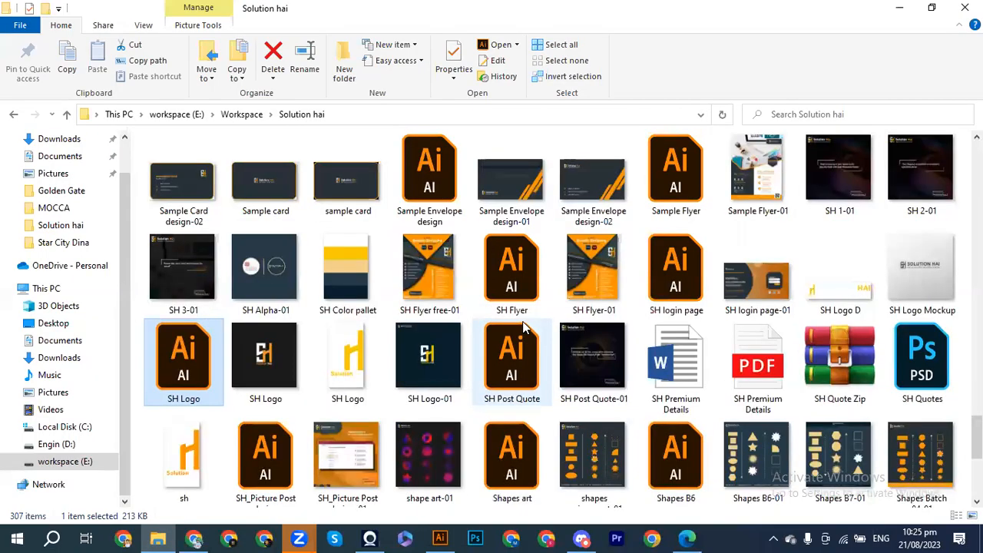
pyautogui.hotkey('alt', 'Up')
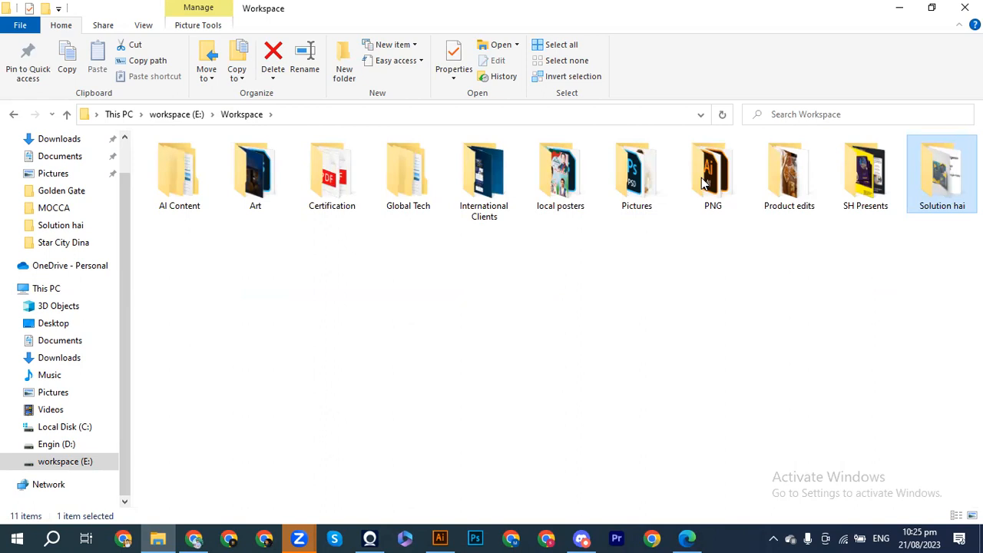
pyautogui.click(603, 235)
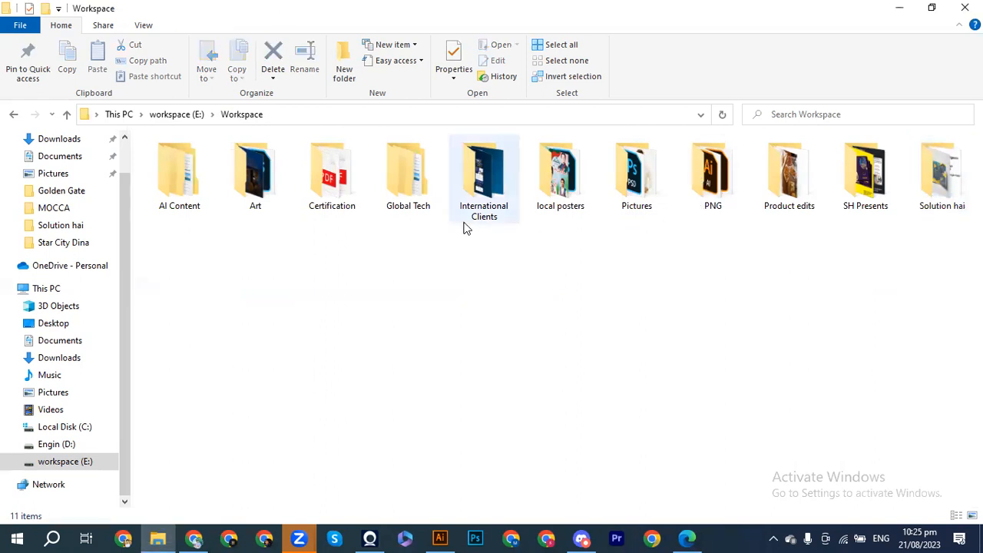
pyautogui.doubleClick(782, 210)
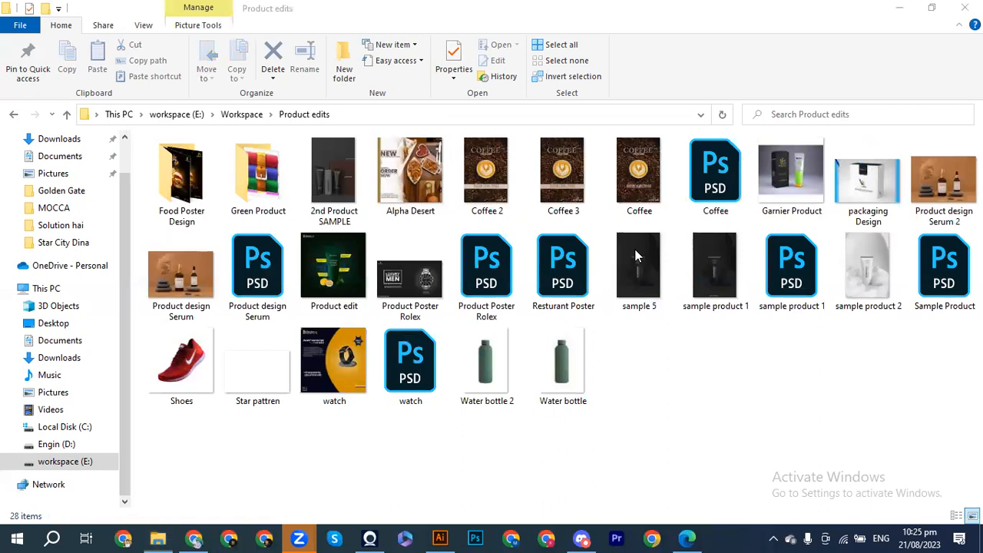
pyautogui.click(243, 114)
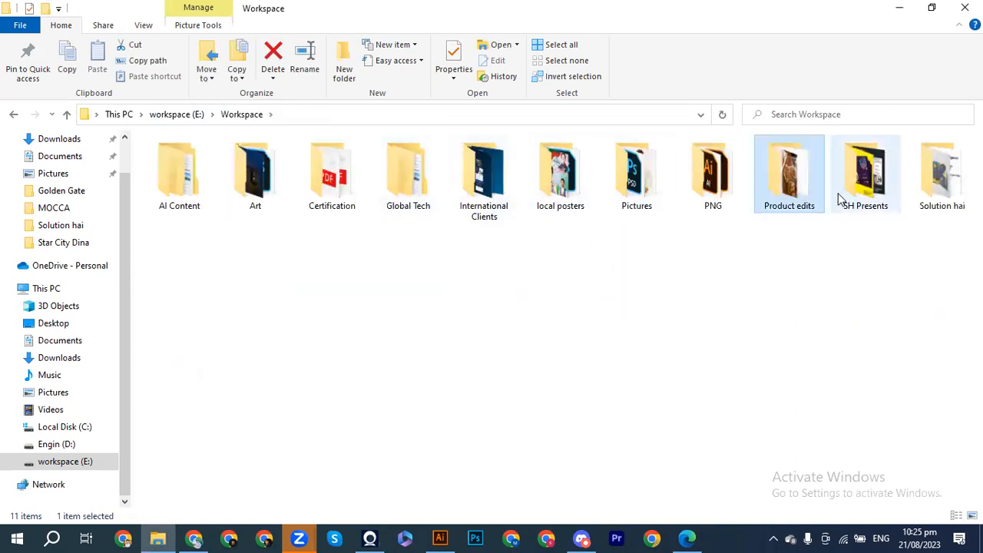
pyautogui.click(843, 201)
pyautogui.doubleClick(843, 201)
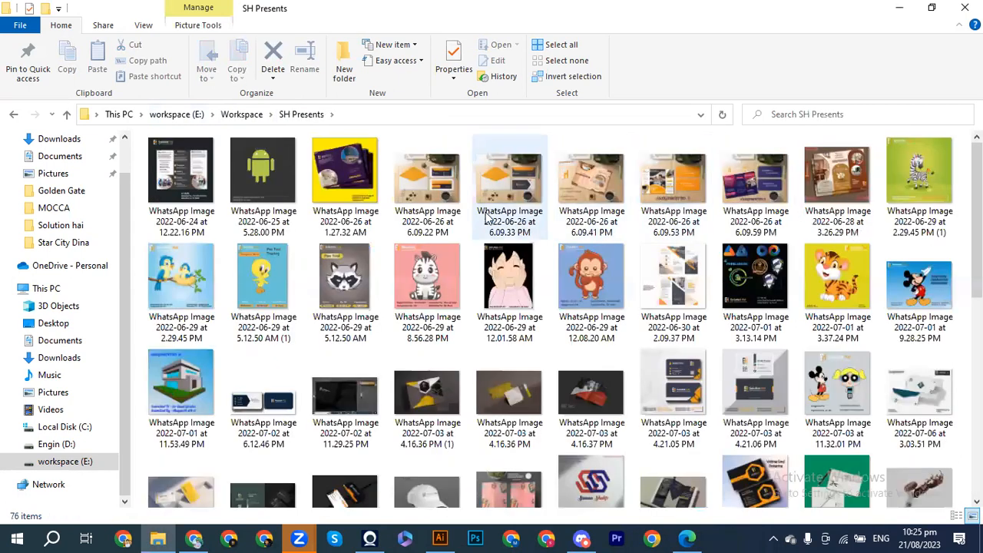
pyautogui.click(241, 115)
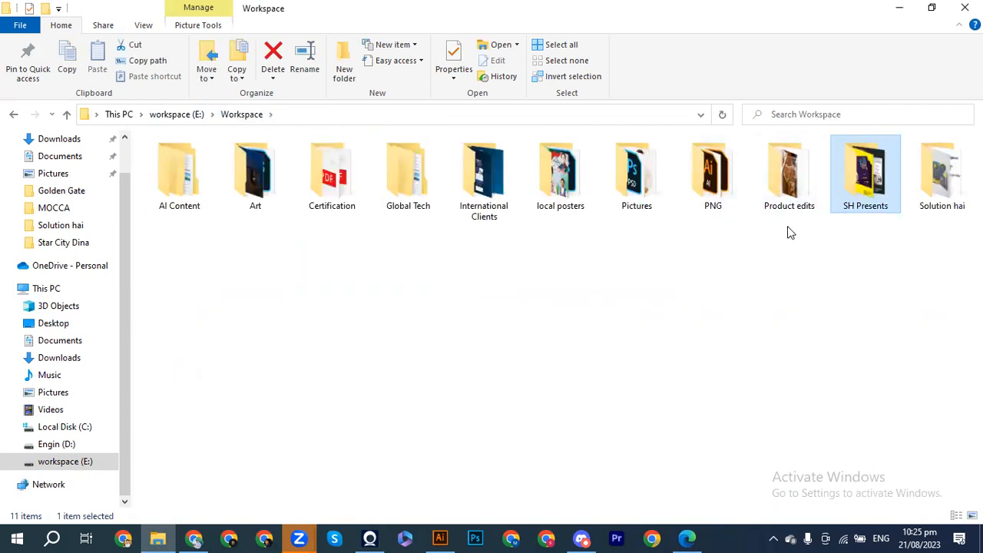
pyautogui.doubleClick(708, 181)
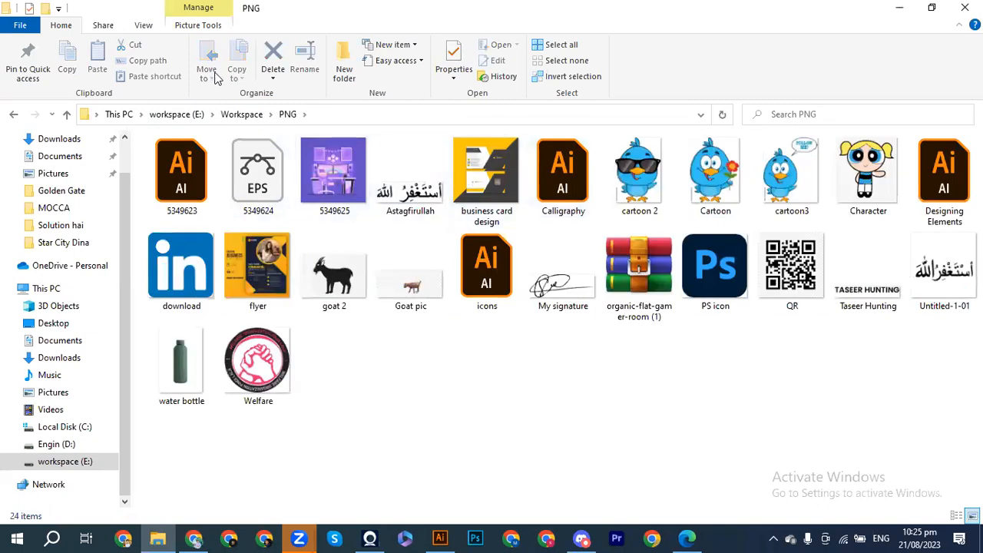
pyautogui.click(240, 115)
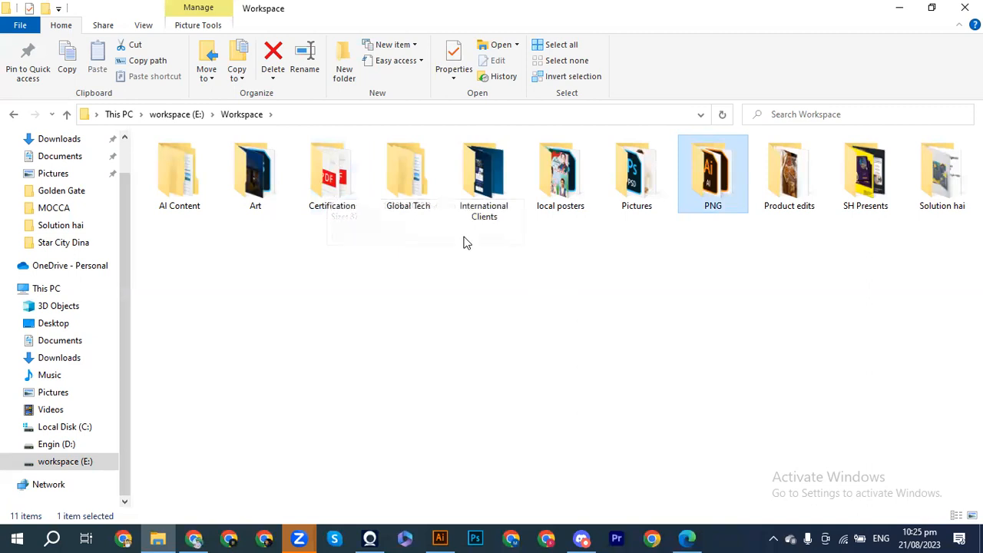
pyautogui.click(438, 538)
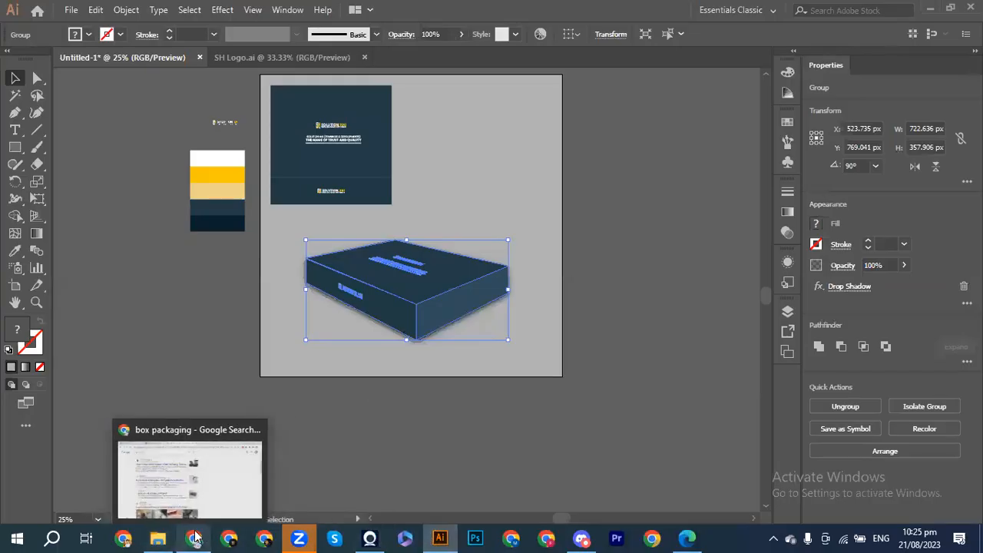
# Step: Bring up the Solution Hai Behance profile in Chrome and reload it with Back and Forward
pyautogui.click(192, 461)
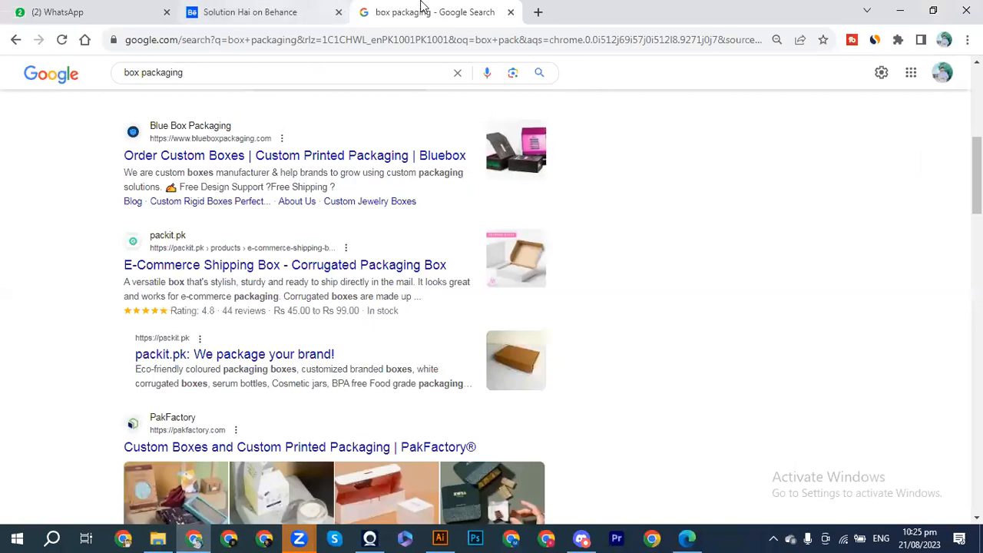
pyautogui.click(227, 13)
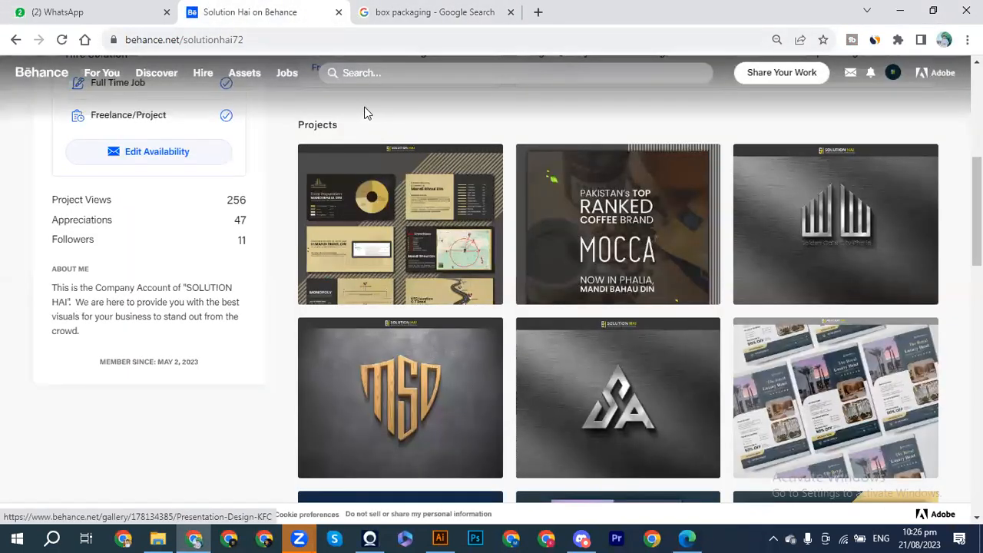
pyautogui.scroll(5, 351, 112)
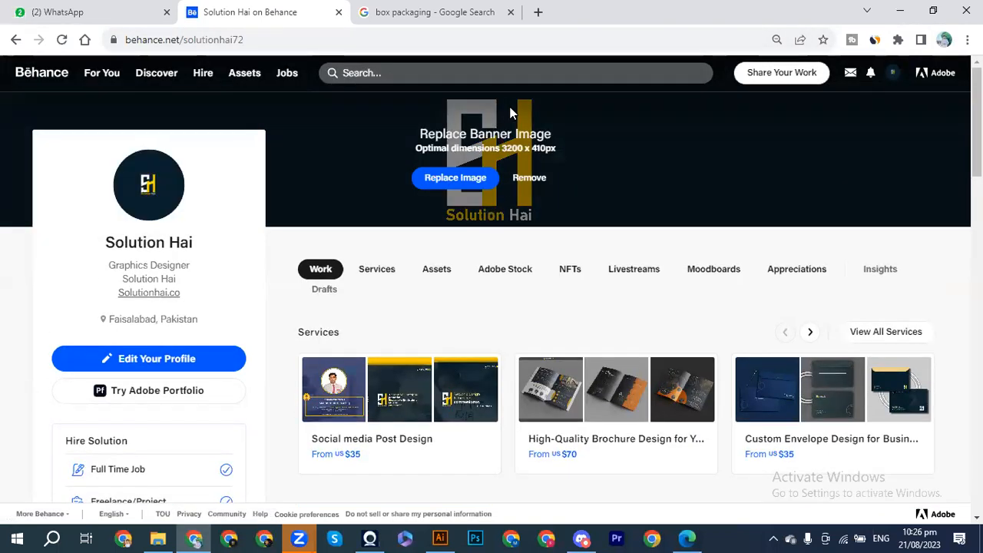
pyautogui.click(14, 40)
pyautogui.click(38, 40)
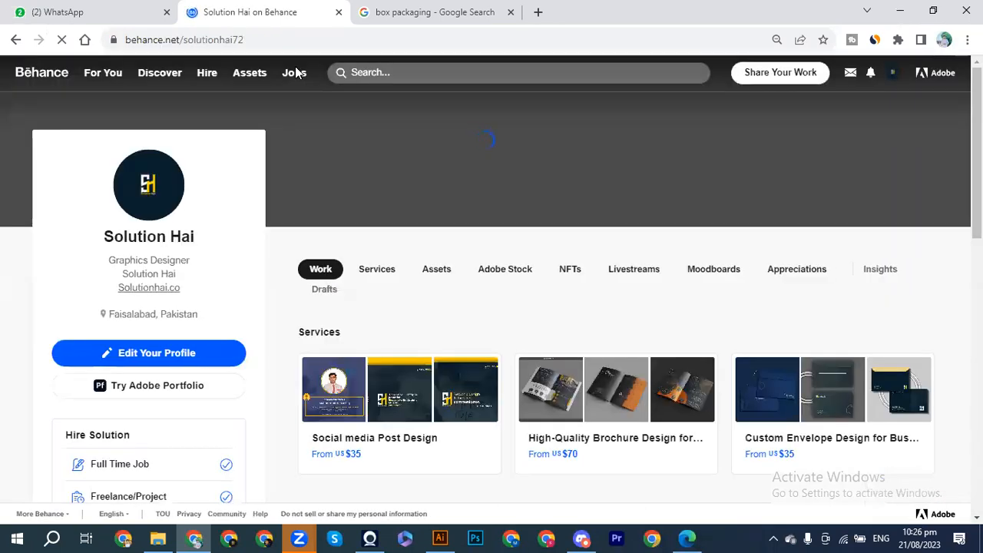
pyautogui.click(397, 72)
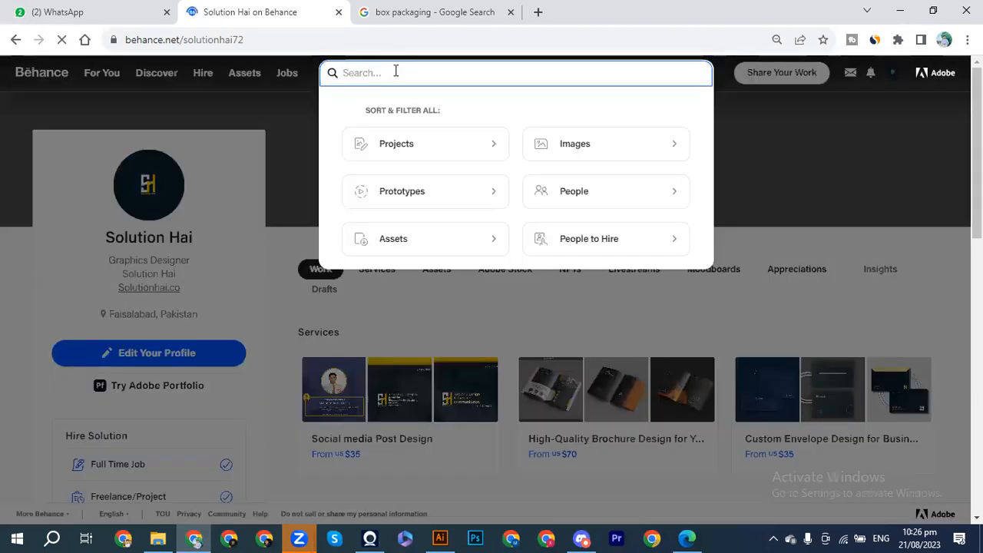
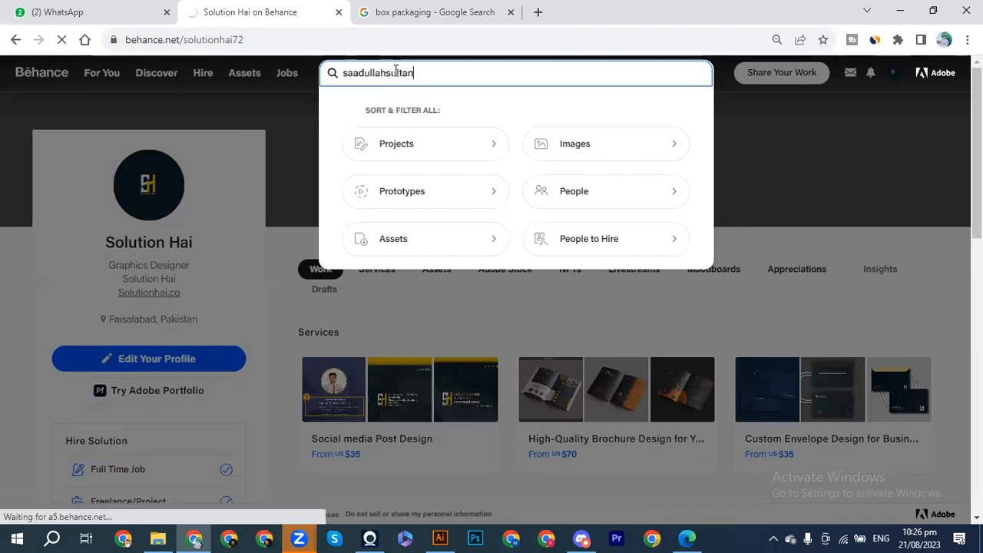
# Step: Search Behance for a designer's username, then retry with a shortened version
pyautogui.press('Return')
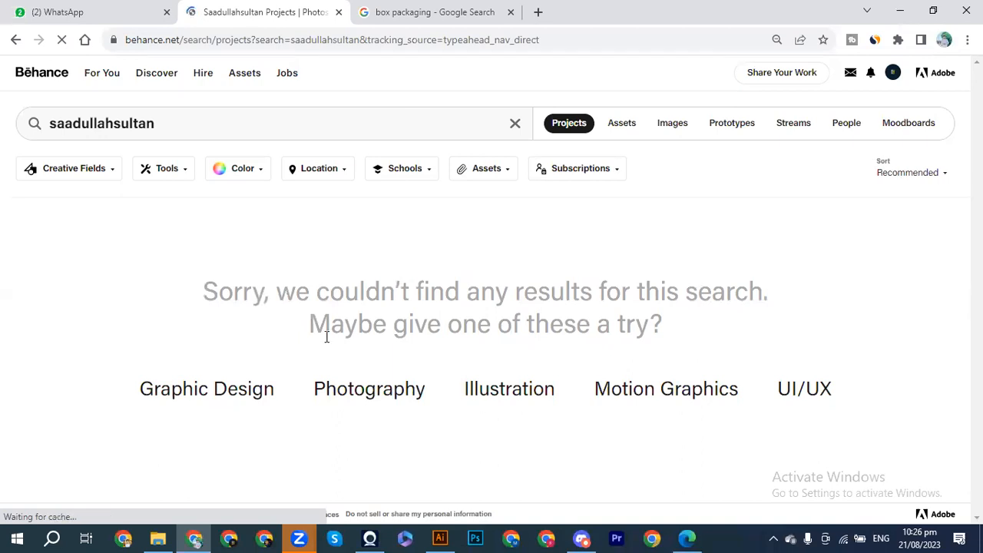
pyautogui.click(174, 125)
pyautogui.press('BackSpace')
pyautogui.press('Return')
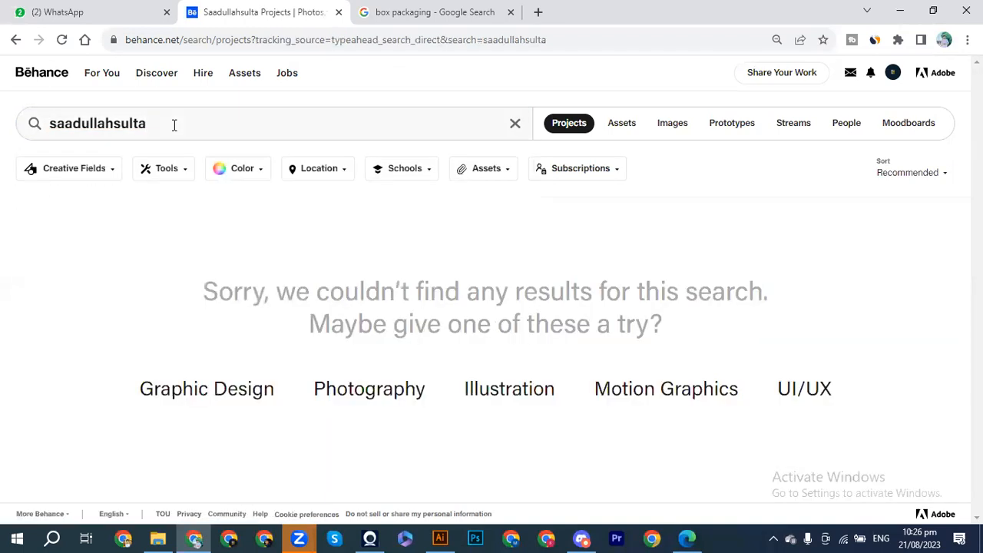
# Step: Replace the query with 'product packaging' and run the search
pyautogui.click(174, 125)
pyautogui.press('BackSpace')
pyautogui.press('BackSpace')
pyautogui.press('BackSpace')
pyautogui.press('BackSpace')
pyautogui.press('BackSpace')
pyautogui.press('BackSpace')
pyautogui.press('BackSpace')
pyautogui.press('BackSpace')
pyautogui.press('BackSpace')
pyautogui.press('BackSpace')
pyautogui.press('BackSpace')
pyautogui.press('BackSpace')
pyautogui.press('BackSpace')
pyautogui.press('BackSpace')
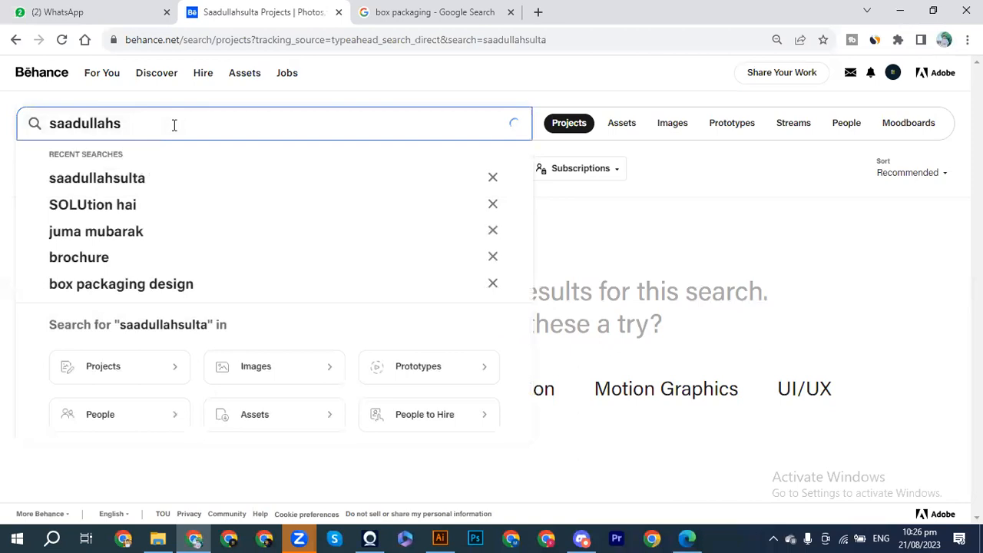
pyautogui.write('pro')
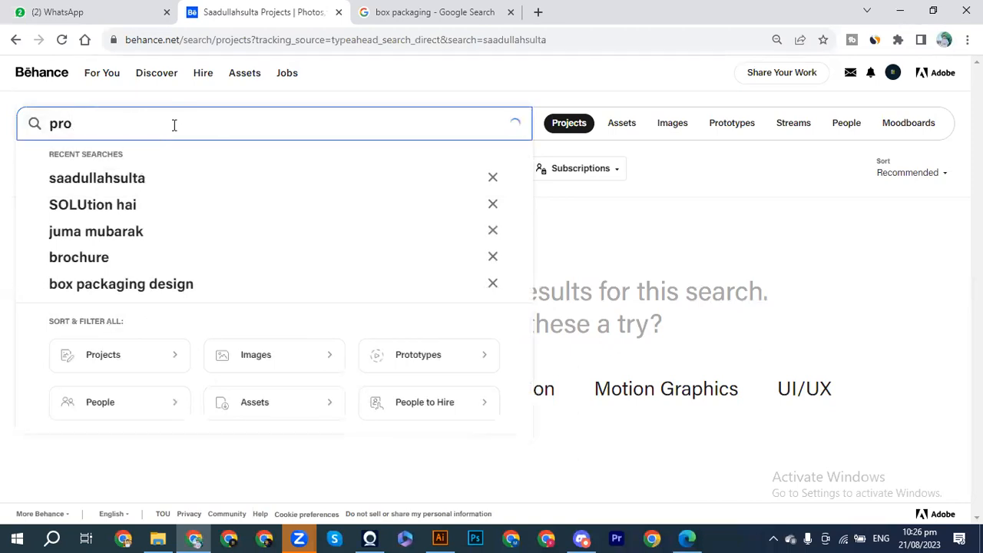
pyautogui.write('duct')
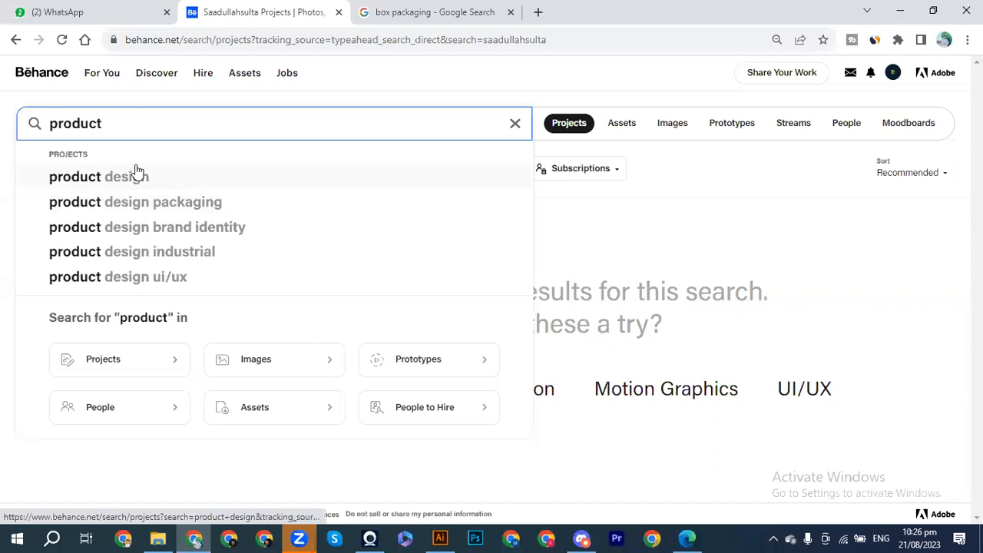
pyautogui.write(' pa')
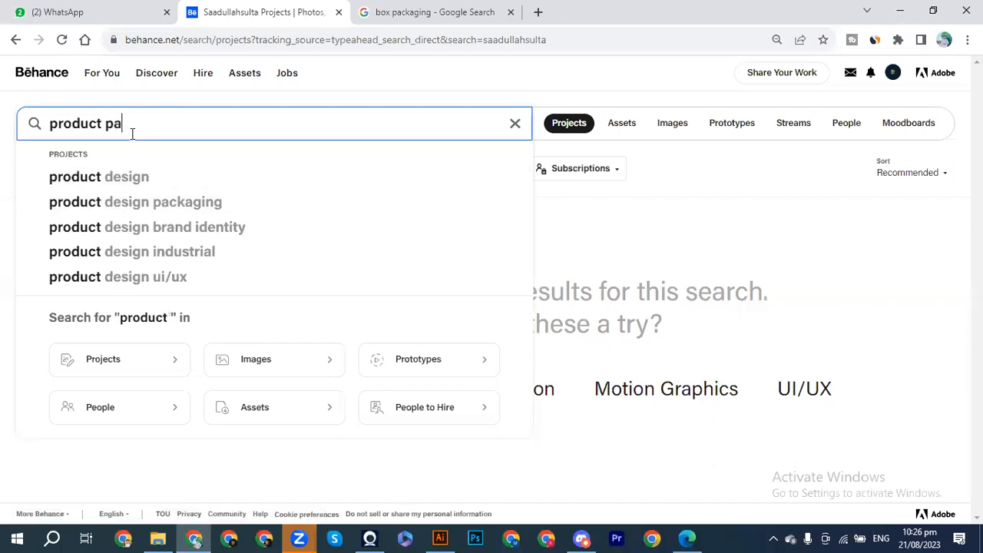
pyautogui.write('ck')
pyautogui.write('ging')
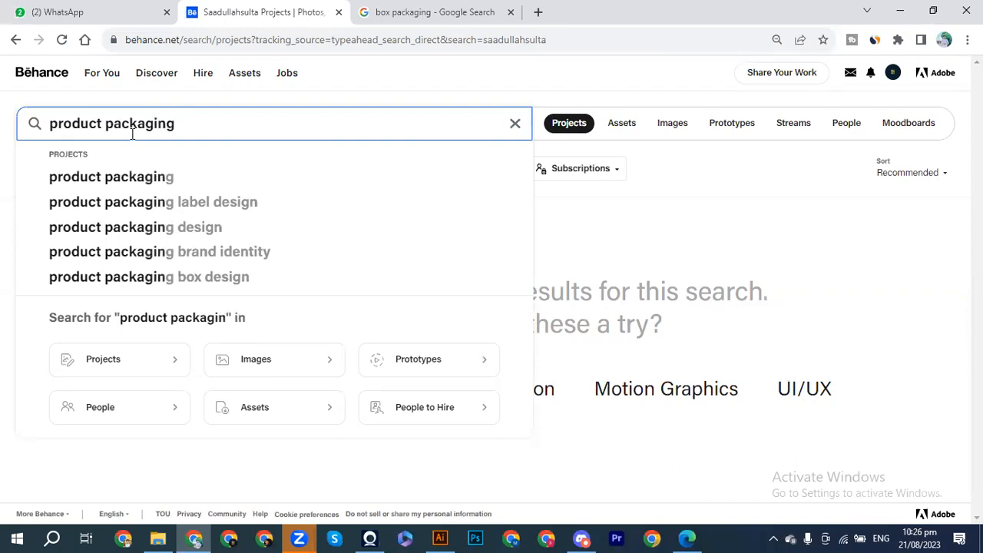
pyautogui.press('Return')
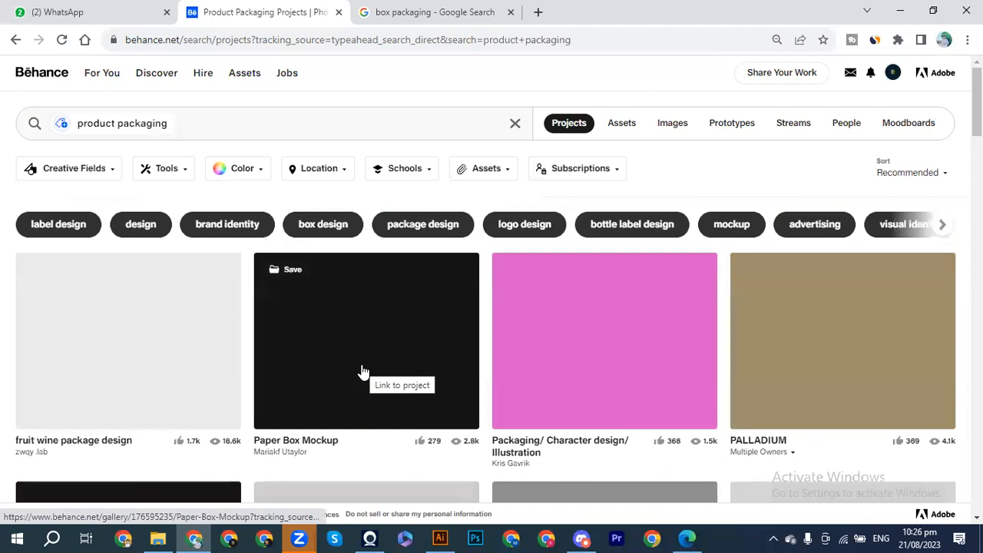
# Step: Scroll through the product packaging results down to the Shelf Box Packaging Mockup row
pyautogui.scroll(-2, 364, 372)
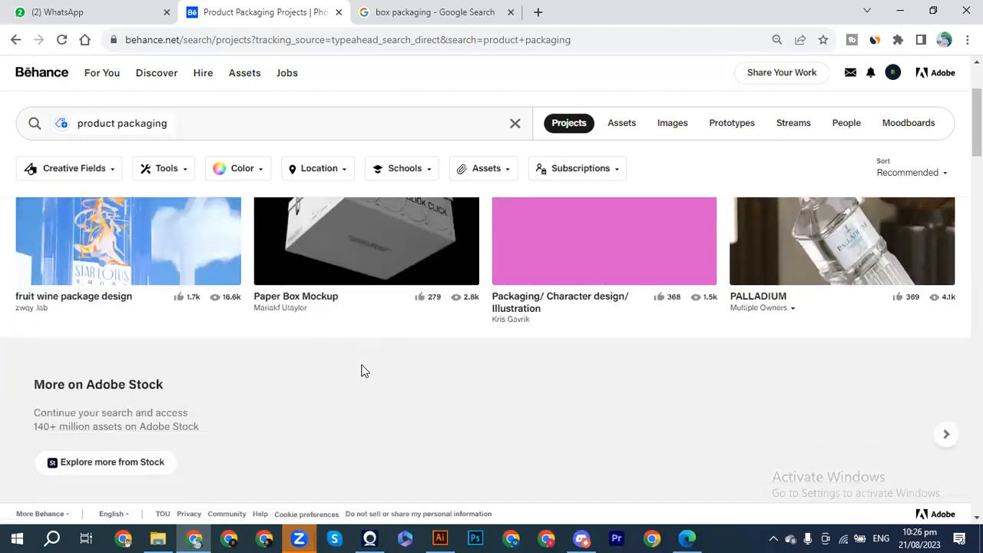
pyautogui.scroll(-5, 364, 372)
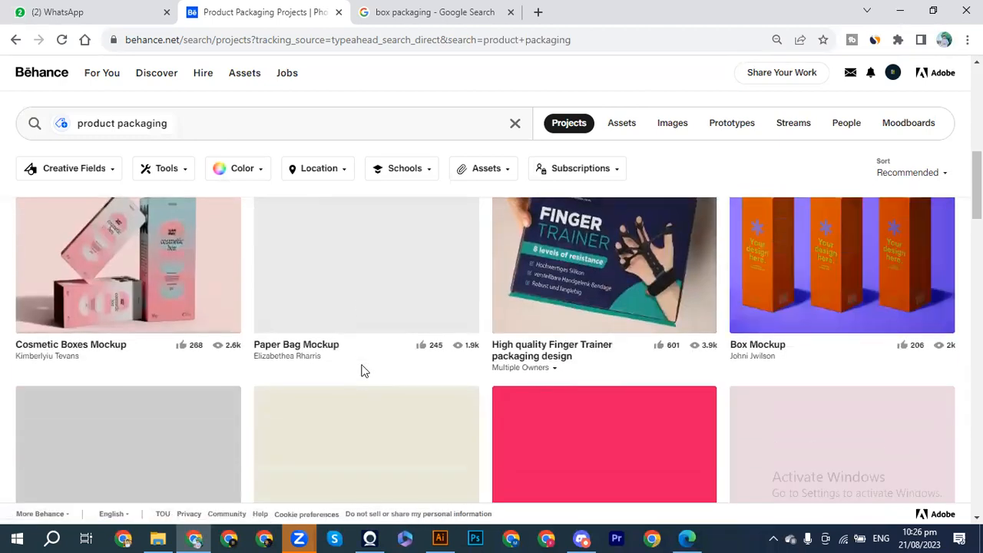
pyautogui.scroll(-2, 364, 372)
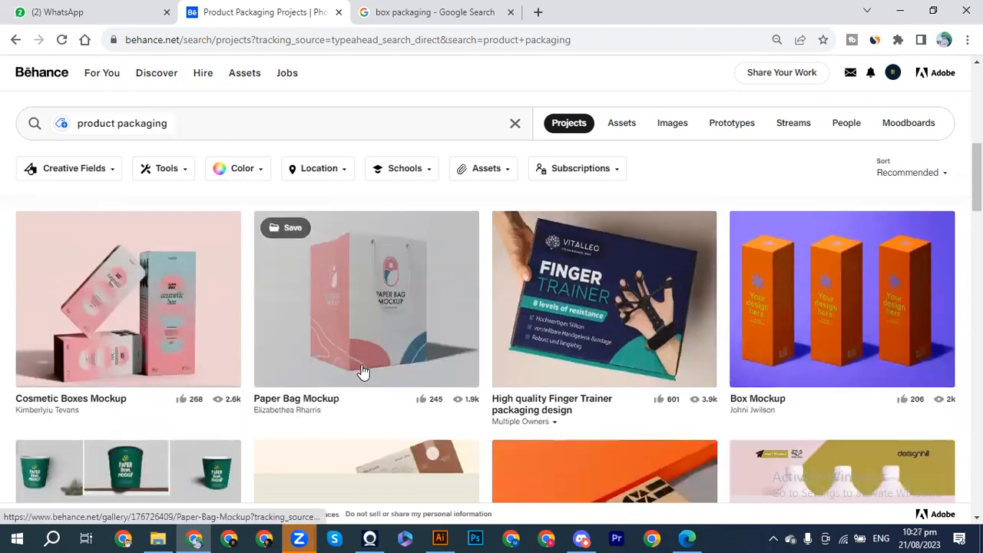
pyautogui.scroll(2, 364, 371)
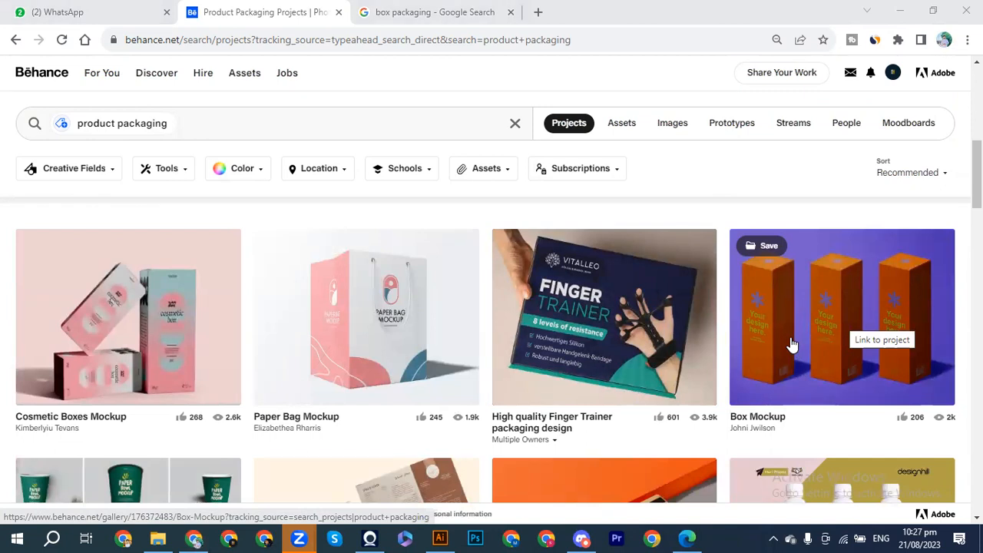
pyautogui.scroll(-3, 793, 345)
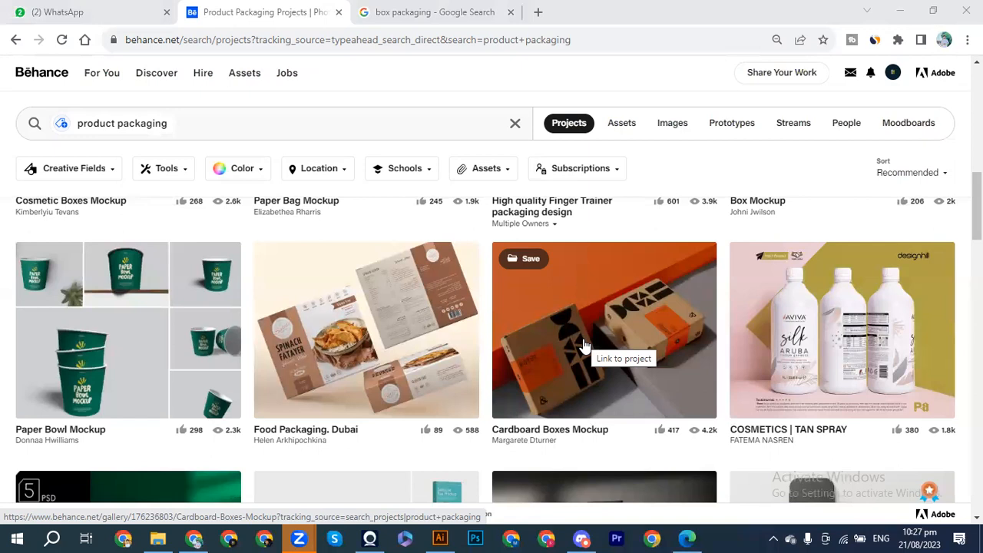
pyautogui.scroll(-3, 584, 346)
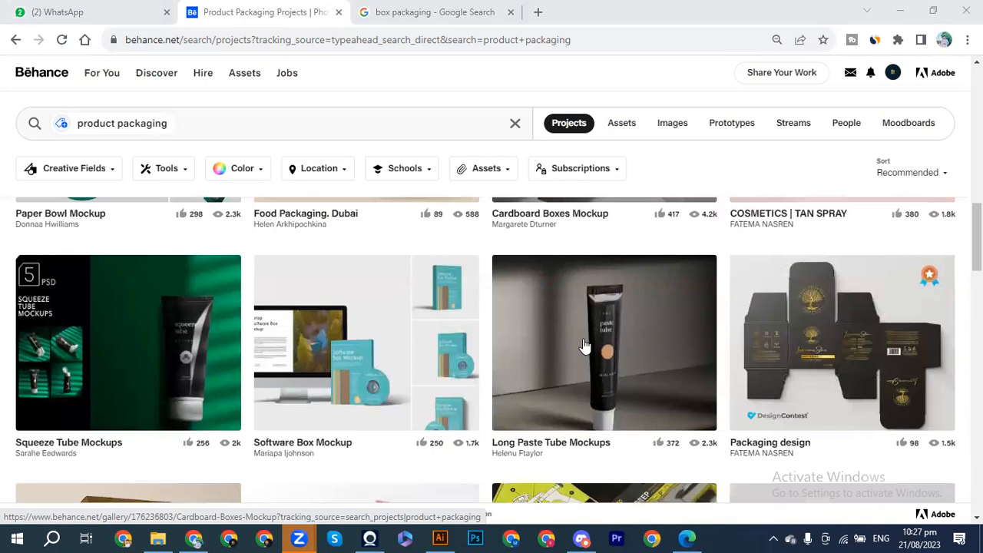
pyautogui.scroll(-4, 583, 345)
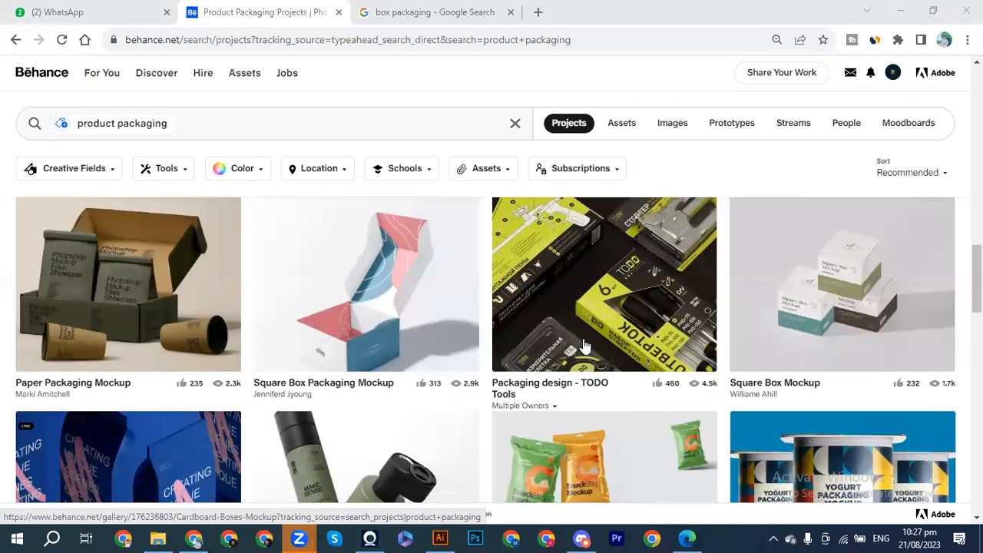
pyautogui.scroll(1, 584, 346)
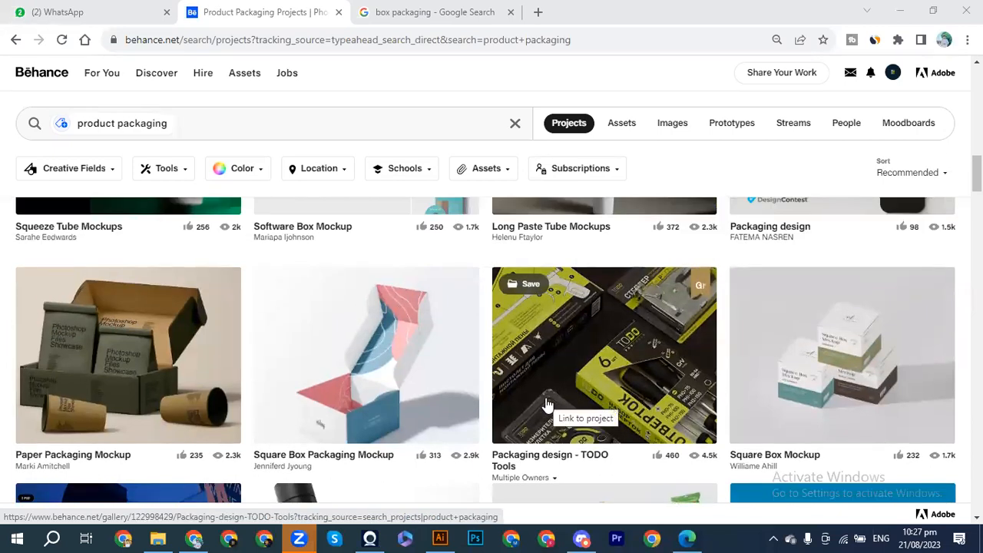
pyautogui.scroll(-3, 547, 405)
pyautogui.scroll(1, 547, 405)
pyautogui.scroll(2, 547, 405)
pyautogui.scroll(-4, 547, 405)
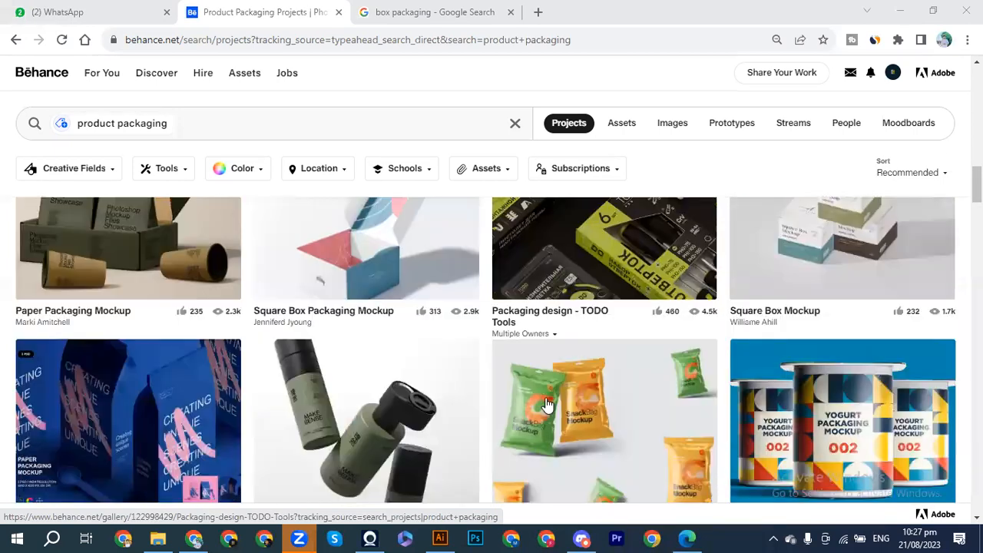
pyautogui.scroll(-6, 547, 405)
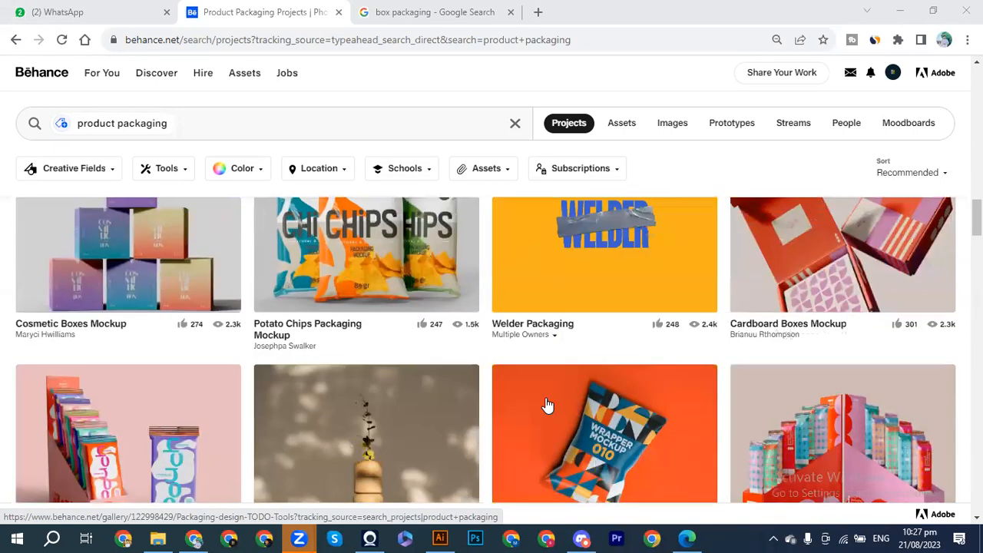
pyautogui.scroll(-2, 547, 405)
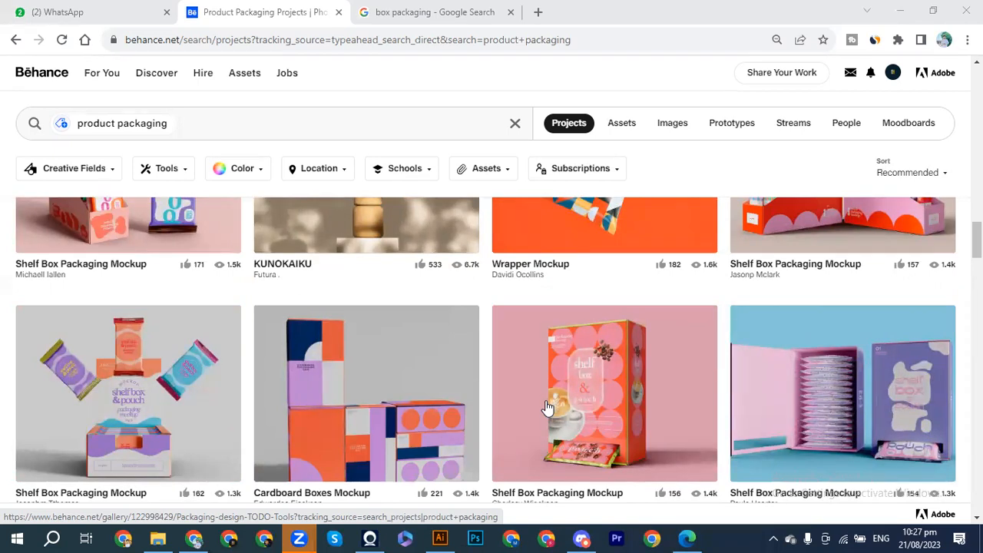
pyautogui.click(434, 538)
# Step: Select the grey background and show Layer 1's contents in an enlarged Layers panel
pyautogui.click(369, 366)
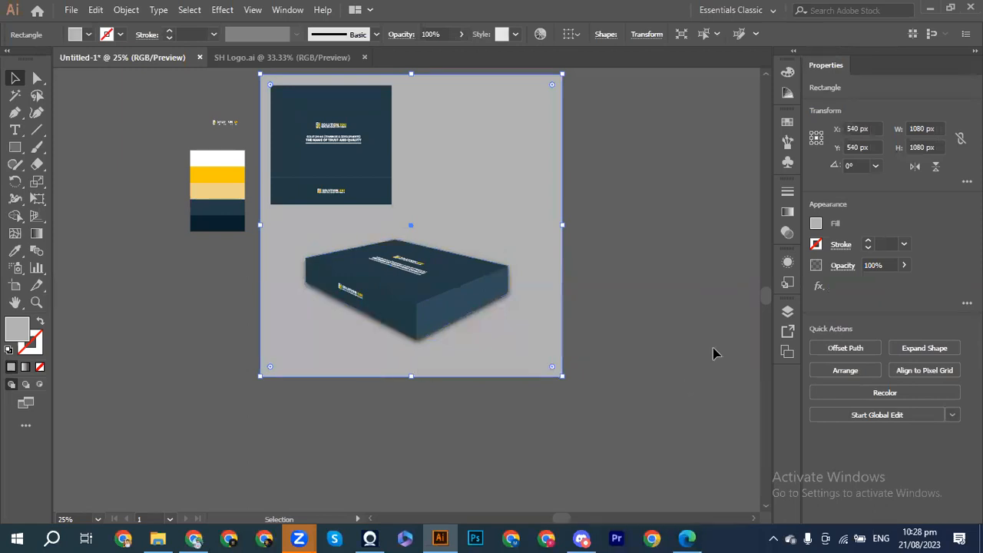
pyautogui.click(788, 311)
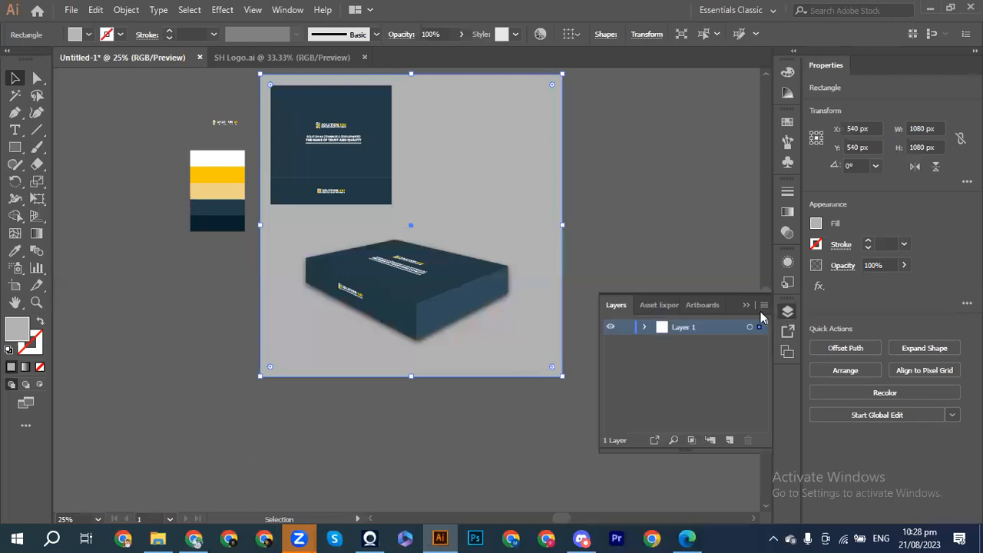
pyautogui.click(645, 328)
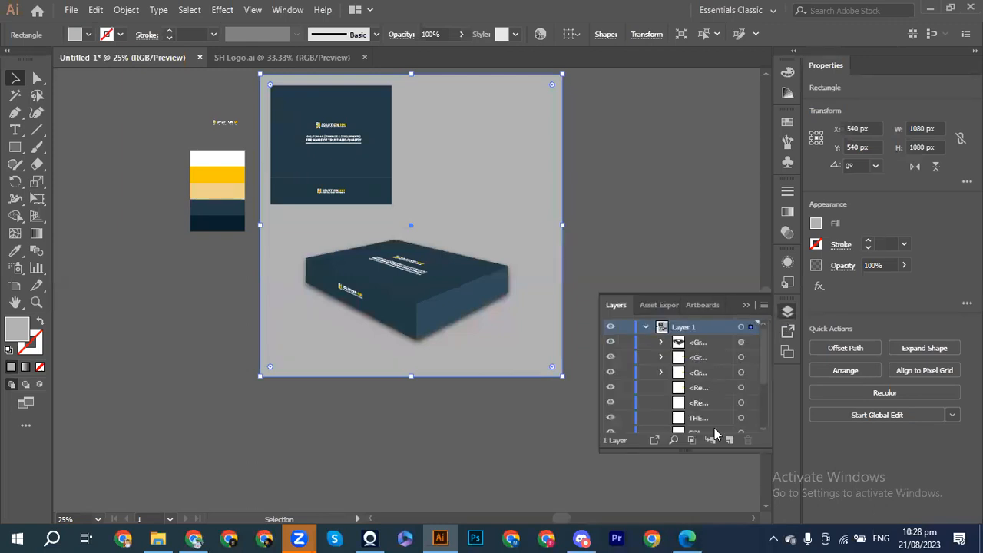
pyautogui.moveTo(693, 451); pyautogui.dragTo(701, 520)
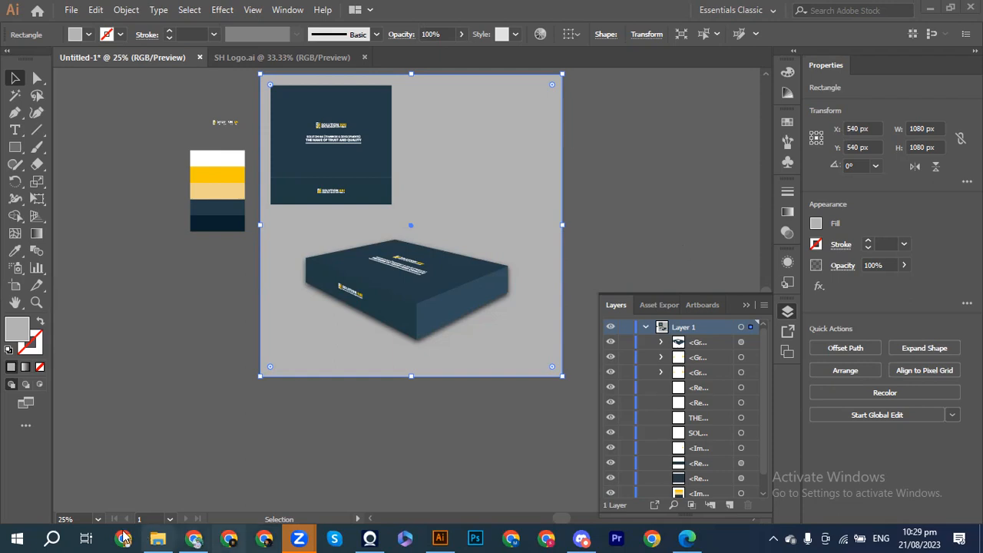
# Step: Switch from Illustrator back to the Behance product packaging results in Chrome
pyautogui.click(195, 538)
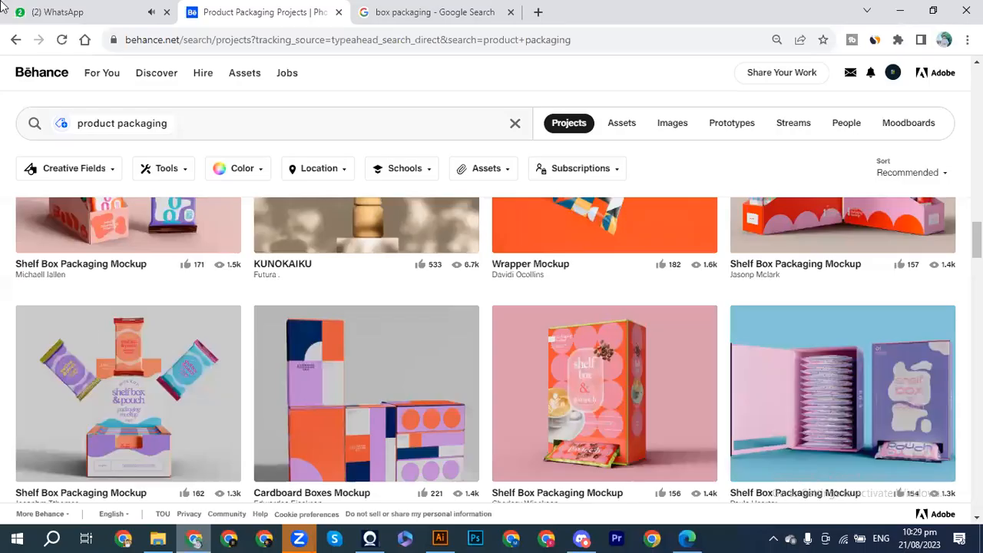
# Step: View the latest box-packaging photo from the WhatsApp class group full-screen and zoomed in
pyautogui.hotkey('ctrl', '1')
pyautogui.click(115, 176)
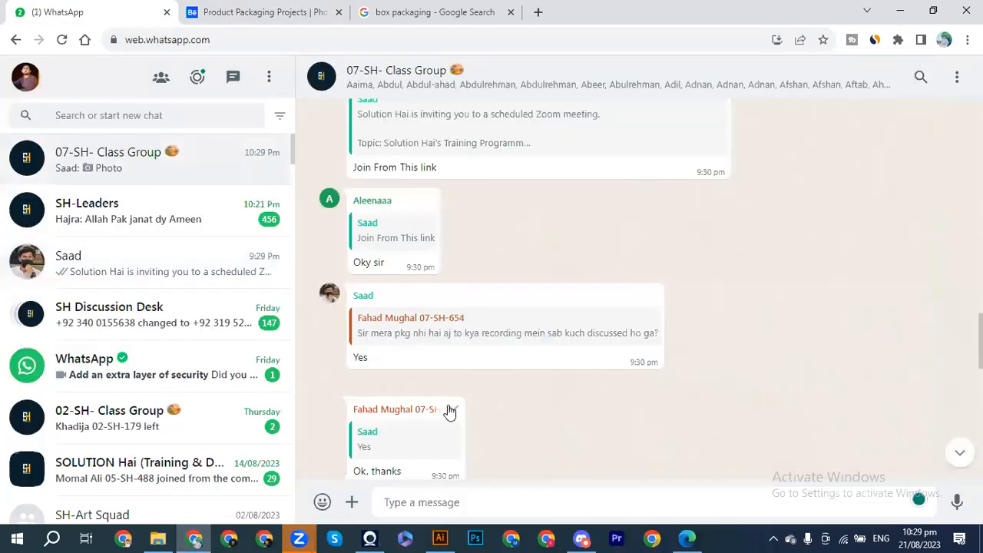
pyautogui.click(960, 452)
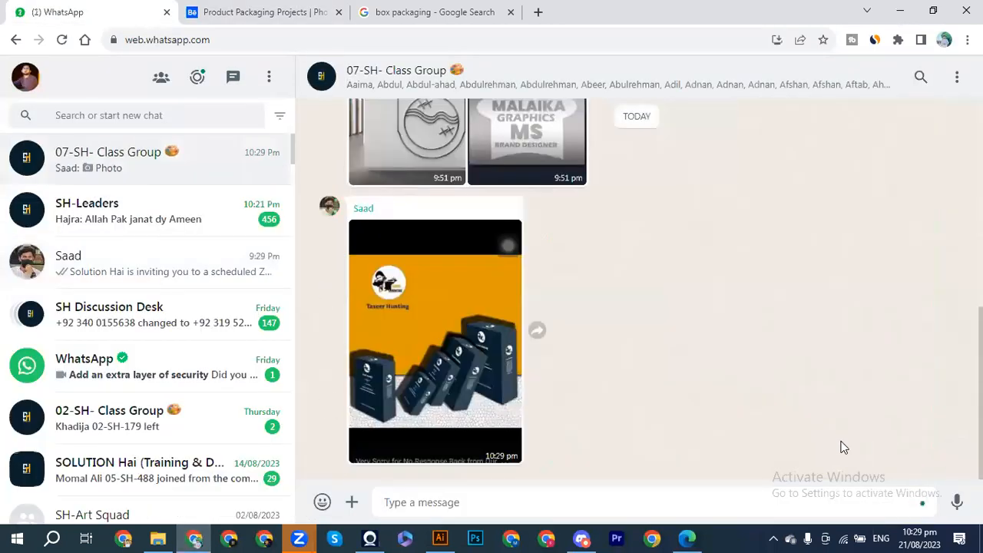
pyautogui.click(470, 399)
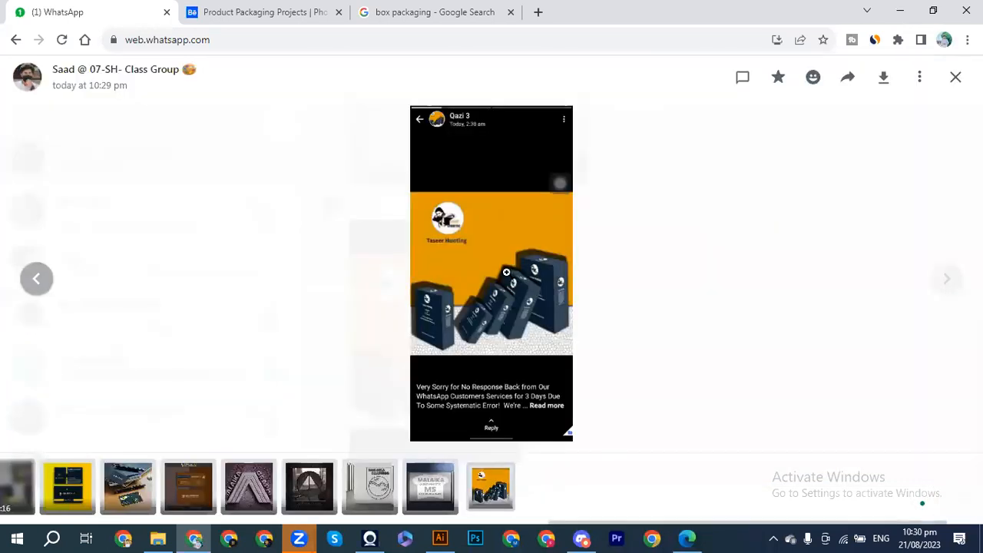
pyautogui.click(508, 275)
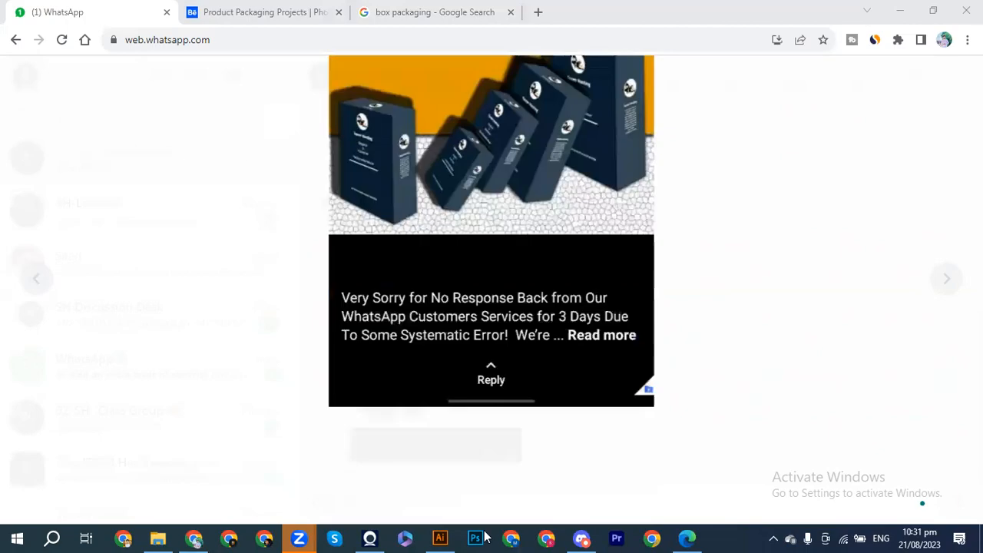
pyautogui.click(440, 538)
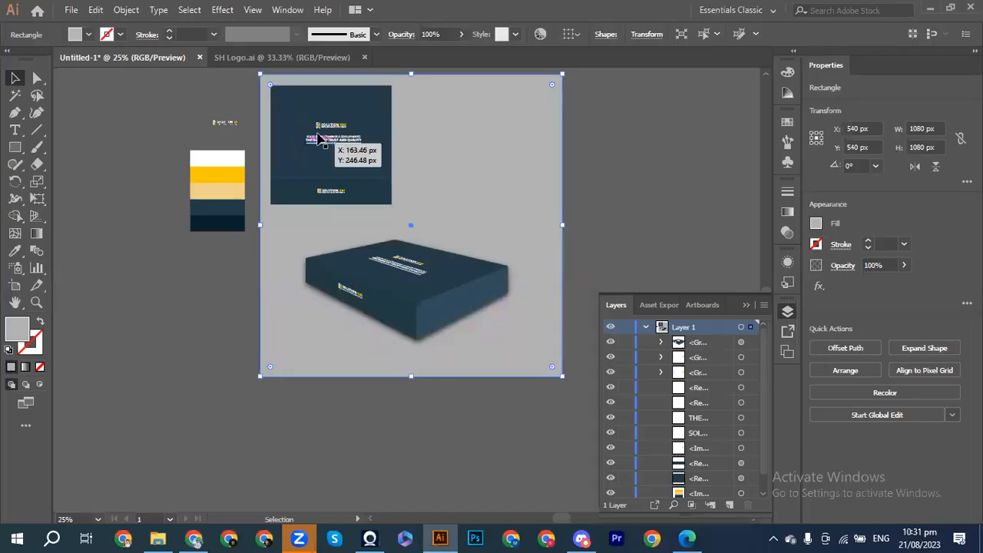
# Step: Return to the Behance product packaging tab and scroll through the tube and box mockups
pyautogui.click(196, 538)
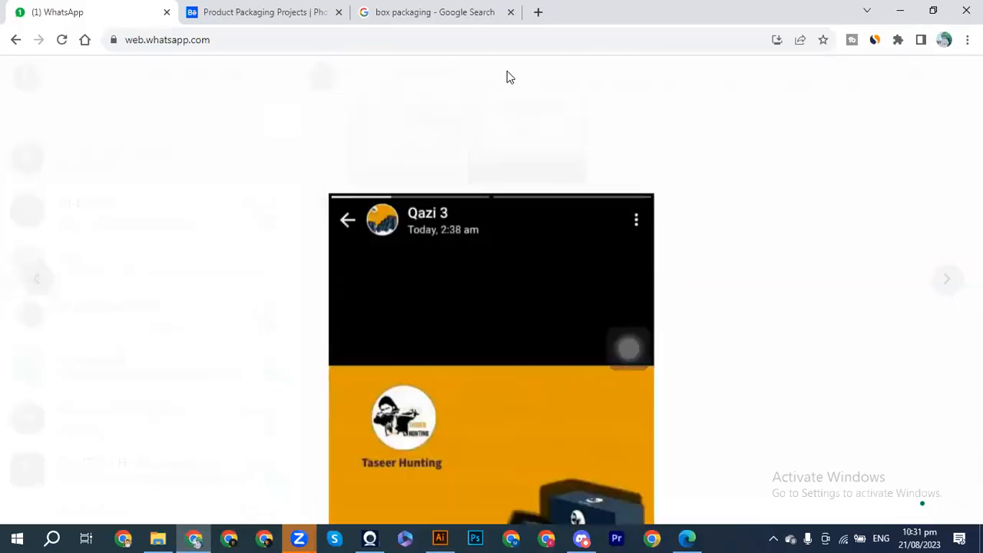
pyautogui.click(298, 13)
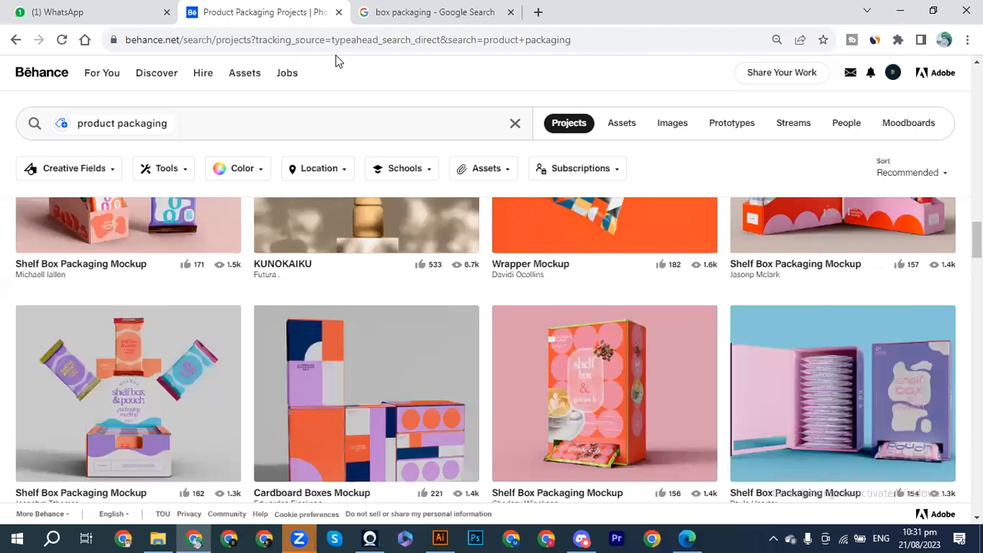
pyautogui.scroll(-5, 592, 371)
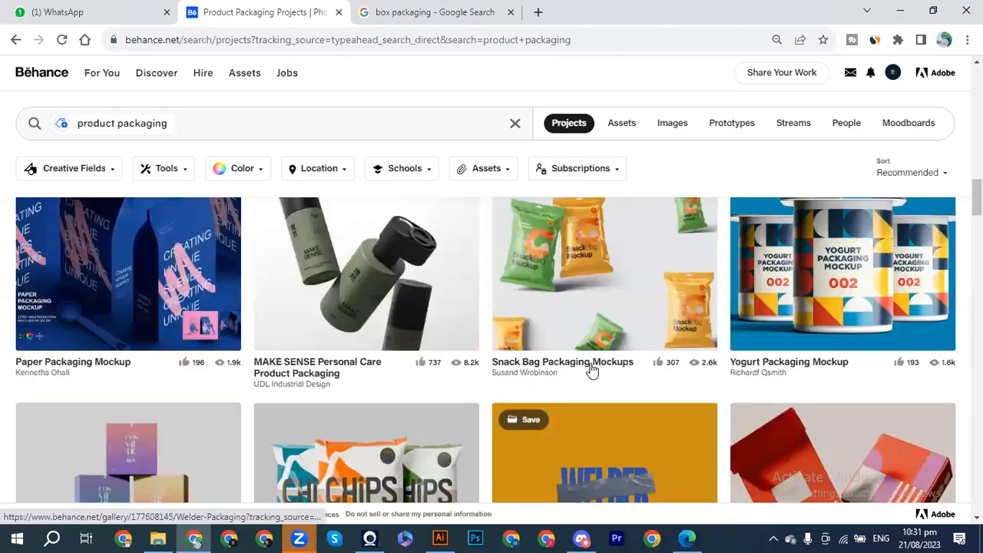
pyautogui.scroll(-6, 592, 371)
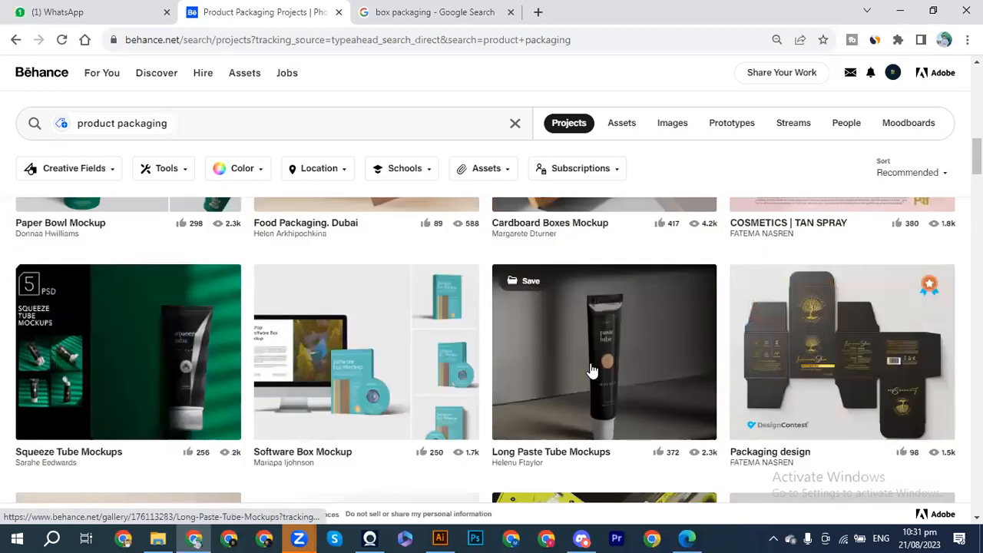
pyautogui.scroll(3, 592, 371)
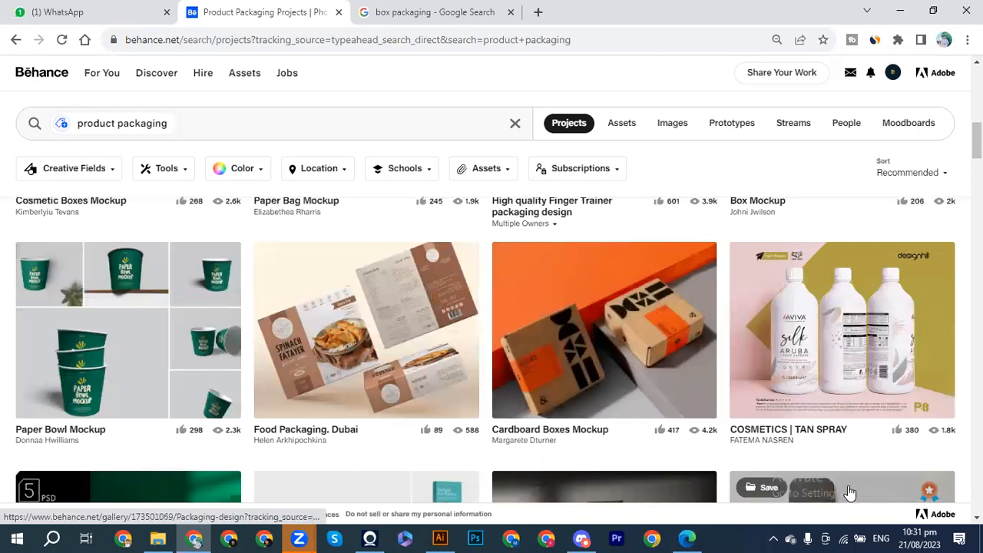
pyautogui.scroll(-3, 849, 492)
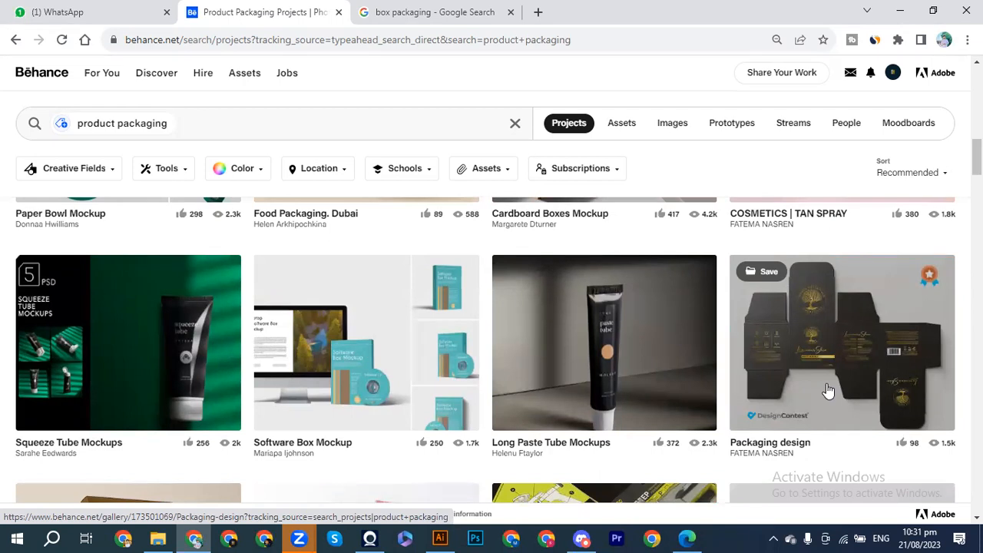
pyautogui.scroll(1, 827, 391)
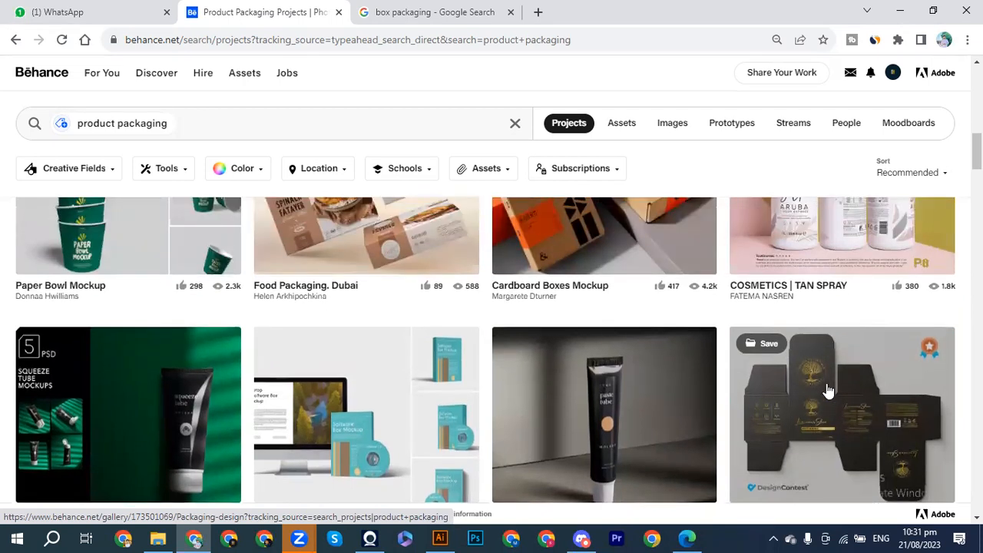